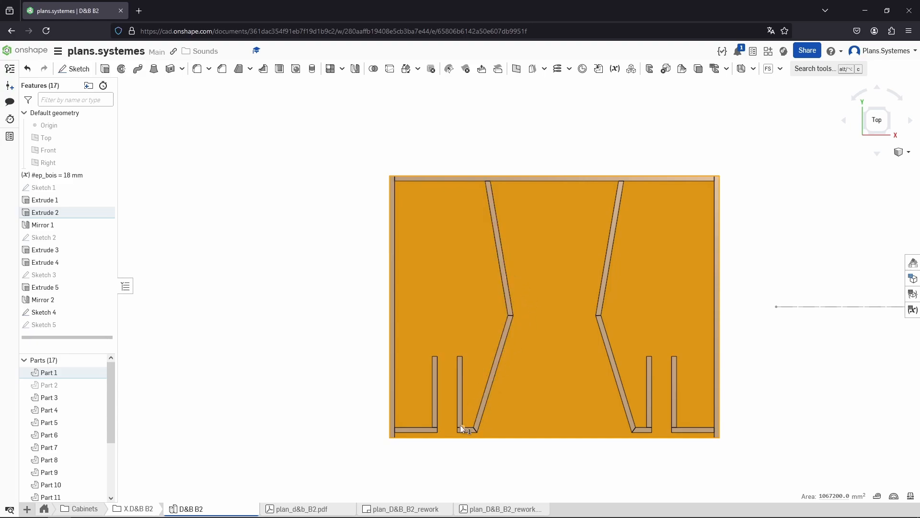
Start a new sketch on the face of Extrude 2
{"action": "left_click", "coordinate": [362, 172]}
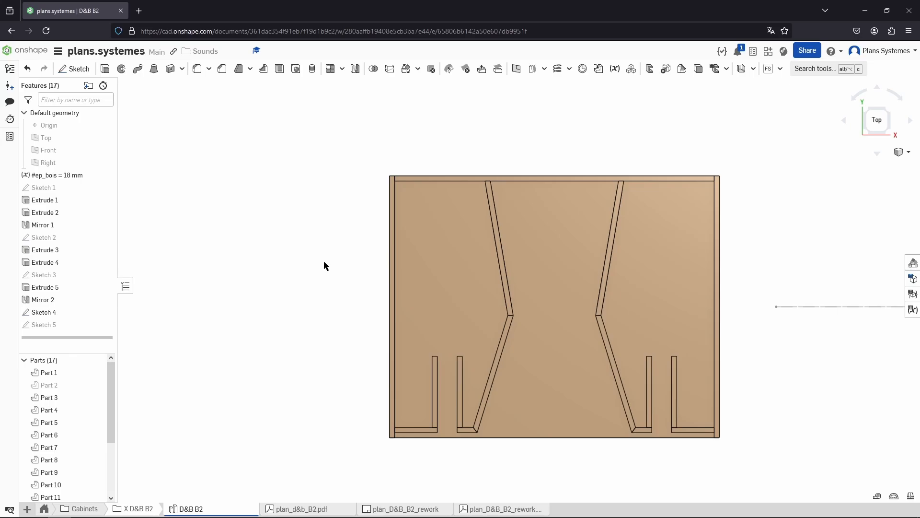
{"action": "right_click_drag", "start_coordinate": [197, 340], "coordinate": [193, 282]}
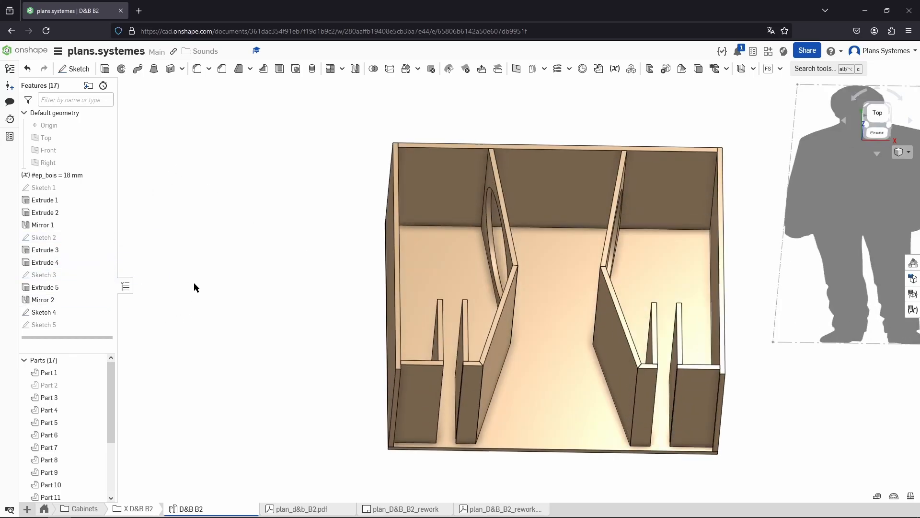
{"action": "scroll", "coordinate": [193, 288], "scroll_direction": "down", "scroll_amount": 3}
{"action": "left_click", "coordinate": [105, 311]}
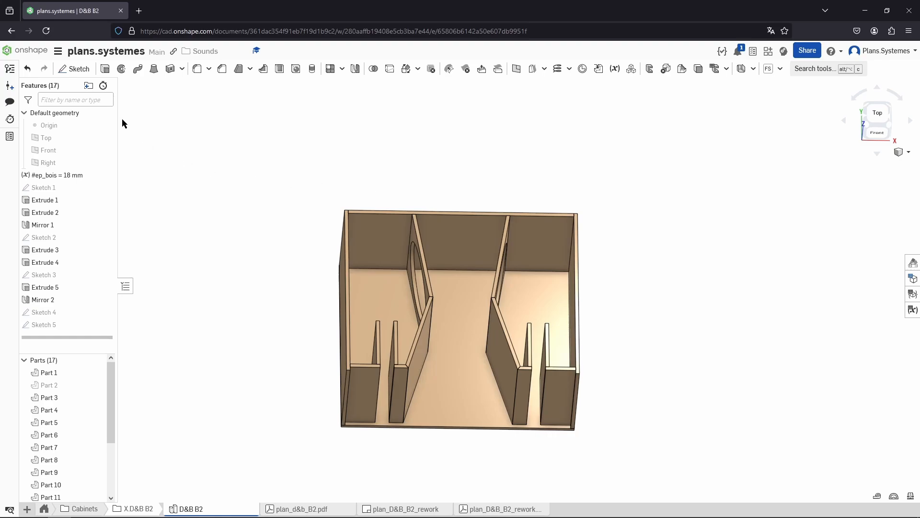
{"action": "left_click", "coordinate": [74, 69]}
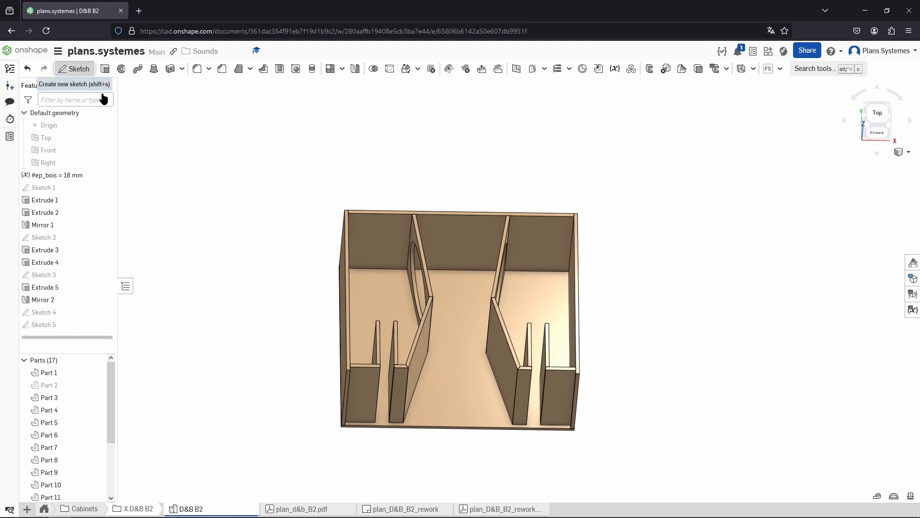
{"action": "left_click", "coordinate": [387, 310]}
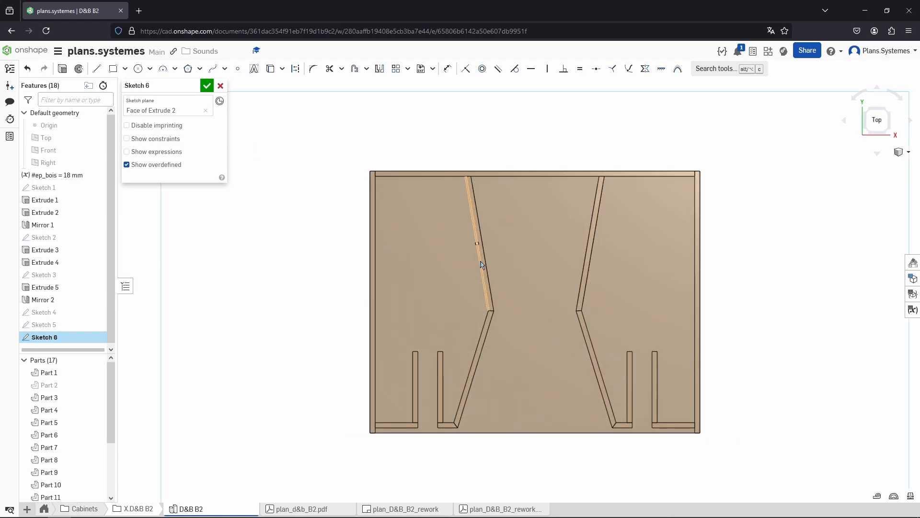
Project both circular speaker openings into the sketch and view it normal to the sketch plane
{"action": "right_click_drag", "start_coordinate": [481, 261], "coordinate": [487, 259]}
{"action": "left_click", "coordinate": [477, 260]}
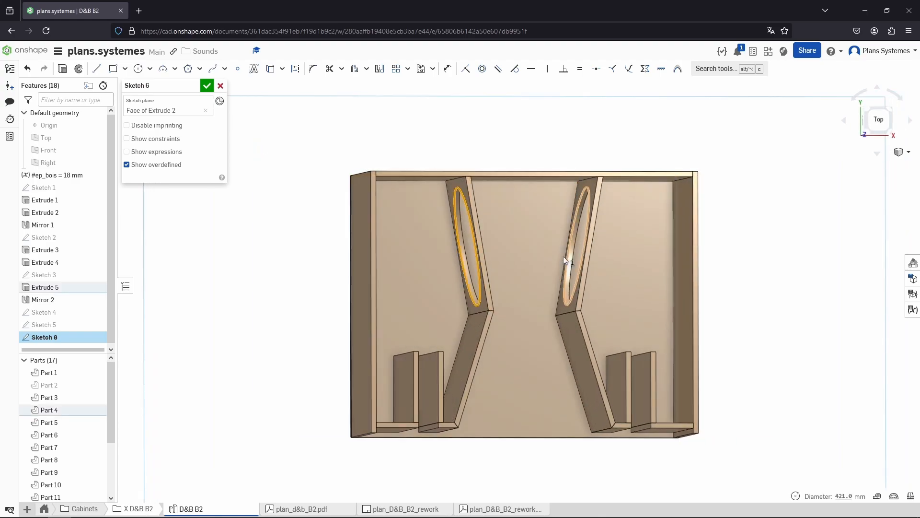
{"action": "left_click", "coordinate": [570, 262]}
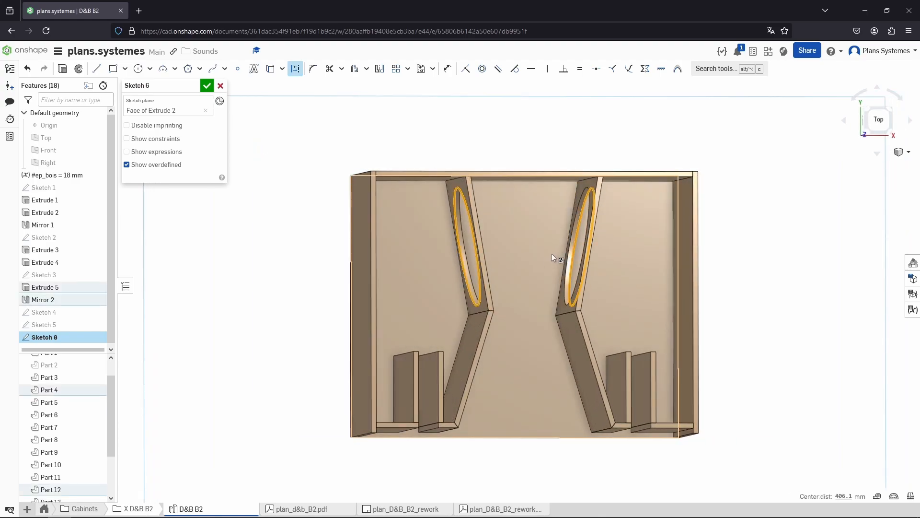
{"action": "key", "text": "u"}
{"action": "key", "text": "n"}
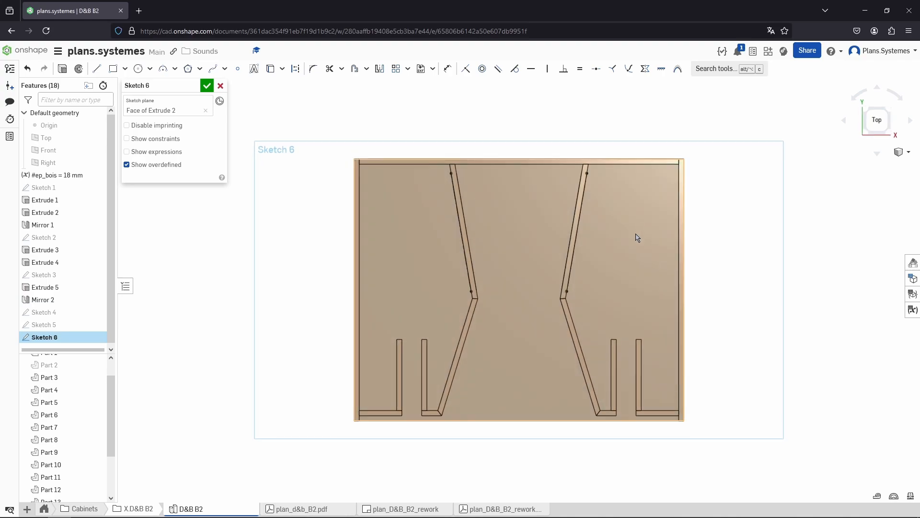
Draw a construction line from the projected point on the left angled panel toward the left wall
{"action": "key", "text": "l"}
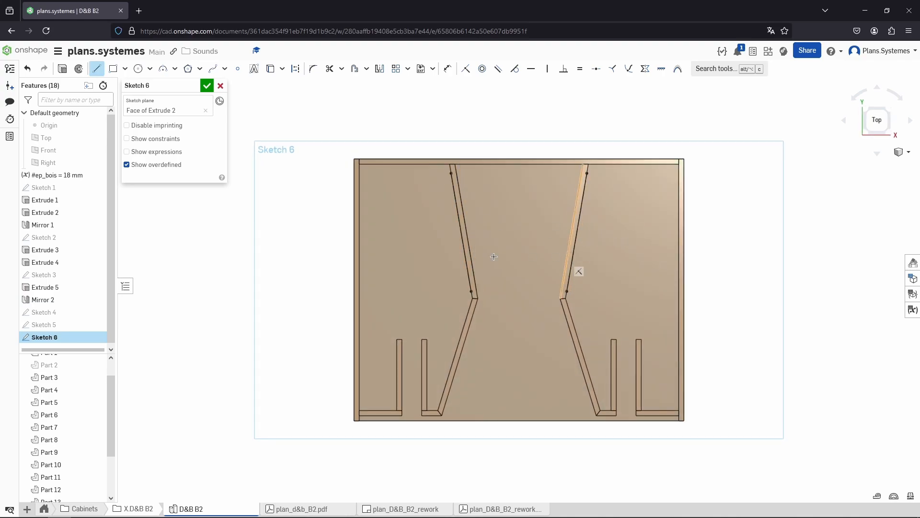
{"action": "scroll", "coordinate": [455, 225], "scroll_direction": "up", "scroll_amount": 3}
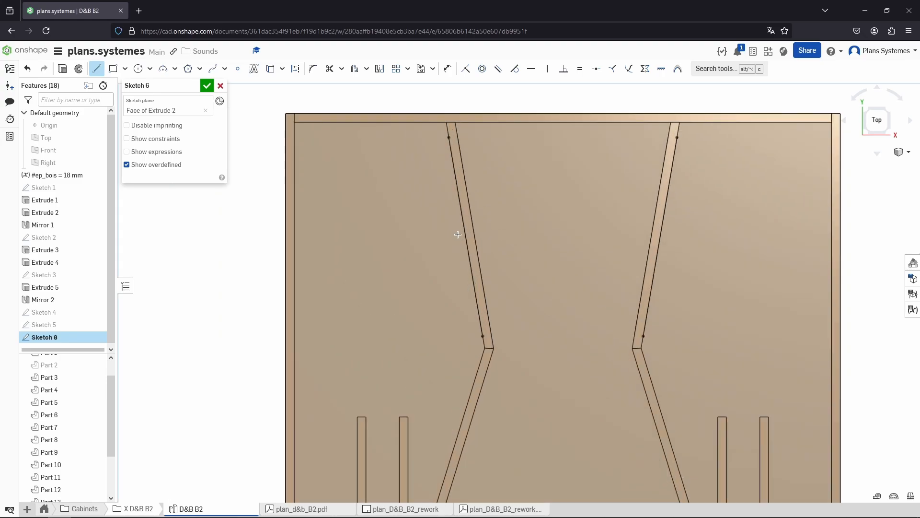
{"action": "key", "text": "l"}
{"action": "key", "text": "l"}
{"action": "left_click", "coordinate": [465, 236]}
{"action": "key", "text": "q"}
{"action": "left_click", "coordinate": [374, 254]}
{"action": "key", "text": "Escape"}
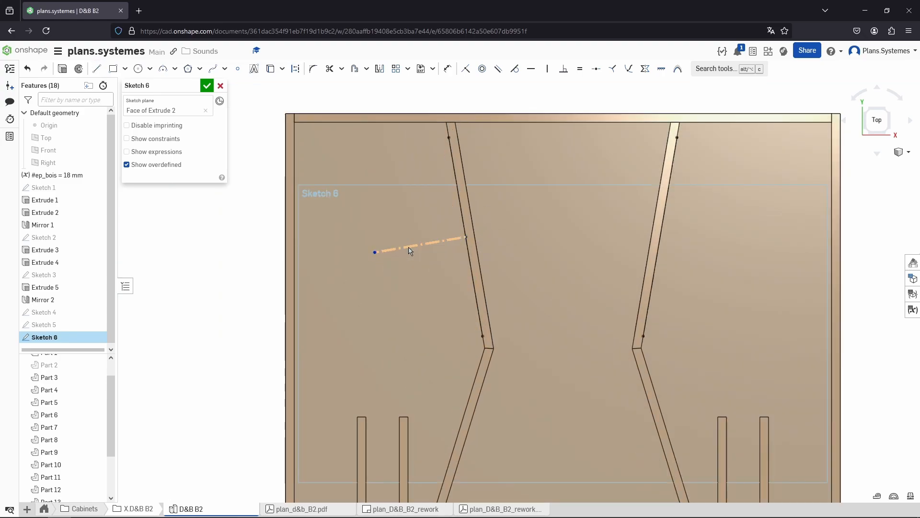
Extend the construction line beyond the left wall
{"action": "key", "text": "e"}
{"action": "left_click", "coordinate": [410, 246]}
{"action": "left_click", "coordinate": [461, 212]}
{"action": "key", "text": "Escape"}
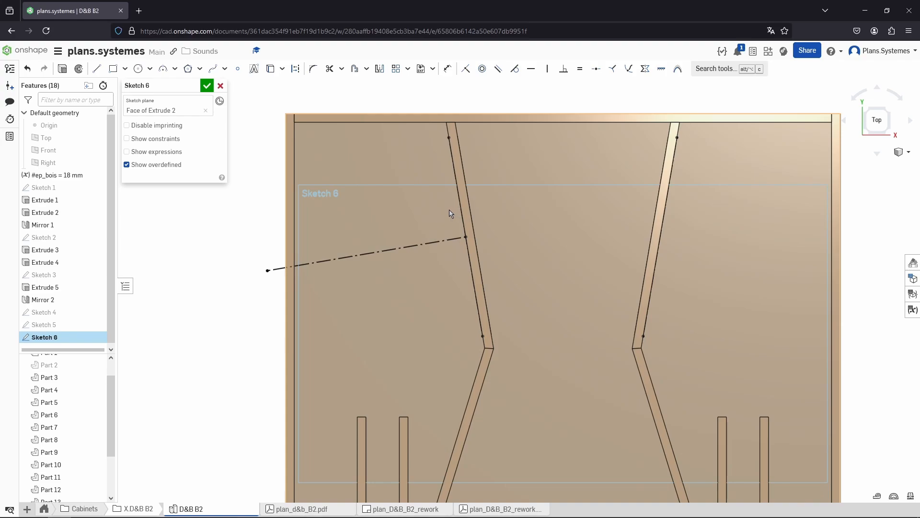
Draw a closed outline of the left chamber along the left wall, around the short partition and up the angled panel
{"action": "scroll", "coordinate": [449, 214], "scroll_direction": "down", "scroll_amount": 3}
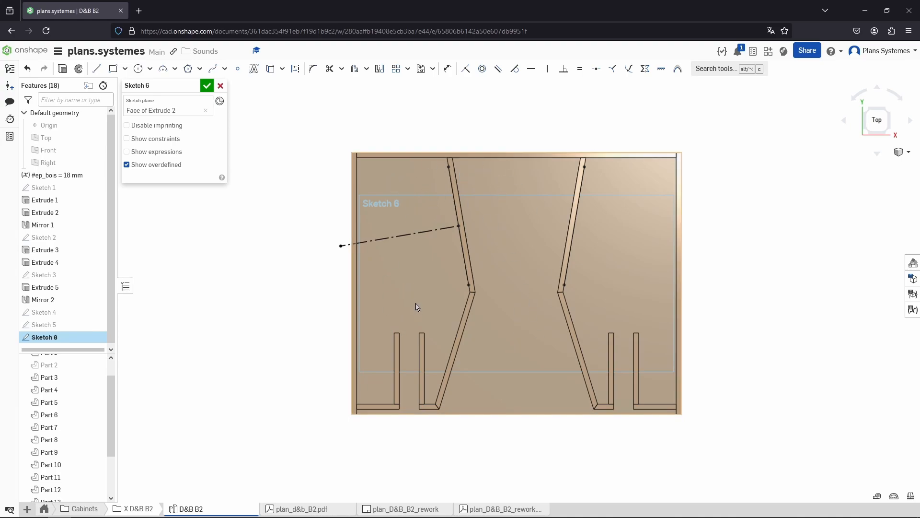
{"action": "key", "text": "l"}
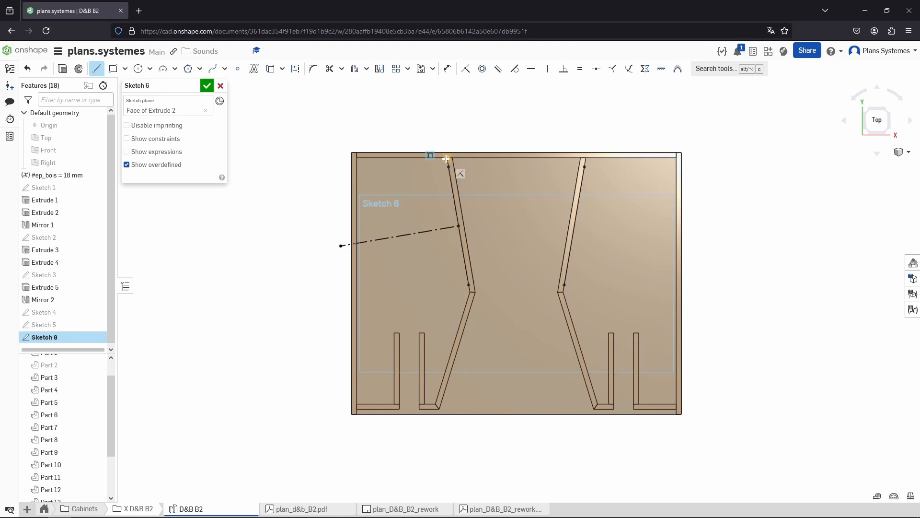
{"action": "left_click", "coordinate": [357, 157]}
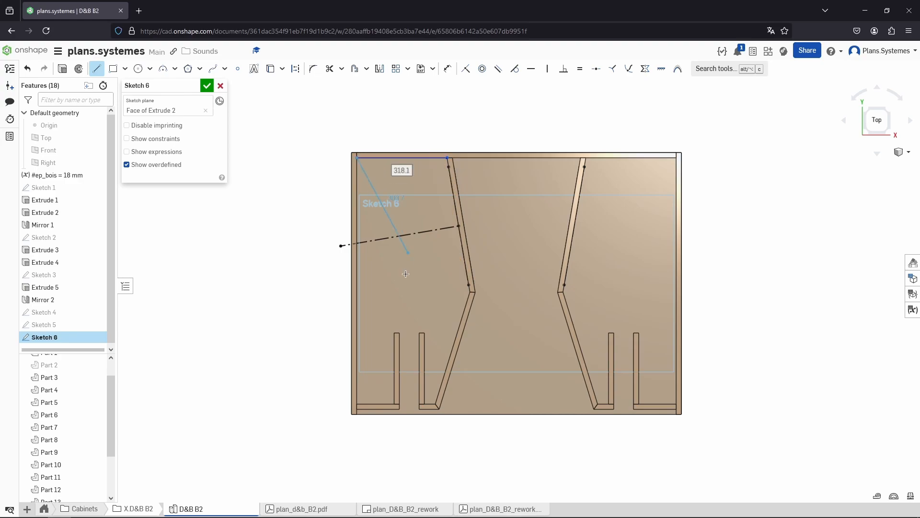
{"action": "left_click", "coordinate": [357, 404]}
{"action": "left_click", "coordinate": [394, 404]}
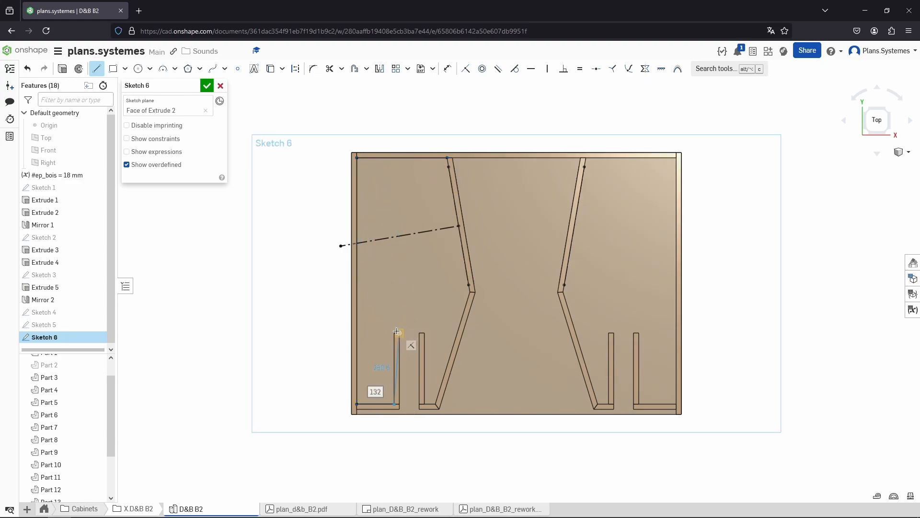
{"action": "left_click", "coordinate": [395, 332]}
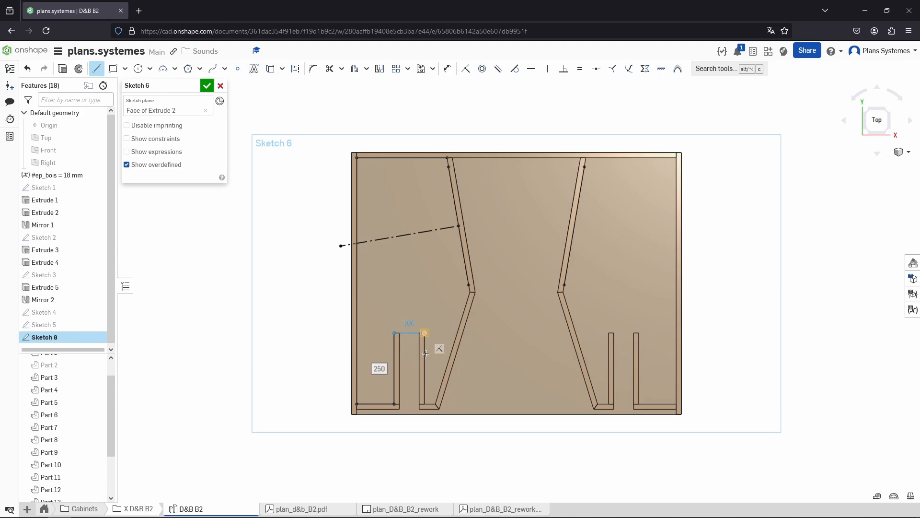
{"action": "left_click", "coordinate": [425, 332]}
{"action": "left_click", "coordinate": [424, 404]}
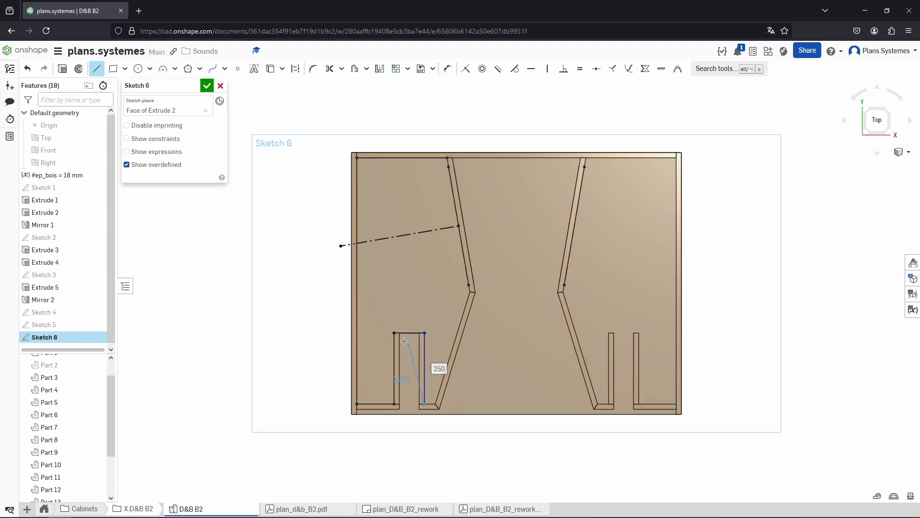
{"action": "left_click", "coordinate": [437, 404]}
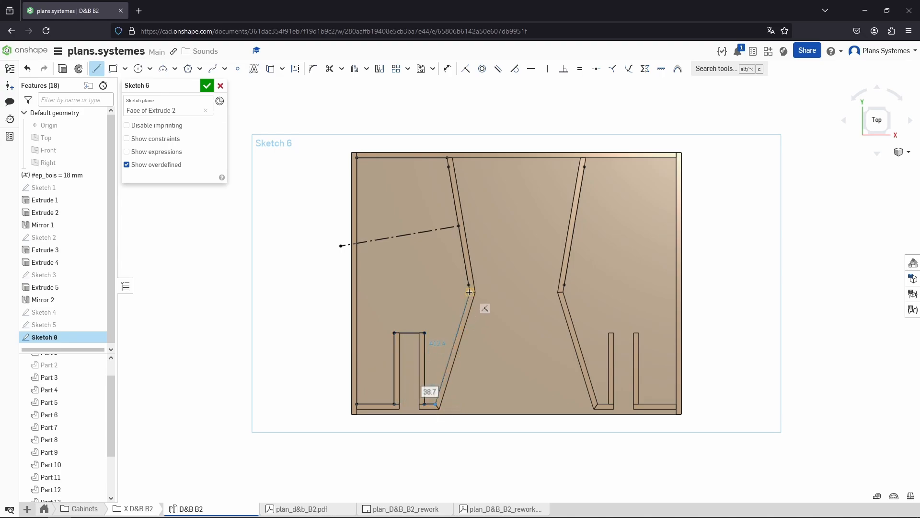
{"action": "left_click", "coordinate": [471, 292]}
{"action": "left_click", "coordinate": [437, 165]}
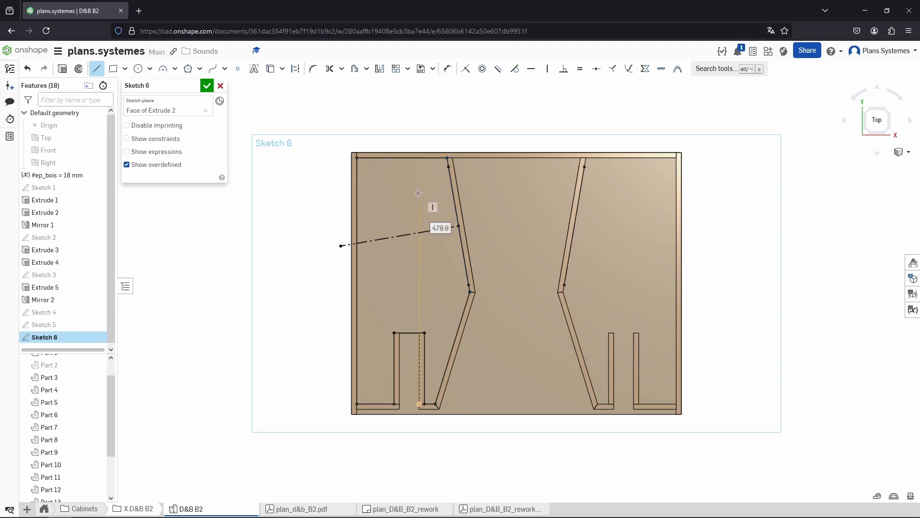
{"action": "key", "text": "Escape"}
Select the left chamber region to read its area and open the calculator
{"action": "left_click", "coordinate": [417, 191]}
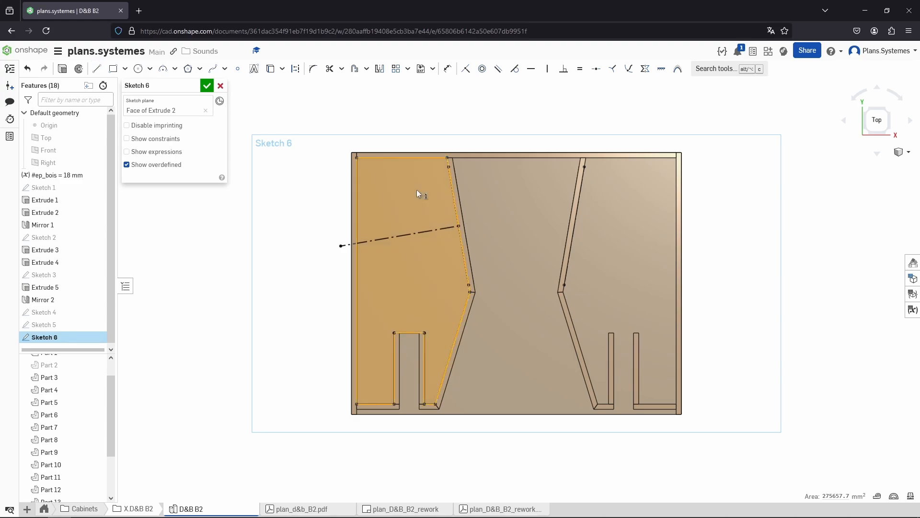
{"action": "mouse_move", "coordinate": [836, 498]}
{"action": "key", "text": "XF86Calculator"}
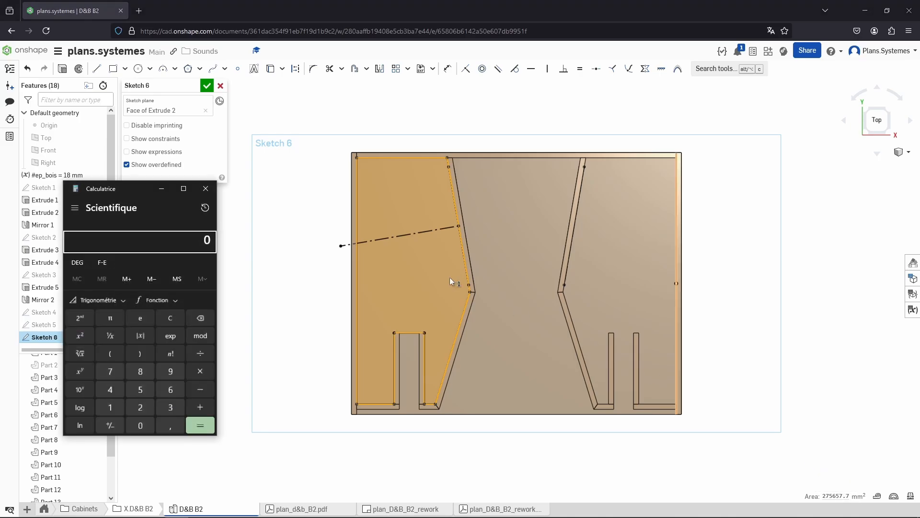
Enter the chamber area 275657,7 followed by a multiplication in the calculator, checking the sketch area read-out
{"action": "mouse_move", "coordinate": [141, 194]}
{"action": "left_mouse_down"}
{"action": "mouse_move", "coordinate": [601, 191]}
{"action": "mouse_move", "coordinate": [737, 149]}
{"action": "mouse_move", "coordinate": [776, 158]}
{"action": "left_mouse_up"}
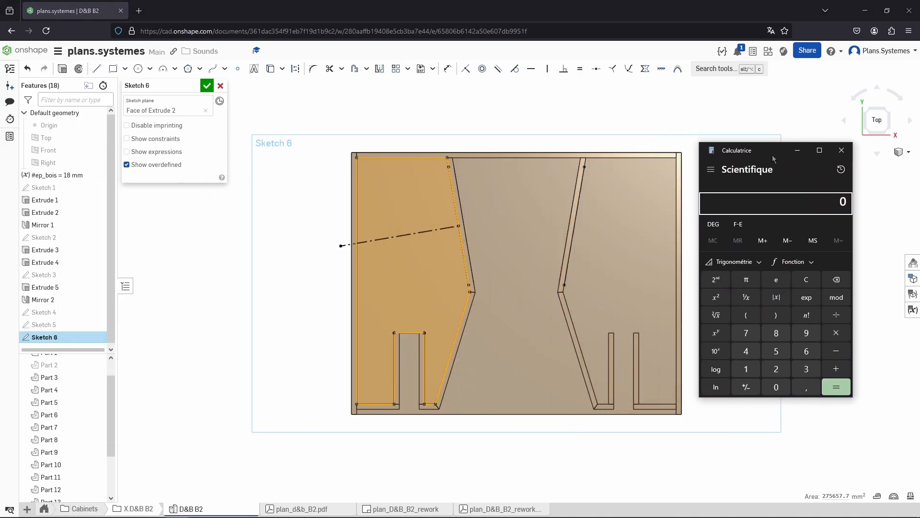
{"action": "left_click", "coordinate": [772, 362]}
{"action": "left_click", "coordinate": [752, 331]}
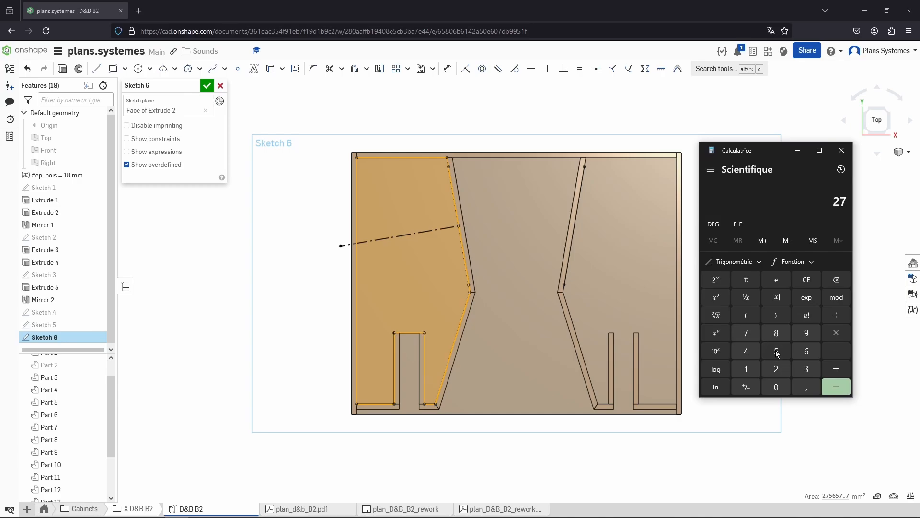
{"action": "left_click", "coordinate": [778, 353]}
{"action": "left_click", "coordinate": [807, 350]}
{"action": "left_click", "coordinate": [780, 352]}
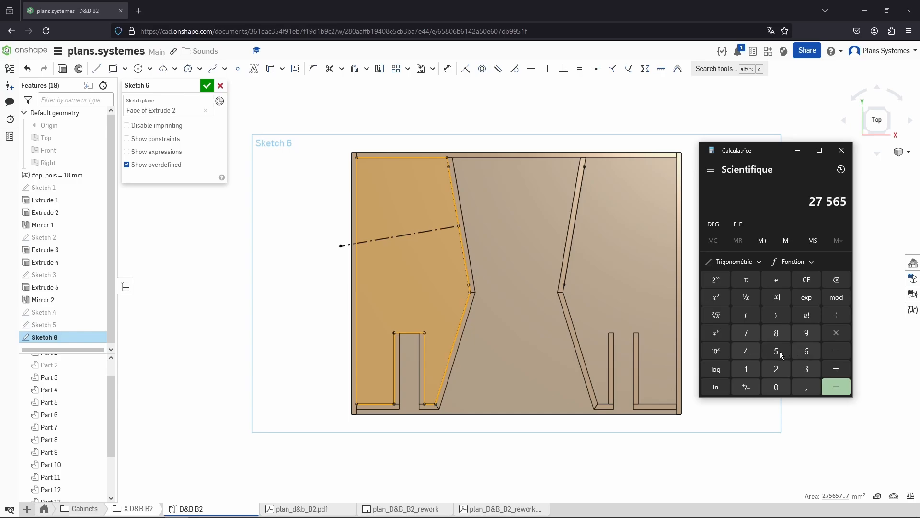
{"action": "left_click", "coordinate": [751, 331]}
{"action": "left_click", "coordinate": [806, 386]}
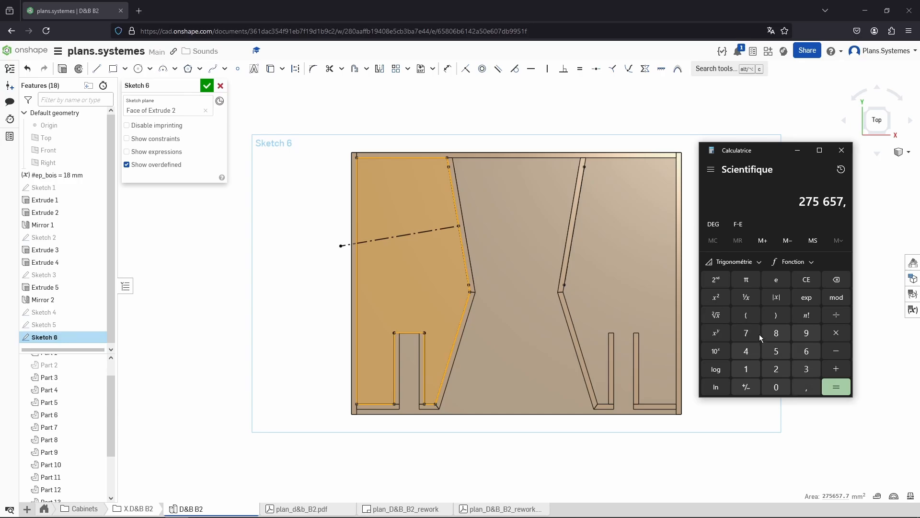
{"action": "left_click", "coordinate": [750, 333]}
{"action": "left_click", "coordinate": [838, 338]}
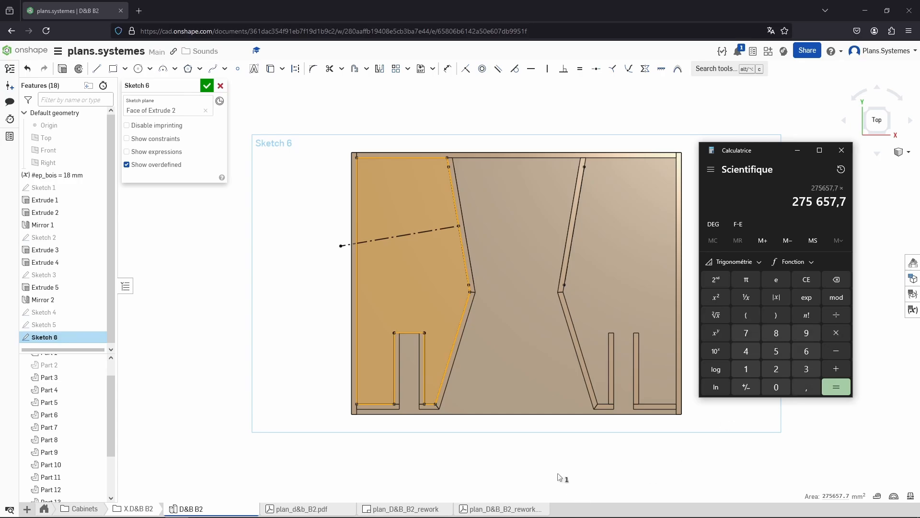
{"action": "double_click", "coordinate": [828, 497]}
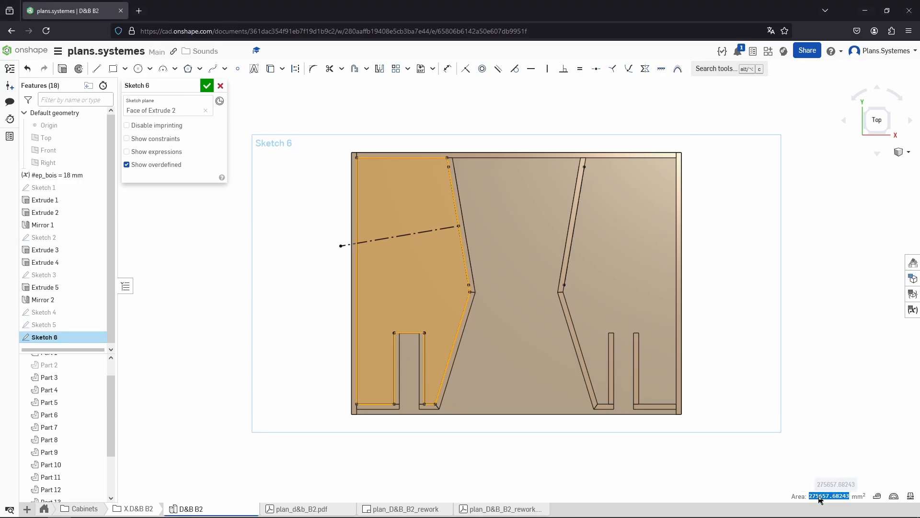
Orbit the model and select the left wall's edge to measure the chamber depth
{"action": "right_click_drag", "start_coordinate": [566, 440], "coordinate": [413, 341]}
{"action": "left_click", "coordinate": [371, 419]}
{"action": "scroll", "coordinate": [378, 424], "scroll_direction": "up", "scroll_amount": 3}
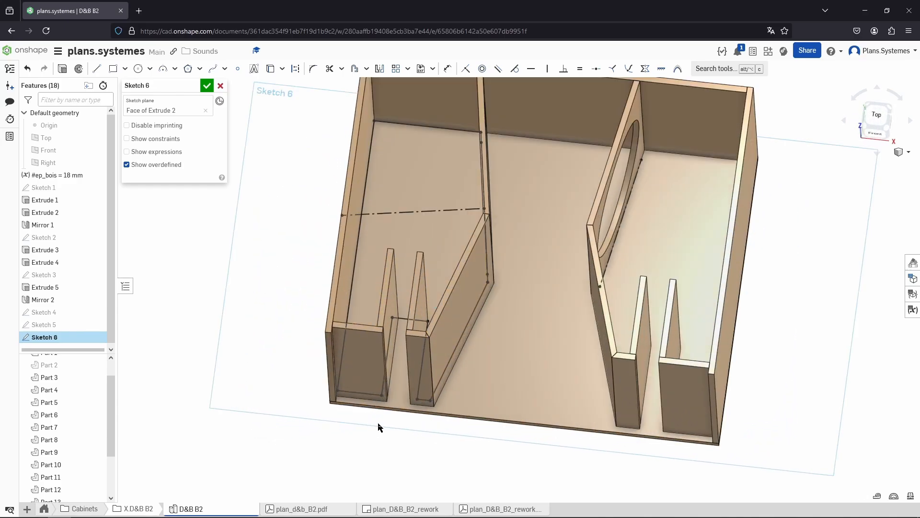
{"action": "right_click_drag", "start_coordinate": [378, 424], "coordinate": [314, 312]}
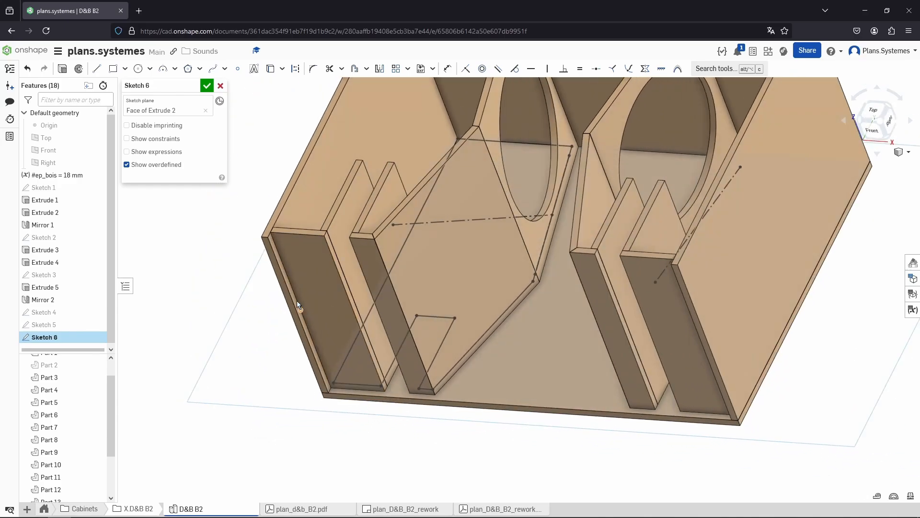
{"action": "left_click", "coordinate": [292, 288]}
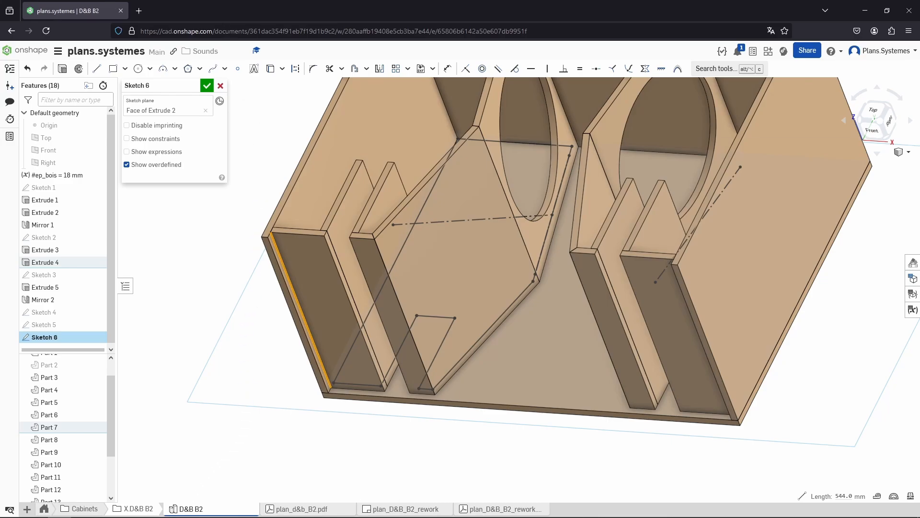
Multiply the area by 544 in the calculator
{"action": "key", "text": "alt+Tab"}
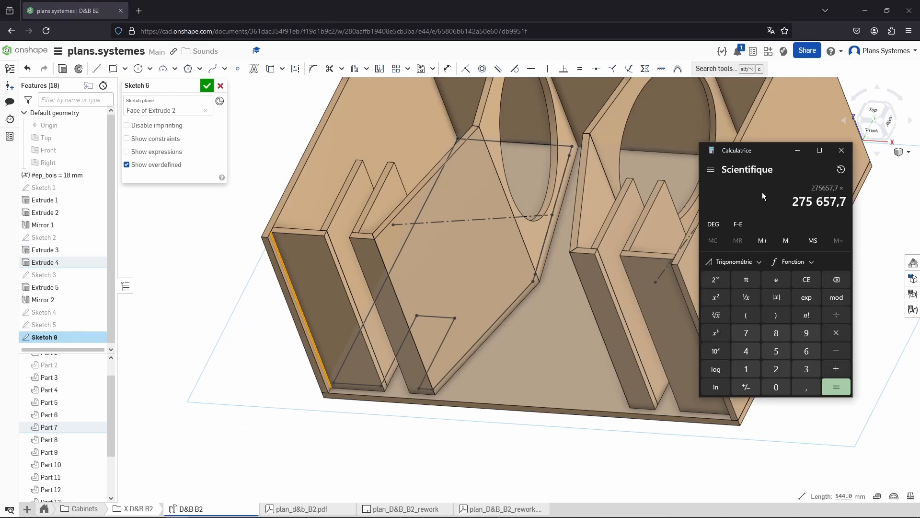
{"action": "type", "text": "544"}
{"action": "key", "text": "Return"}
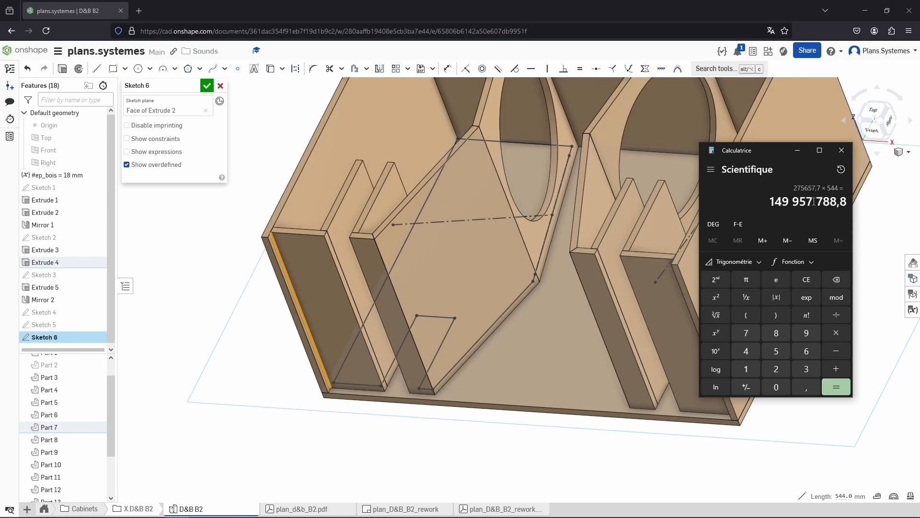
Note the result as 149.96 in a new Notepad document and close the calculator
{"action": "left_click_drag", "start_coordinate": [814, 201], "coordinate": [772, 202]}
{"action": "left_click", "coordinate": [785, 201]}
{"action": "left_click_drag", "start_coordinate": [788, 203], "coordinate": [771, 201]}
{"action": "left_click_drag", "start_coordinate": [480, 50], "coordinate": [559, 146]}
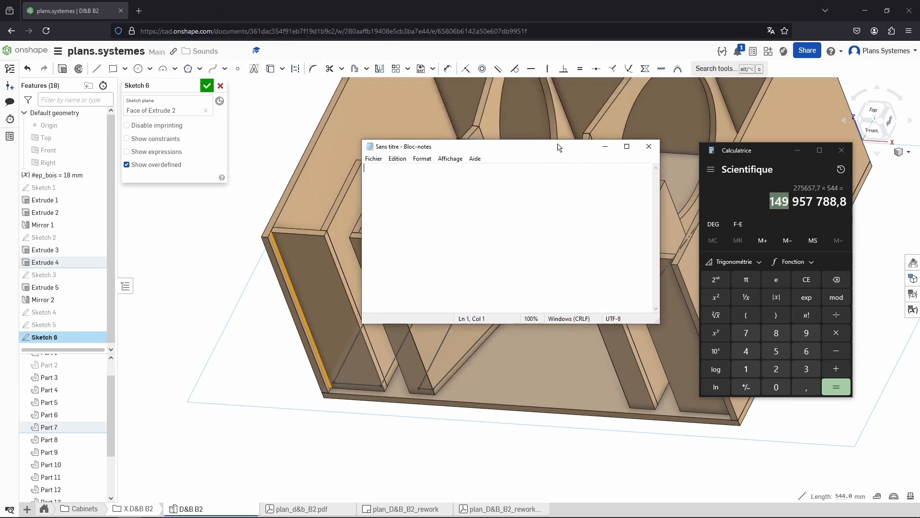
{"action": "type", "text": "149.96"}
{"action": "left_click_drag", "start_coordinate": [551, 150], "coordinate": [635, 159]}
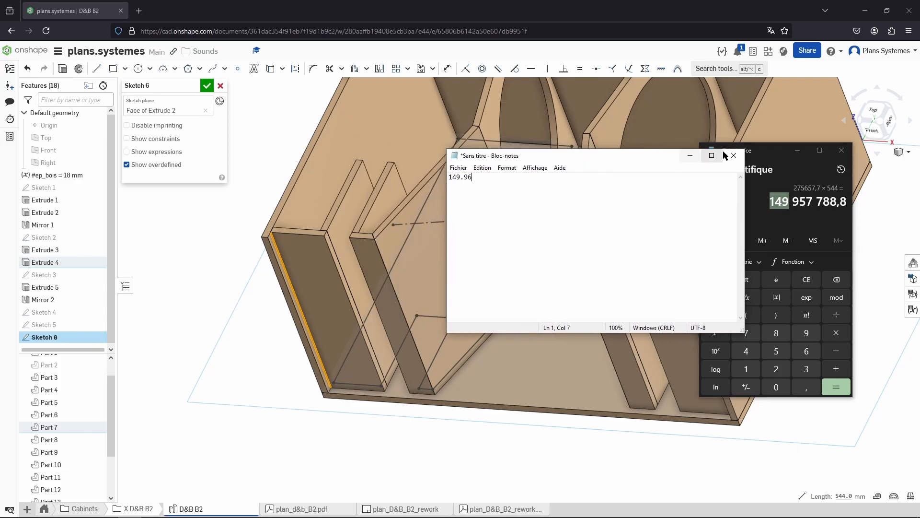
{"action": "left_click", "coordinate": [841, 150]}
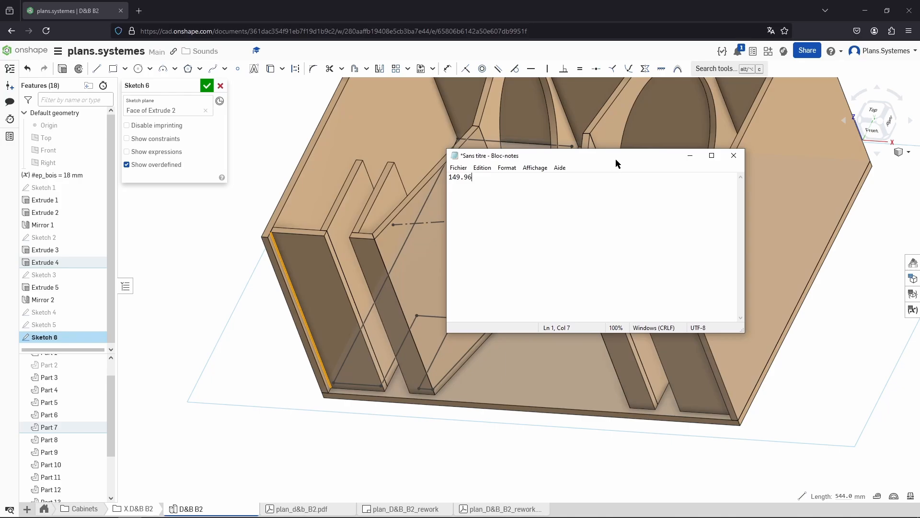
Draw a construction line from the speaker axis line down to the top of the port opening
{"action": "left_click", "coordinate": [691, 156]}
{"action": "left_click", "coordinate": [857, 351]}
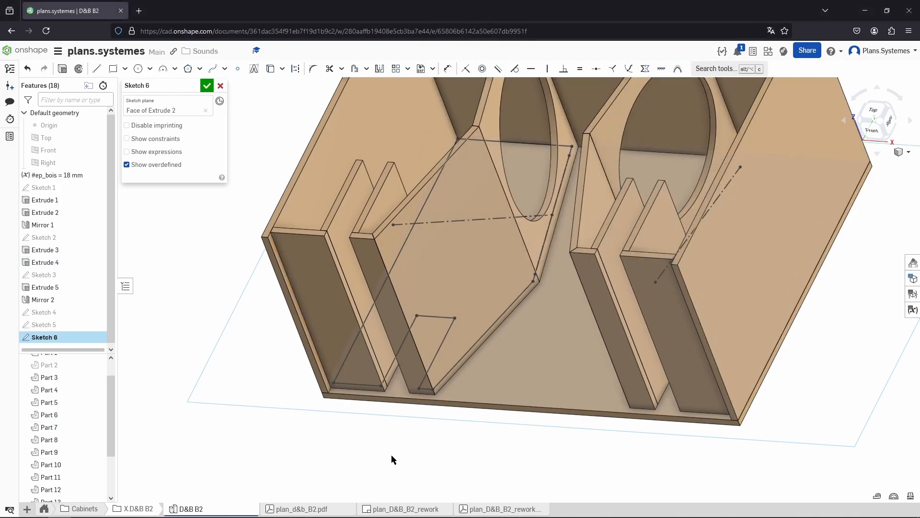
{"action": "right_click_drag", "start_coordinate": [391, 455], "coordinate": [458, 474]}
{"action": "left_click", "coordinate": [876, 117]}
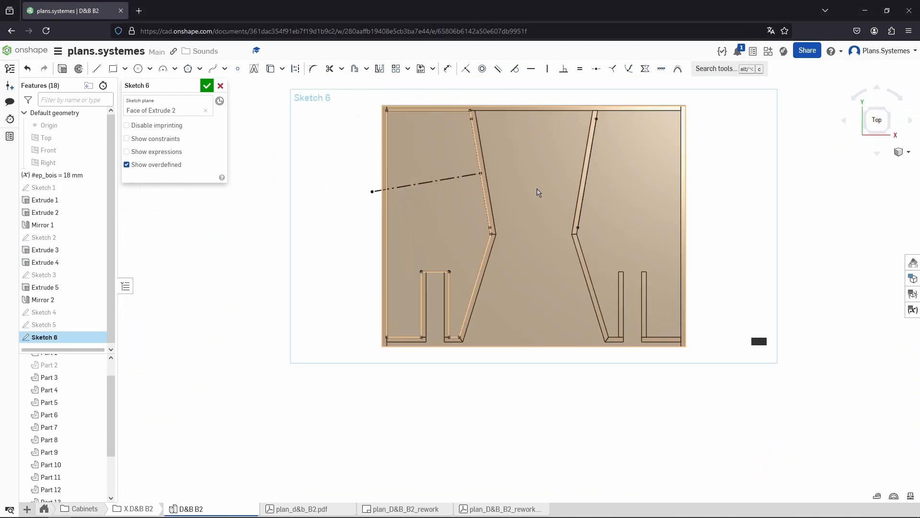
{"action": "scroll", "coordinate": [487, 212], "scroll_direction": "up", "scroll_amount": 2}
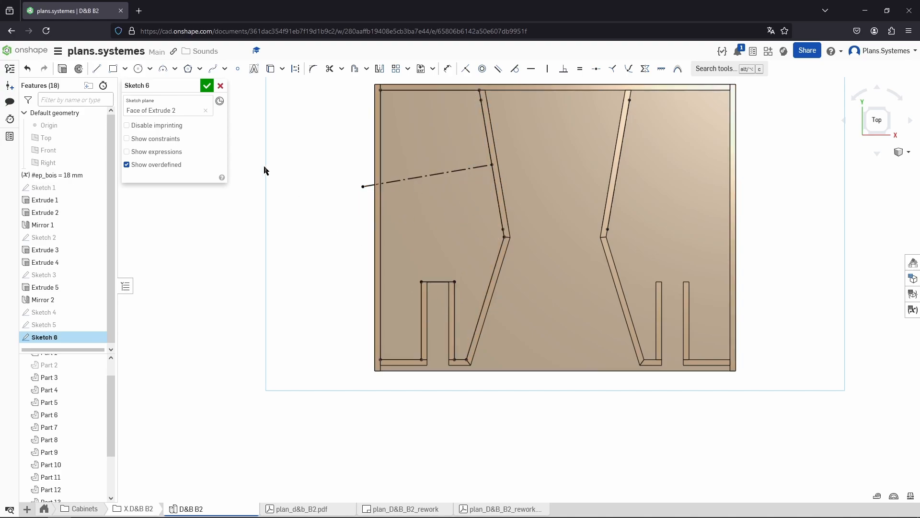
{"action": "key", "text": "l"}
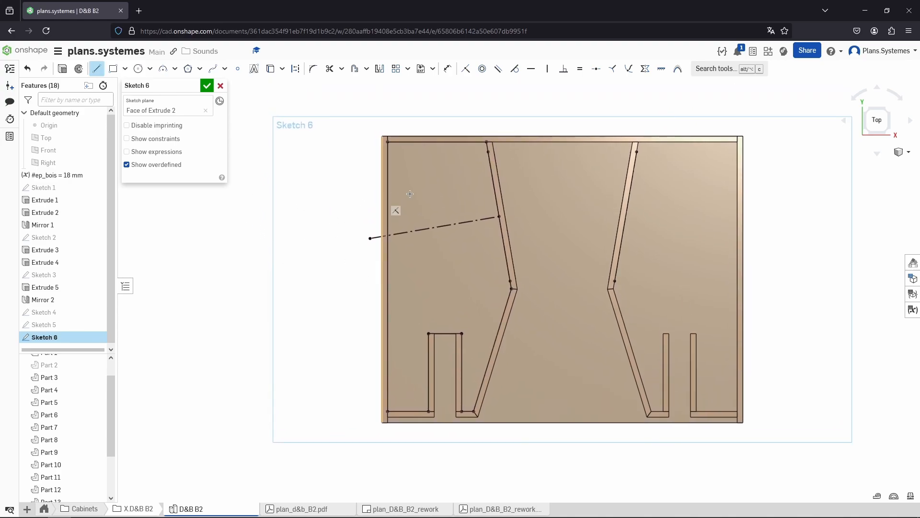
{"action": "left_click", "coordinate": [457, 223]}
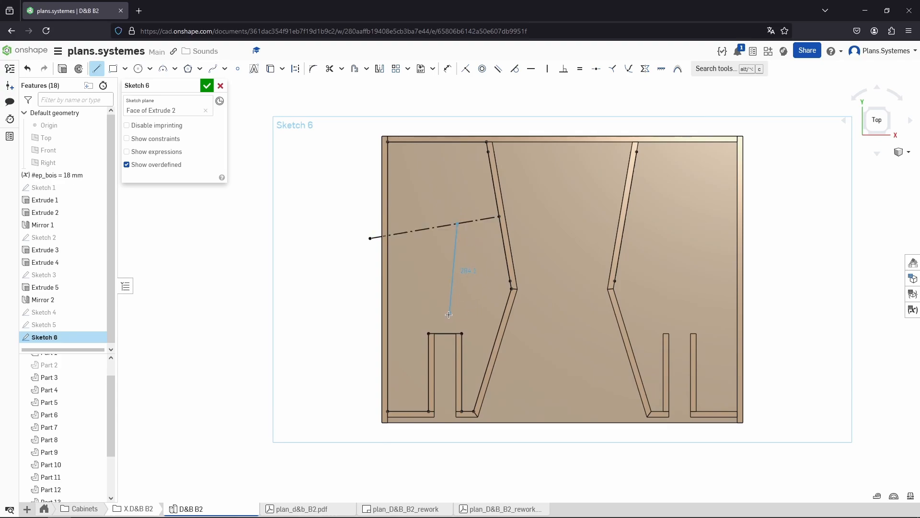
{"action": "key", "text": "q"}
{"action": "left_click", "coordinate": [445, 333]}
{"action": "key", "text": "Escape"}
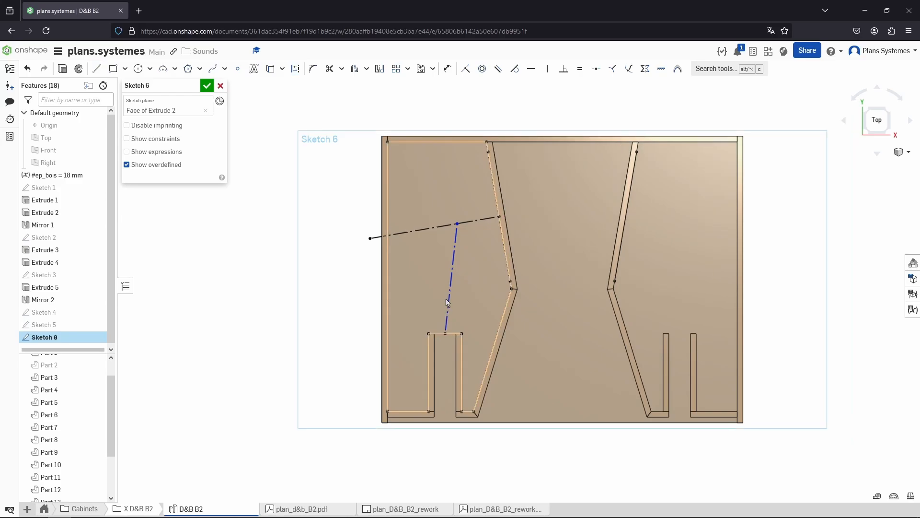
Measure the construction line, then label the volume 'vol:' and add 'distance sp-port : 355' in the notes
{"action": "left_click", "coordinate": [450, 298]}
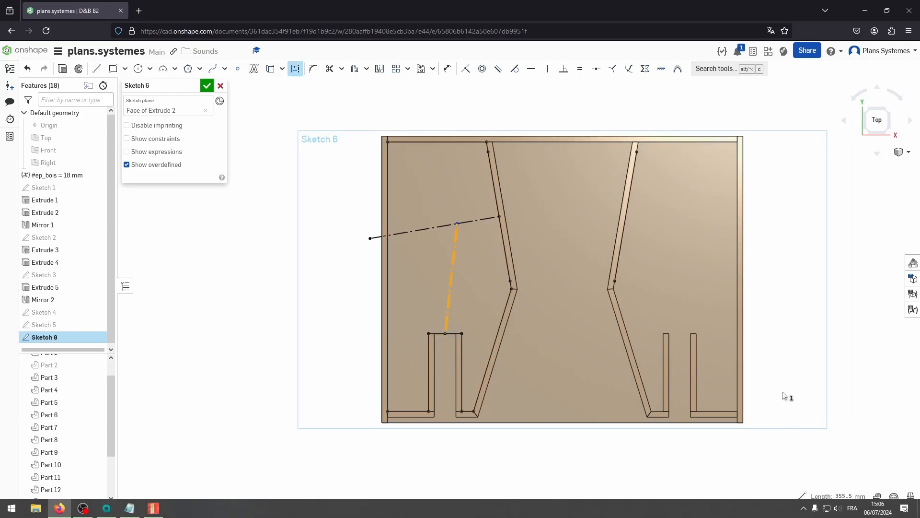
{"action": "key", "text": "alt+Tab"}
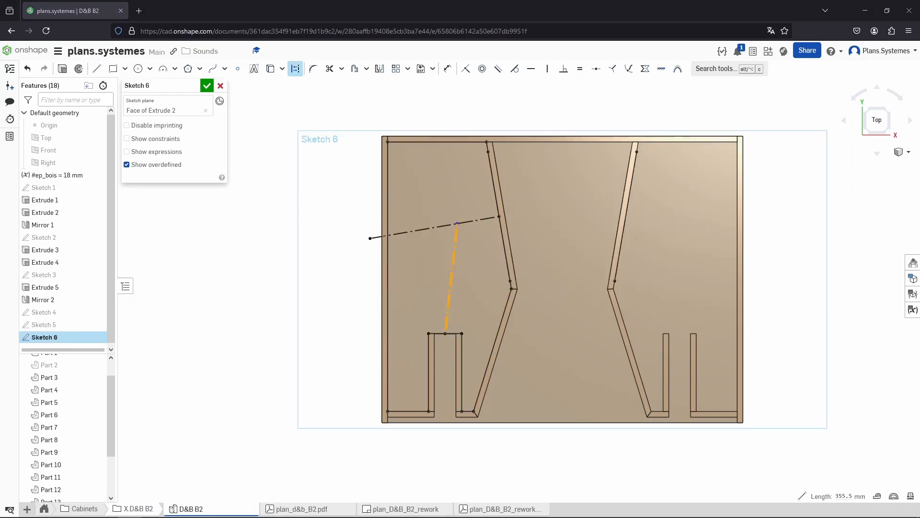
{"action": "key", "text": "alt+Tab"}
{"action": "left_click_drag", "start_coordinate": [678, 148], "coordinate": [657, 195]}
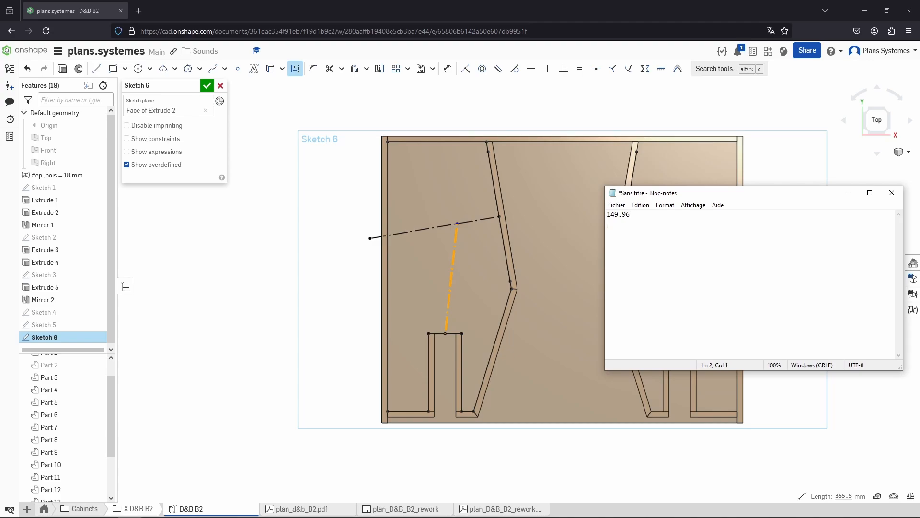
{"action": "type", "text": "vol:"}
{"action": "key", "text": "End"}
{"action": "key", "text": "Return"}
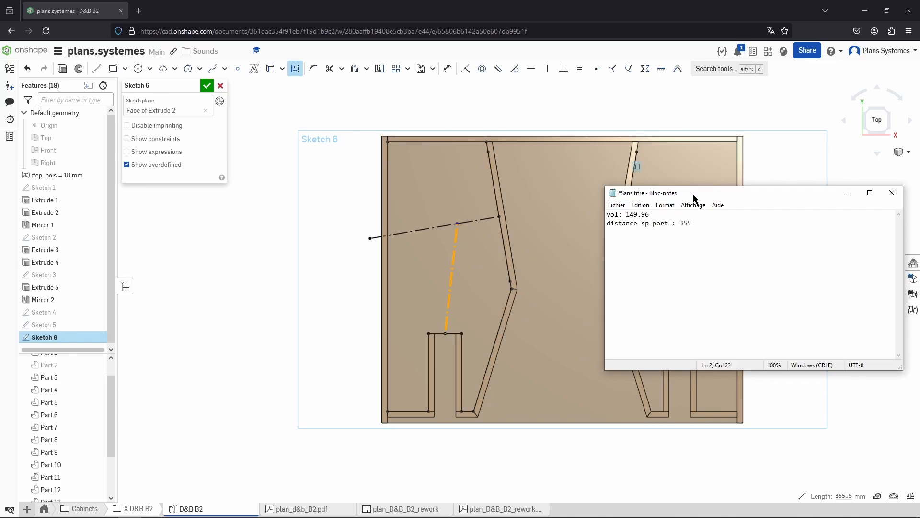
Measure the port's inner wall length and record 'port lenght : 268' in the notes
{"action": "left_click", "coordinate": [848, 193]}
{"action": "left_click", "coordinate": [341, 267]}
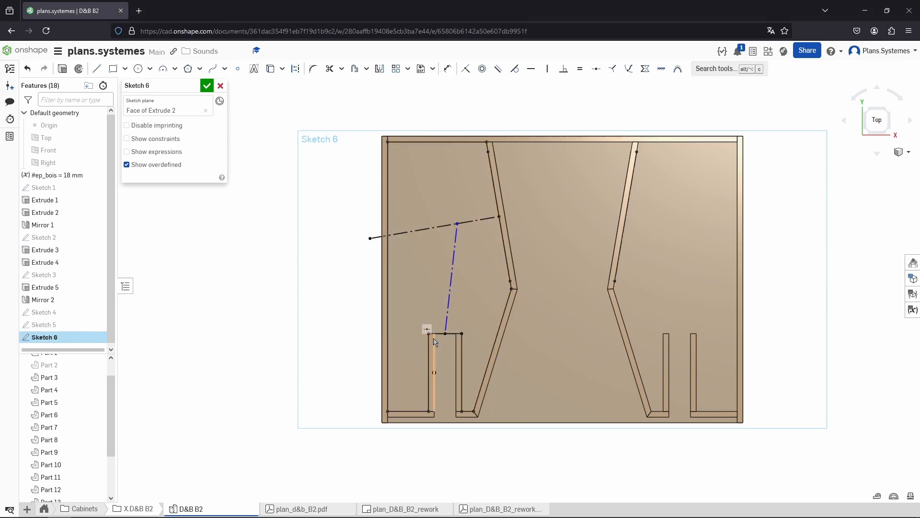
{"action": "scroll", "coordinate": [453, 334], "scroll_direction": "up", "scroll_amount": 3}
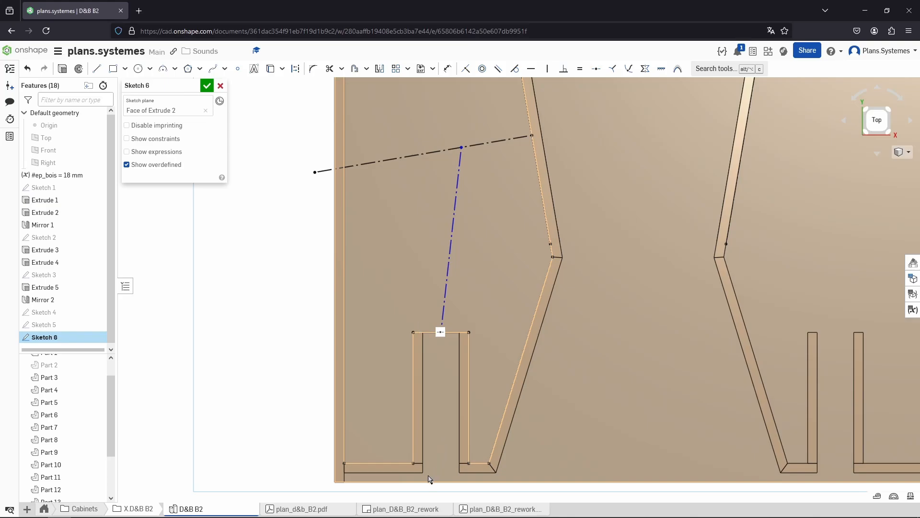
{"action": "key", "text": "l"}
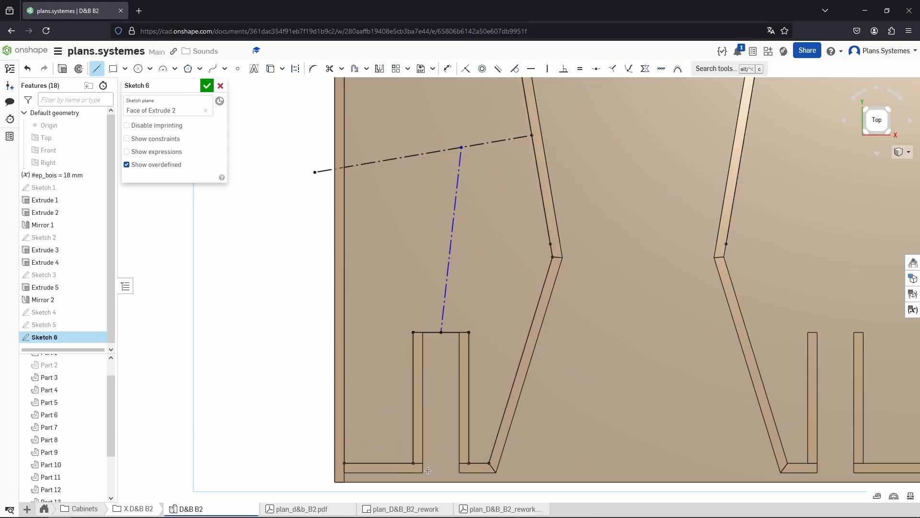
{"action": "key", "text": "Escape"}
{"action": "left_click", "coordinate": [423, 370]}
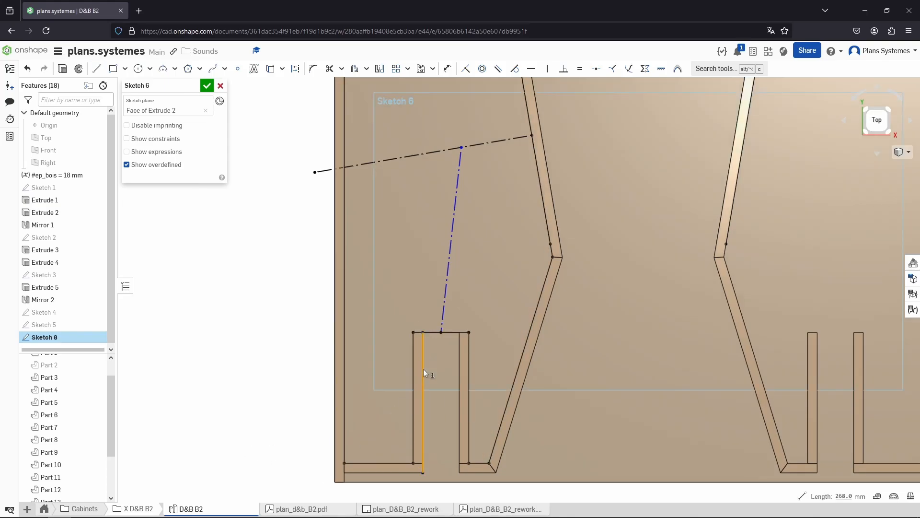
{"action": "left_click", "coordinate": [845, 496]}
{"action": "key", "text": "alt+Tab"}
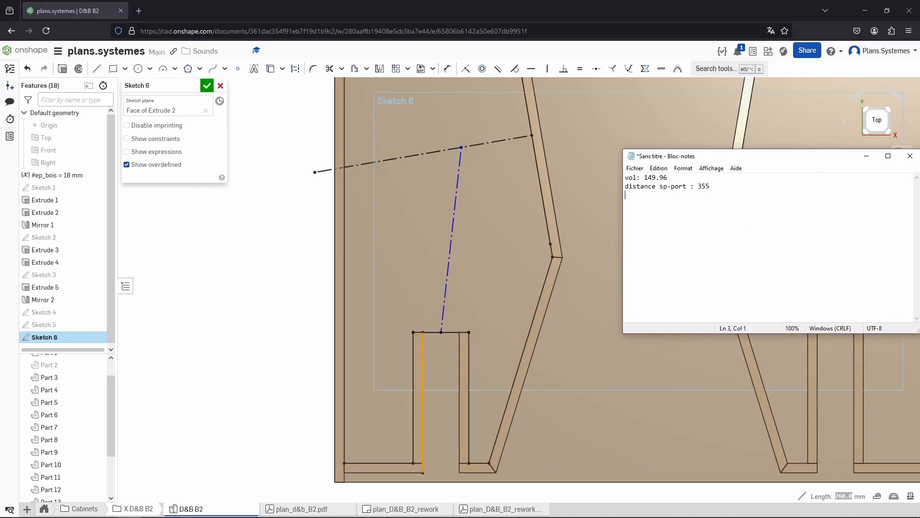
{"action": "type", "text": "port lenght : 268"}
Draw a line about 70 mm across the port's mouth at the cabinet bottom
{"action": "left_click", "coordinate": [267, 351]}
{"action": "scroll", "coordinate": [268, 350], "scroll_direction": "down", "scroll_amount": 3}
{"action": "right_click_drag", "start_coordinate": [274, 368], "coordinate": [271, 349]}
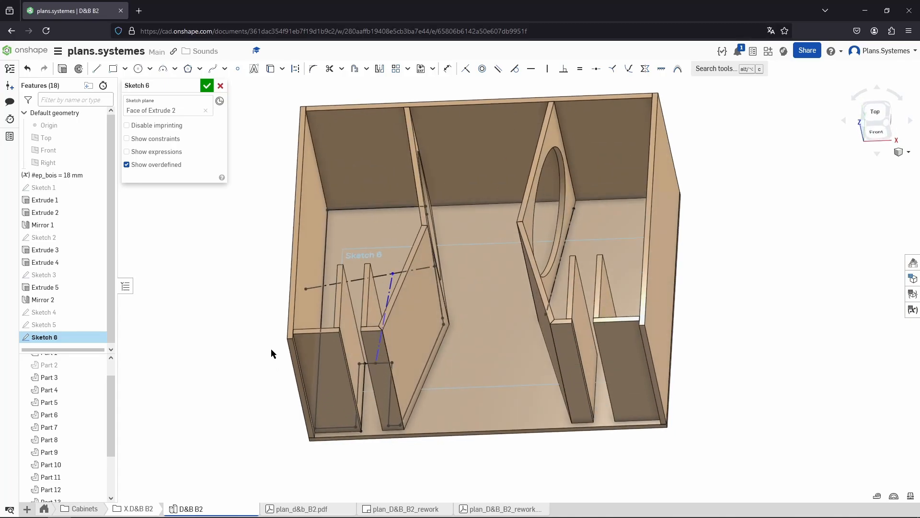
{"action": "scroll", "coordinate": [335, 343], "scroll_direction": "up", "scroll_amount": 3}
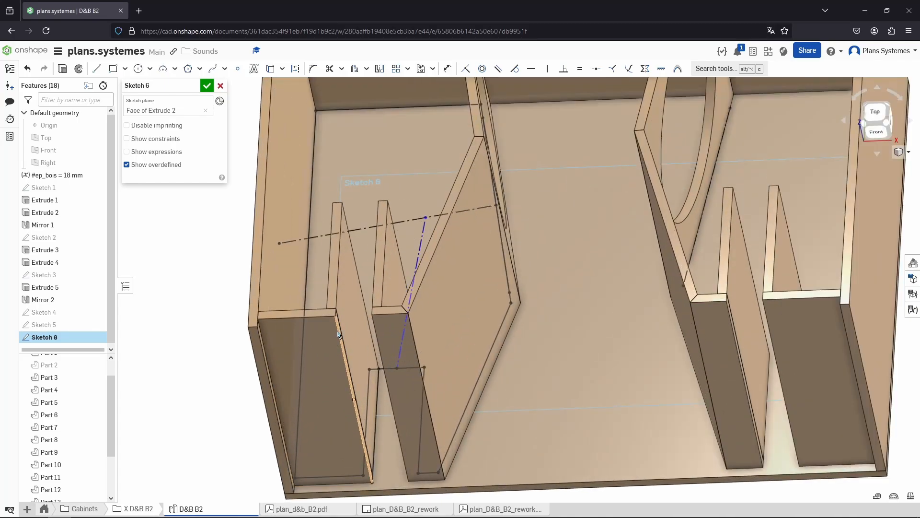
{"action": "right_click_drag", "start_coordinate": [338, 334], "coordinate": [387, 411]}
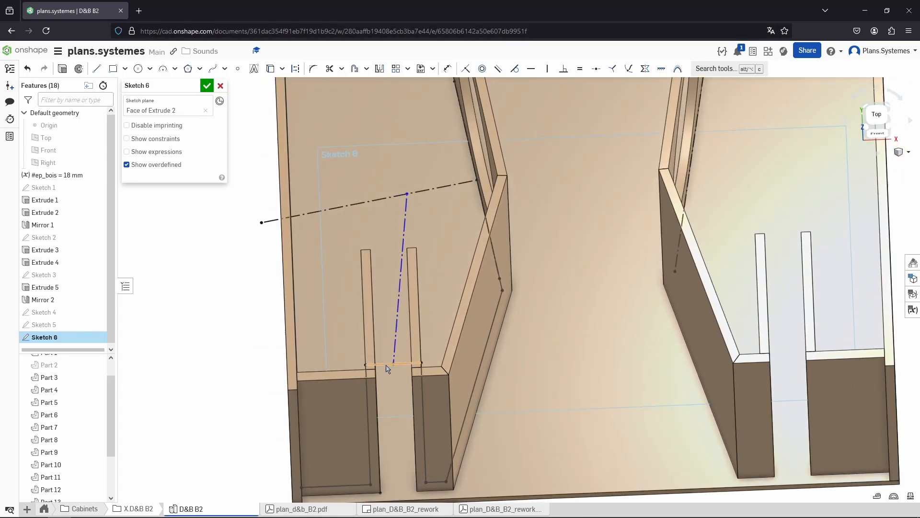
{"action": "right_click_drag", "start_coordinate": [402, 475], "coordinate": [393, 425]}
{"action": "key", "text": "l"}
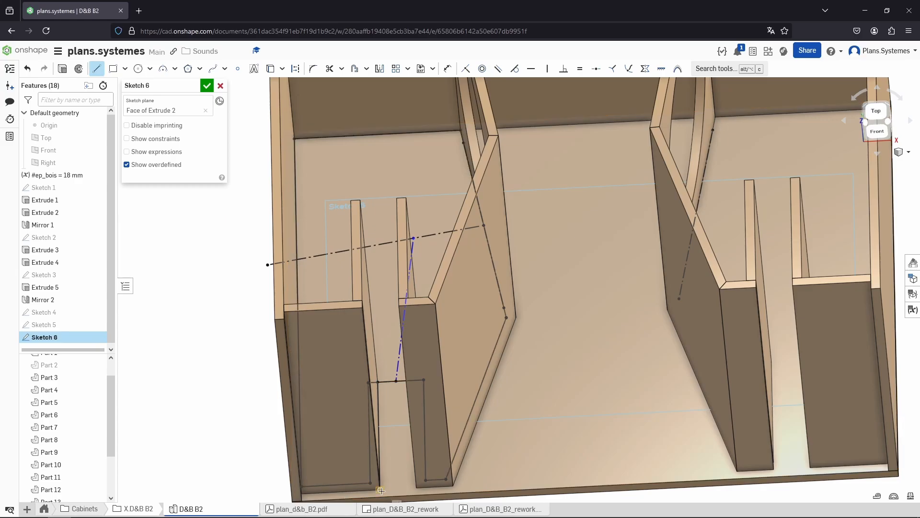
{"action": "left_click", "coordinate": [381, 489]}
{"action": "left_click", "coordinate": [417, 488]}
{"action": "key", "text": "Escape"}
{"action": "scroll", "coordinate": [424, 375], "scroll_direction": "down", "scroll_amount": 3}
{"action": "scroll", "coordinate": [397, 427], "scroll_direction": "up", "scroll_amount": 6}
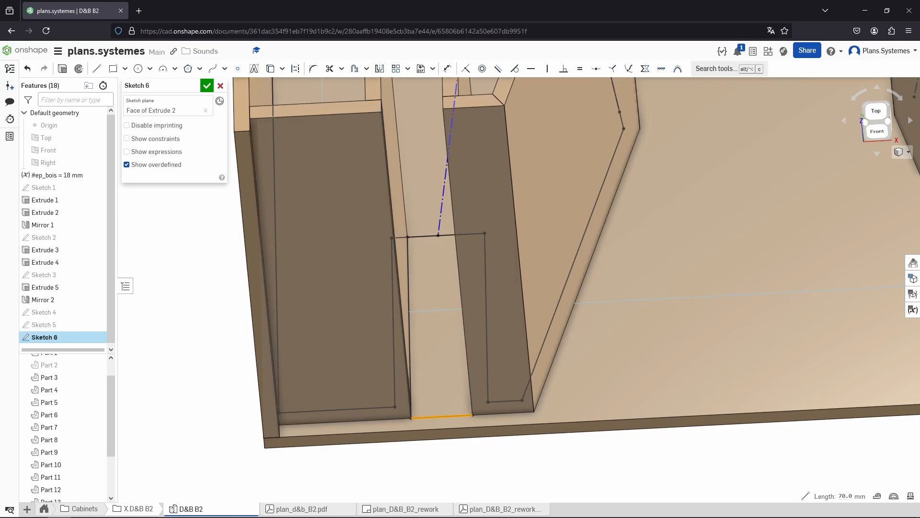
Multiply the port width 70 by the 544 mm cabinet depth in the calculator
{"action": "key", "text": "alt+Tab"}
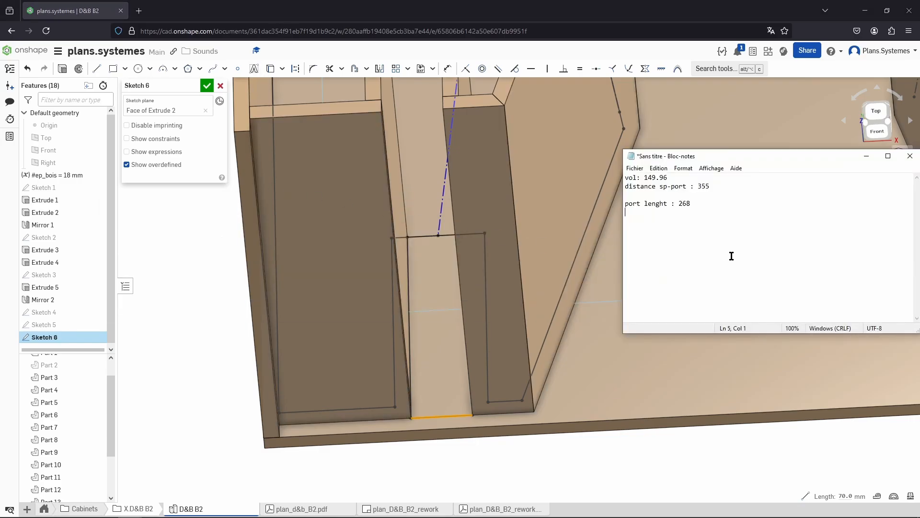
{"action": "left_click", "coordinate": [219, 389]}
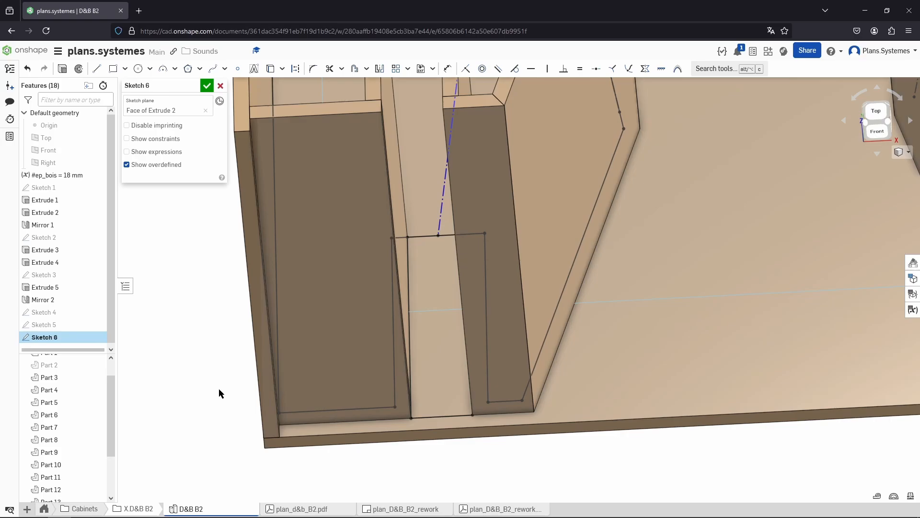
{"action": "key", "text": "XF86Calculator"}
{"action": "type", "text": "70"}
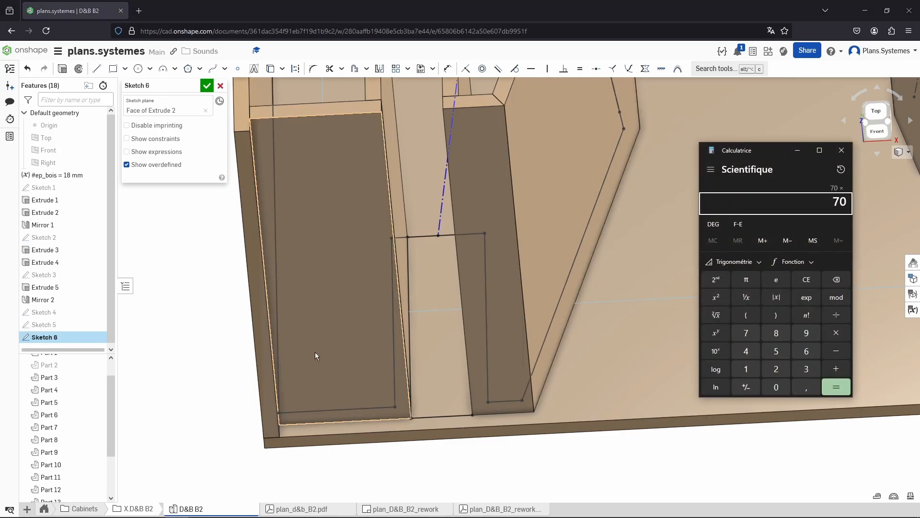
{"action": "right_click_drag", "start_coordinate": [249, 386], "coordinate": [366, 352]}
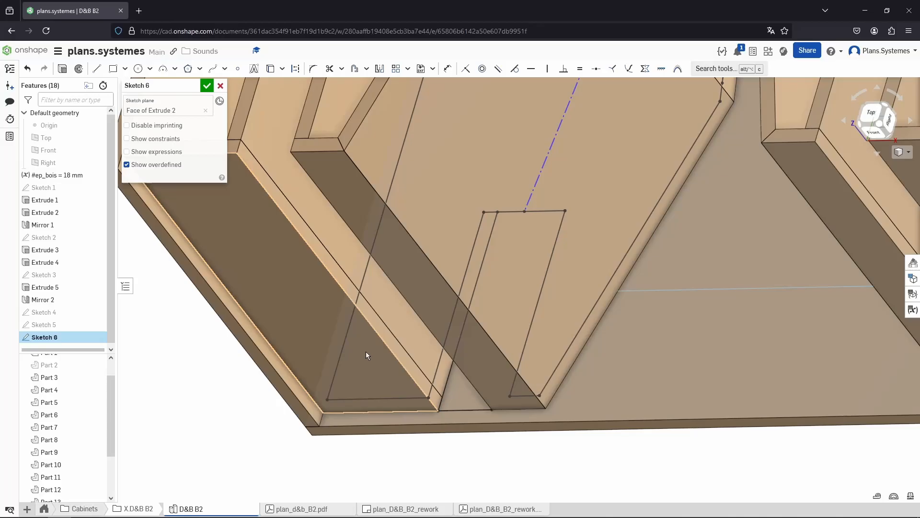
{"action": "left_click", "coordinate": [390, 350]}
{"action": "key", "text": "alt+Tab"}
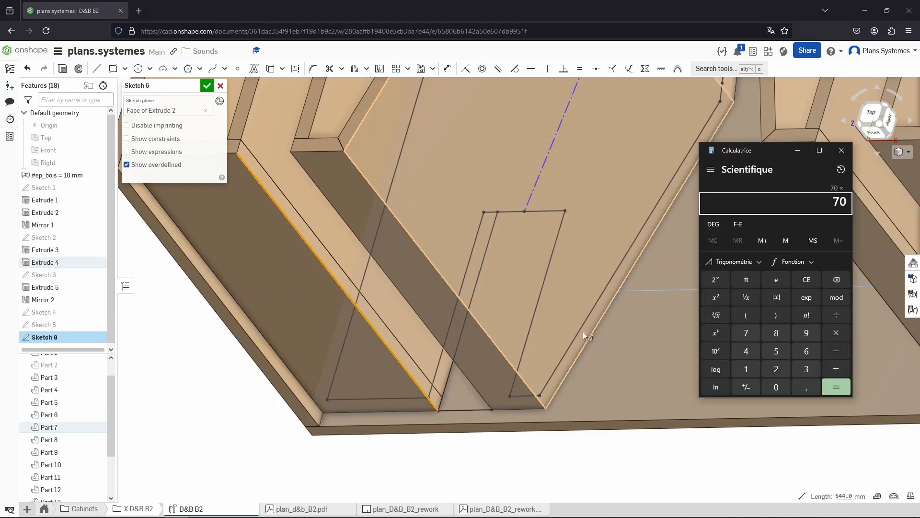
{"action": "type", "text": "544"}
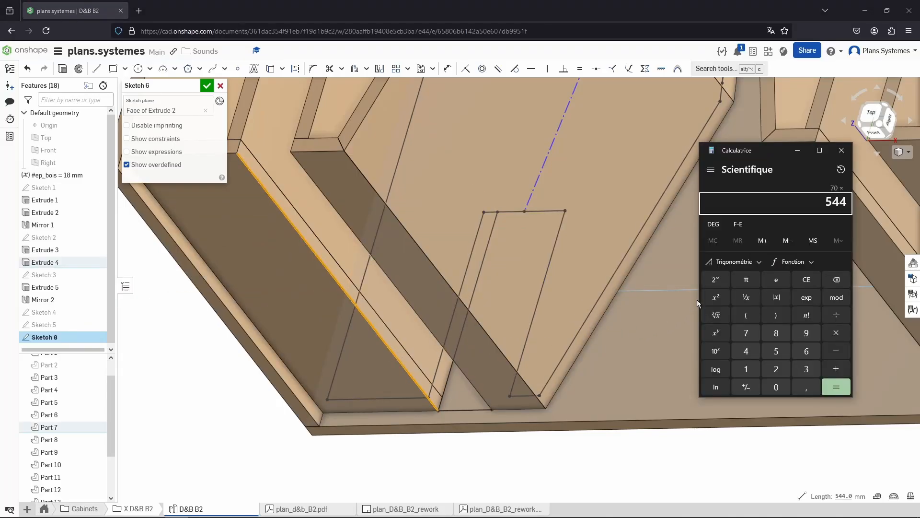
{"action": "key", "text": "Return"}
{"action": "left_click_drag", "start_coordinate": [835, 202], "coordinate": [798, 205]}
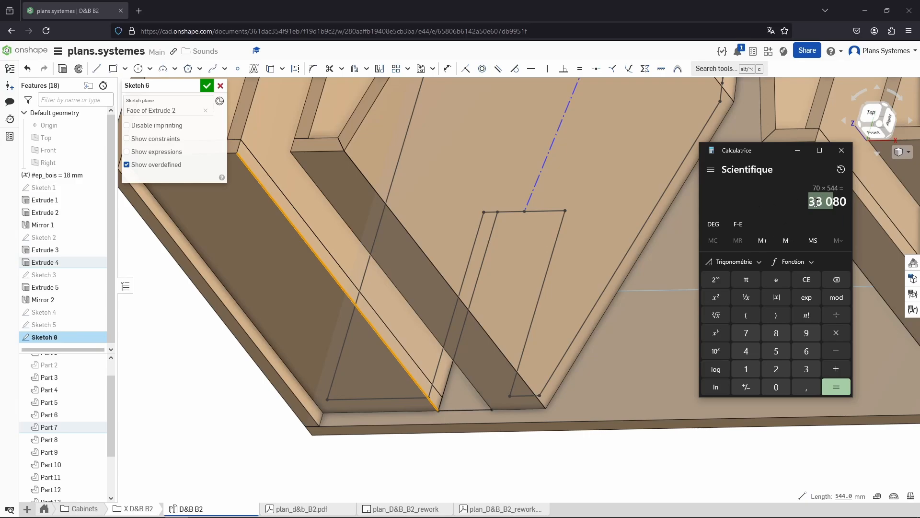
Record 'port area : 380cm' in the notes
{"action": "key", "text": "alt+Tab"}
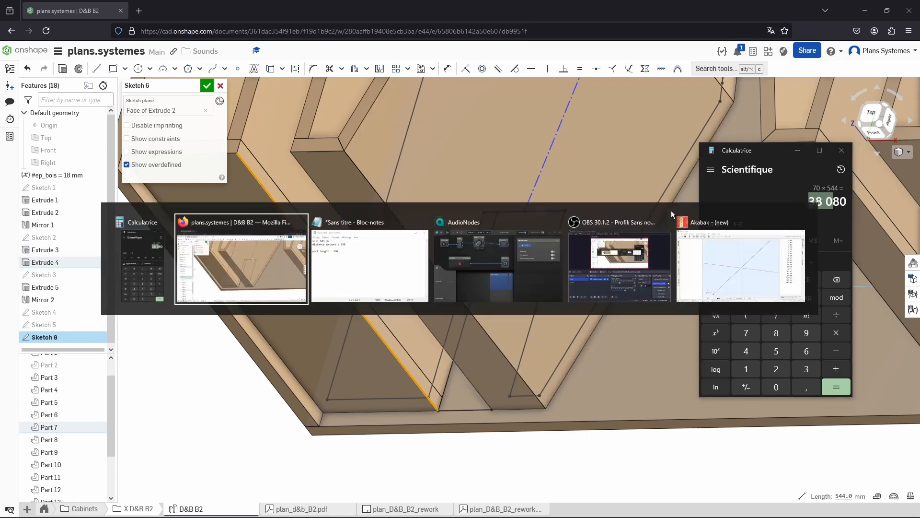
{"action": "key", "text": "alt+Tab"}
{"action": "key", "text": "alt+Tab"}
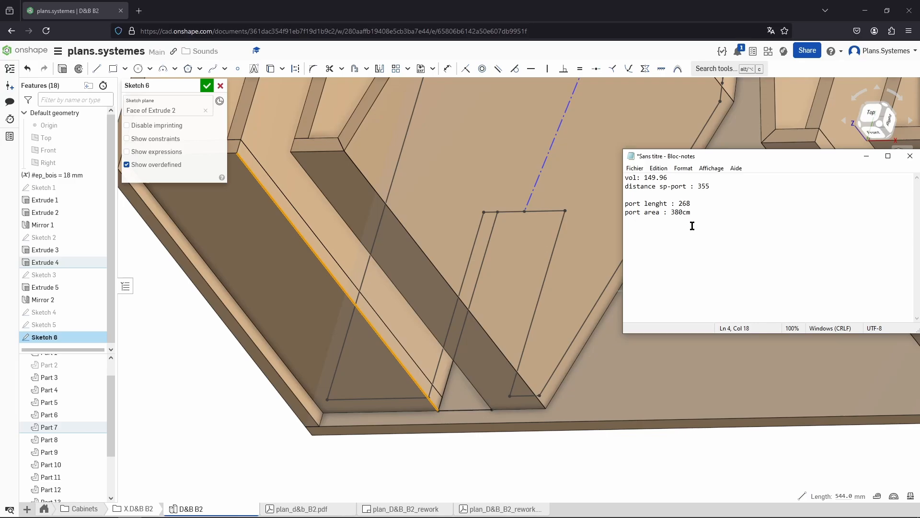
Add units to the notes: 149.96L, 35.5cm and 26.8cm
{"action": "left_click", "coordinate": [684, 177]}
{"action": "type", "text": "mm"}
{"action": "type", "text": "."}
{"action": "type", "text": "."}
{"action": "key", "text": "BackSpace"}
{"action": "type", "text": "cm"}
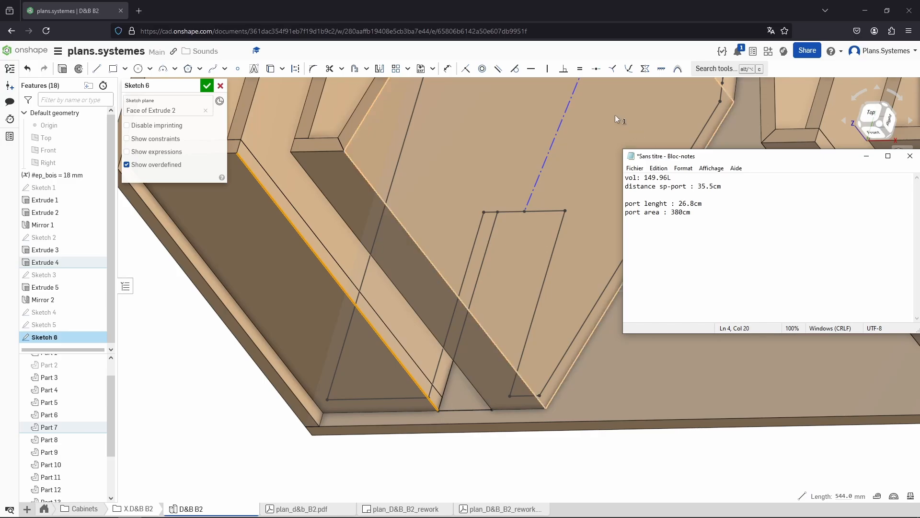
{"action": "left_click", "coordinate": [708, 248]}
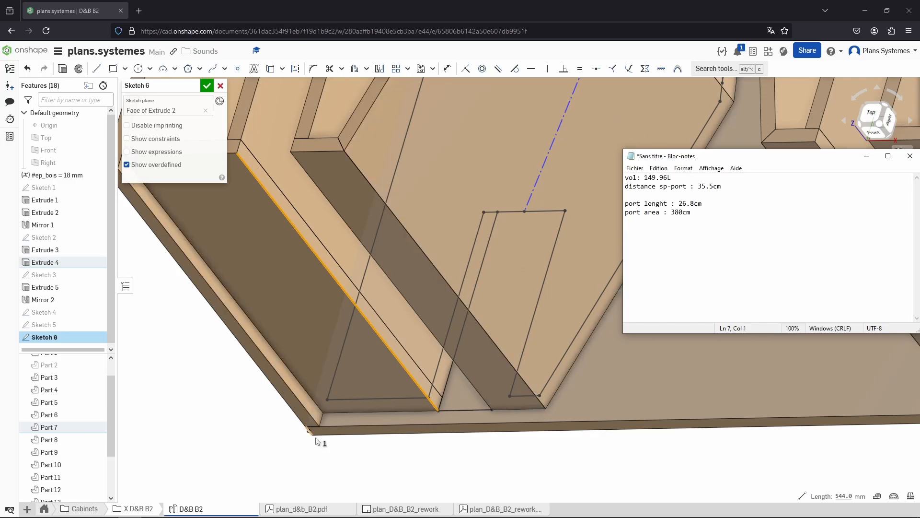
{"action": "left_click", "coordinate": [283, 444]}
{"action": "scroll", "coordinate": [289, 439], "scroll_direction": "down", "scroll_amount": 3}
{"action": "right_click_drag", "start_coordinate": [289, 439], "coordinate": [311, 448]}
{"action": "scroll", "coordinate": [312, 451], "scroll_direction": "down", "scroll_amount": 3}
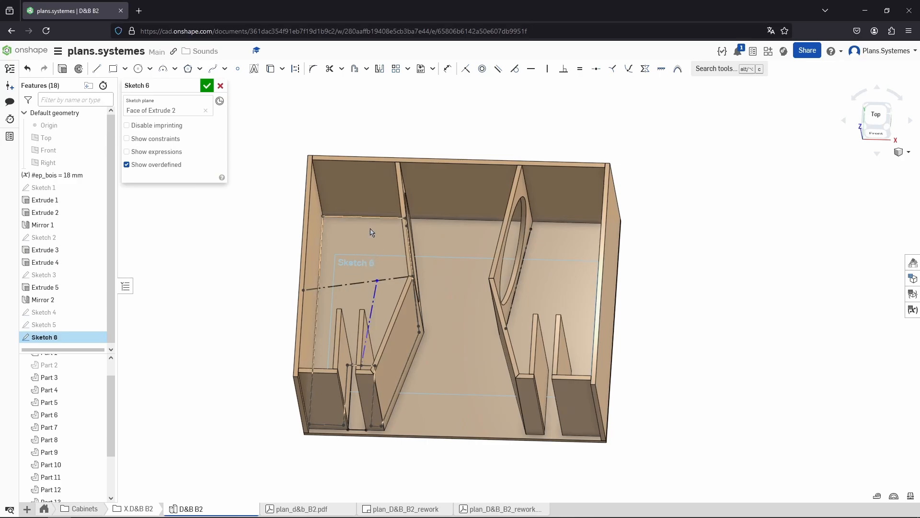
{"action": "mouse_move", "coordinate": [355, 260]}
{"action": "right_mouse_down"}
{"action": "mouse_move", "coordinate": [354, 251]}
{"action": "mouse_move", "coordinate": [356, 263]}
{"action": "right_mouse_up"}
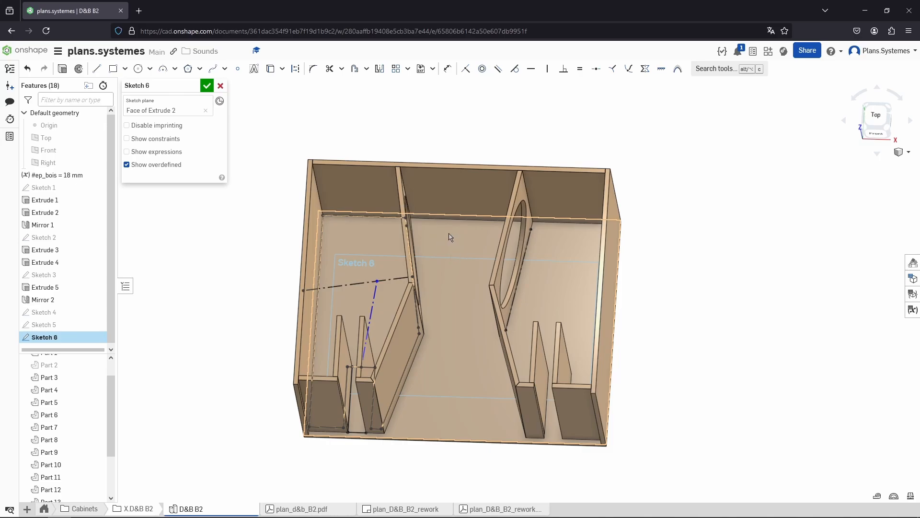
{"action": "key", "text": "n"}
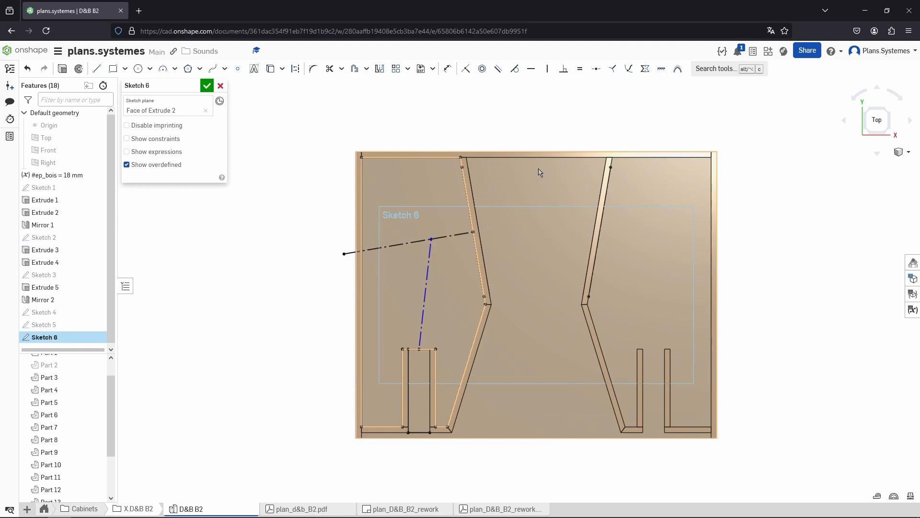
{"action": "key", "text": "l"}
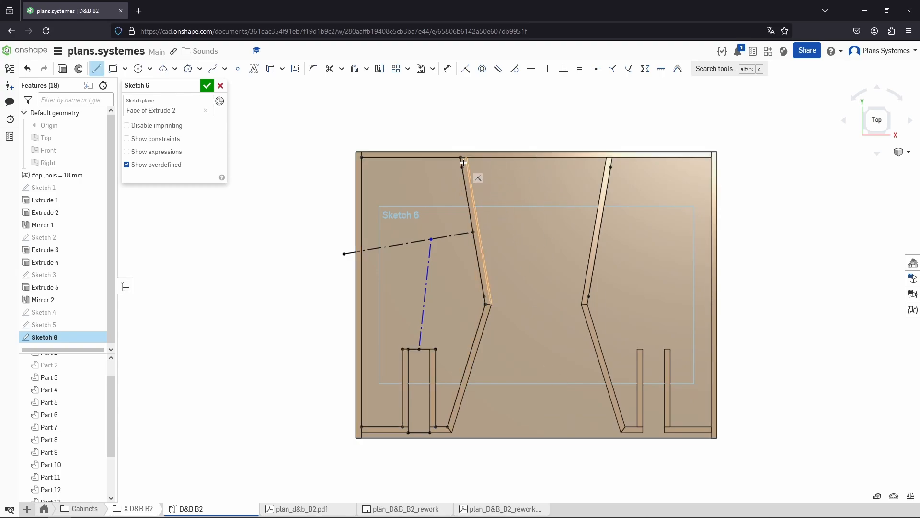
{"action": "left_click", "coordinate": [466, 157]}
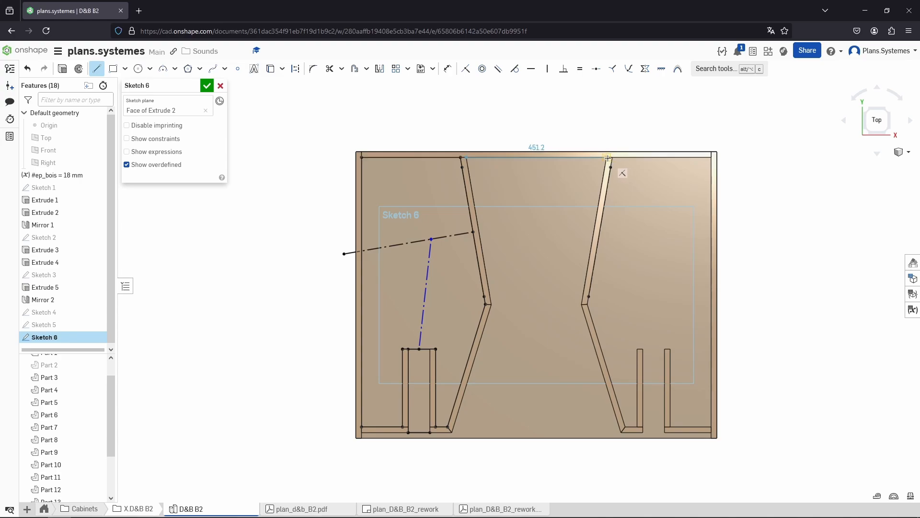
{"action": "key", "text": "Escape"}
{"action": "key", "text": "l"}
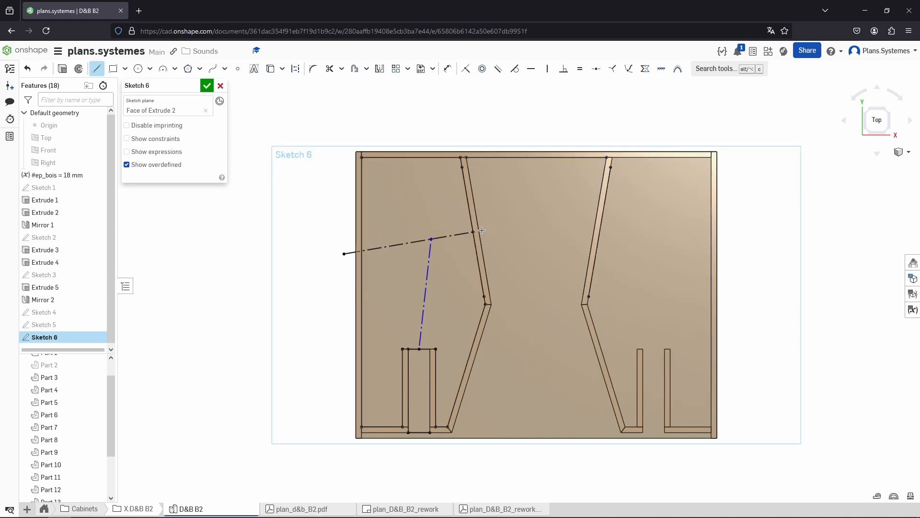
{"action": "key", "text": "Escape"}
Draw a line about 370 mm across the horn between its angled walls, from the speaker-to-port line's end
{"action": "right_click_drag", "start_coordinate": [480, 232], "coordinate": [476, 232]}
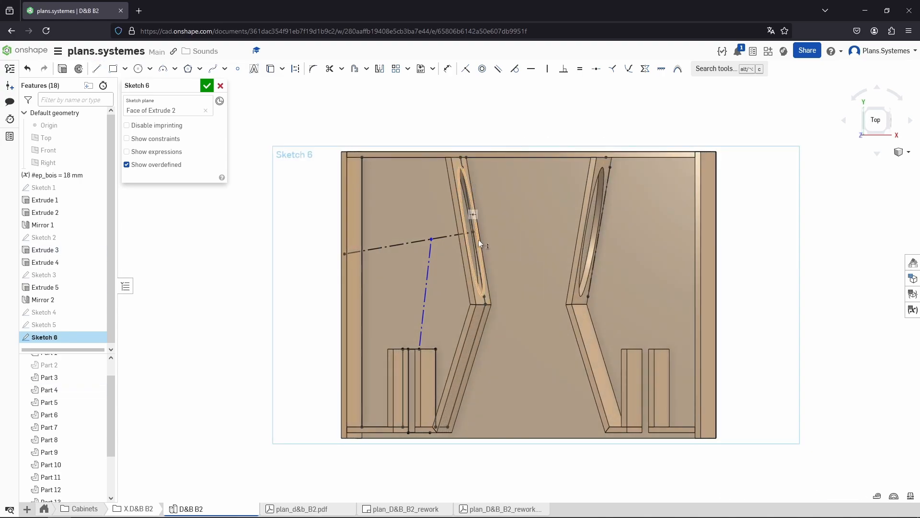
{"action": "key", "text": "u"}
{"action": "left_click", "coordinate": [483, 244]}
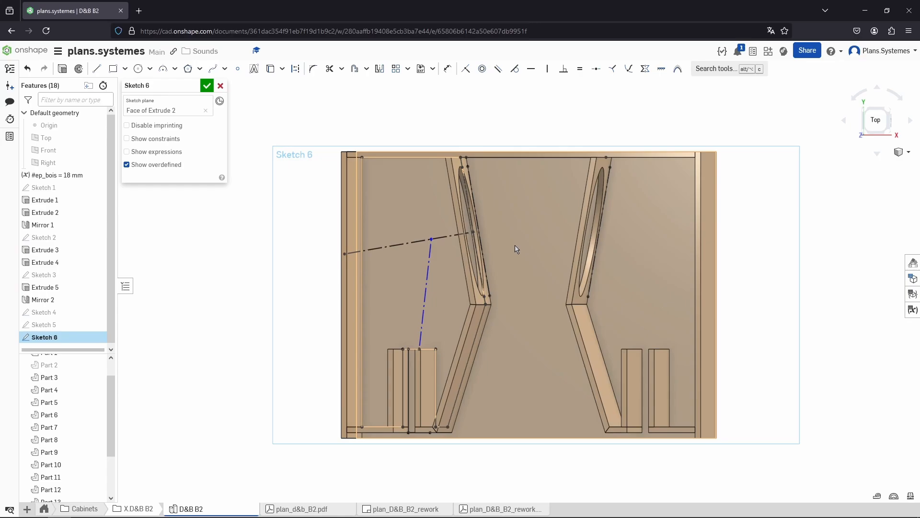
{"action": "key", "text": "n"}
{"action": "key", "text": "l"}
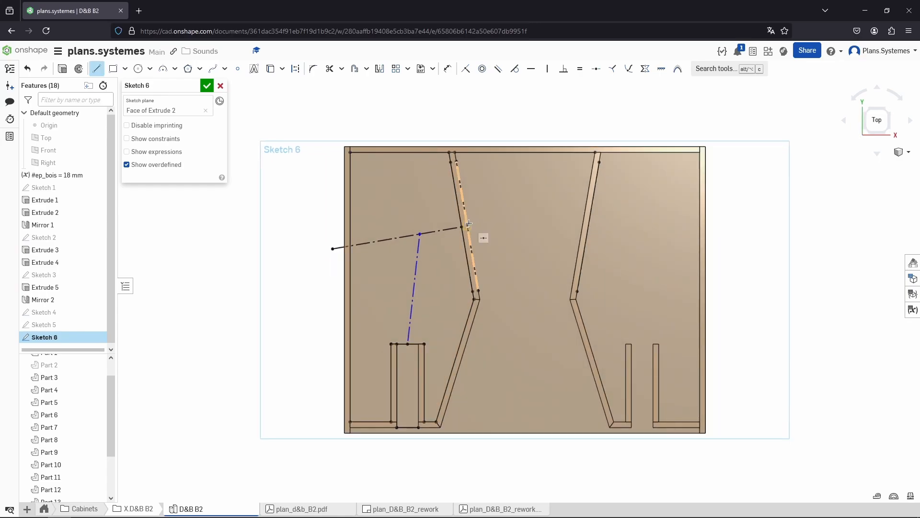
{"action": "left_click", "coordinate": [468, 224]}
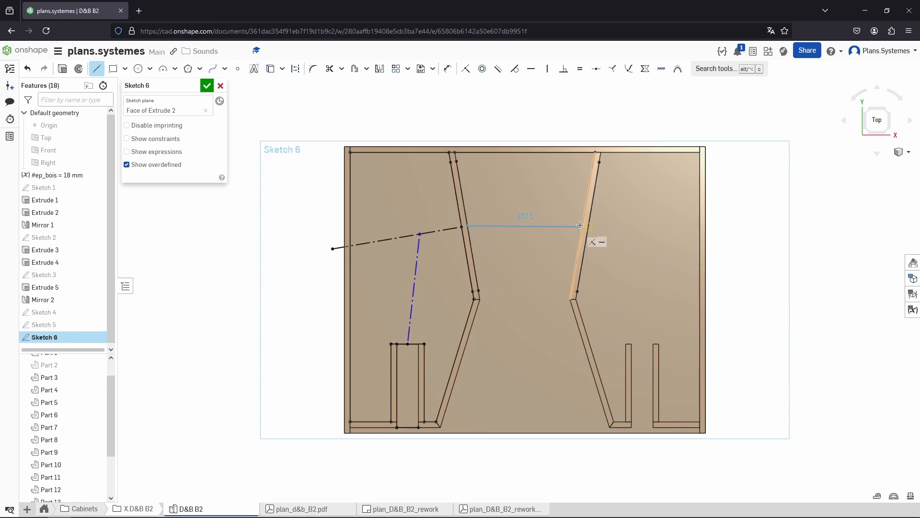
{"action": "left_click", "coordinate": [581, 226]}
{"action": "key", "text": "Escape"}
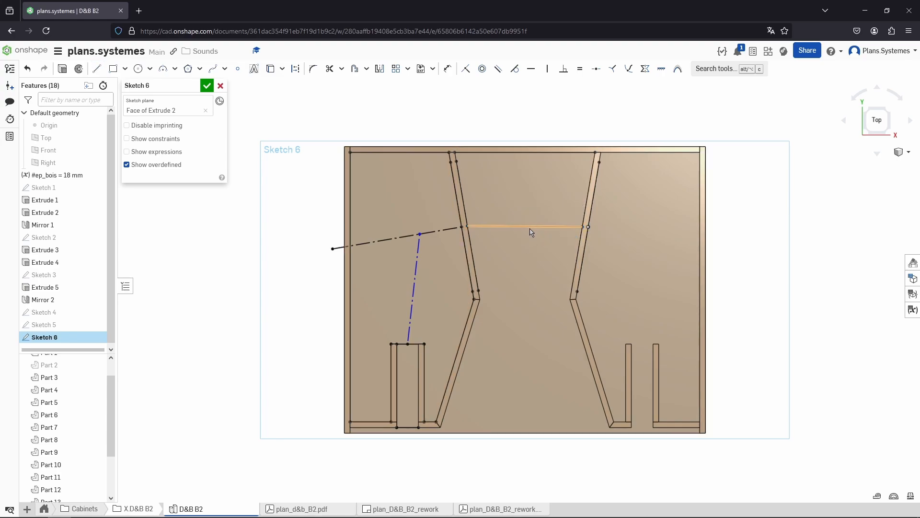
Draw a line about 290 mm across the horn at its narrowest point
{"action": "key", "text": "l"}
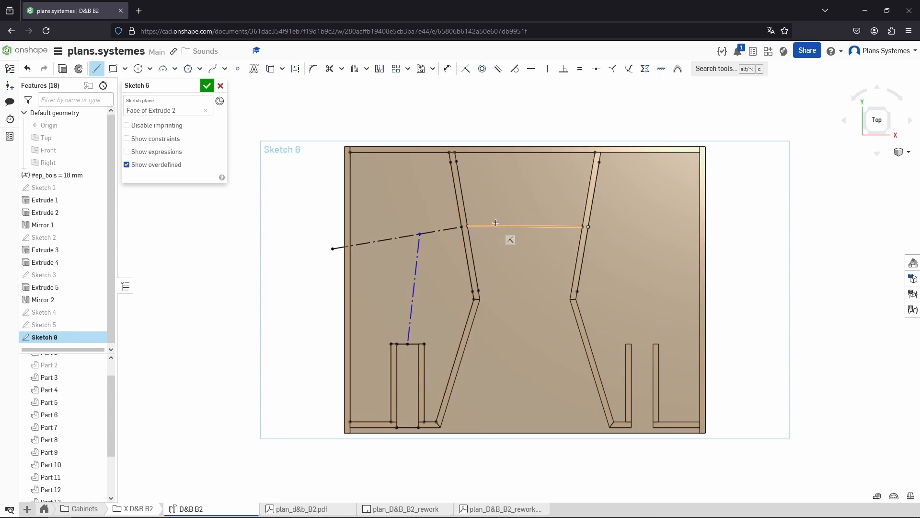
{"action": "left_click", "coordinate": [481, 300]}
{"action": "left_click", "coordinate": [570, 300]}
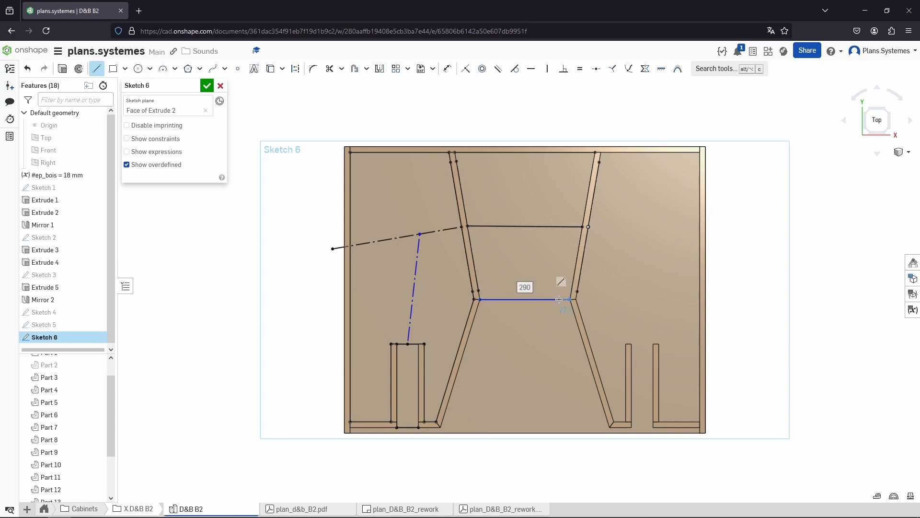
{"action": "key", "text": "Escape"}
Draw a line about 544 mm across the horn's mouth along the cabinet bottom
{"action": "key", "text": "l"}
{"action": "left_click", "coordinate": [440, 426]}
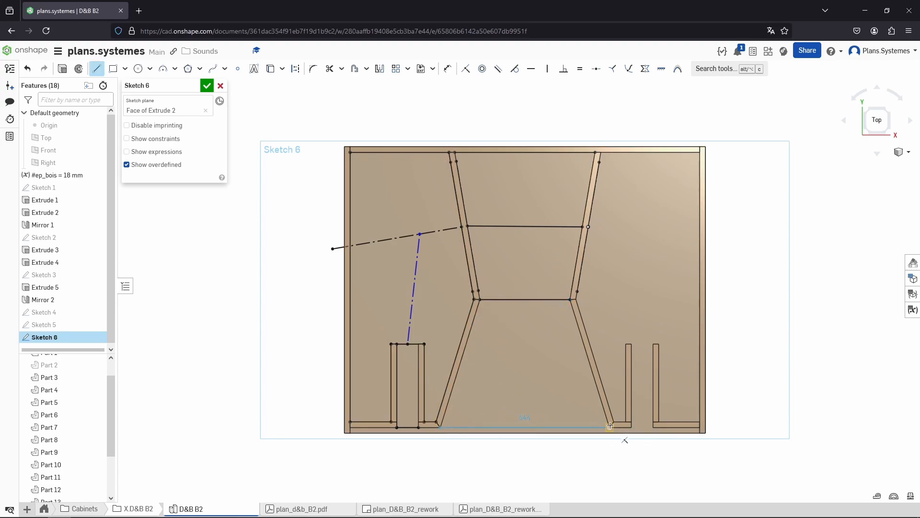
{"action": "left_click", "coordinate": [610, 426]}
{"action": "key", "text": "Escape"}
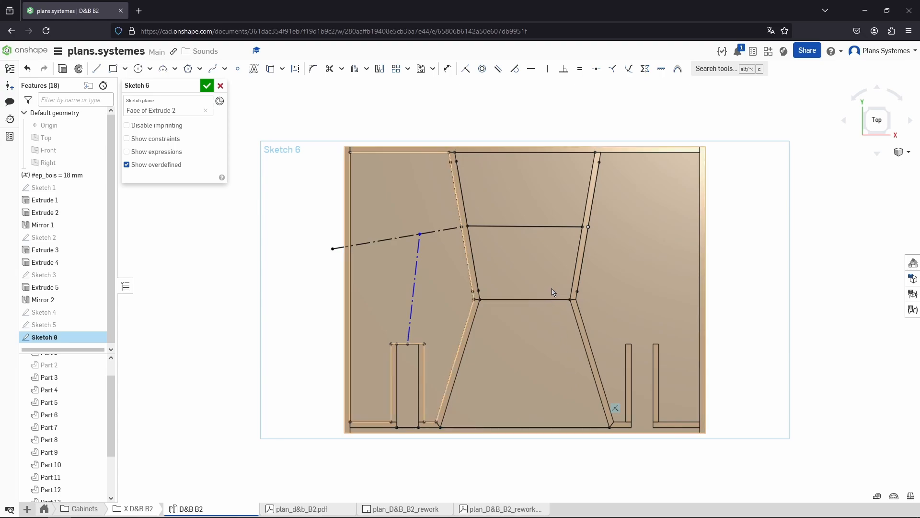
{"action": "key", "text": "l"}
{"action": "key", "text": "Escape"}
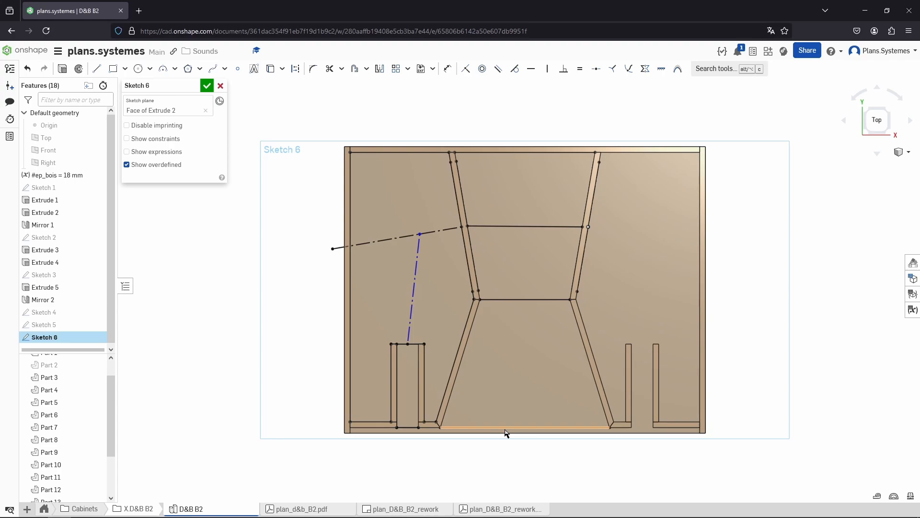
Draw a vertical construction line down the horn's centre from the top edge through each cross line to the bottom
{"action": "key", "text": "l"}
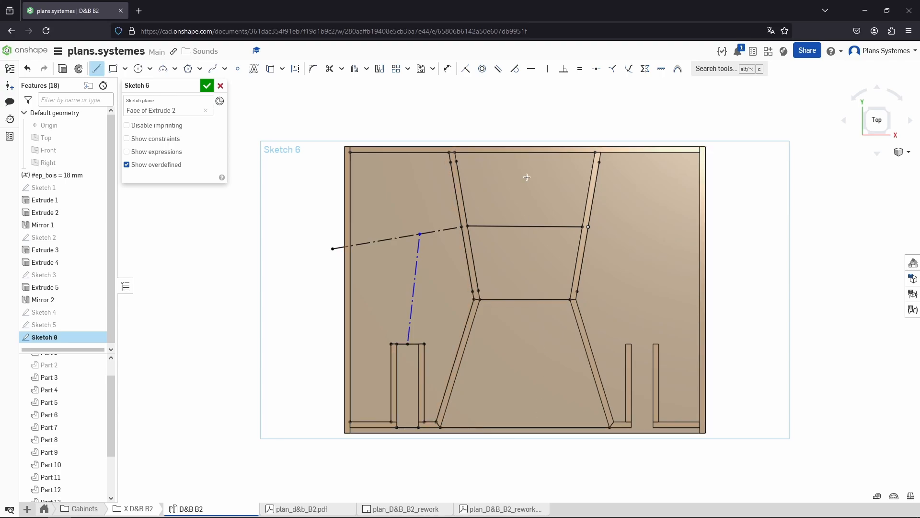
{"action": "left_click", "coordinate": [526, 152]}
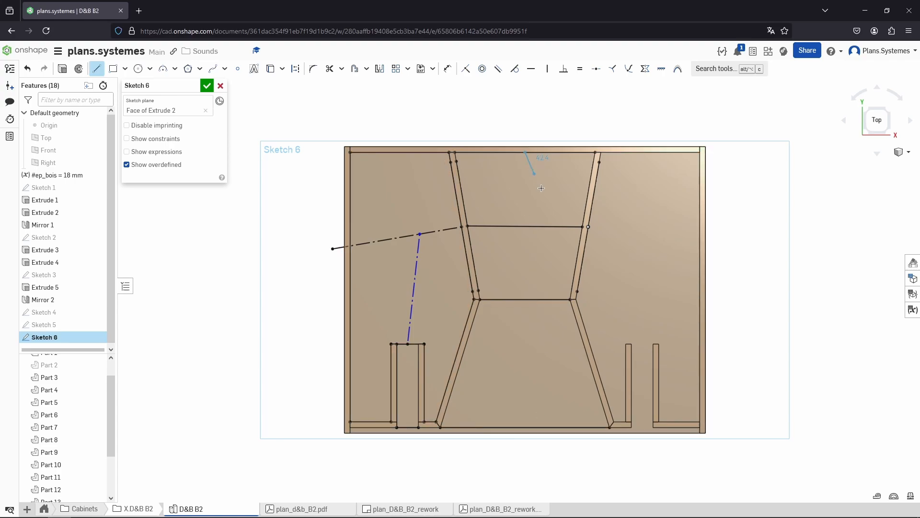
{"action": "key", "text": "q"}
{"action": "left_click", "coordinate": [525, 225]}
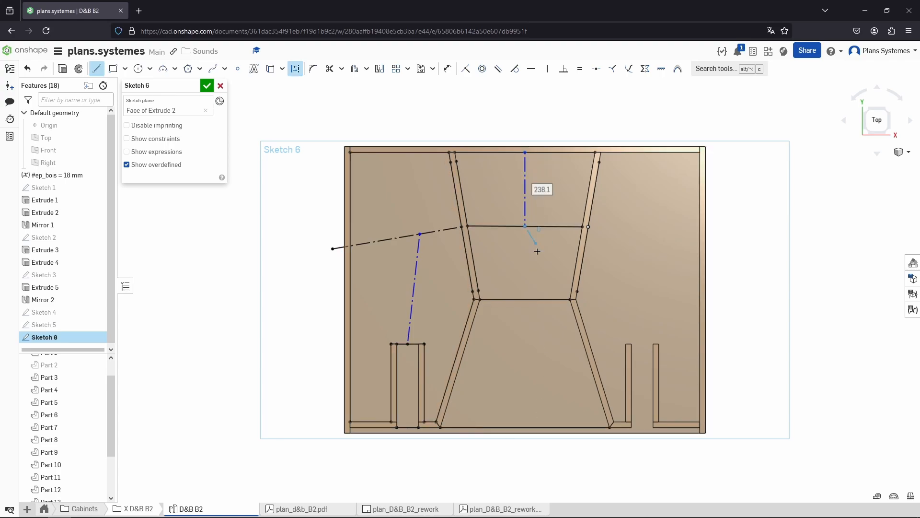
{"action": "left_click", "coordinate": [526, 299]}
{"action": "left_click", "coordinate": [525, 426]}
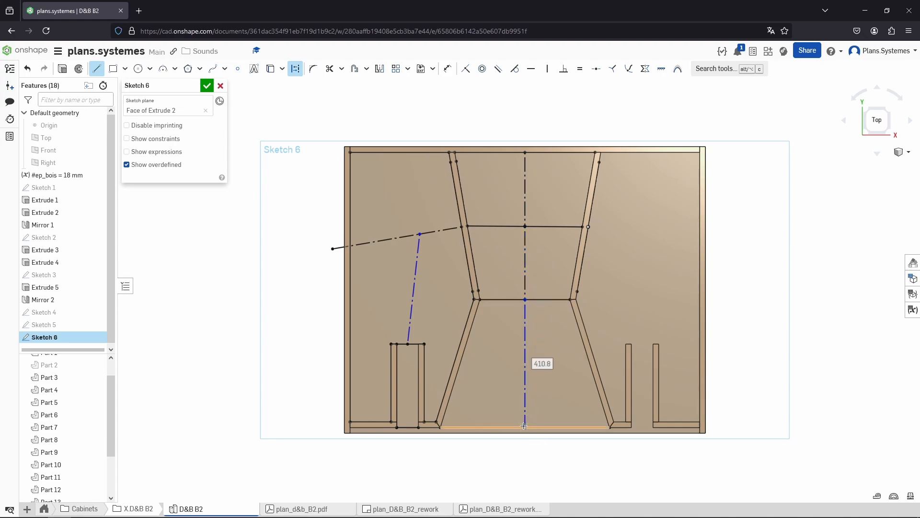
{"action": "key", "text": "Escape"}
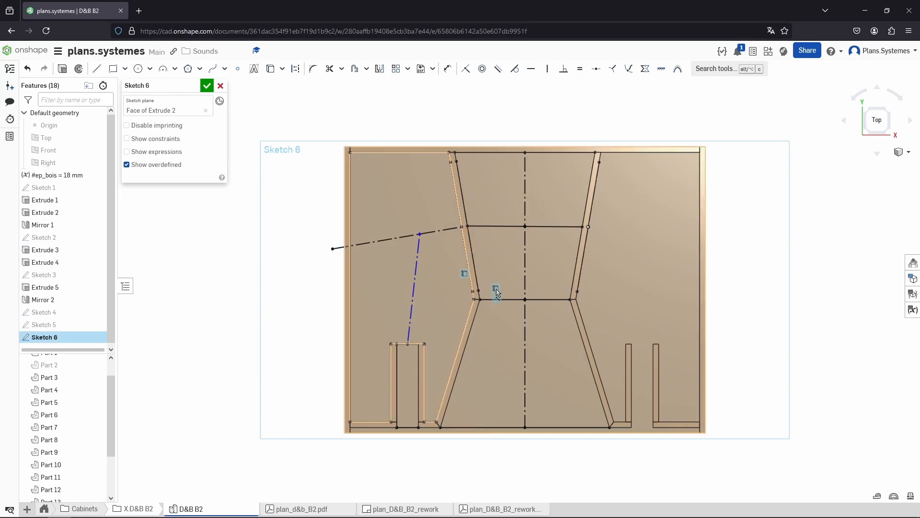
Measure the horn's top opening and record 'horn' and '1 : 45.12cm' in the notes, starting a '2 :' line
{"action": "left_click", "coordinate": [496, 153]}
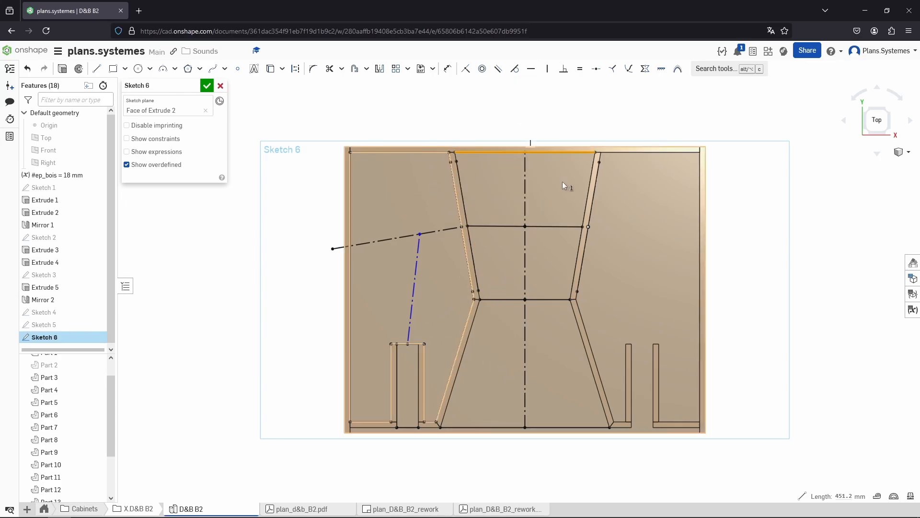
{"action": "key", "text": "alt+Tab"}
{"action": "type", "text": "horn"}
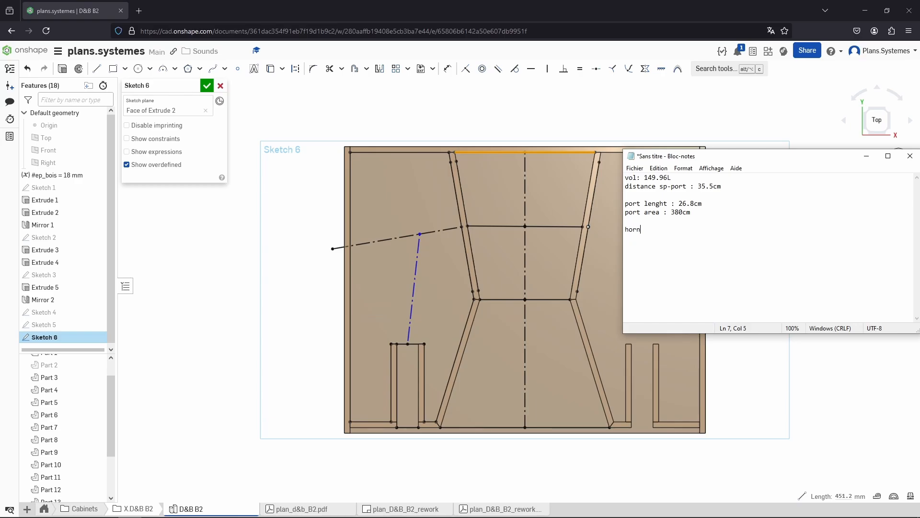
{"action": "type", "text": "1 : 45.12cm"}
{"action": "key", "text": "Return"}
{"action": "type", "text": "2 :"}
{"action": "key", "text": "Return"}
{"action": "key", "text": "Down"}
Measure the upper cross line of the horn and record '37.01' for entry 2, starting a '3 :' line
{"action": "key", "text": "alt+Tab"}
{"action": "key", "text": "space"}
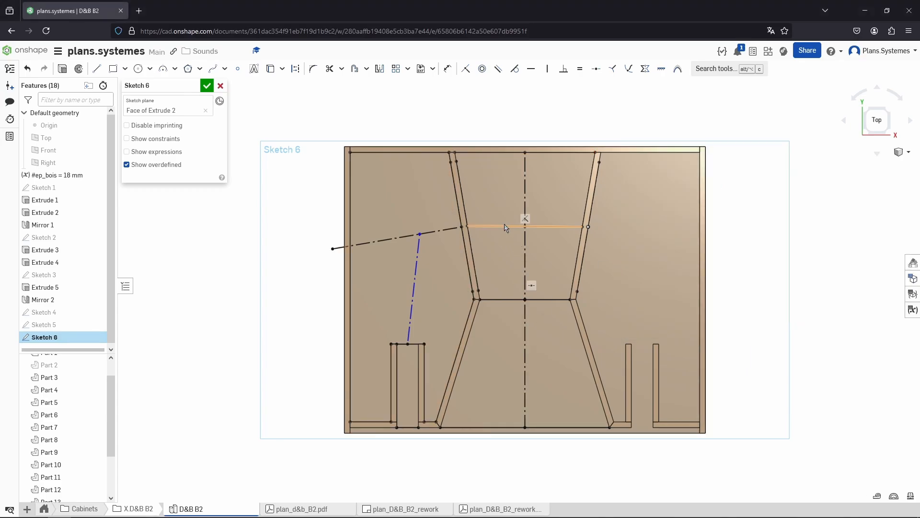
{"action": "left_click", "coordinate": [505, 226]}
{"action": "key", "text": "alt+Tab"}
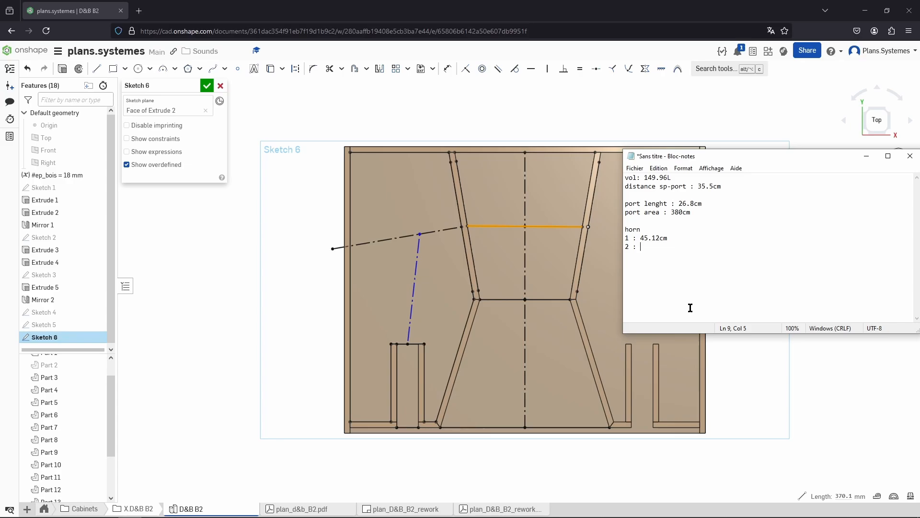
{"action": "type", "text": "37.01"}
{"action": "key", "text": "Return"}
{"action": "type", "text": "3 :"}
Measure the horn's narrowest cross line and record '29' for entry 3, starting a '4 :' line
{"action": "left_click", "coordinate": [522, 347]}
{"action": "left_click", "coordinate": [499, 300]}
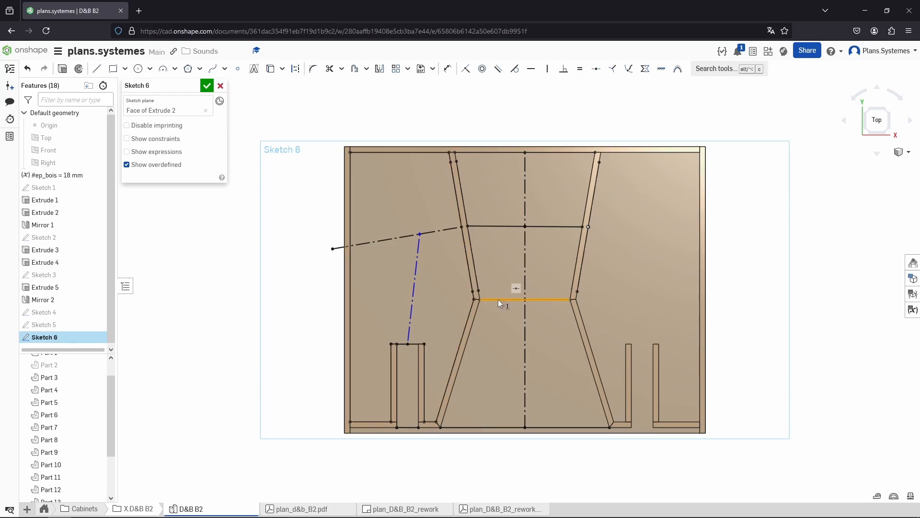
{"action": "key", "text": "alt+Tab"}
{"action": "type", "text": "2"}
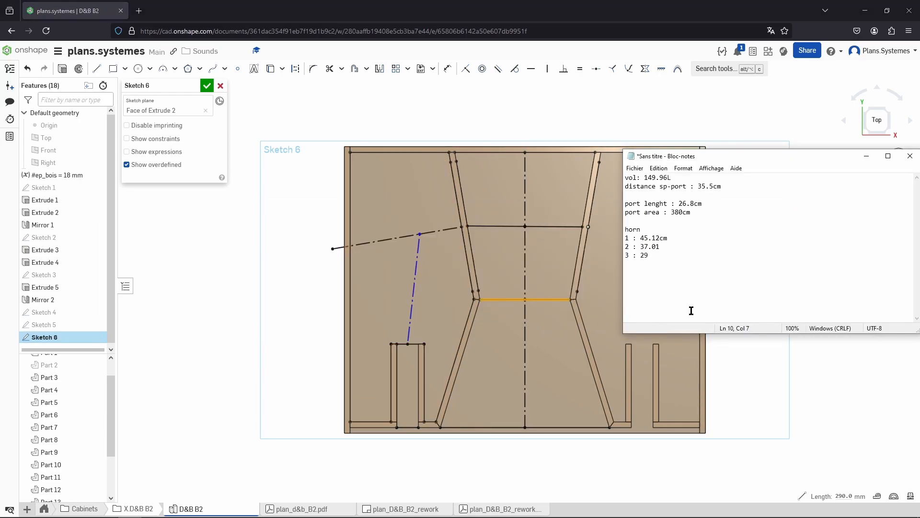
{"action": "type", "text": "4 :"}
Measure the horn's mouth line and record '54.4' for entry 4 in the notes
{"action": "left_click", "coordinate": [558, 352]}
{"action": "left_click", "coordinate": [548, 427]}
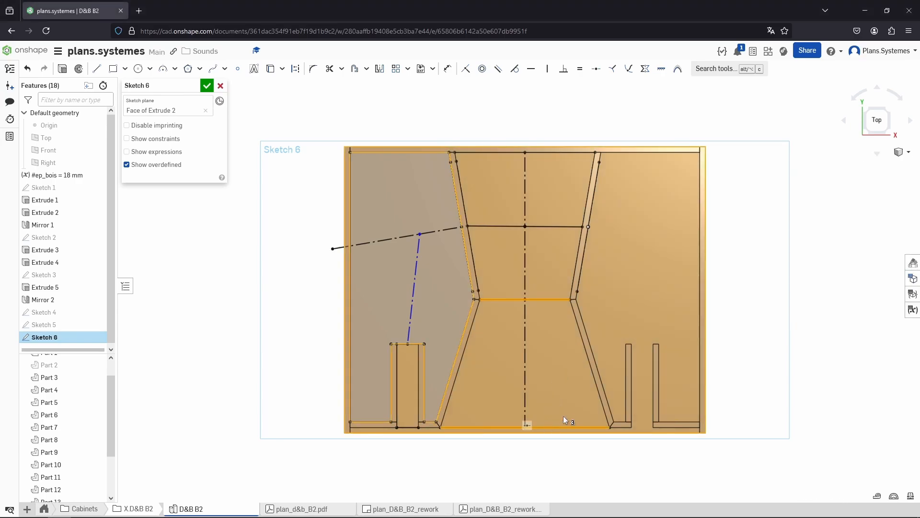
{"action": "key", "text": "space"}
{"action": "left_click", "coordinate": [548, 428]}
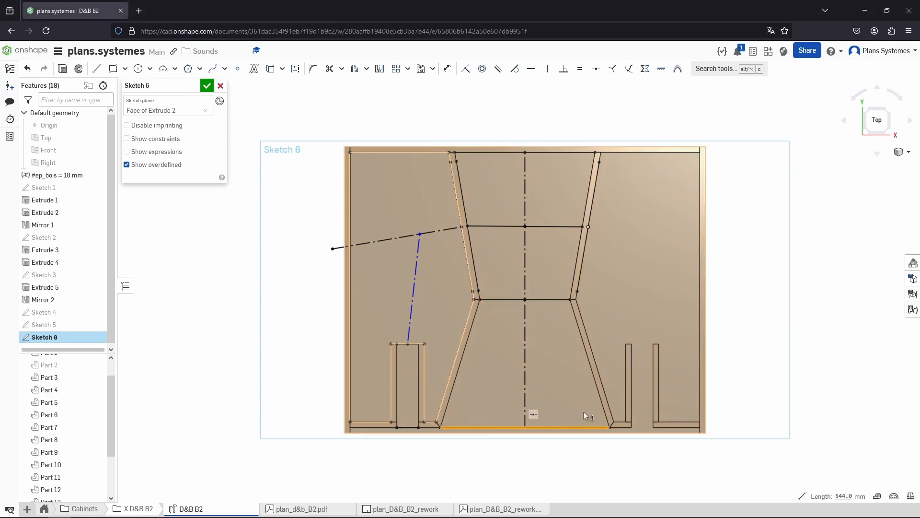
{"action": "key", "text": "alt+Tab"}
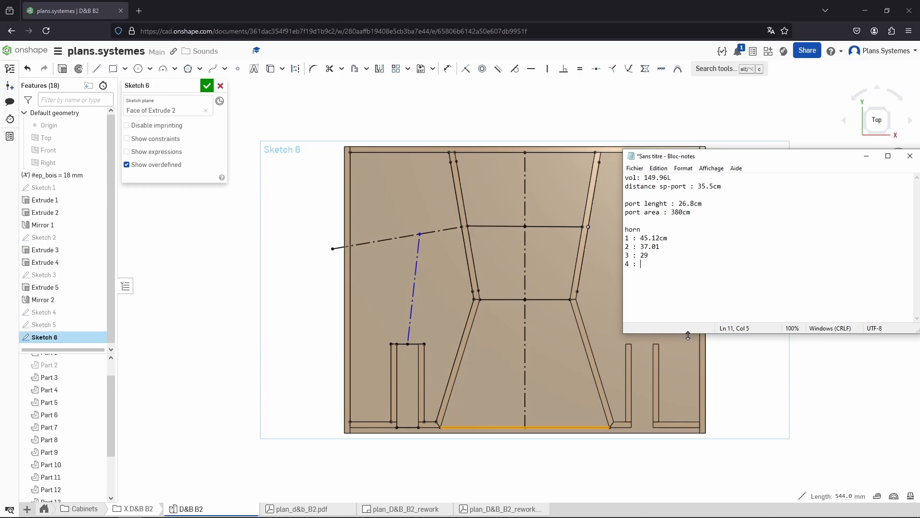
{"action": "type", "text": "54.4"}
Insert blank lines between the four horn entries in the notes
{"action": "key", "text": "Up"}
{"action": "key", "text": "Up"}
{"action": "key", "text": "Up"}
{"action": "key", "text": "Return"}
{"action": "key", "text": "Up"}
{"action": "key", "text": "Down"}
{"action": "key", "text": "Down"}
{"action": "key", "text": "Return"}
{"action": "key", "text": "Down"}
{"action": "key", "text": "Return"}
{"action": "key", "text": "Up"}
{"action": "key", "text": "Up"}
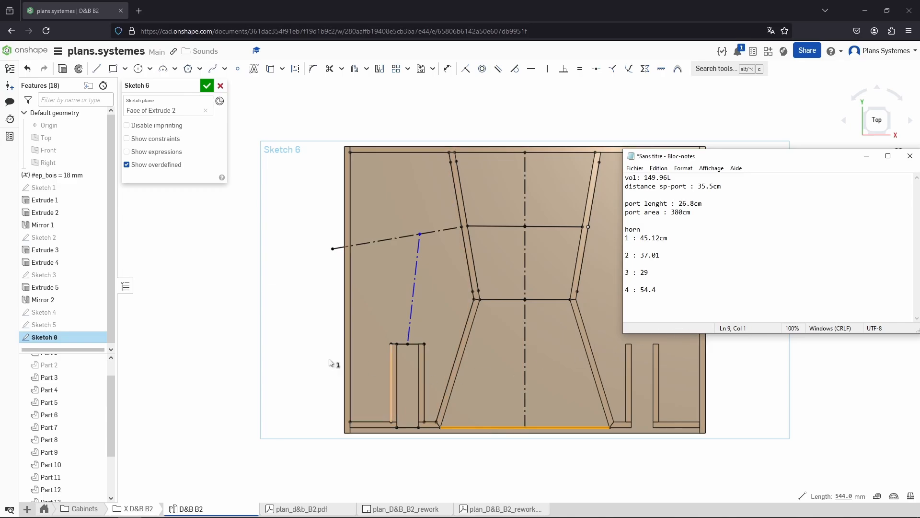
Measure the upper segment of the horn's centre line and record '23.8' beneath entry 1
{"action": "left_click", "coordinate": [303, 274]}
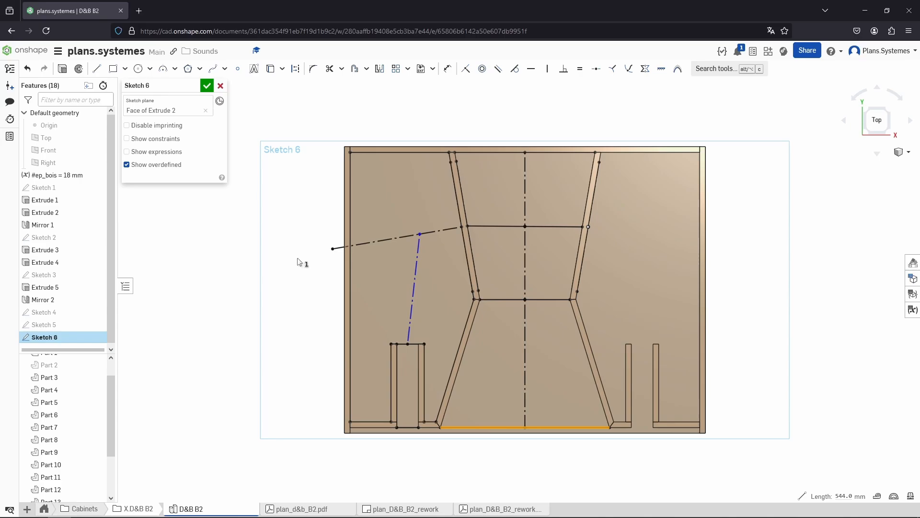
{"action": "left_click", "coordinate": [525, 206]}
{"action": "key", "text": "alt+Tab"}
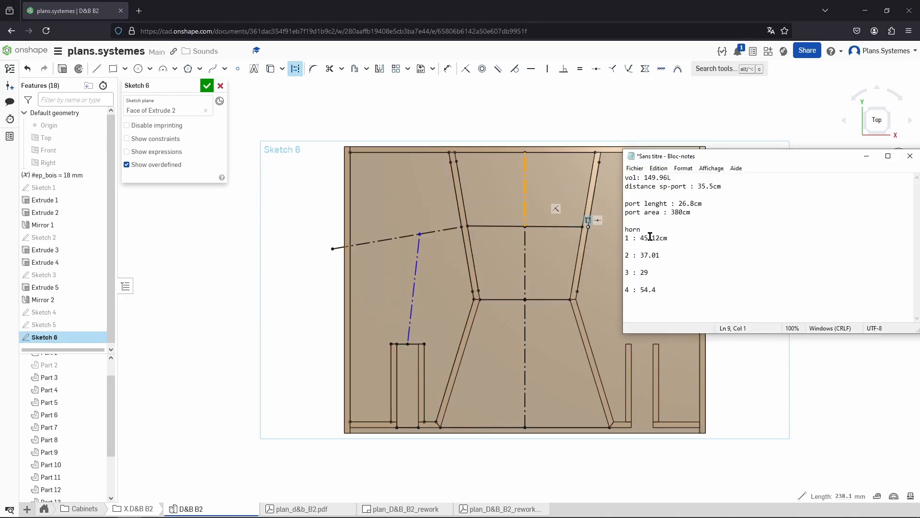
{"action": "type", "text": "23.8"}
Measure the middle segment of the horn's centre line and record '23.5' beneath entry 2 in the notes
{"action": "key", "text": "alt+Tab"}
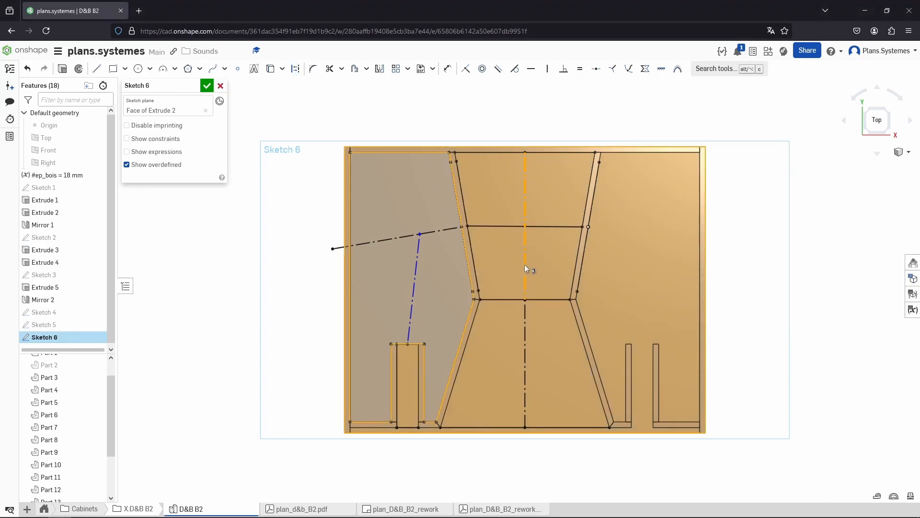
{"action": "left_click", "coordinate": [526, 267]}
{"action": "key", "text": "alt+Tab"}
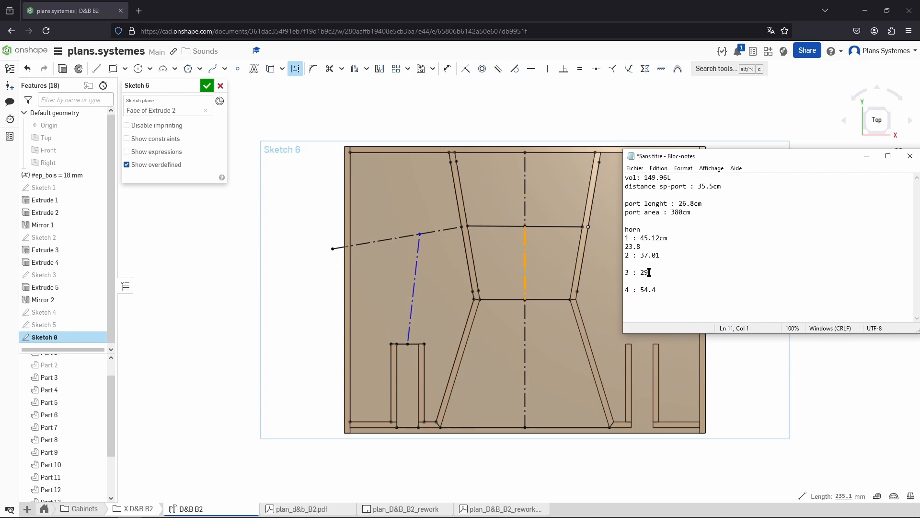
{"action": "type", "text": "23.5"}
Measure the lower segment of the horn's centre line and record '41.1' beneath entry 3
{"action": "key", "text": "alt+Tab"}
{"action": "key", "text": "space"}
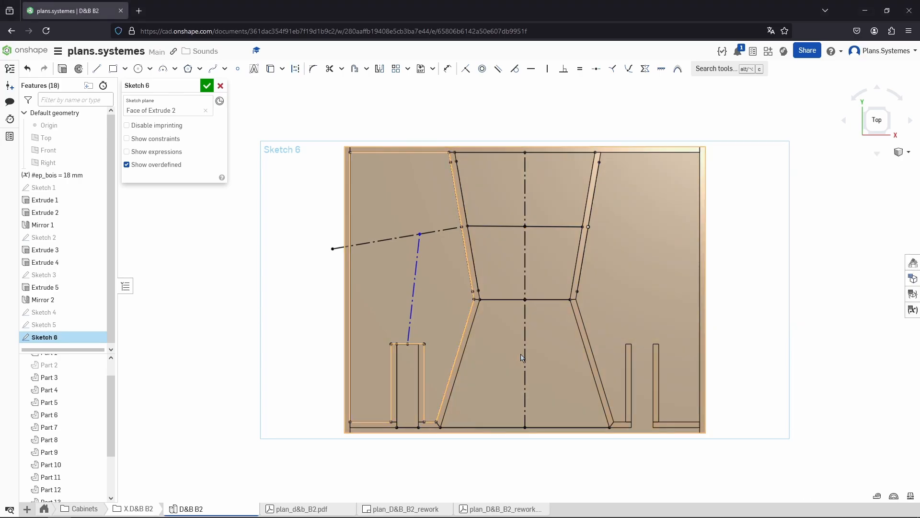
{"action": "left_click", "coordinate": [525, 355]}
{"action": "key", "text": "alt+Tab"}
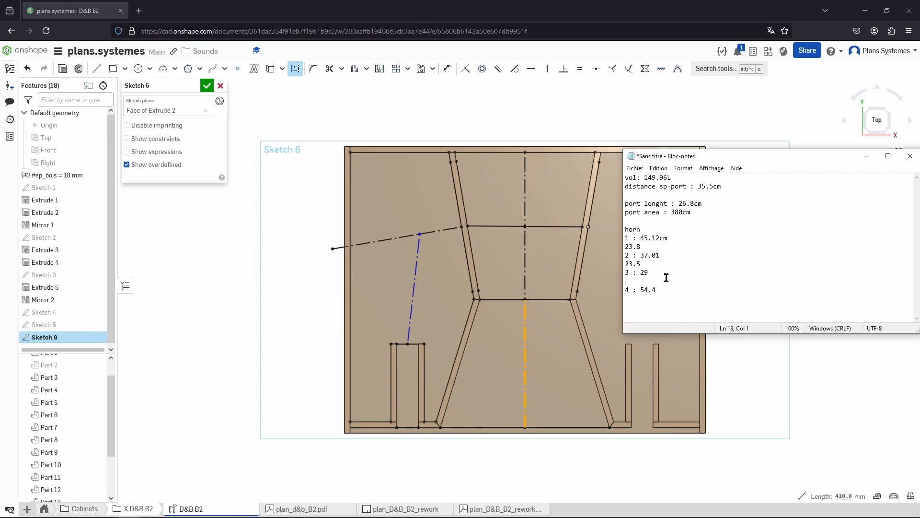
{"action": "left_click", "coordinate": [666, 277]}
{"action": "type", "text": "41.1"}
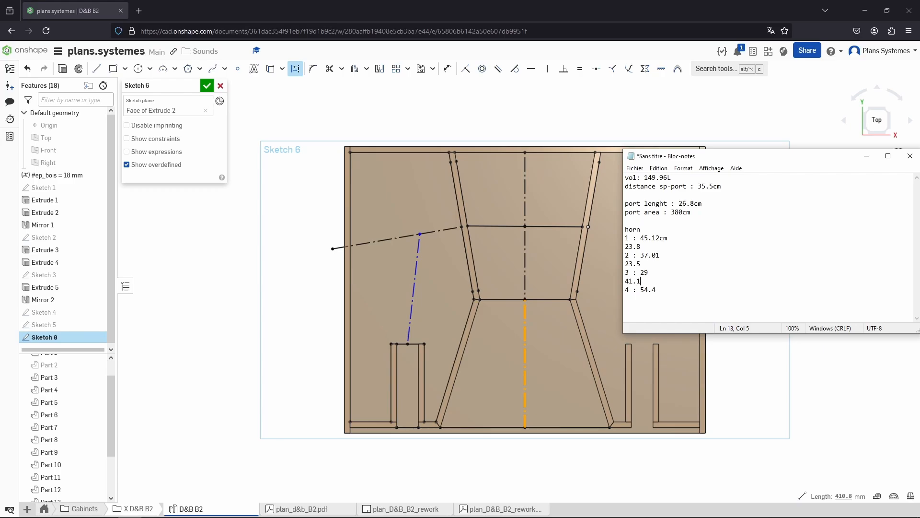
Show the cabinet's top panel again and accept the sketch
{"action": "left_click", "coordinate": [519, 381]}
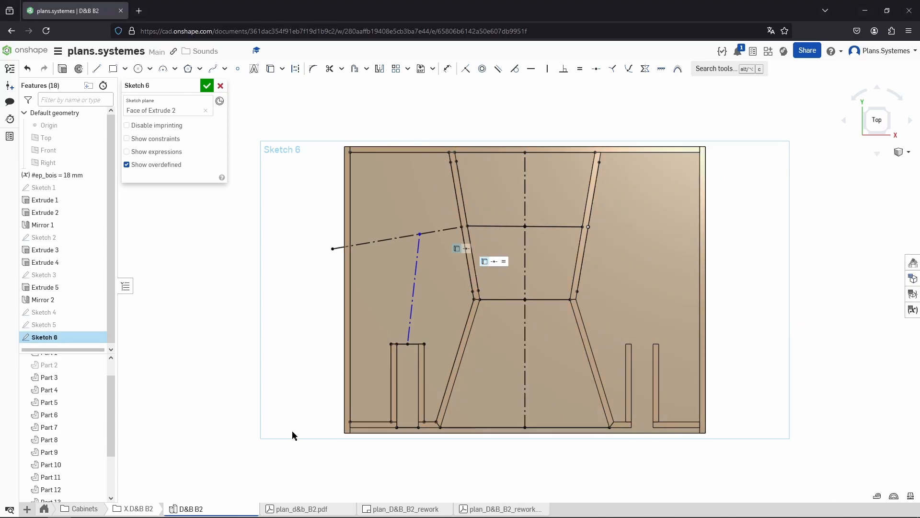
{"action": "right_click_drag", "start_coordinate": [292, 430], "coordinate": [436, 467]}
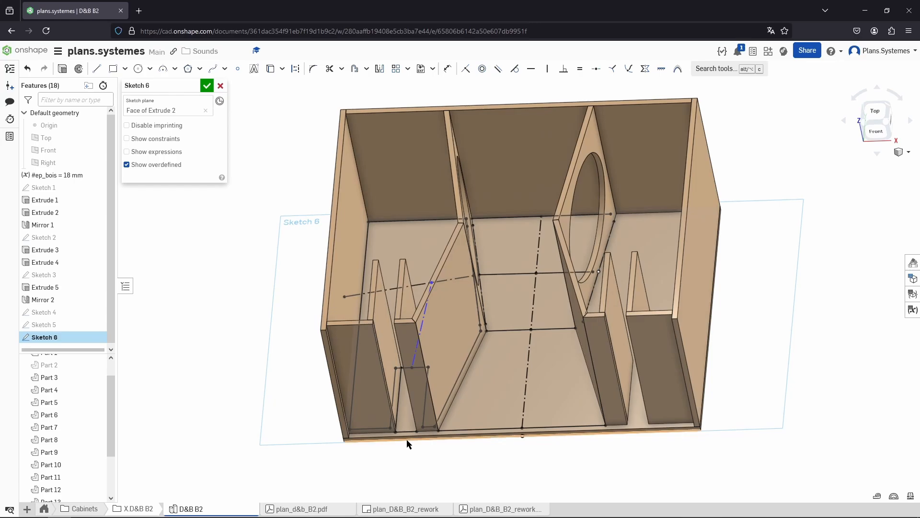
{"action": "scroll", "coordinate": [94, 401], "scroll_direction": "up", "scroll_amount": 1}
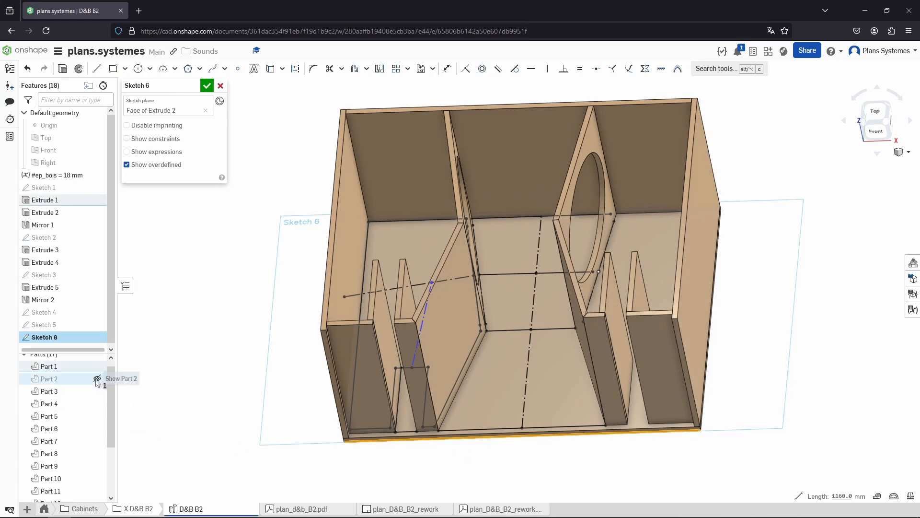
{"action": "left_click", "coordinate": [99, 378]}
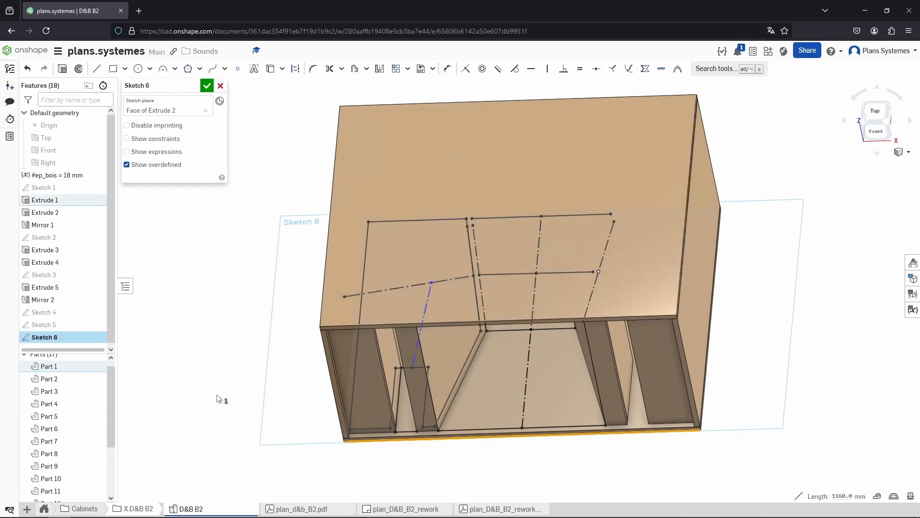
{"action": "left_click", "coordinate": [207, 85]}
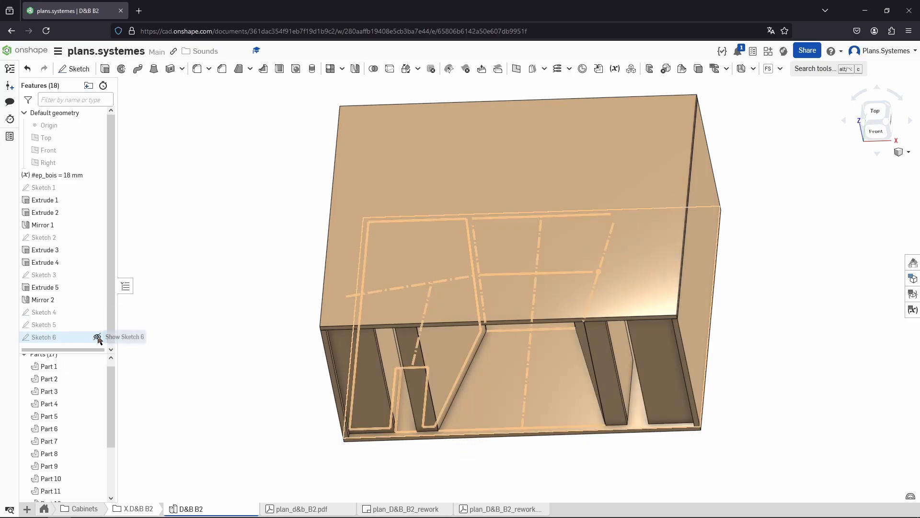
Measure the cabinet's bottom front edge and start a 'cab dim : 116' line in the notes
{"action": "left_click", "coordinate": [378, 439]}
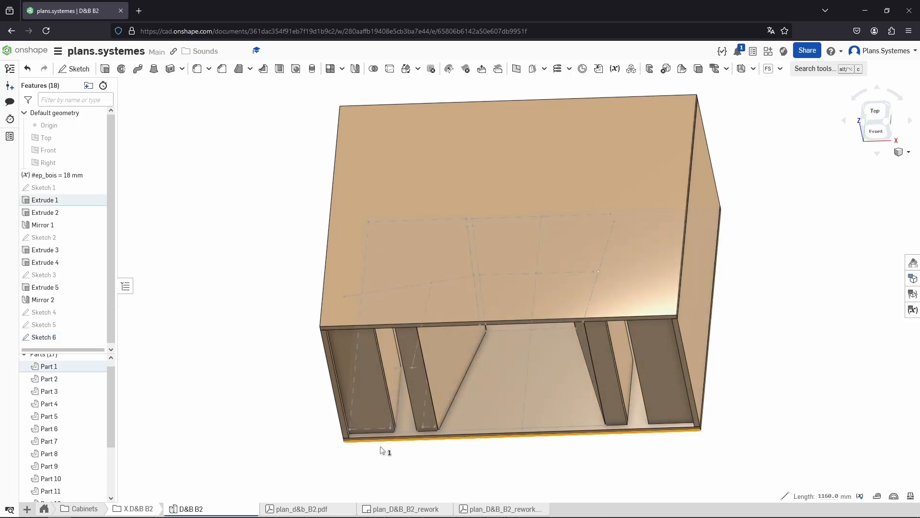
{"action": "key", "text": "alt+Tab"}
{"action": "key", "text": "Return"}
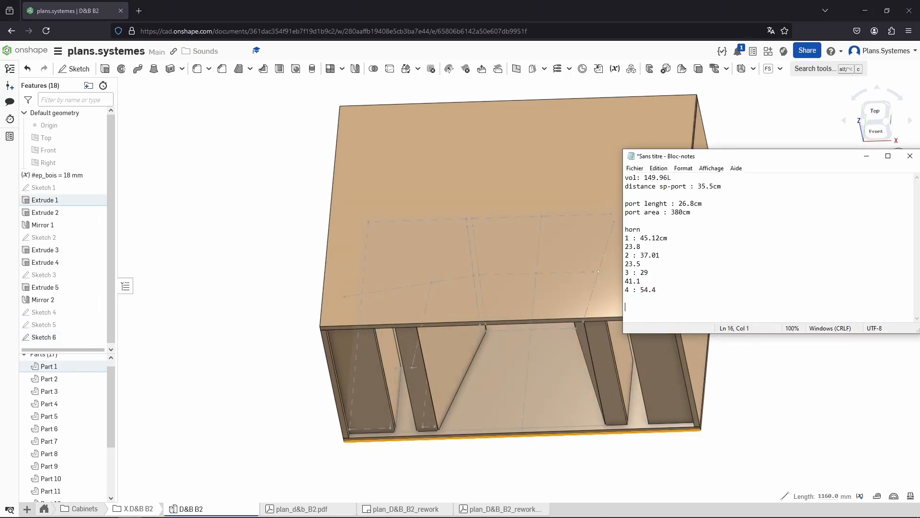
{"action": "type", "text": "cab dim : 116 x"}
Measure the cabinet's height and append 'x 58 x' to the cabinet dimensions line
{"action": "key", "text": "alt+Tab"}
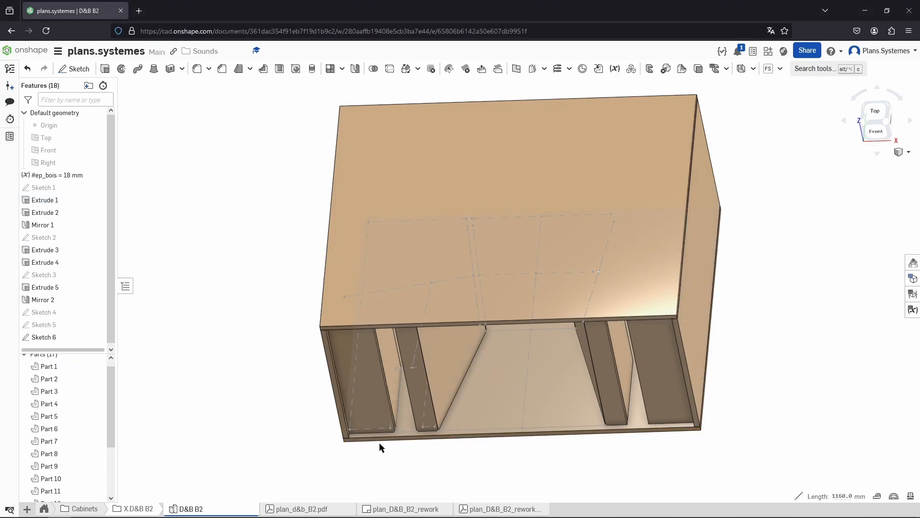
{"action": "left_click", "coordinate": [360, 325]}
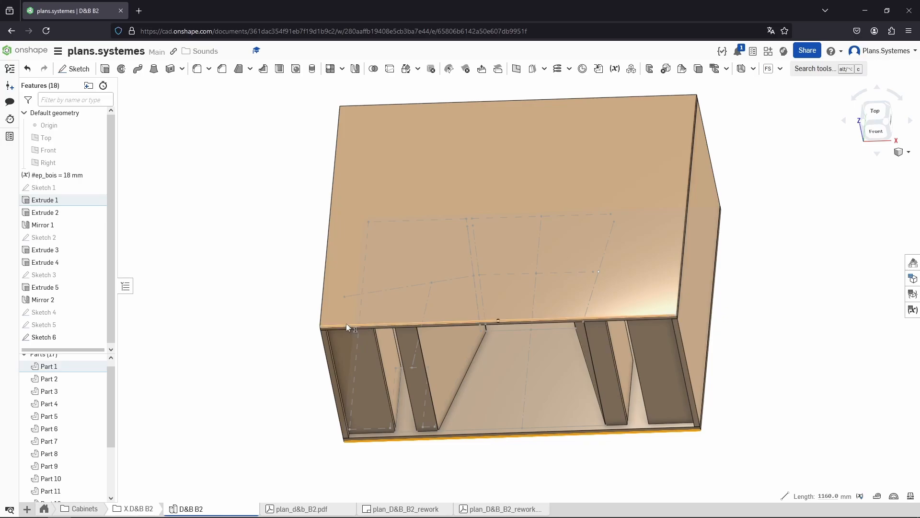
{"action": "key", "text": "alt+Tab"}
{"action": "type", "text": "x "}
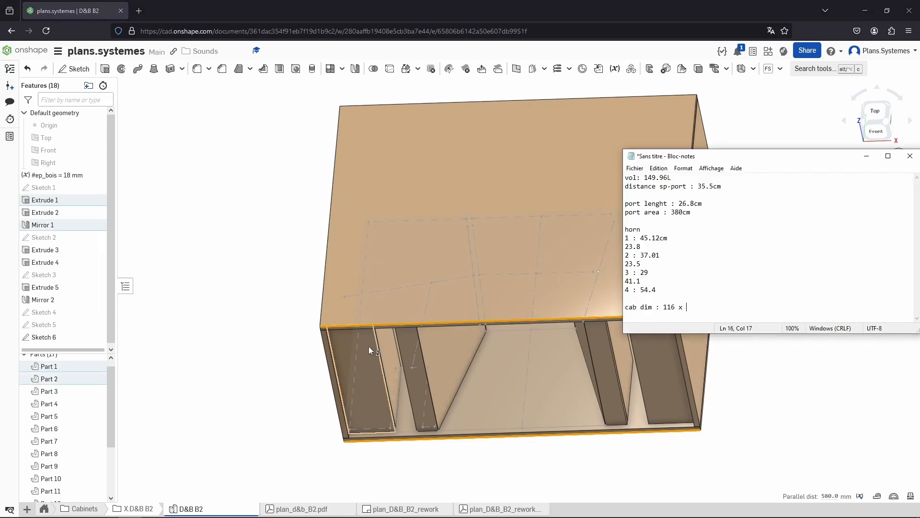
{"action": "type", "text": "58 x"}
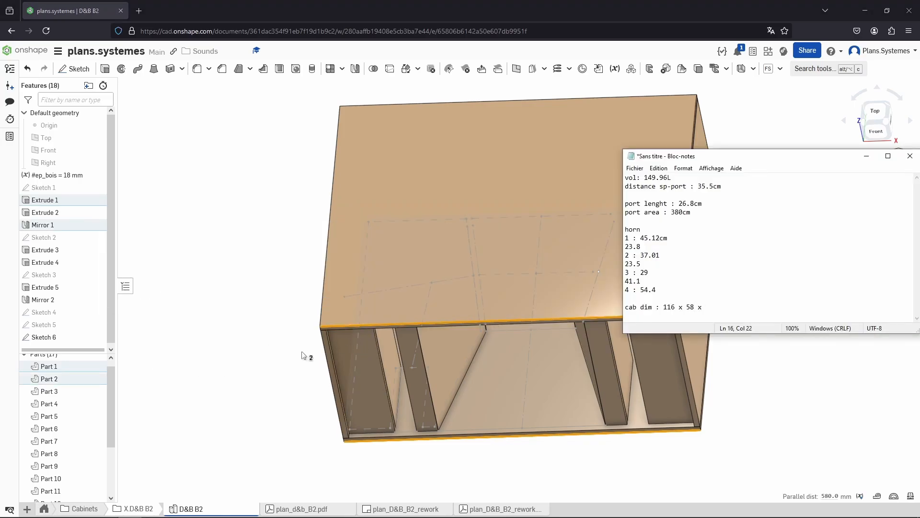
Measure the cabinet's depth edge, record '92D', and label the other dimensions as '116W' and '58H'
{"action": "left_click", "coordinate": [303, 353]}
{"action": "left_click", "coordinate": [321, 316]}
{"action": "key", "text": "alt+Tab"}
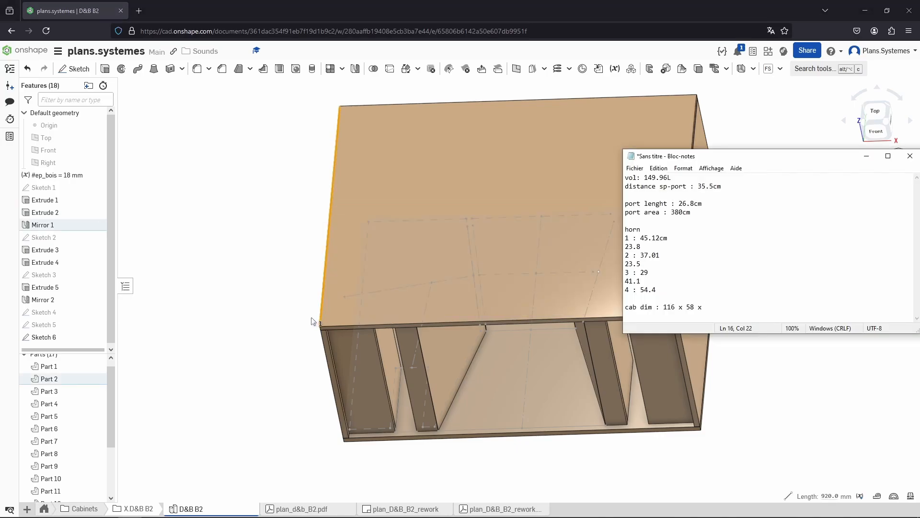
{"action": "type", "text": "92D"}
{"action": "left_click", "coordinate": [675, 307]}
{"action": "type", "text": "W"}
{"action": "left_click", "coordinate": [698, 307]}
{"action": "type", "text": "H"}
{"action": "left_click", "coordinate": [730, 306]}
Measure the distance between the port and the horn and record 'port-horn dist : 37.7cm' on a new line
{"action": "left_click", "coordinate": [513, 432]}
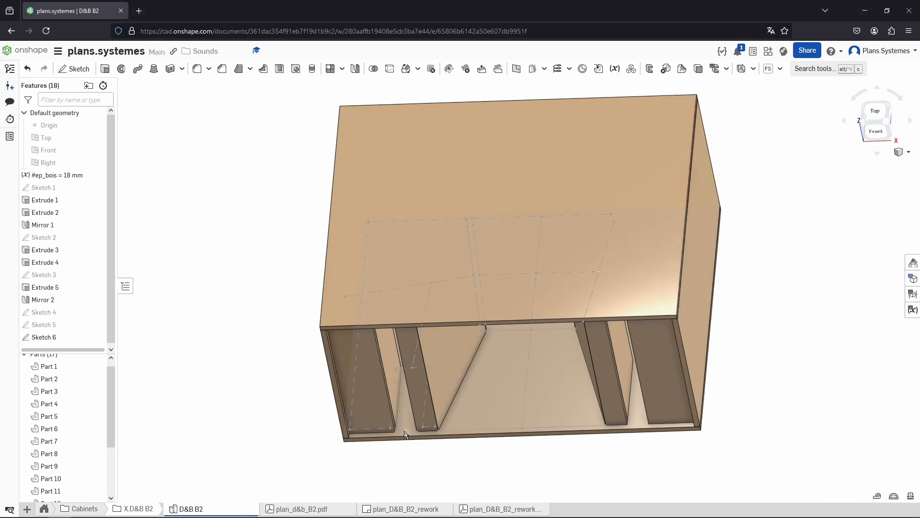
{"action": "scroll", "coordinate": [404, 430], "scroll_direction": "up", "scroll_amount": 1}
{"action": "scroll", "coordinate": [403, 430], "scroll_direction": "up", "scroll_amount": 2}
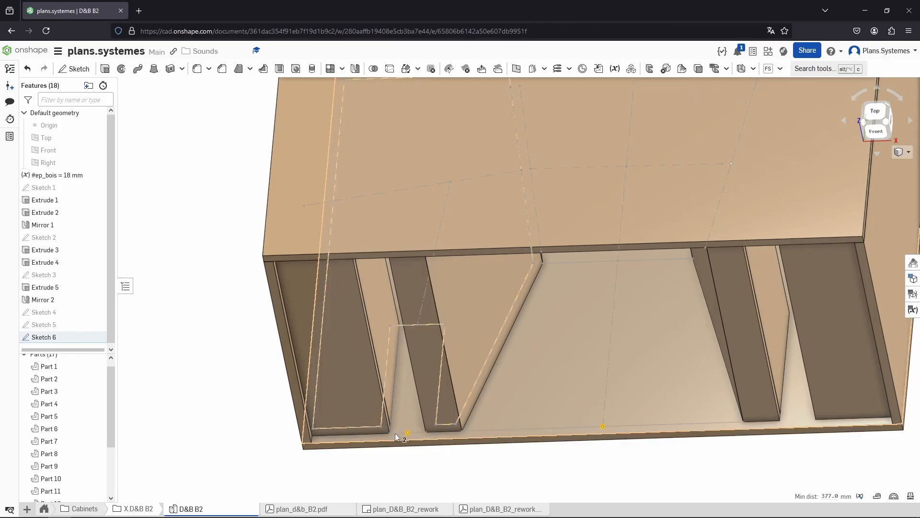
{"action": "left_click", "coordinate": [440, 439]}
{"action": "key", "text": "alt+Tab"}
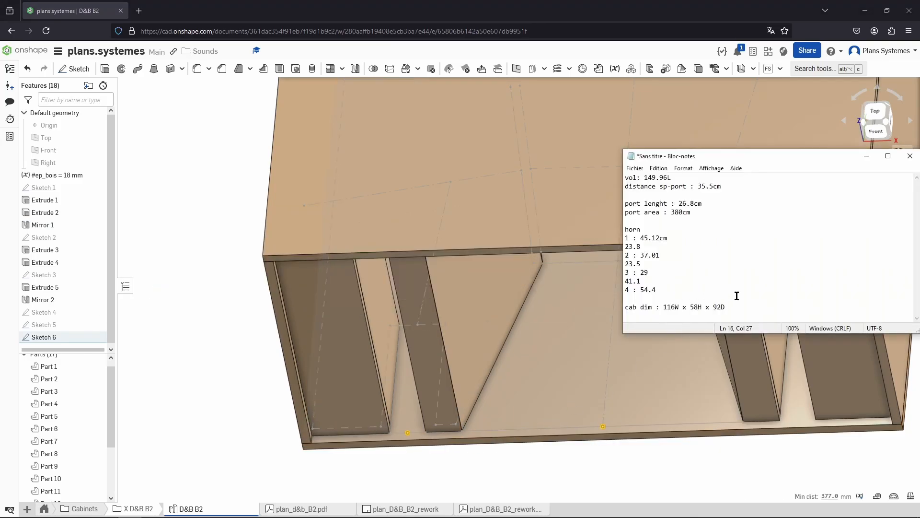
{"action": "key", "text": "Return"}
{"action": "key", "text": "Return"}
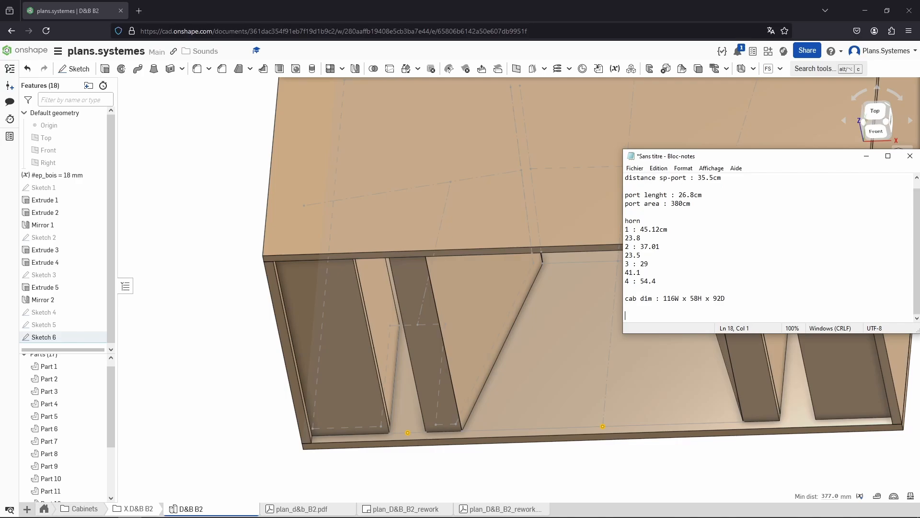
{"action": "type", "text": "port-horn dist : 37.7cm"}
Append 'cm' to the end of the cabinet dimensions line
{"action": "left_click", "coordinate": [726, 300]}
{"action": "type", "text": "cm"}
{"action": "left_click", "coordinate": [732, 313]}
Switch to an isometric view of the cabinet and hide its top panel
{"action": "left_click", "coordinate": [612, 469]}
{"action": "scroll", "coordinate": [536, 449], "scroll_direction": "down", "scroll_amount": 2}
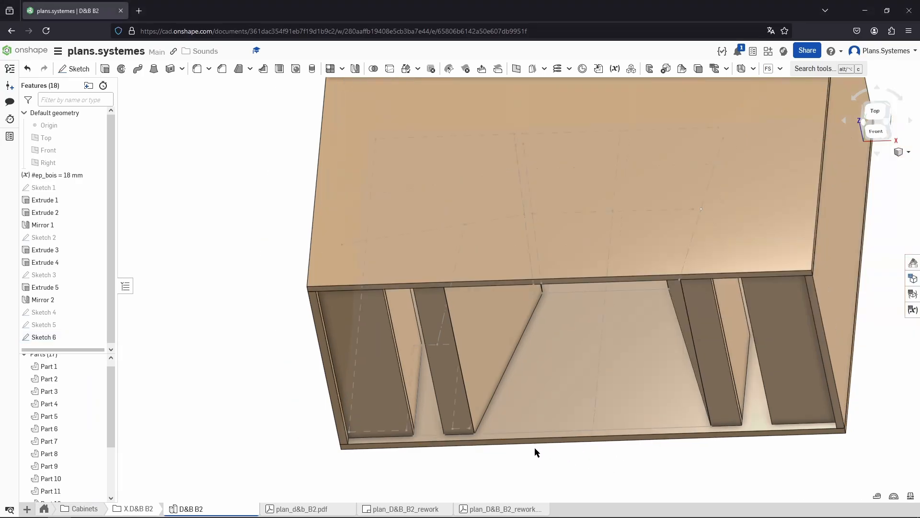
{"action": "scroll", "coordinate": [534, 447], "scroll_direction": "down", "scroll_amount": 2}
{"action": "left_click", "coordinate": [890, 127]}
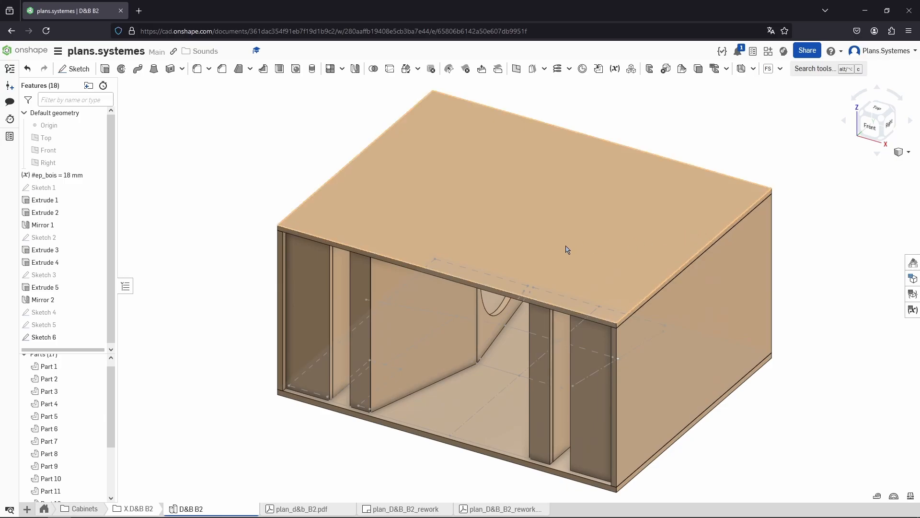
{"action": "left_click", "coordinate": [557, 219]}
{"action": "left_click", "coordinate": [100, 379]}
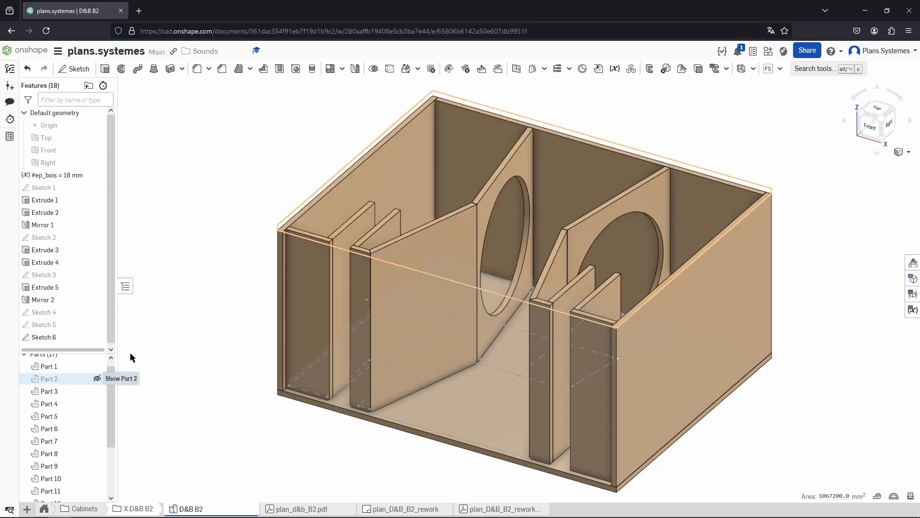
Zoom in and measure the diameter of the circular opening in the horn's throat panel
{"action": "scroll", "coordinate": [489, 149], "scroll_direction": "up", "scroll_amount": 3}
{"action": "scroll", "coordinate": [516, 156], "scroll_direction": "up", "scroll_amount": 2}
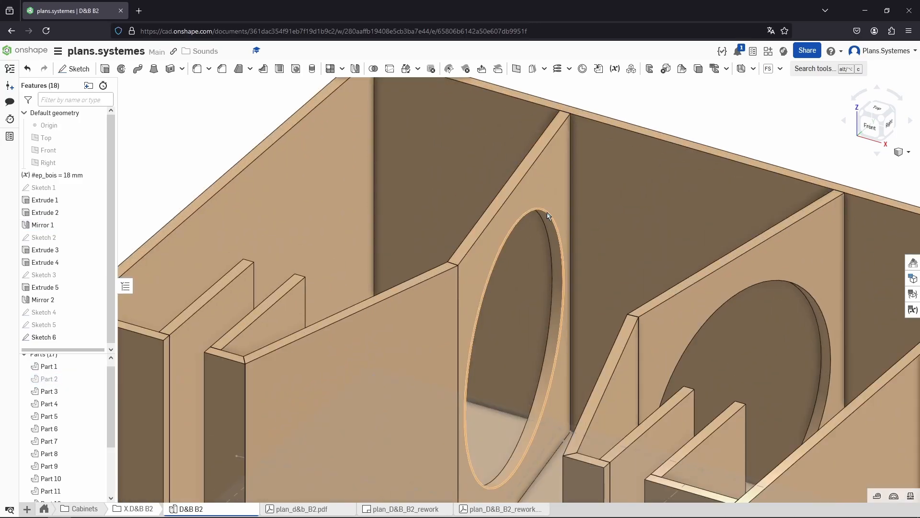
{"action": "right_click_drag", "start_coordinate": [546, 212], "coordinate": [573, 225]}
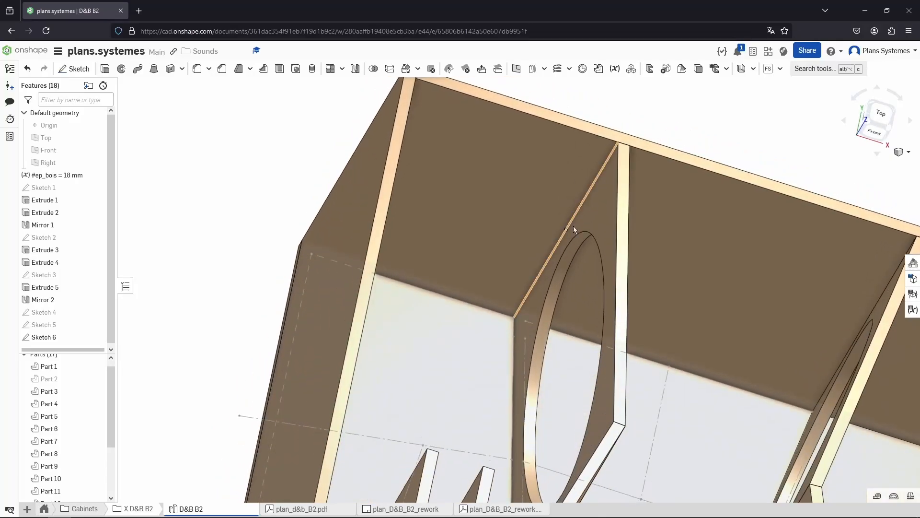
{"action": "right_click_drag", "start_coordinate": [599, 359], "coordinate": [532, 237]}
{"action": "left_click", "coordinate": [568, 217]}
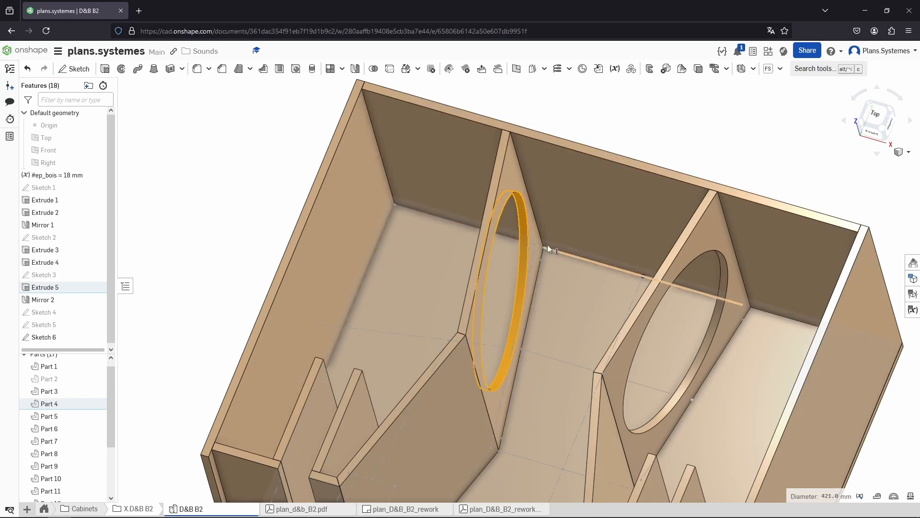
{"action": "right_click_drag", "start_coordinate": [539, 228], "coordinate": [527, 220]}
{"action": "scroll", "coordinate": [521, 205], "scroll_direction": "up", "scroll_amount": 2}
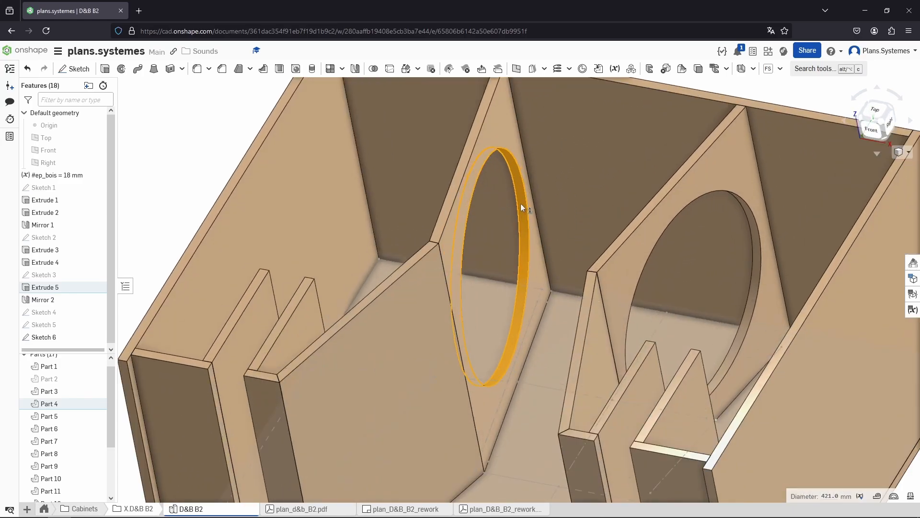
{"action": "scroll", "coordinate": [521, 203], "scroll_direction": "up", "scroll_amount": 2}
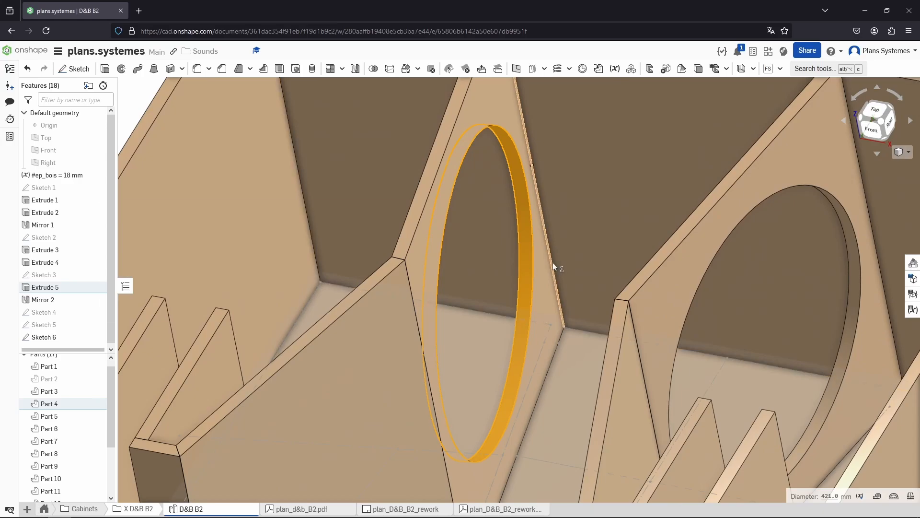
Insert a 'throat : L' line above the horn entries in the notes
{"action": "key", "text": "alt+Tab"}
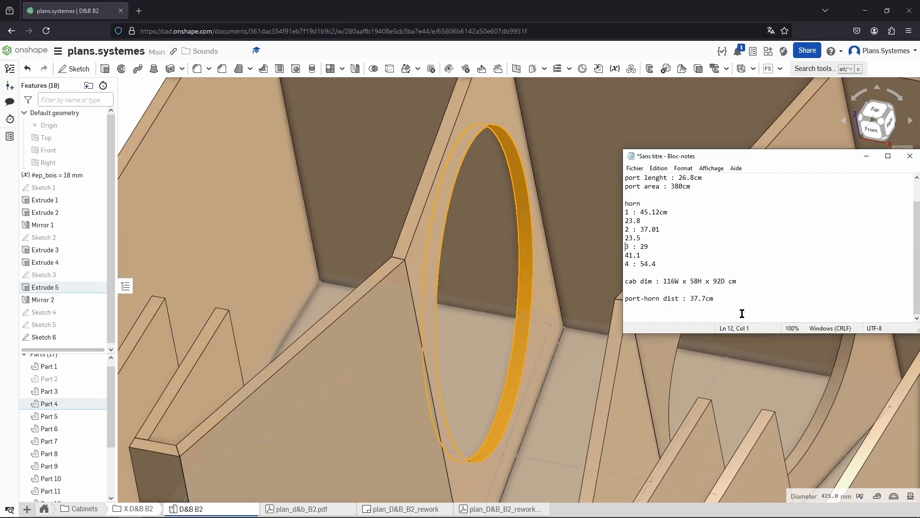
{"action": "key", "text": "Up"}
{"action": "key", "text": "Up"}
{"action": "key", "text": "Up"}
{"action": "scroll", "coordinate": [703, 264], "scroll_direction": "up", "scroll_amount": 1}
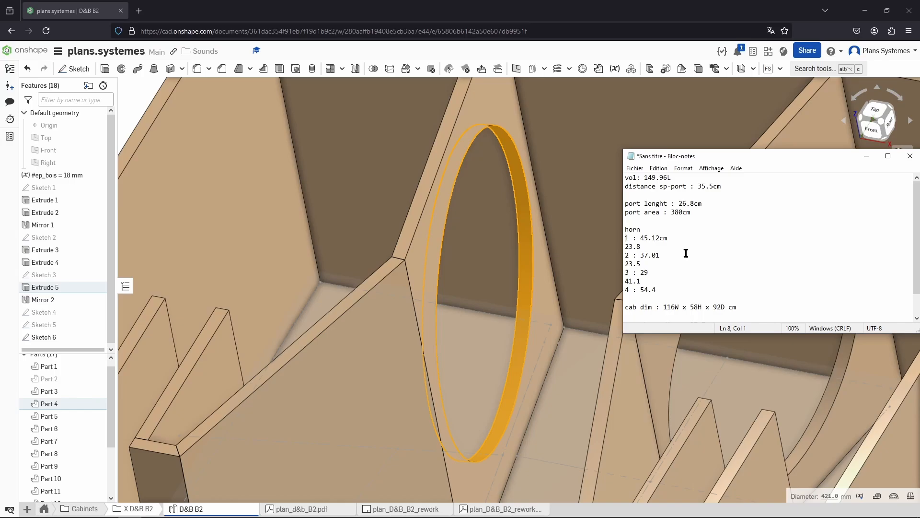
{"action": "left_click", "coordinate": [655, 221]}
{"action": "key", "text": "Return"}
{"action": "type", "text": "throat"}
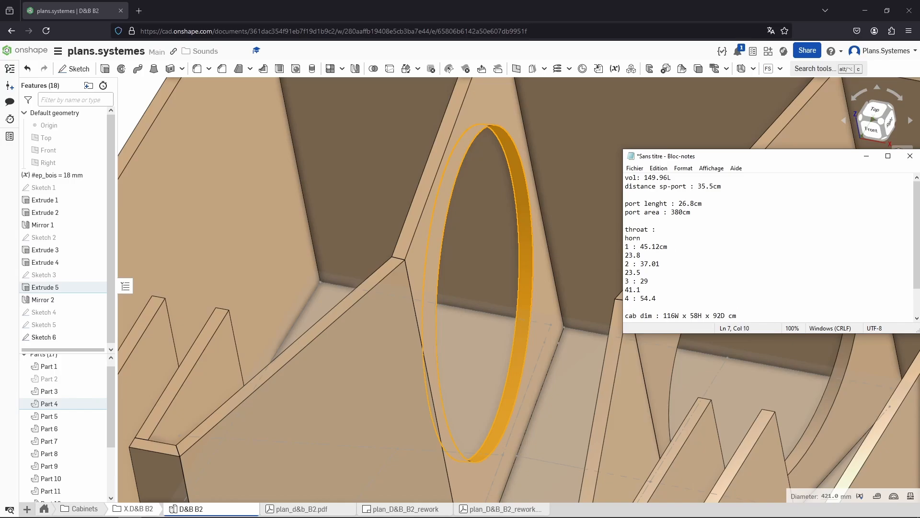
{"action": "type", "text": " : L"}
Measure the distance between the throat panel opening's two edges and record L1.8 on the throat line of the notes
{"action": "left_click", "coordinate": [528, 202]}
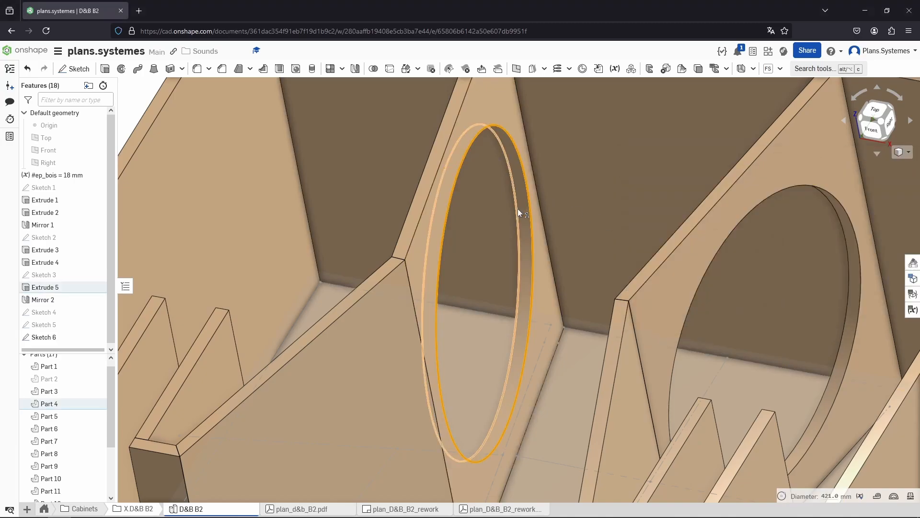
{"action": "left_click", "coordinate": [518, 212]}
{"action": "key", "text": "alt+Tab"}
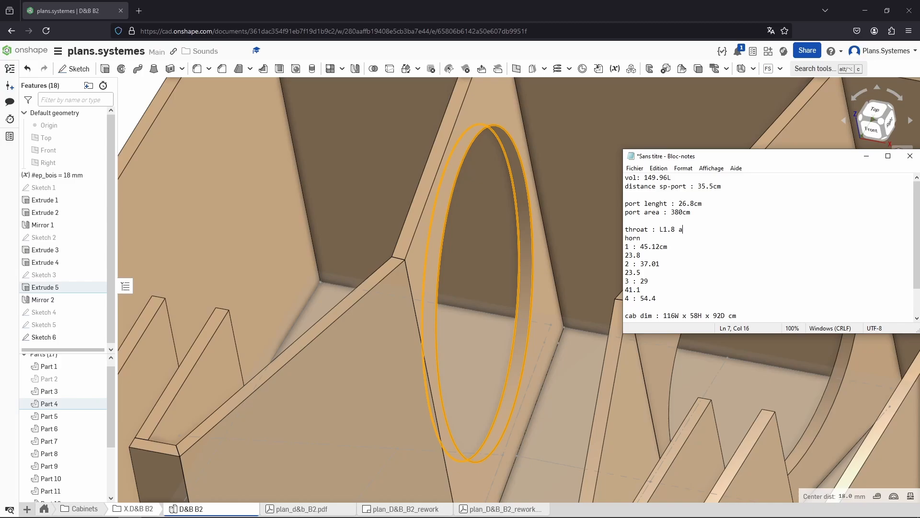
Open Sketch 3, measure the throat opening's area, and record A1392CM² on the throat line of the notes
{"action": "left_click", "coordinate": [518, 227]}
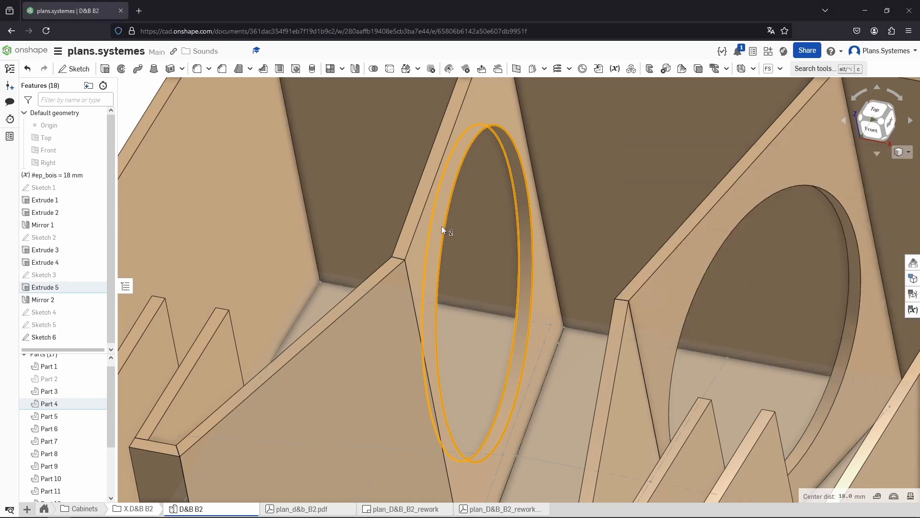
{"action": "left_click", "coordinate": [442, 226]}
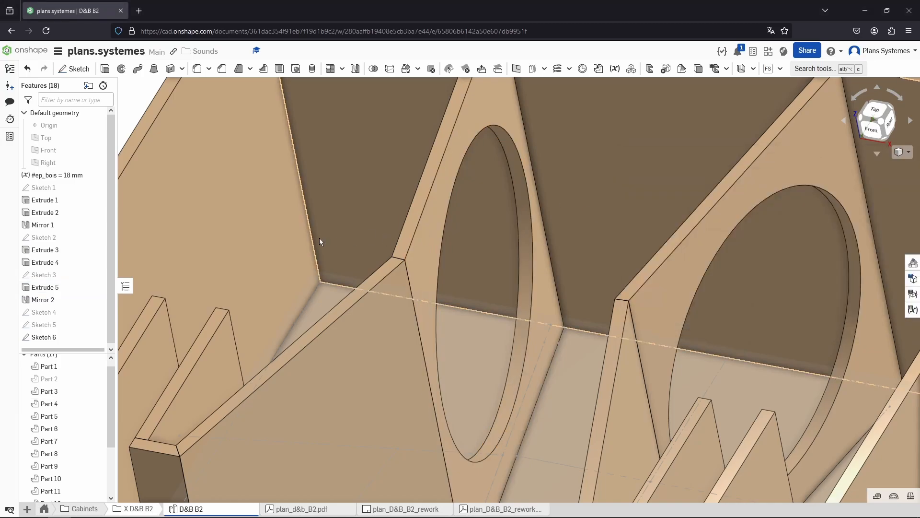
{"action": "double_click", "coordinate": [53, 274]}
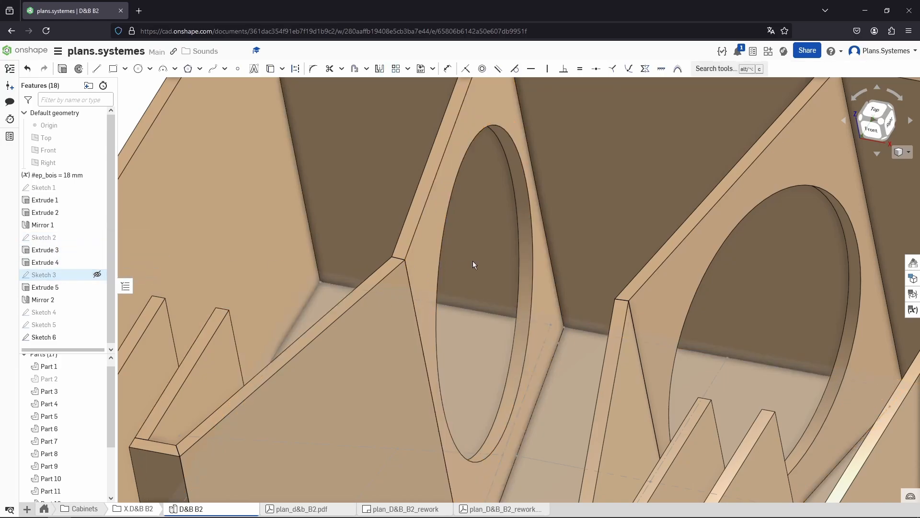
{"action": "left_click", "coordinate": [502, 268]}
{"action": "key", "text": "alt+Tab"}
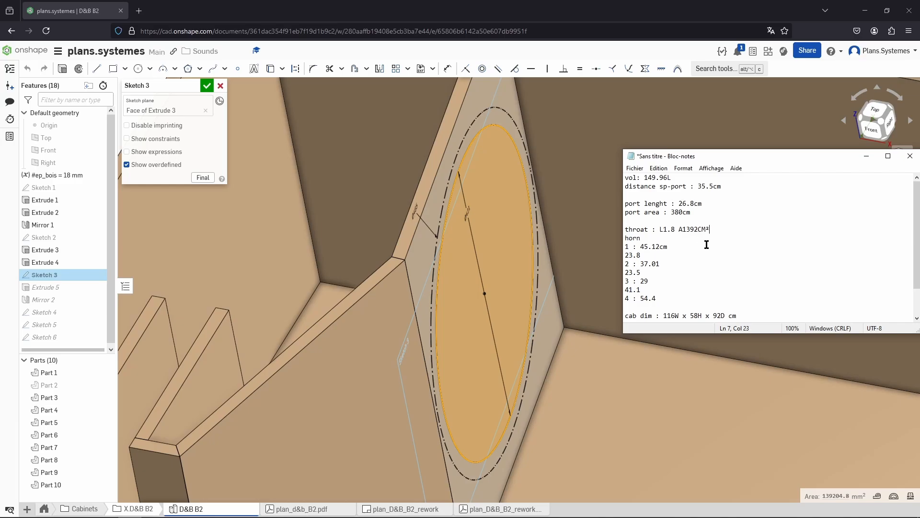
Exit Sketch 3, return to the isometric view, and show the cabinet's hidden top panel again
{"action": "left_click", "coordinate": [530, 249]}
{"action": "key", "text": "f"}
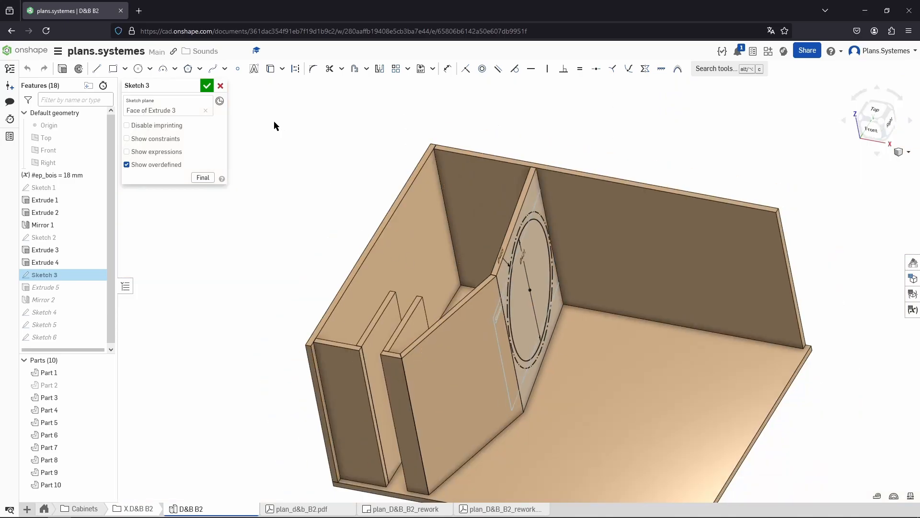
{"action": "left_click", "coordinate": [207, 85]}
{"action": "scroll", "coordinate": [420, 199], "scroll_direction": "down", "scroll_amount": 3}
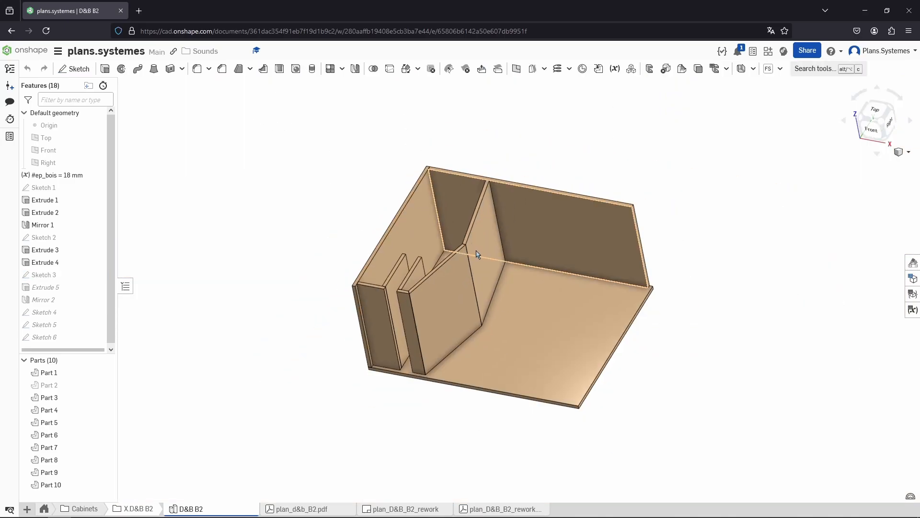
{"action": "right_click_drag", "start_coordinate": [476, 271], "coordinate": [490, 257]}
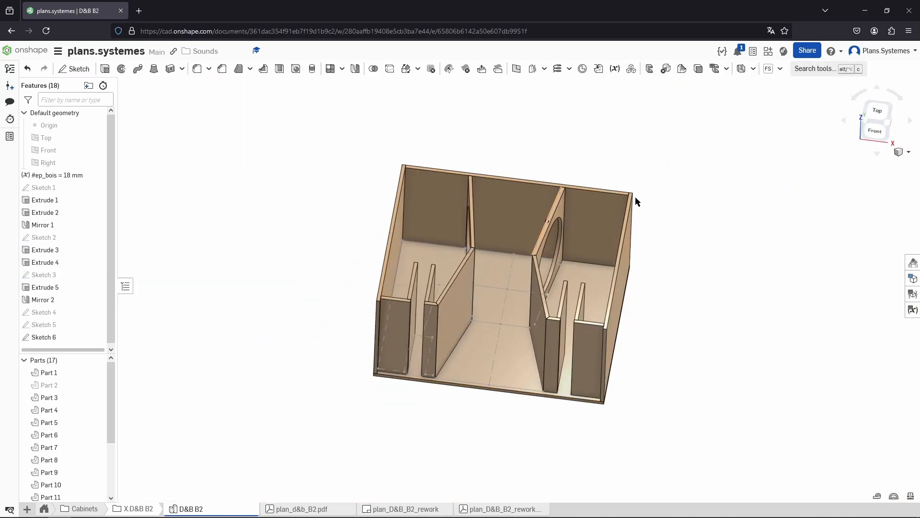
{"action": "left_click", "coordinate": [882, 124]}
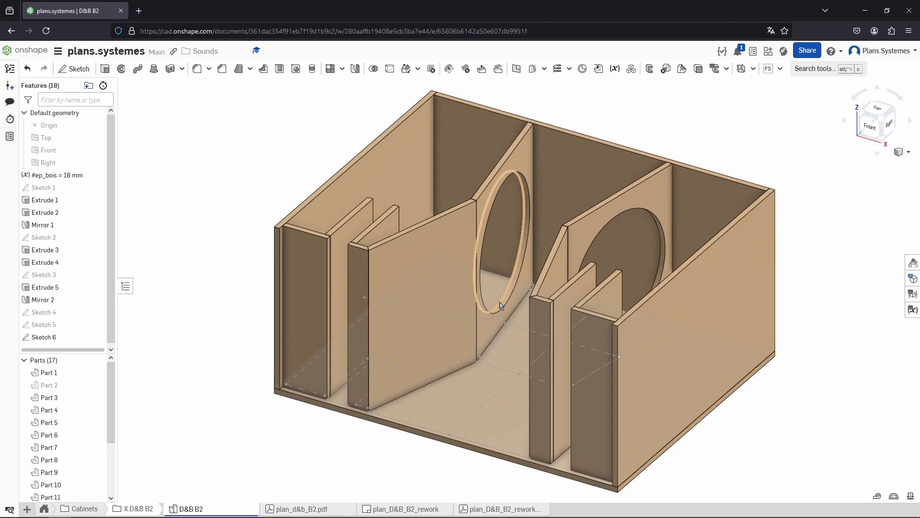
{"action": "left_click", "coordinate": [96, 372]}
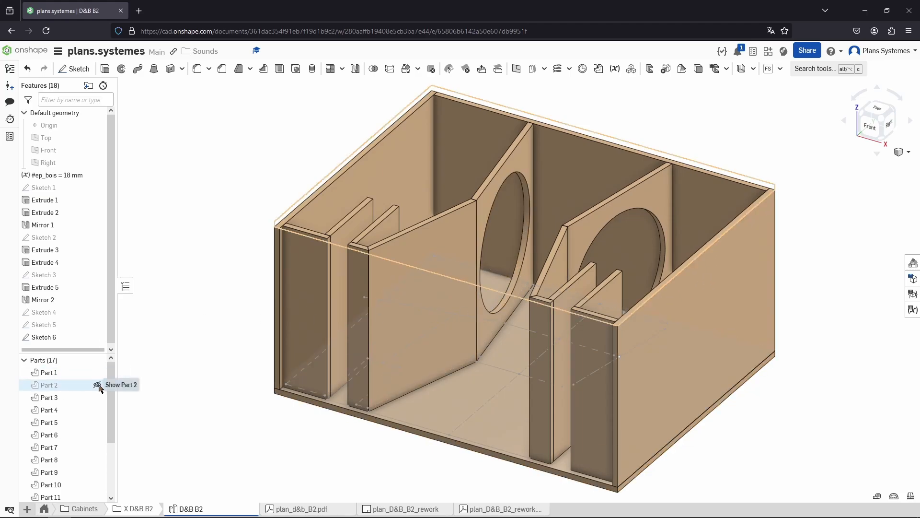
{"action": "left_click", "coordinate": [97, 384]}
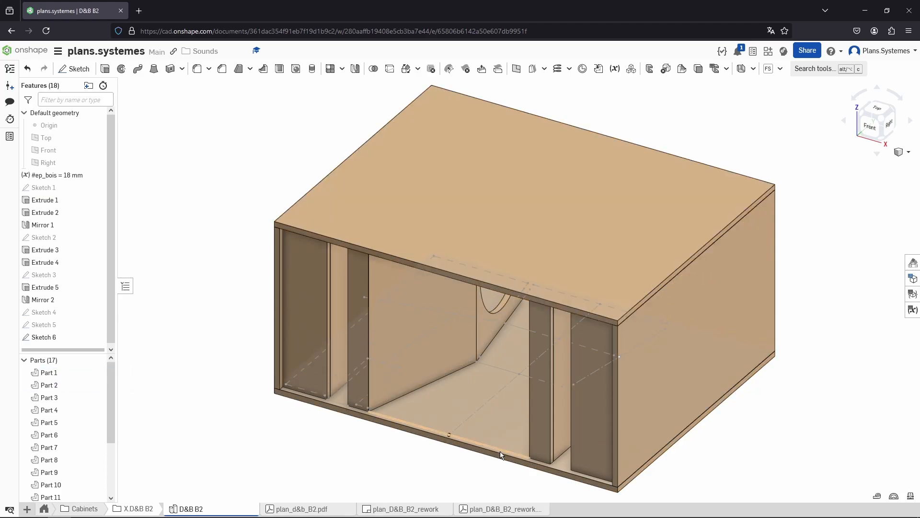
Switch to Akabak and open the LEM schematic page
{"action": "scroll", "coordinate": [501, 453], "scroll_direction": "down", "scroll_amount": 2}
{"action": "scroll", "coordinate": [467, 349], "scroll_direction": "up", "scroll_amount": 2}
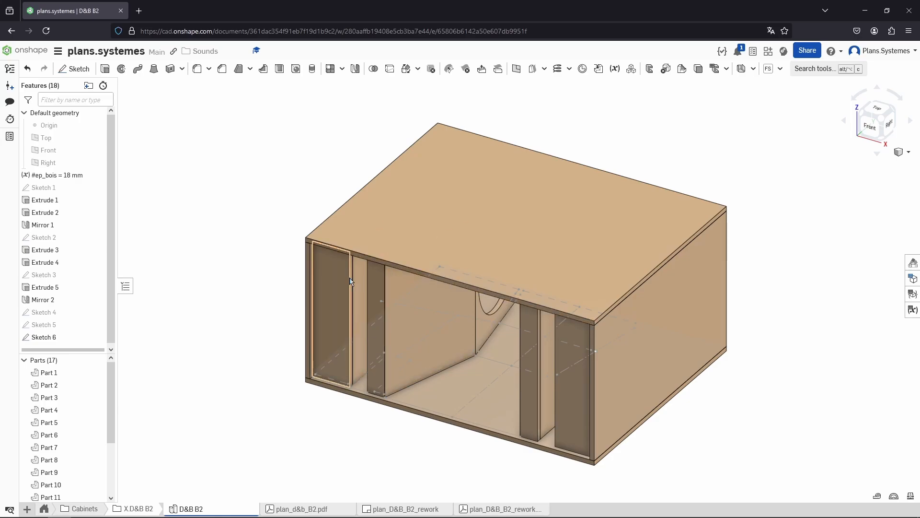
{"action": "left_click_drag", "start_coordinate": [499, 0], "coordinate": [443, 0]}
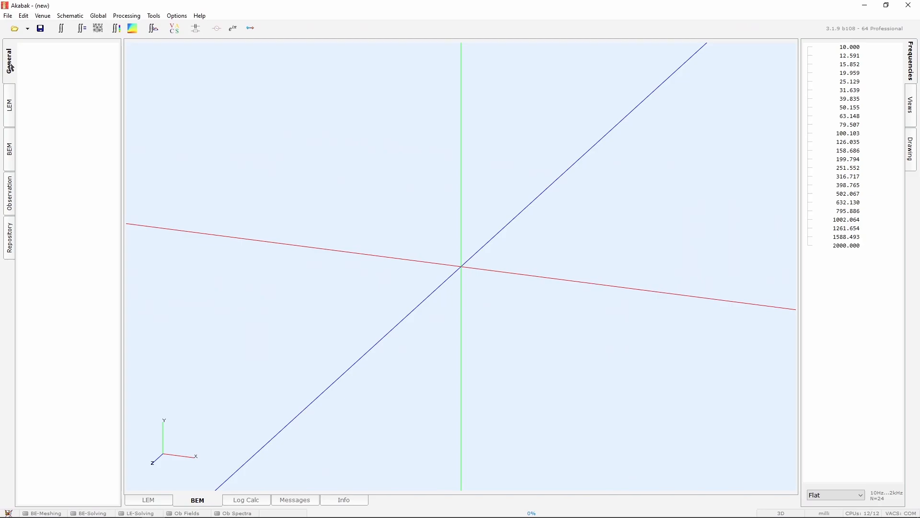
{"action": "left_click", "coordinate": [164, 499]}
{"action": "left_click", "coordinate": [8, 111]}
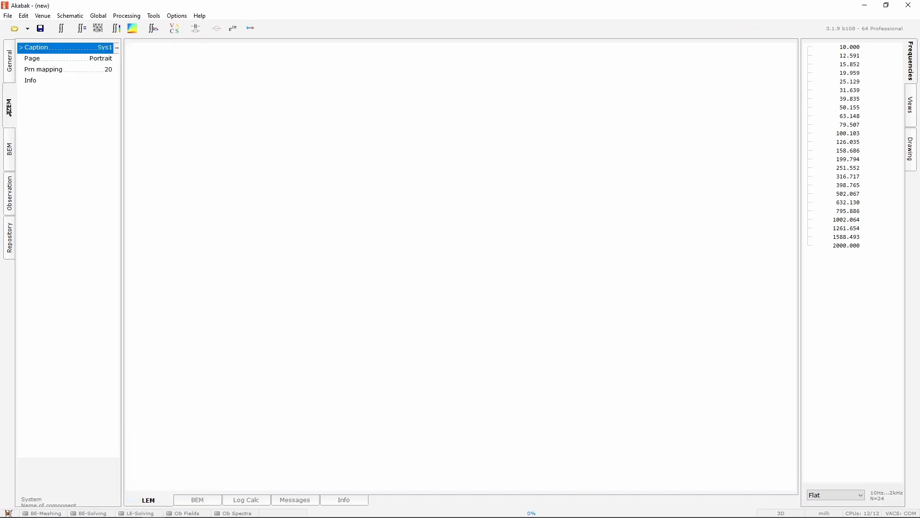
Open the component prototypes and place a Source and a GND ground symbol on the schematic
{"action": "double_click", "coordinate": [353, 147]}
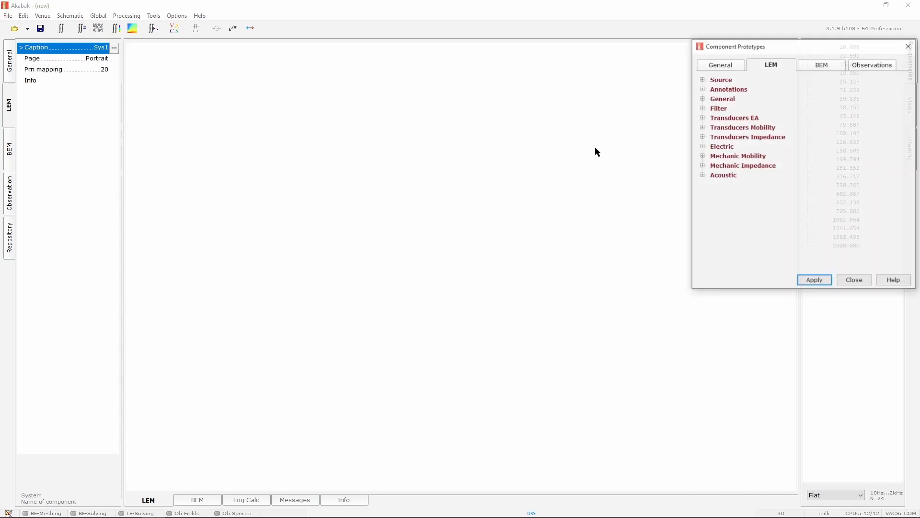
{"action": "left_click", "coordinate": [910, 46]}
{"action": "double_click", "coordinate": [370, 145]}
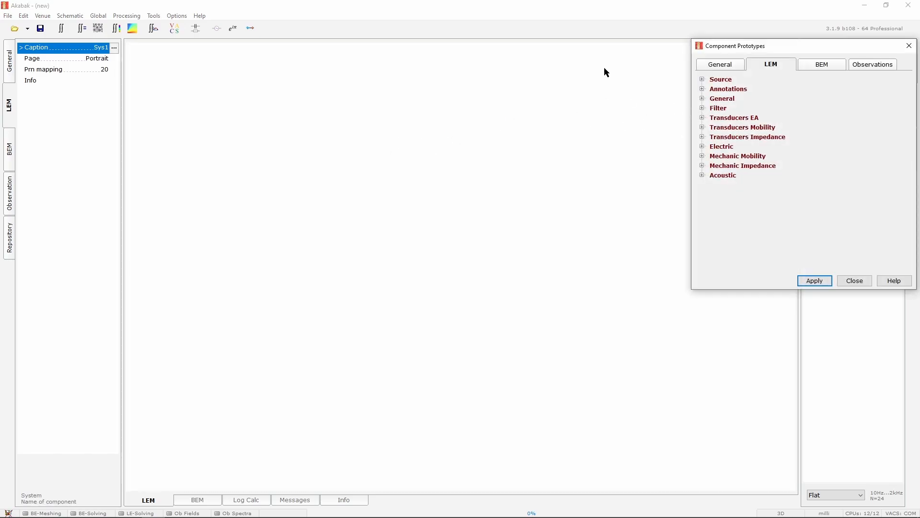
{"action": "left_click_drag", "start_coordinate": [728, 53], "coordinate": [550, 96]}
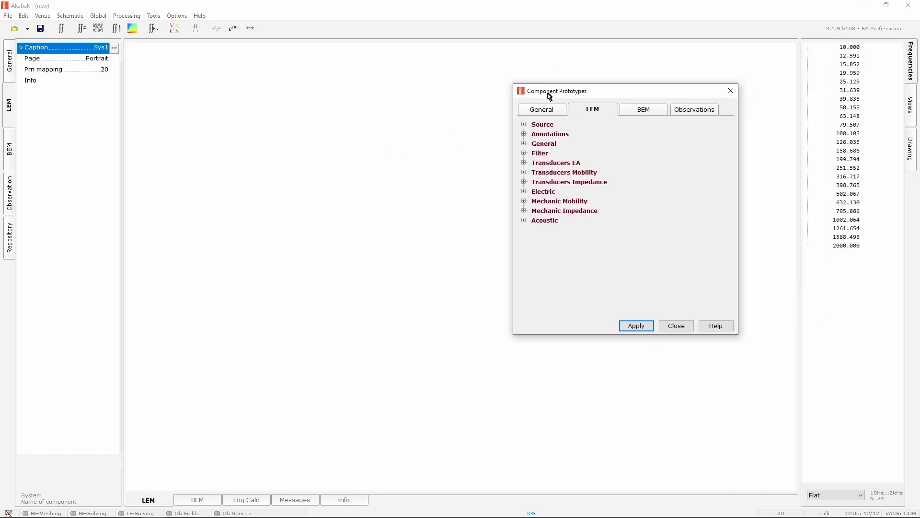
{"action": "left_click", "coordinate": [523, 125]}
{"action": "left_click_drag", "start_coordinate": [550, 134], "coordinate": [253, 269]}
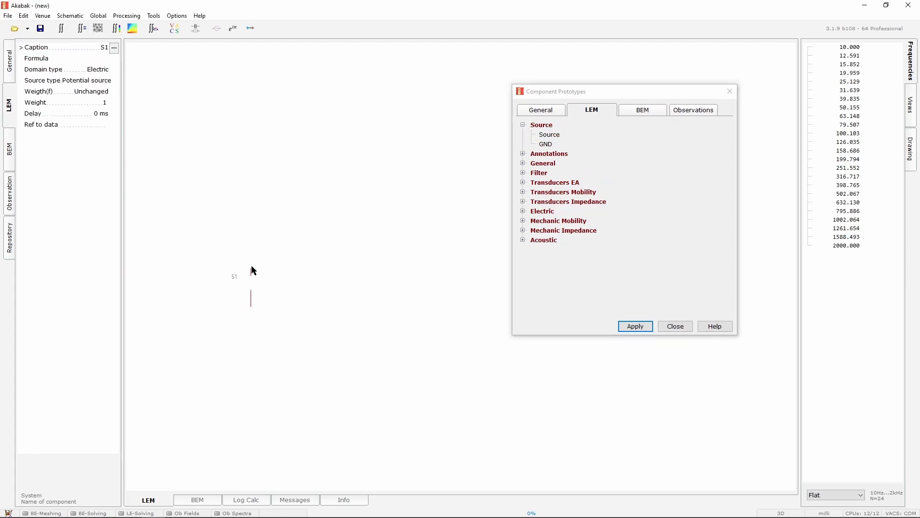
{"action": "left_click_drag", "start_coordinate": [547, 144], "coordinate": [297, 302]}
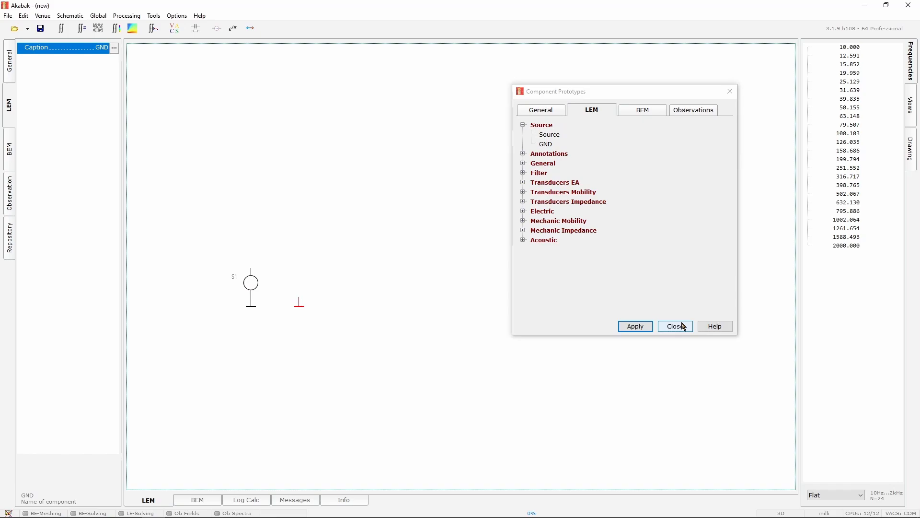
Add two Elec-Dyn Driver components, Dyn1 and Dyn2, to the schematic
{"action": "left_click", "coordinate": [523, 125]}
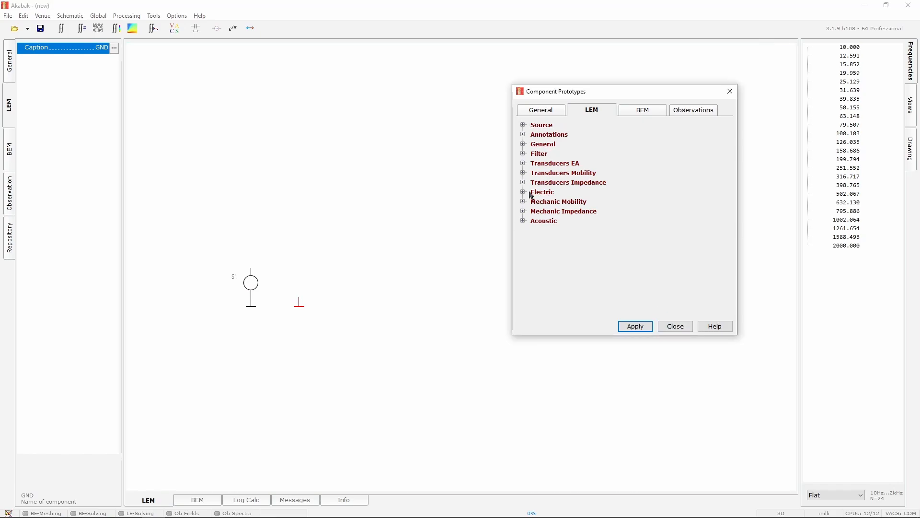
{"action": "left_click", "coordinate": [522, 164]}
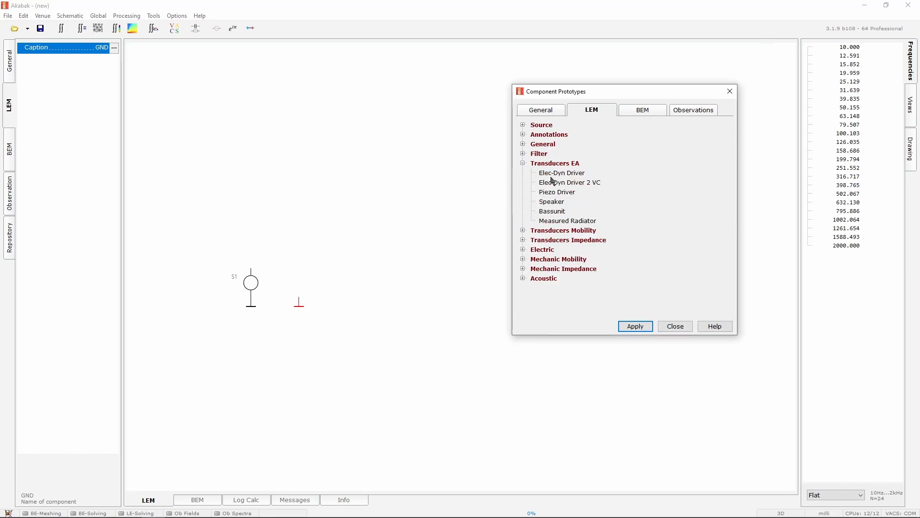
{"action": "left_click_drag", "start_coordinate": [551, 175], "coordinate": [432, 220]}
{"action": "left_click", "coordinate": [661, 324]}
{"action": "left_click", "coordinate": [489, 213]}
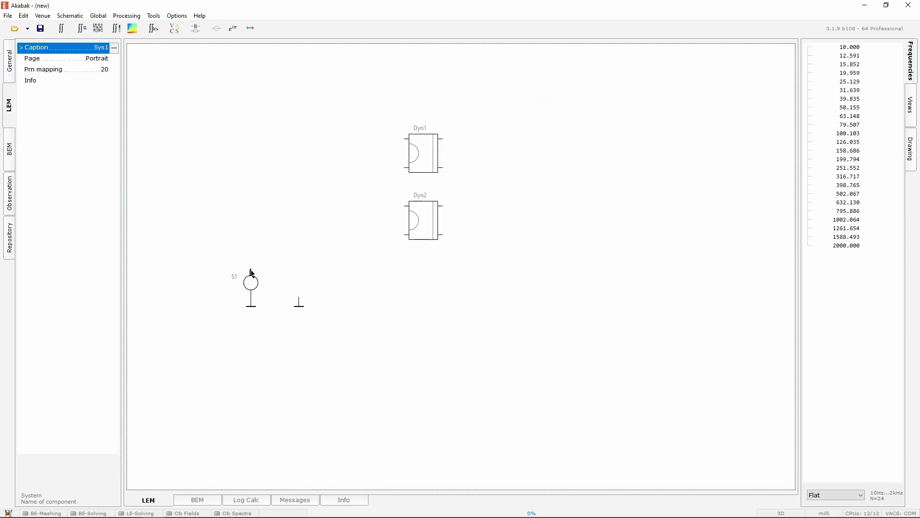
Wire the source and ground in parallel to the input terminals of both drivers
{"action": "mouse_move", "coordinate": [252, 274]}
{"action": "left_mouse_down"}
{"action": "mouse_move", "coordinate": [338, 148]}
{"action": "mouse_move", "coordinate": [405, 139]}
{"action": "left_mouse_up"}
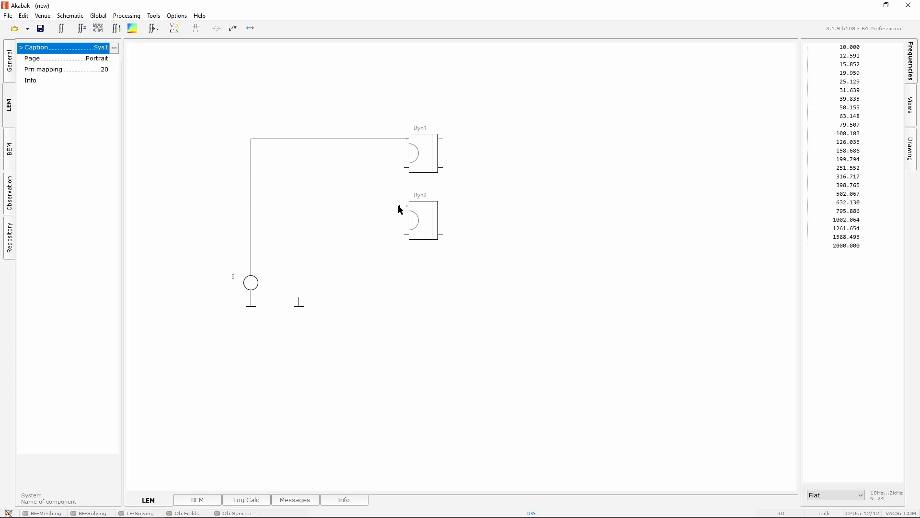
{"action": "mouse_move", "coordinate": [399, 207]}
{"action": "left_mouse_down"}
{"action": "mouse_move", "coordinate": [336, 154]}
{"action": "mouse_move", "coordinate": [347, 140]}
{"action": "left_mouse_up"}
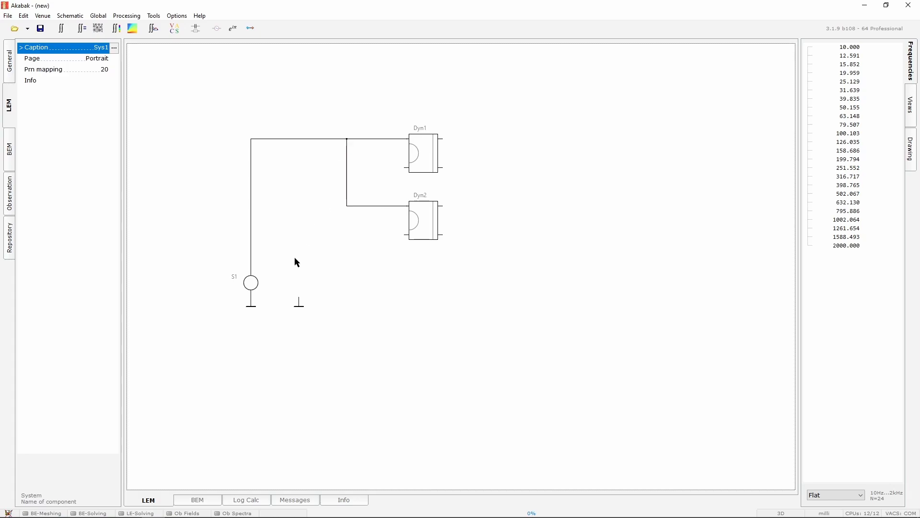
{"action": "mouse_move", "coordinate": [298, 300]}
{"action": "left_mouse_down"}
{"action": "mouse_move", "coordinate": [300, 203]}
{"action": "mouse_move", "coordinate": [409, 175]}
{"action": "left_mouse_up"}
{"action": "mouse_move", "coordinate": [405, 236]}
{"action": "left_mouse_down"}
{"action": "mouse_move", "coordinate": [327, 197]}
{"action": "mouse_move", "coordinate": [328, 168]}
{"action": "left_mouse_up"}
{"action": "middle_click_drag", "start_coordinate": [490, 160], "coordinate": [446, 211]}
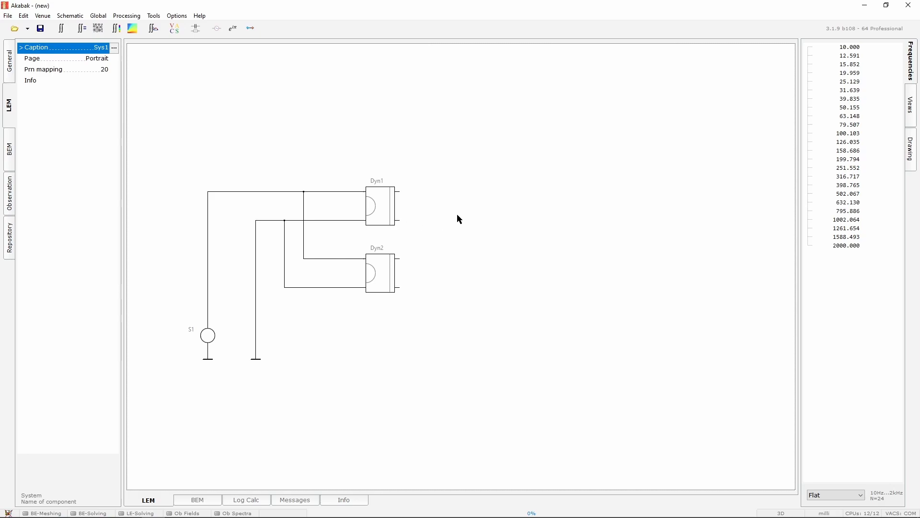
Add an Enclosure vented component and connect it to the first driver's rear output
{"action": "double_click", "coordinate": [529, 181]}
{"action": "left_click", "coordinate": [702, 175]}
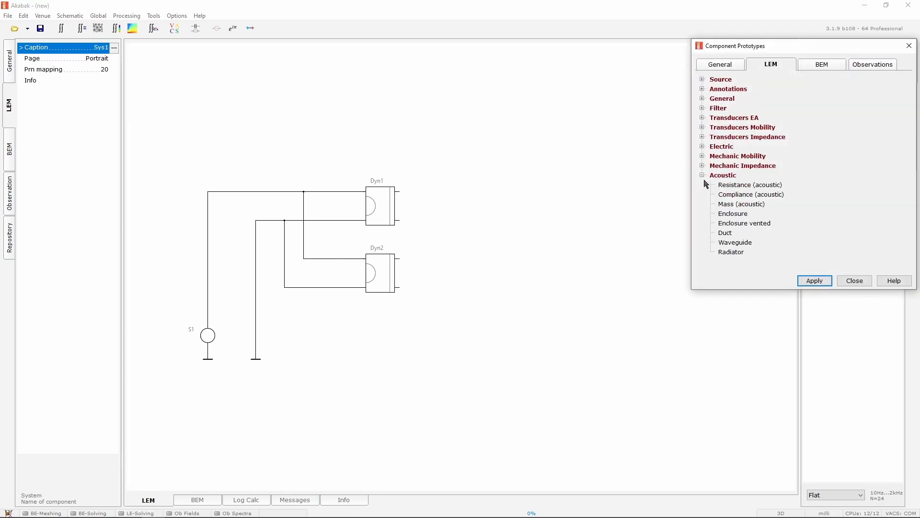
{"action": "left_click", "coordinate": [742, 226]}
{"action": "left_click", "coordinate": [555, 223]}
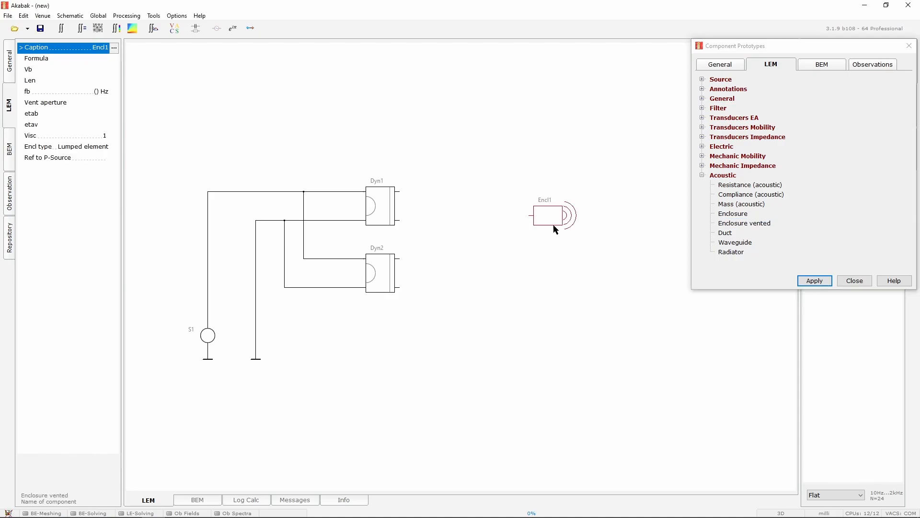
{"action": "left_click_drag", "start_coordinate": [556, 230], "coordinate": [408, 224]}
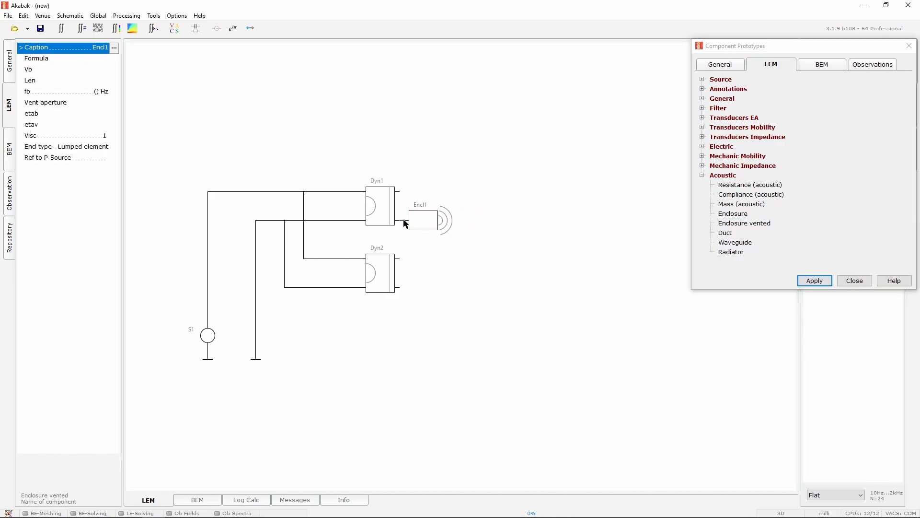
Place three Waveguide components side by side in a chain
{"action": "left_click", "coordinate": [754, 226]}
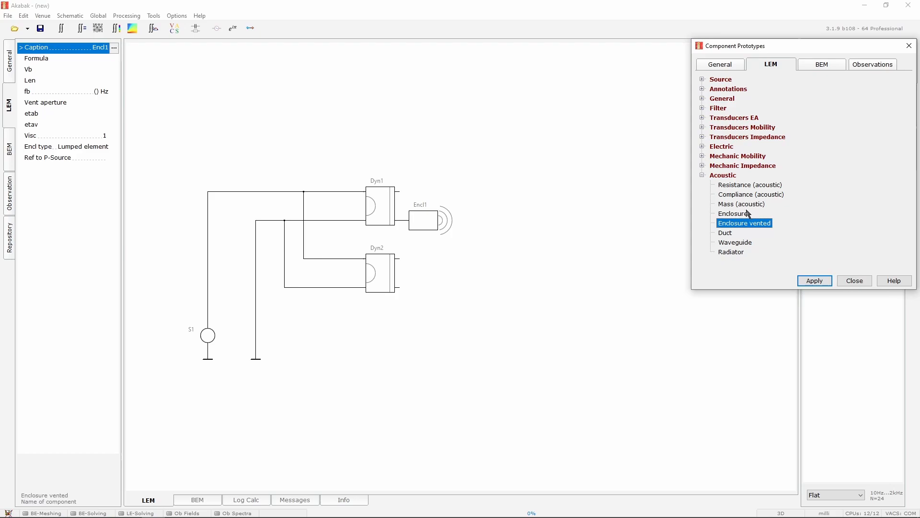
{"action": "left_click", "coordinate": [736, 242]}
{"action": "left_click", "coordinate": [514, 263]}
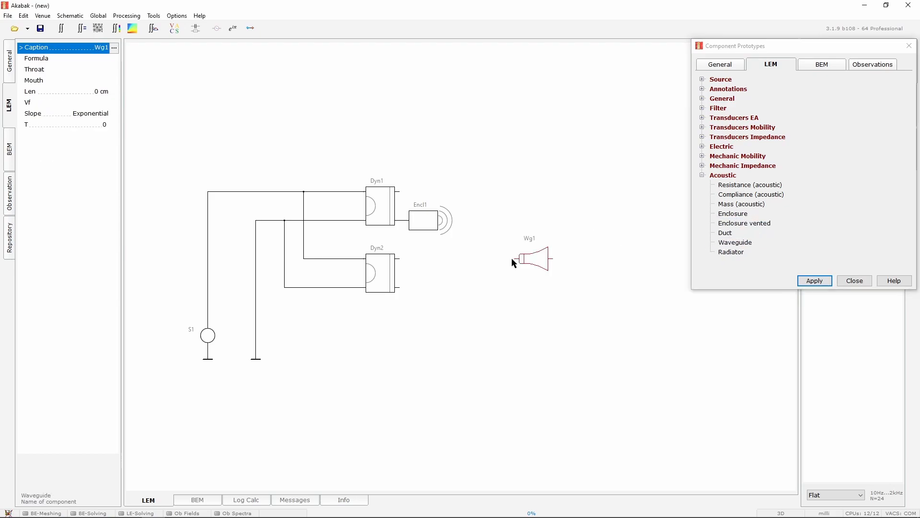
{"action": "left_click", "coordinate": [736, 243]}
{"action": "left_click", "coordinate": [570, 264]}
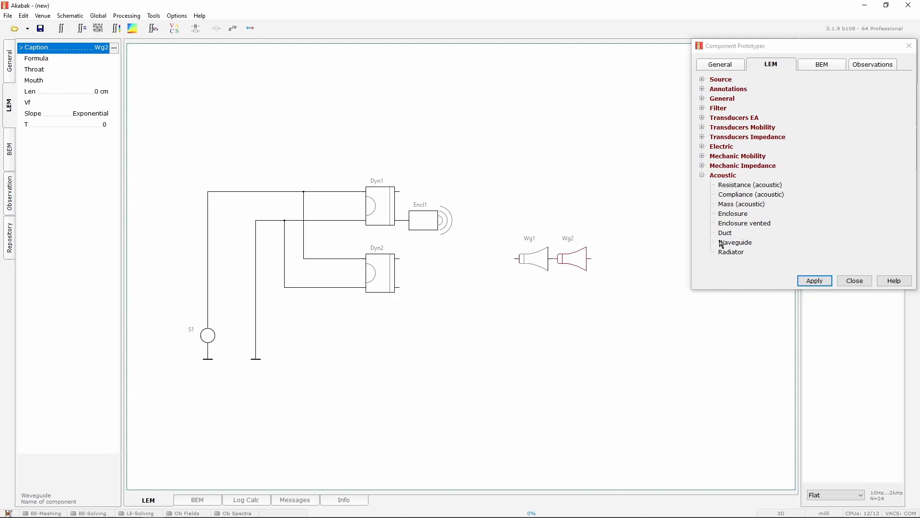
{"action": "left_click", "coordinate": [736, 242]}
{"action": "left_click", "coordinate": [621, 261]}
{"action": "left_click_drag", "start_coordinate": [628, 257], "coordinate": [614, 259]}
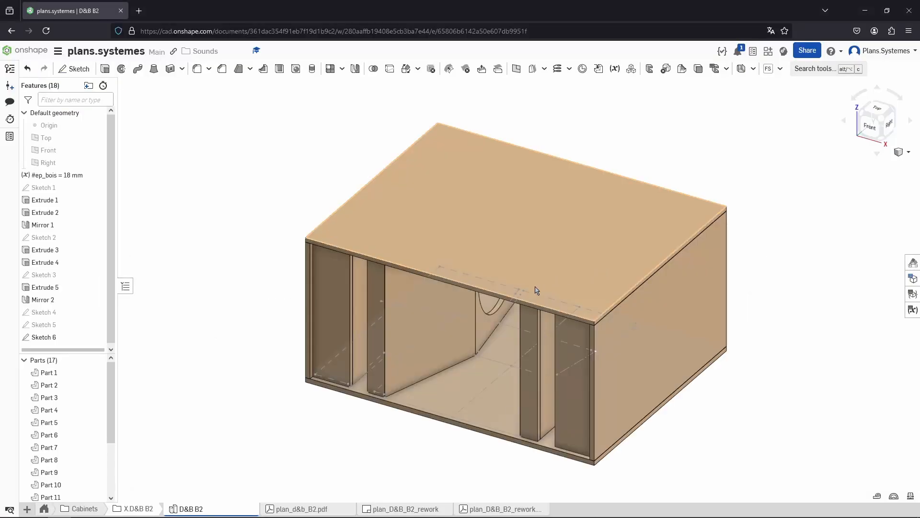
Select the three waveguides and move them next to the drivers
{"action": "right_click_drag", "start_coordinate": [472, 382], "coordinate": [494, 374]}
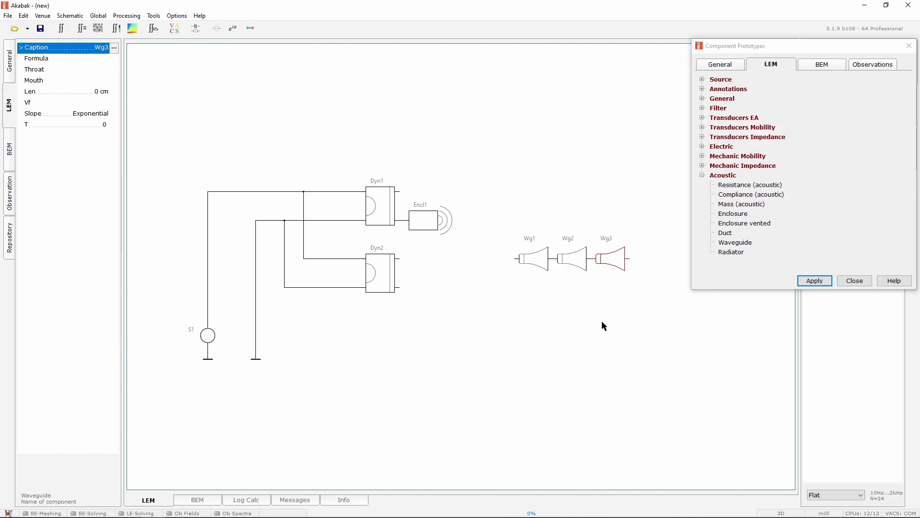
{"action": "left_click", "coordinate": [626, 303]}
{"action": "left_click_drag", "start_coordinate": [633, 291], "coordinate": [518, 256]}
Wire both drivers' front outputs to the first waveguide's throat input and select that waveguide
{"action": "left_click", "coordinate": [437, 238]}
{"action": "left_click_drag", "start_coordinate": [401, 190], "coordinate": [484, 248]}
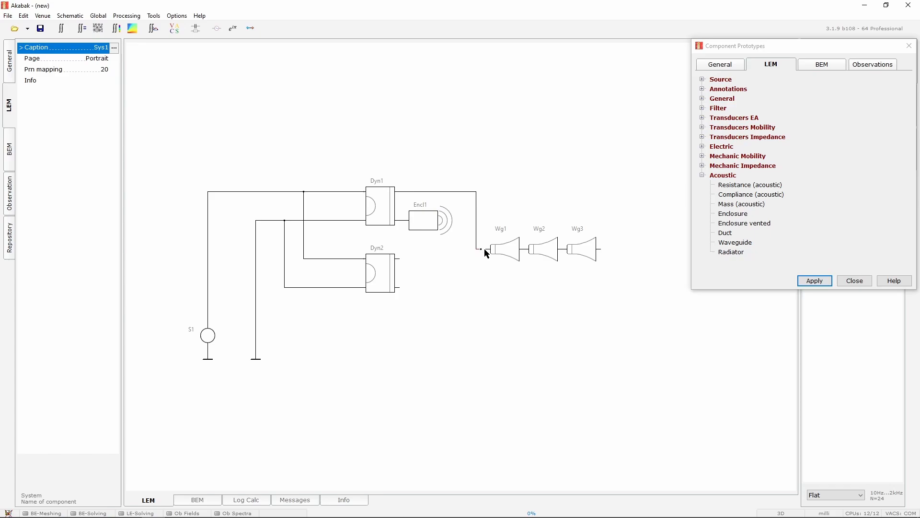
{"action": "left_click_drag", "start_coordinate": [401, 261], "coordinate": [477, 259]}
{"action": "left_click", "coordinate": [494, 248]}
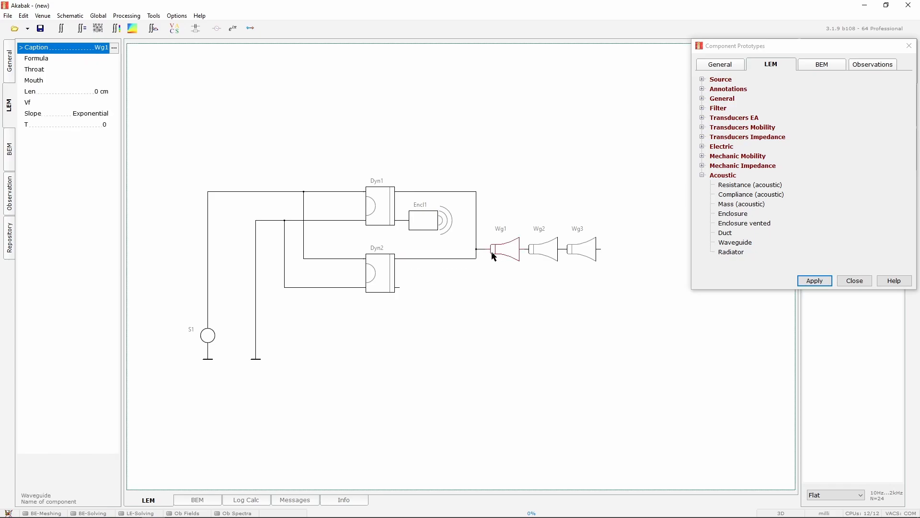
Delete the wire segment linking the drivers' front outputs to the first waveguide
{"action": "key", "text": "Delete"}
{"action": "key", "text": "ctrl+z"}
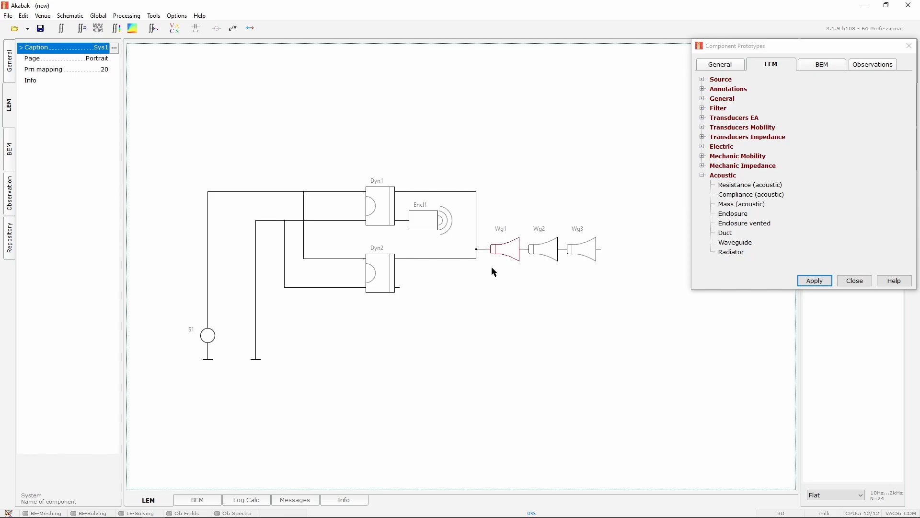
{"action": "left_click", "coordinate": [476, 246]}
{"action": "key", "text": "Delete"}
{"action": "left_click", "coordinate": [477, 252]}
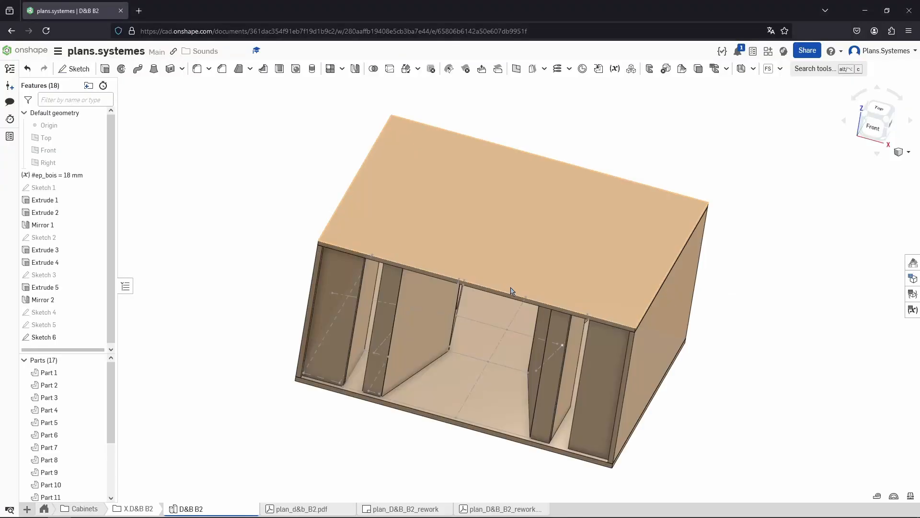
{"action": "right_click_drag", "start_coordinate": [512, 350], "coordinate": [530, 331]}
{"action": "key", "text": "alt+Tab"}
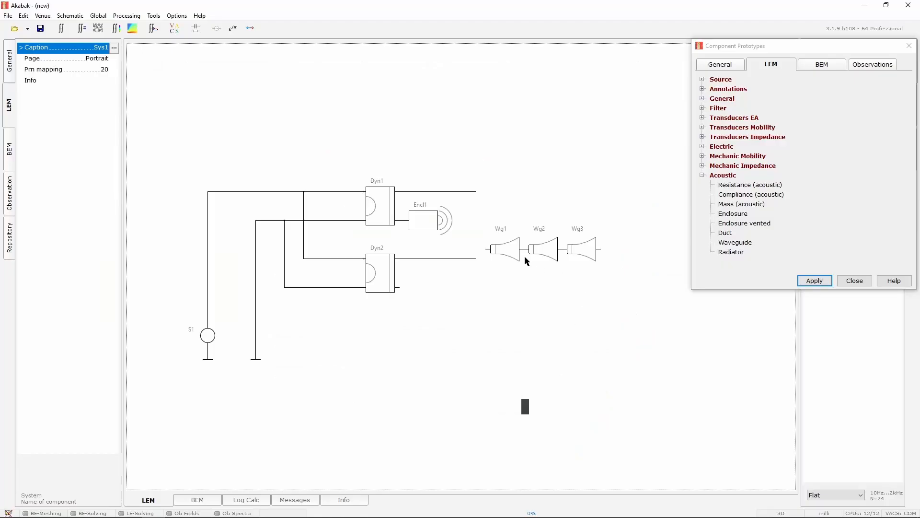
{"action": "key", "text": "ctrl+z"}
Shift the first waveguide left and wire both drivers' front outputs to the junction between the first and second waveguides
{"action": "left_click_drag", "start_coordinate": [467, 232], "coordinate": [573, 243]}
{"action": "left_click", "coordinate": [555, 277]}
{"action": "mouse_move", "coordinate": [505, 242]}
{"action": "left_mouse_down"}
{"action": "mouse_move", "coordinate": [482, 243]}
{"action": "mouse_move", "coordinate": [522, 241]}
{"action": "left_mouse_up"}
{"action": "mouse_move", "coordinate": [476, 191]}
{"action": "left_mouse_down"}
{"action": "mouse_move", "coordinate": [505, 212]}
{"action": "mouse_move", "coordinate": [510, 240]}
{"action": "left_mouse_up"}
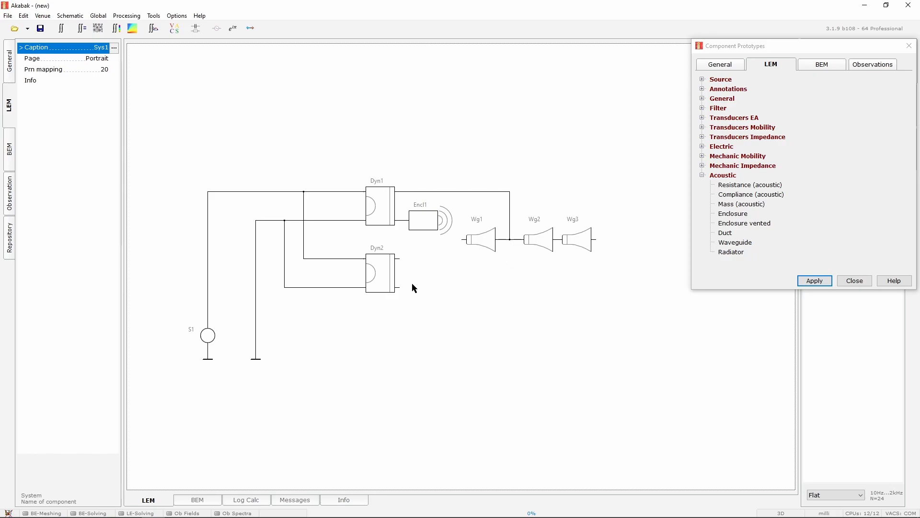
{"action": "mouse_move", "coordinate": [401, 260]}
{"action": "left_mouse_down"}
{"action": "mouse_move", "coordinate": [511, 254]}
{"action": "mouse_move", "coordinate": [510, 240]}
{"action": "left_mouse_up"}
Add a Radiator component at the mouth of the third waveguide and close the component prototypes list
{"action": "left_click_drag", "start_coordinate": [729, 252], "coordinate": [612, 261]}
{"action": "left_click", "coordinate": [852, 288]}
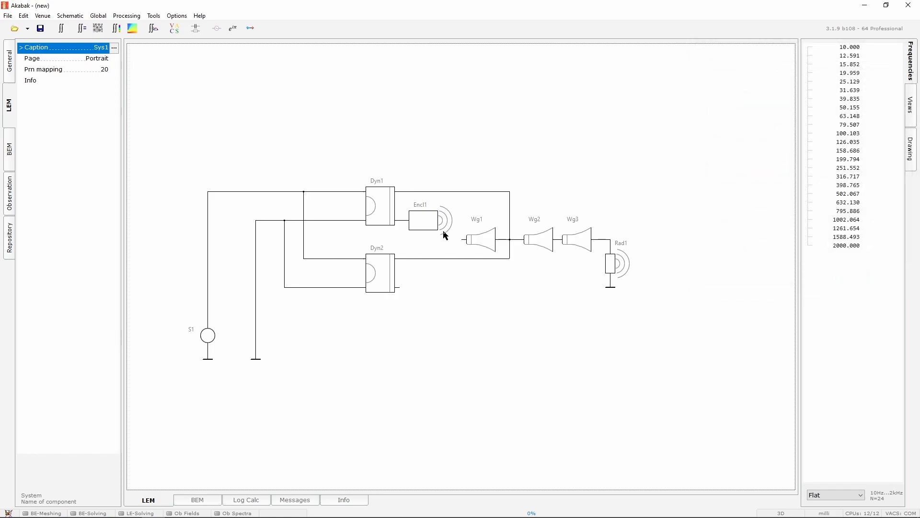
Open the vented enclosure's Helmholtz calculator and set its volume Vb to 149.96 L
{"action": "left_click", "coordinate": [426, 228]}
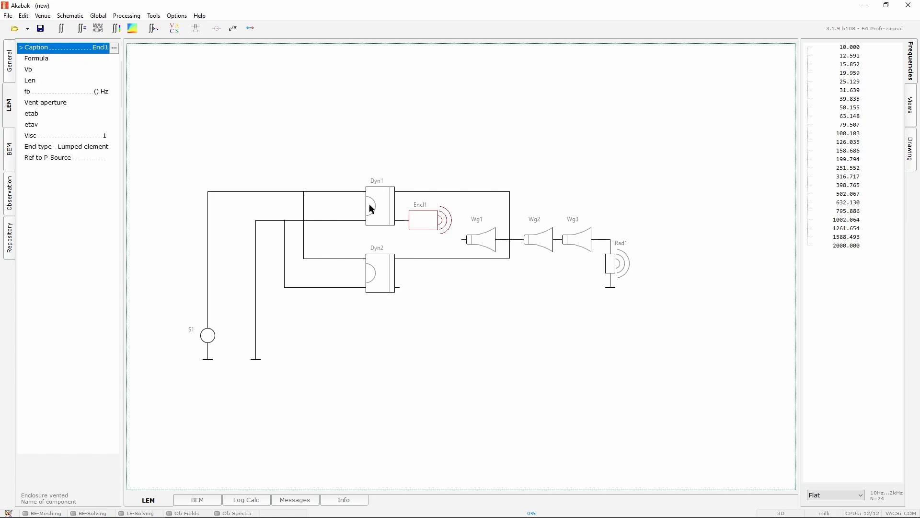
{"action": "left_click", "coordinate": [114, 70]}
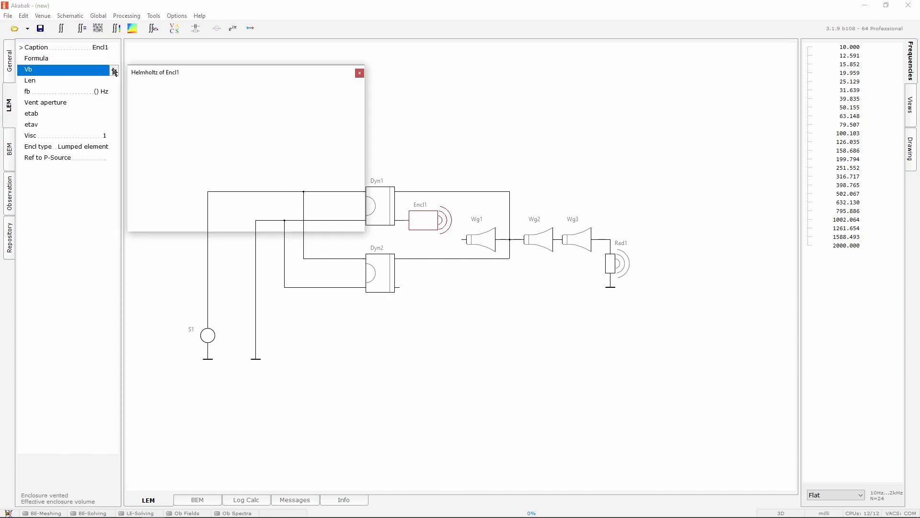
{"action": "key", "text": "alt+Tab"}
{"action": "key", "text": "alt+Tab"}
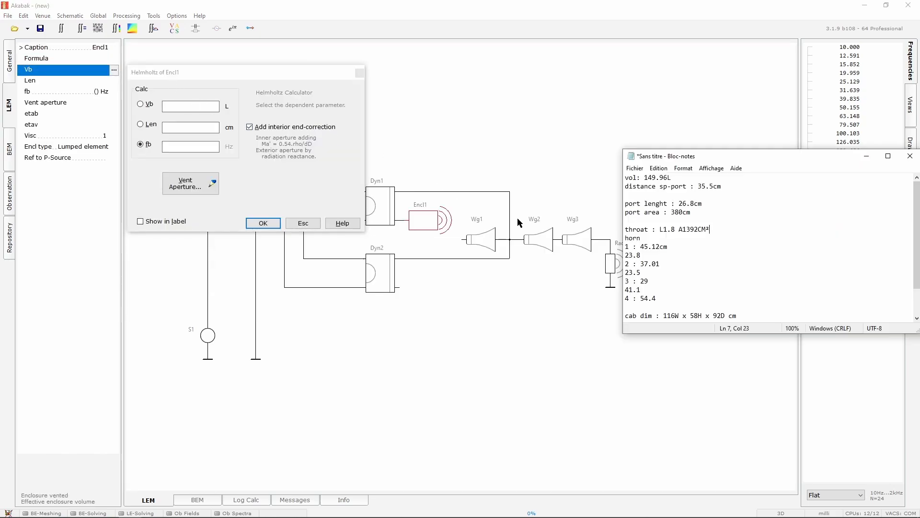
{"action": "left_click", "coordinate": [181, 104]}
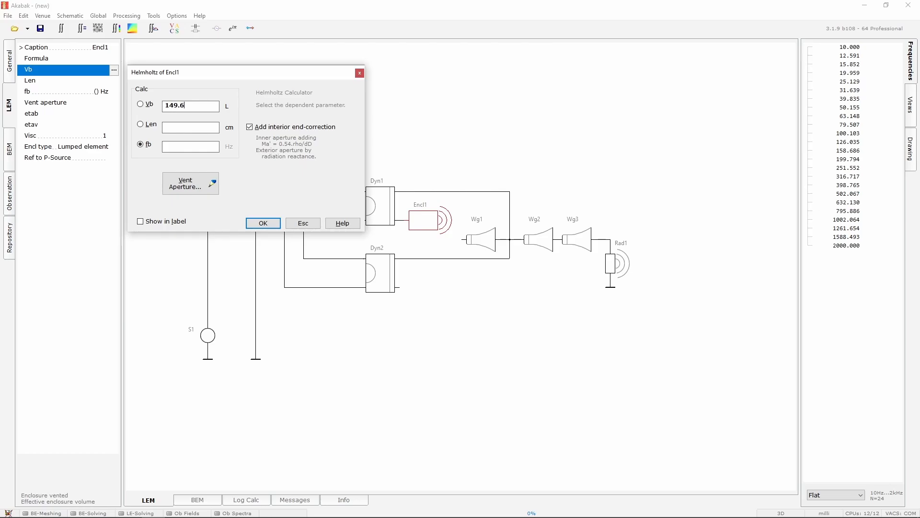
{"action": "key", "text": "alt+Tab"}
{"action": "left_click", "coordinate": [188, 105]}
{"action": "key", "text": "BackSpace"}
{"action": "type", "text": "96"}
Set the vent aperture to an area of 380 cm2 in the Vent Aperture dialog
{"action": "left_click", "coordinate": [177, 126]}
{"action": "left_click", "coordinate": [110, 82]}
{"action": "key", "text": "alt+Tab"}
{"action": "left_click", "coordinate": [199, 129]}
{"action": "left_click", "coordinate": [191, 183]}
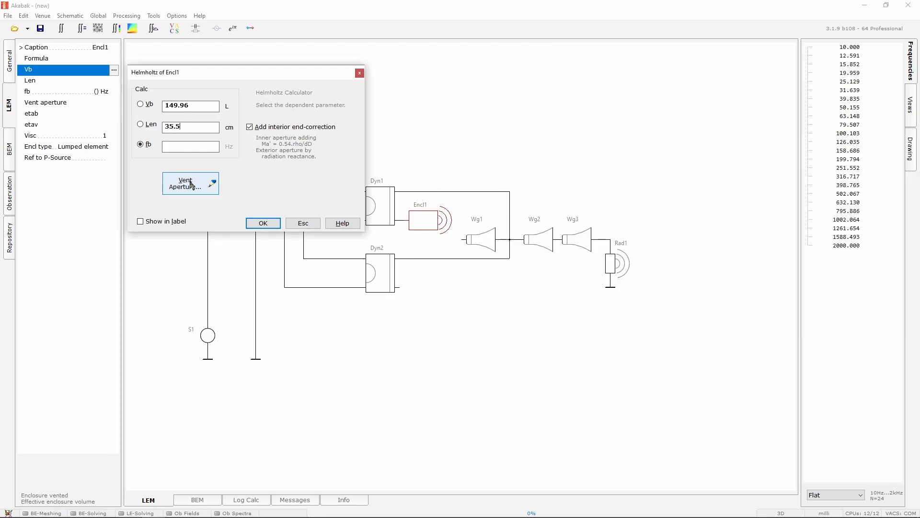
{"action": "scroll", "coordinate": [416, 207], "scroll_direction": "down", "scroll_amount": 1}
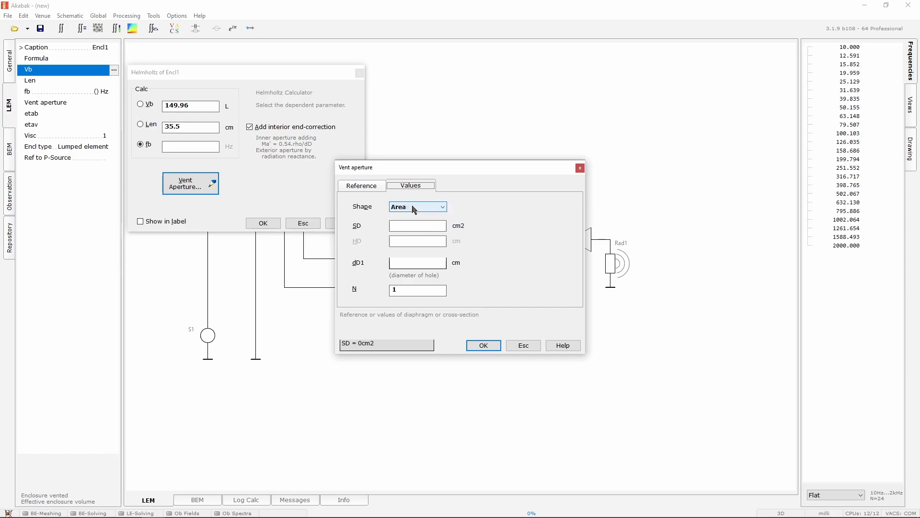
{"action": "key", "text": "alt+Tab"}
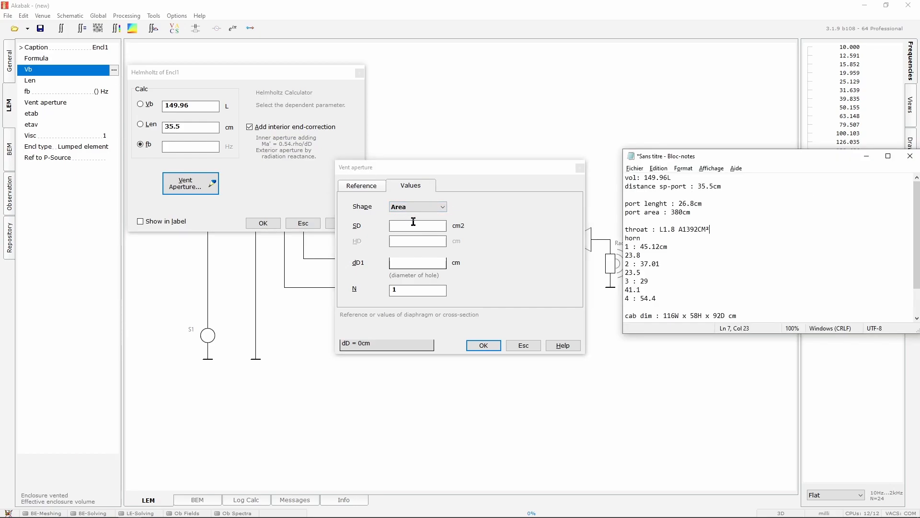
{"action": "left_click", "coordinate": [409, 226]}
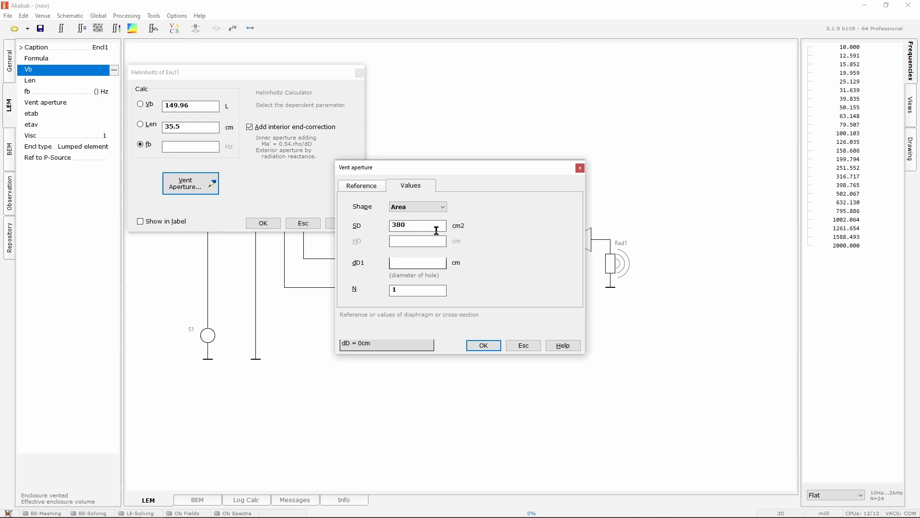
{"action": "type", "text": "380"}
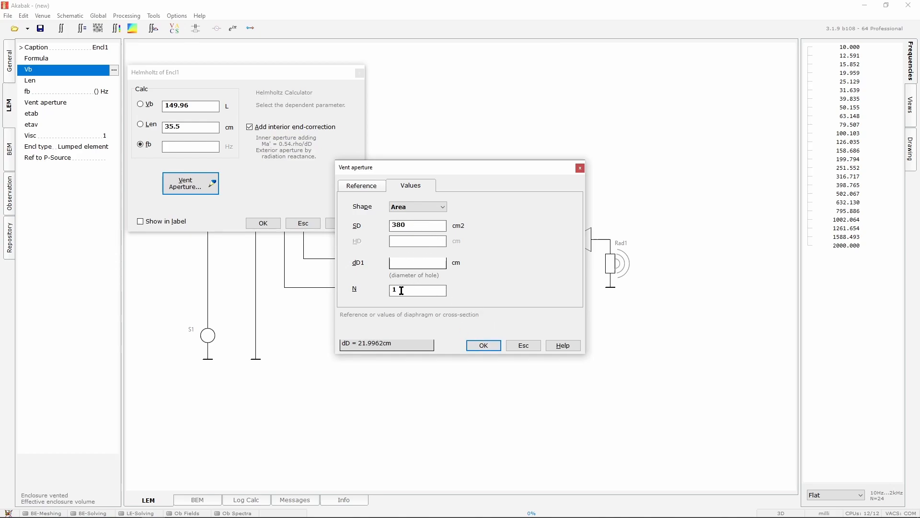
{"action": "left_click", "coordinate": [484, 345]}
Set the vent length to 26.8 cm and apply the Helmholtz calculator values
{"action": "left_click_drag", "start_coordinate": [192, 126], "coordinate": [139, 125]}
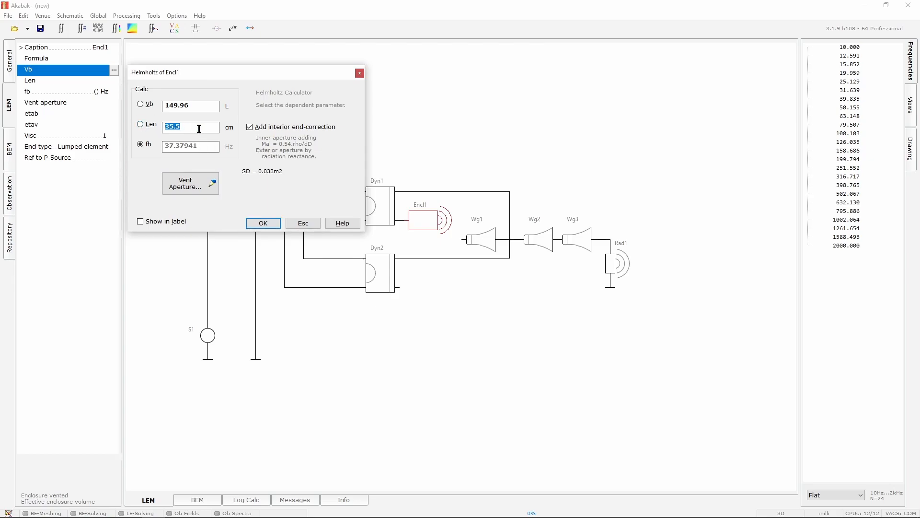
{"action": "key", "text": "alt+Tab"}
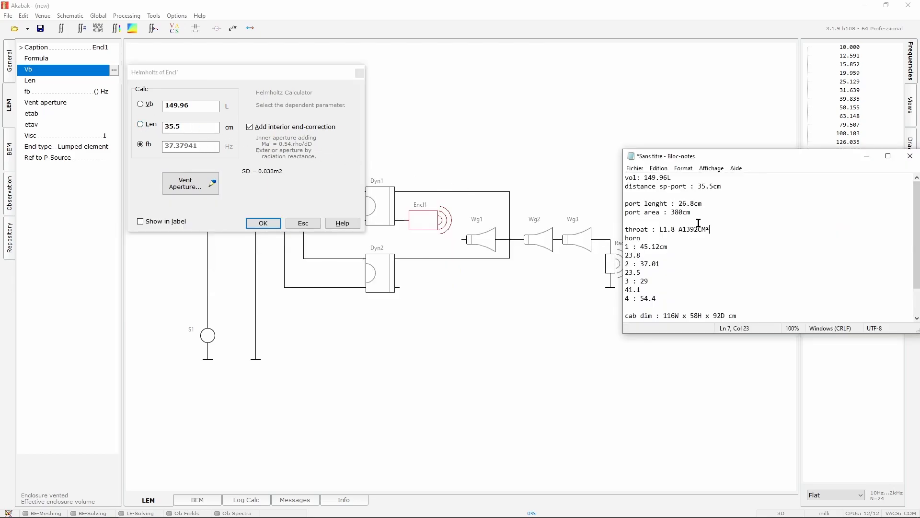
{"action": "left_click", "coordinate": [131, 128]}
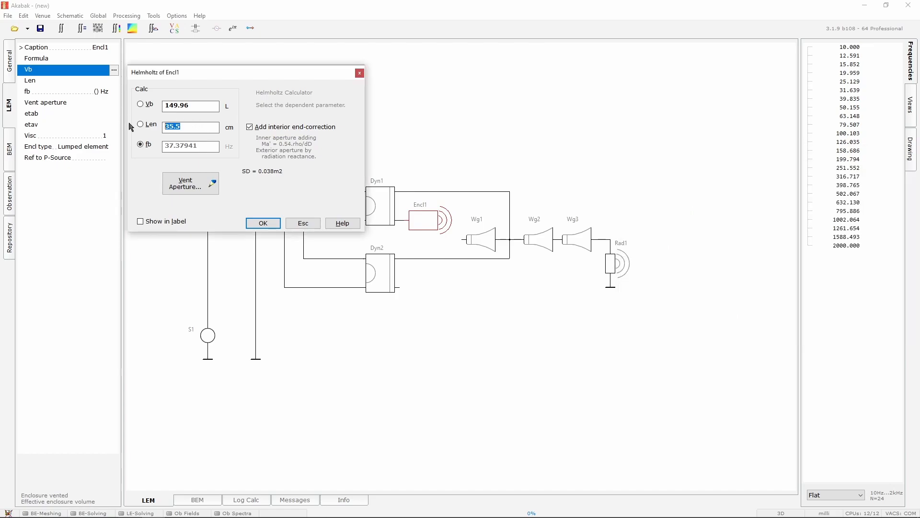
{"action": "type", "text": "26.8"}
{"action": "left_click", "coordinate": [263, 223]}
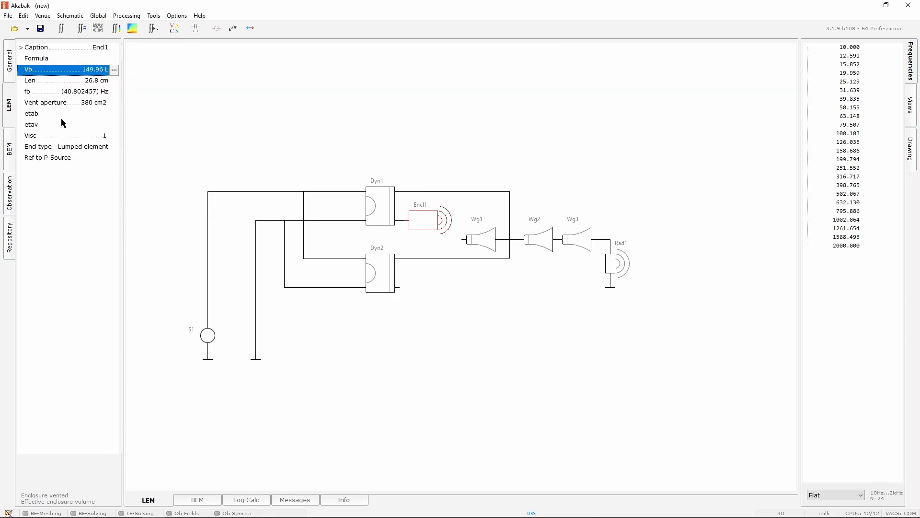
{"action": "left_click", "coordinate": [41, 113]}
{"action": "left_click", "coordinate": [40, 124]}
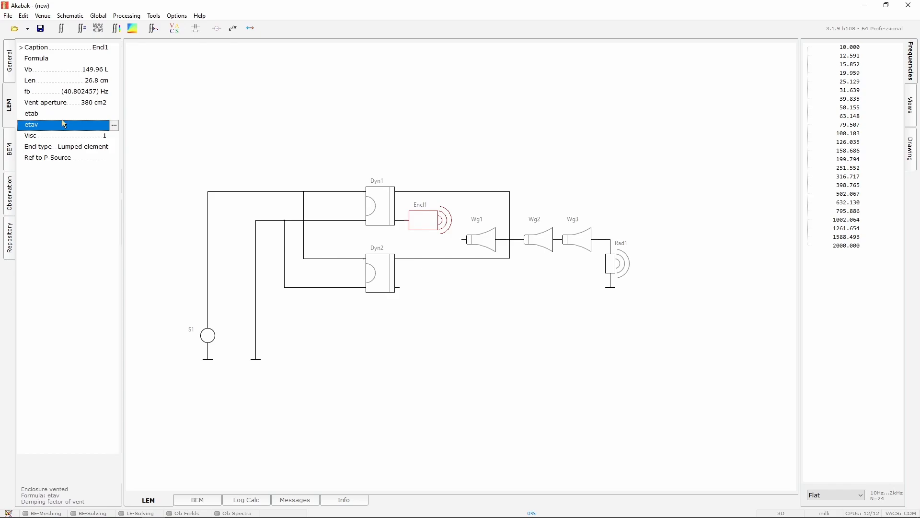
{"action": "left_click", "coordinate": [78, 148]}
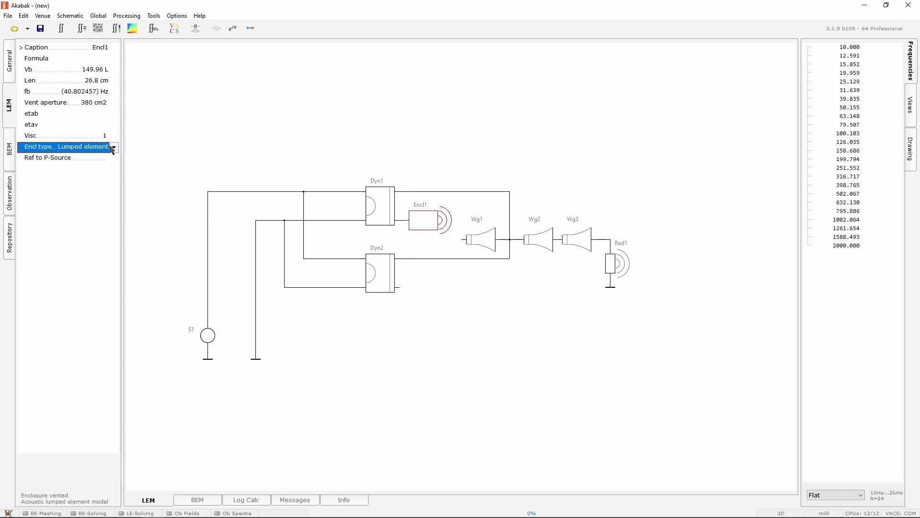
{"action": "left_click", "coordinate": [112, 149]}
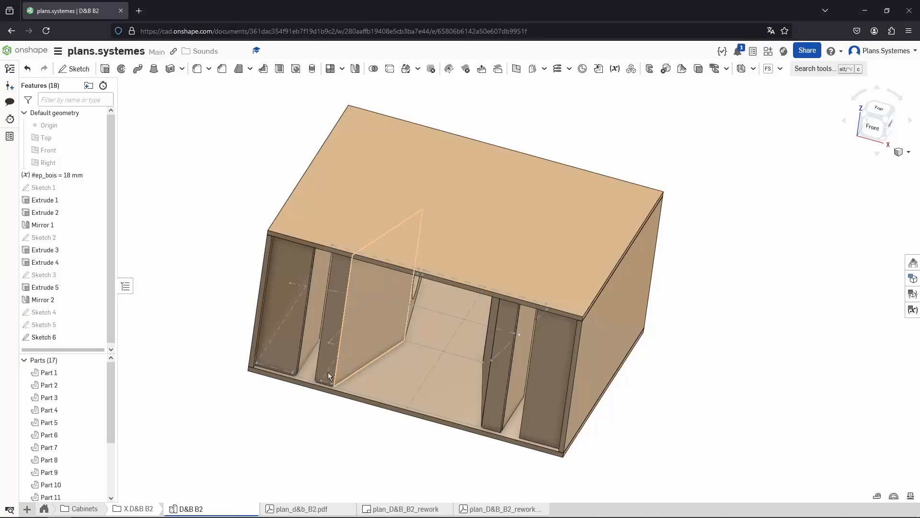
Switch to the Onshape cabinet model and view it from the top
{"action": "left_click", "coordinate": [408, 212]}
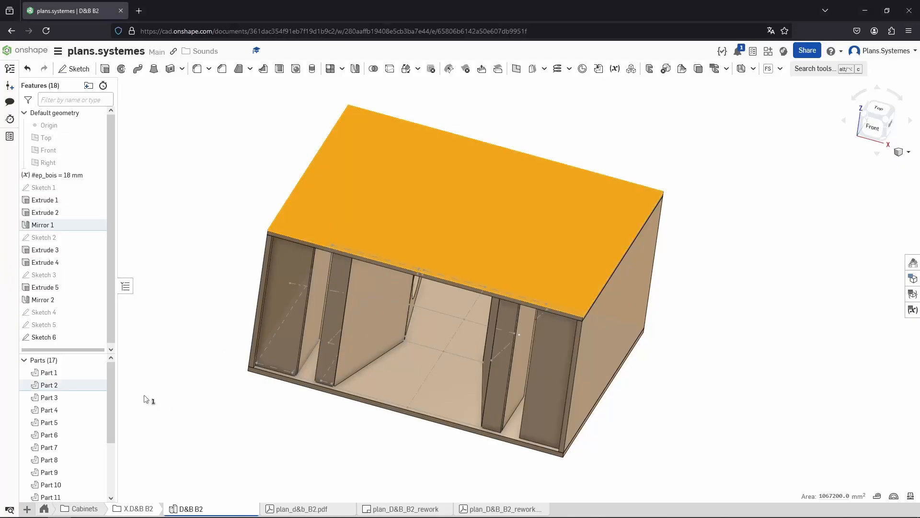
{"action": "right_click_drag", "start_coordinate": [223, 261], "coordinate": [269, 312]}
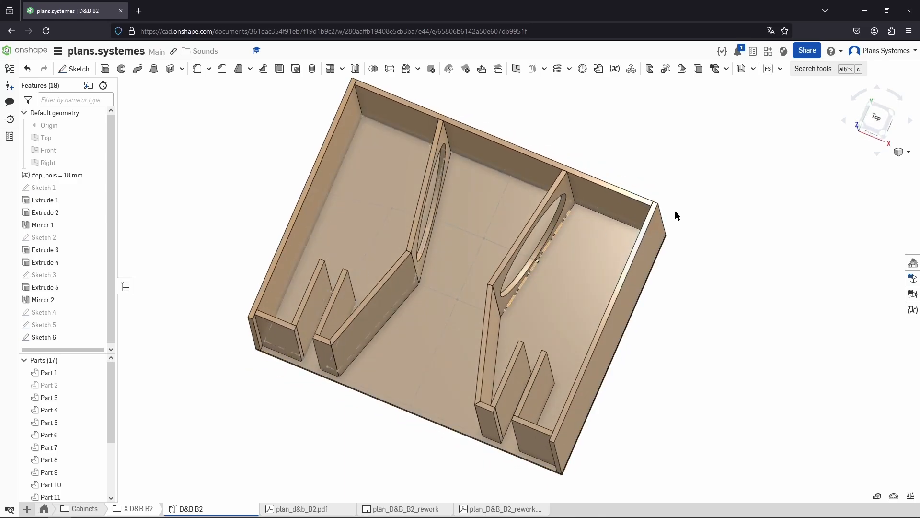
{"action": "left_click", "coordinate": [878, 121]}
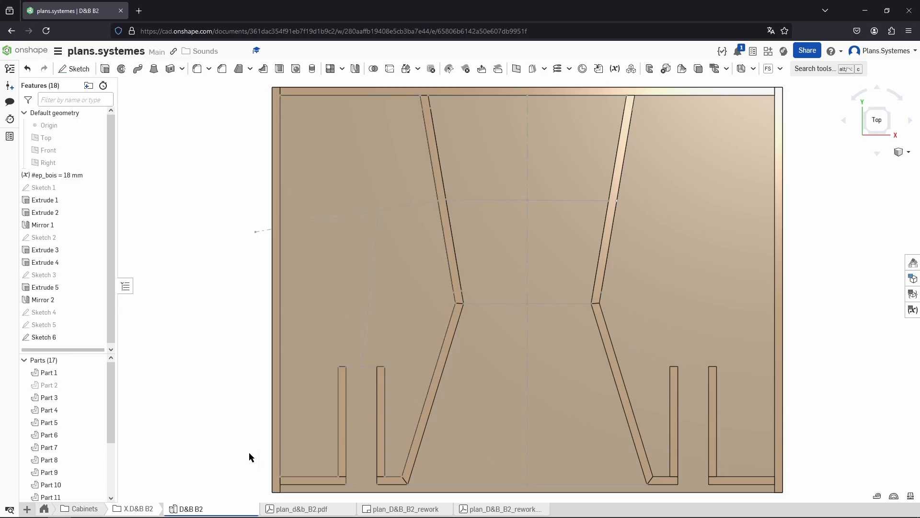
Switch back to Akabak and set the first vented enclosure Encl1's type to Parallel ducts
{"action": "key", "text": "alt+Tab"}
{"action": "key", "text": "alt+Tab"}
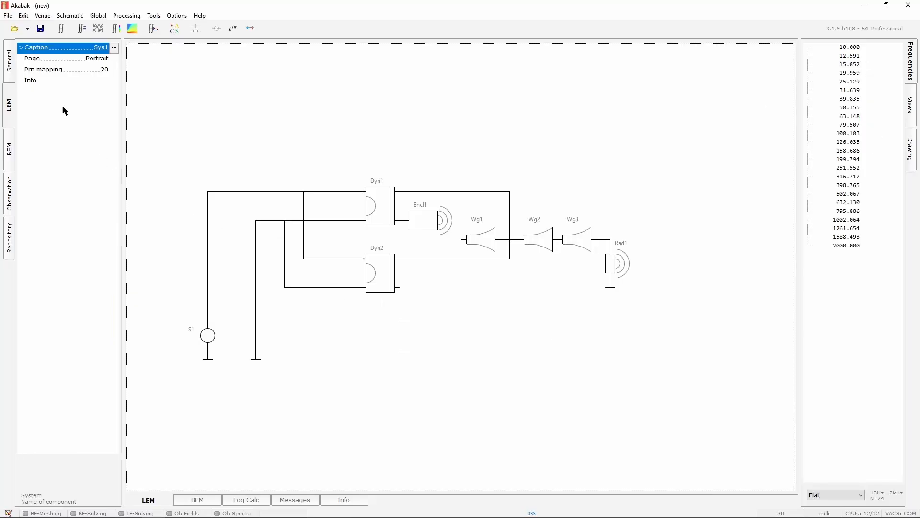
{"action": "left_click", "coordinate": [429, 219]}
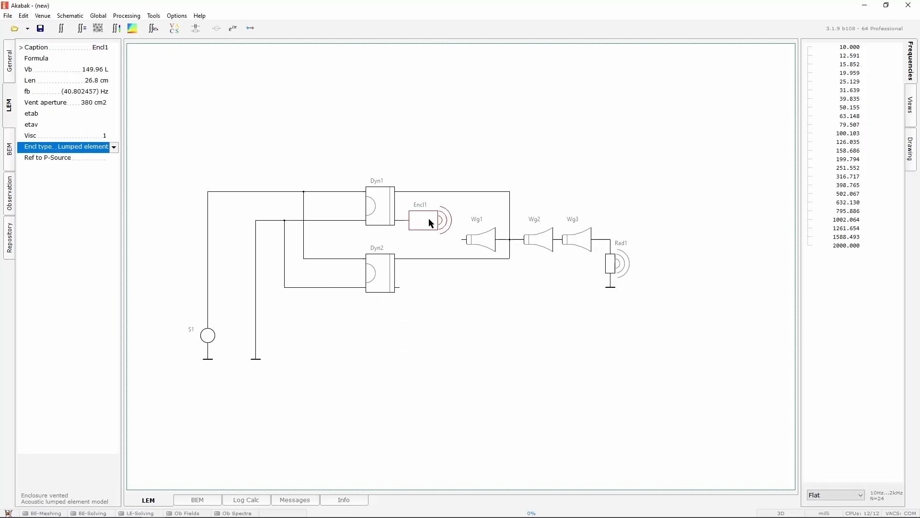
{"action": "left_click", "coordinate": [115, 147]}
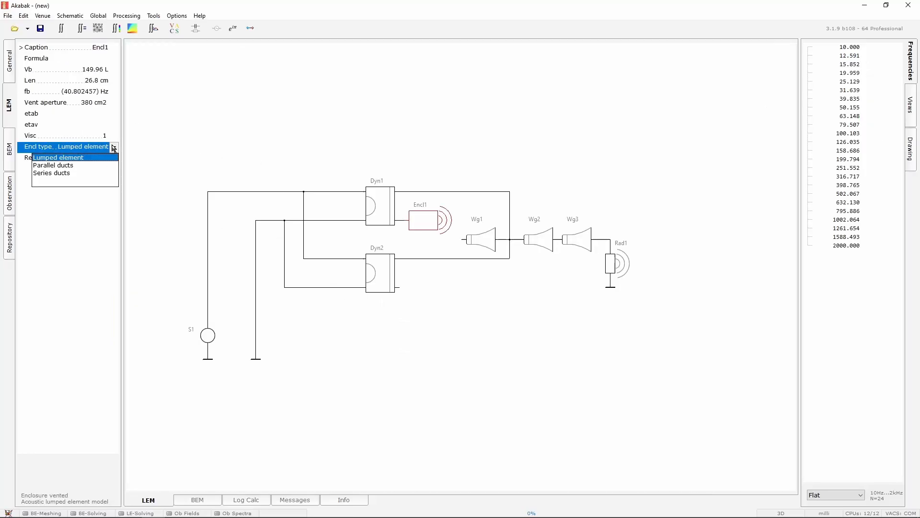
{"action": "left_click", "coordinate": [67, 165]}
{"action": "left_click", "coordinate": [97, 158]}
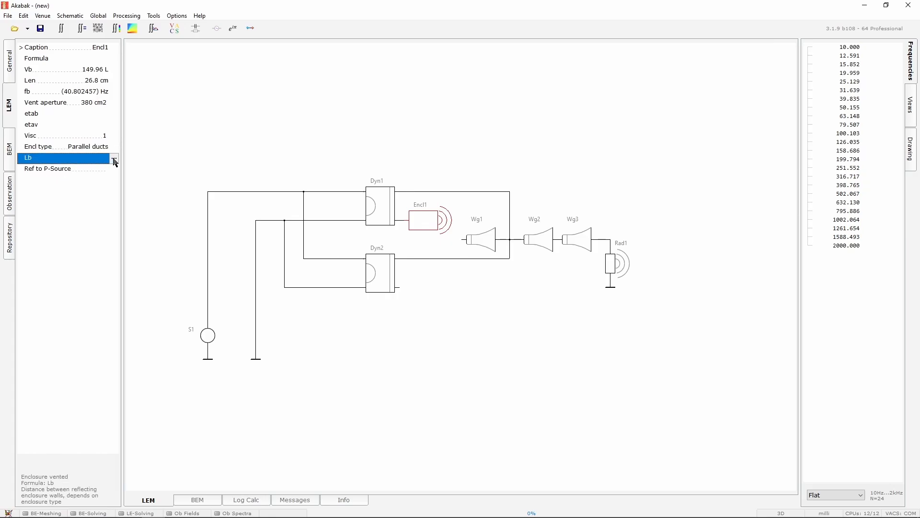
Set the enclosure's Lb distance between reflecting walls to 35.5 cm, taken from the speaker-to-port distance in Notepad
{"action": "left_click", "coordinate": [114, 158]}
{"action": "key", "text": "alt+Tab"}
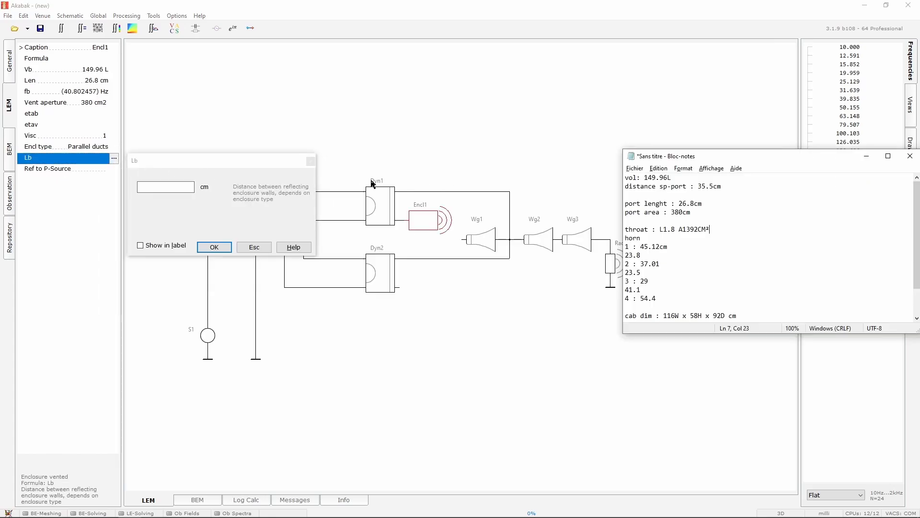
{"action": "left_click", "coordinate": [182, 188]}
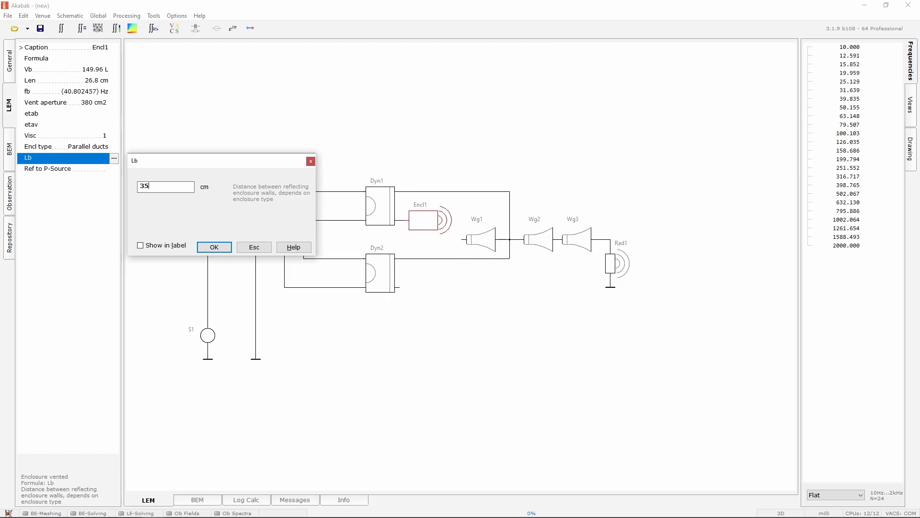
{"action": "key", "text": "alt+Tab"}
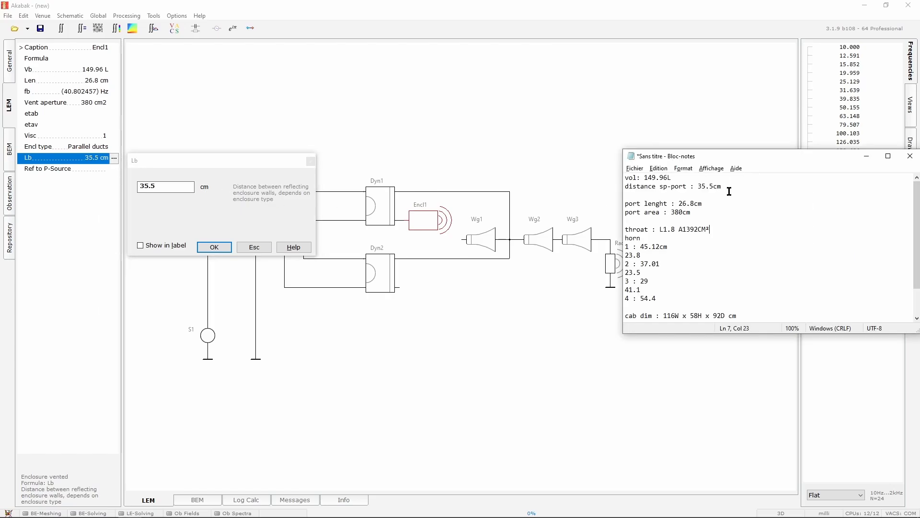
{"action": "left_click_drag", "start_coordinate": [743, 184], "coordinate": [605, 189]}
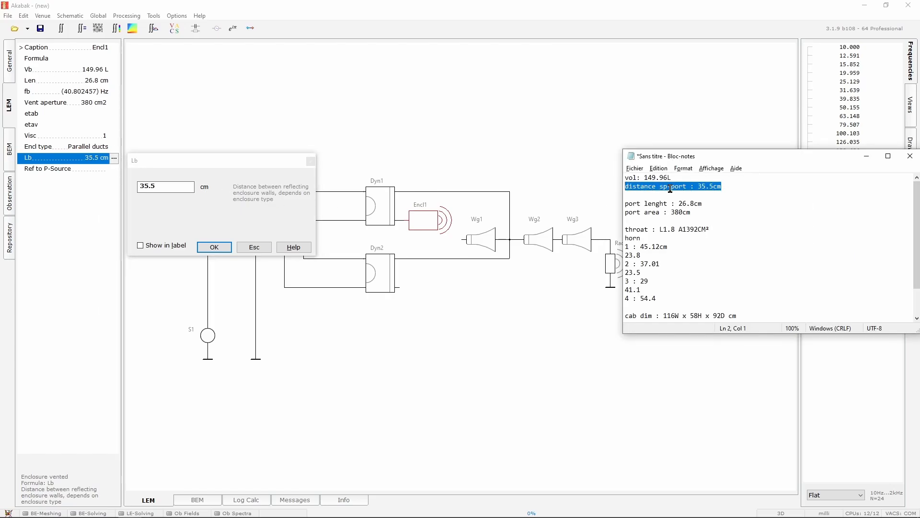
{"action": "left_click", "coordinate": [721, 187]}
{"action": "left_click", "coordinate": [226, 212]}
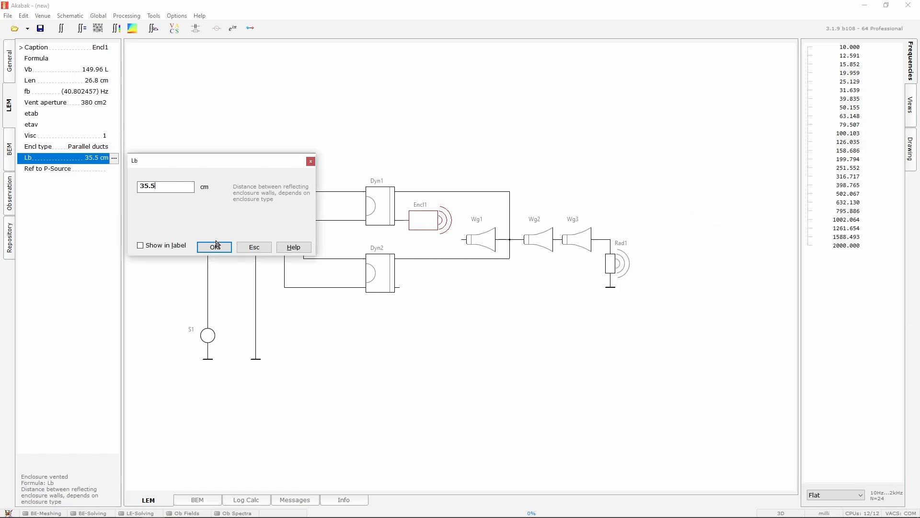
{"action": "left_click", "coordinate": [219, 246]}
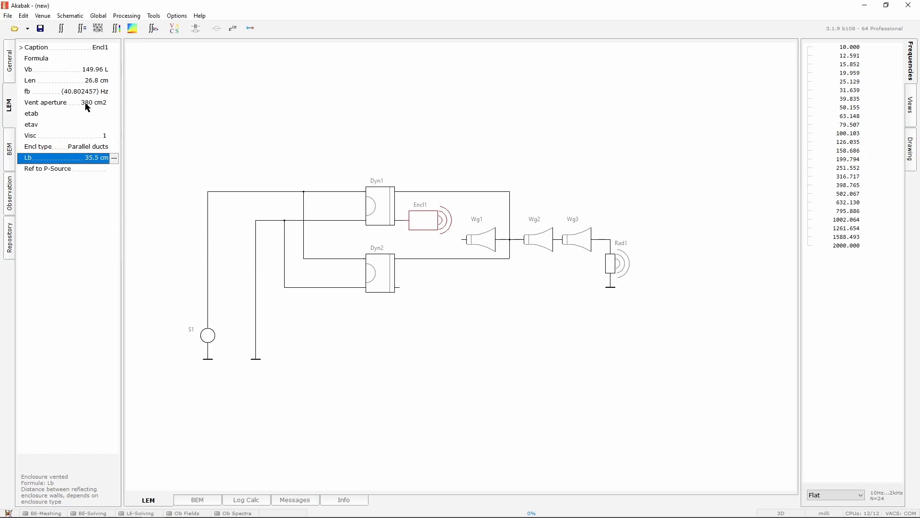
Duplicate the Encl1 enclosure and place the copy at the output of the second driver Dyn2
{"action": "left_click", "coordinate": [430, 198]}
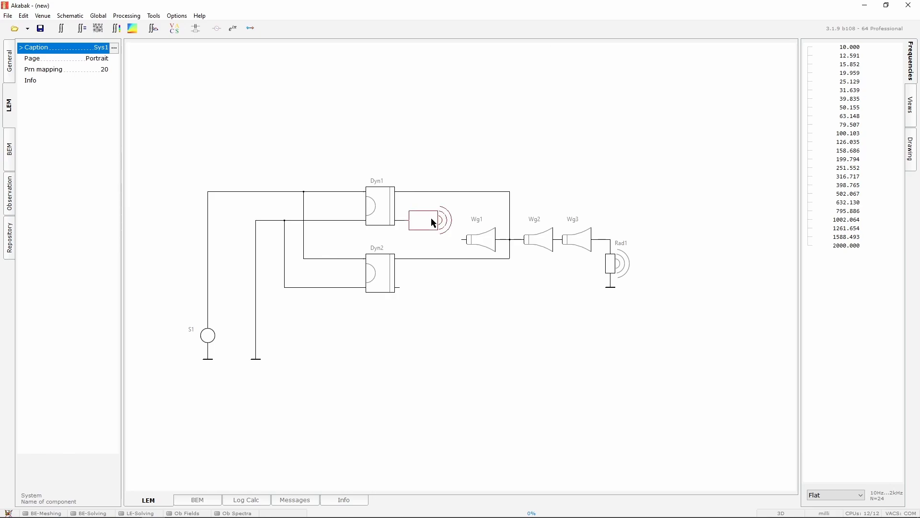
{"action": "left_click", "coordinate": [430, 219]}
{"action": "key", "text": "ctrl+v"}
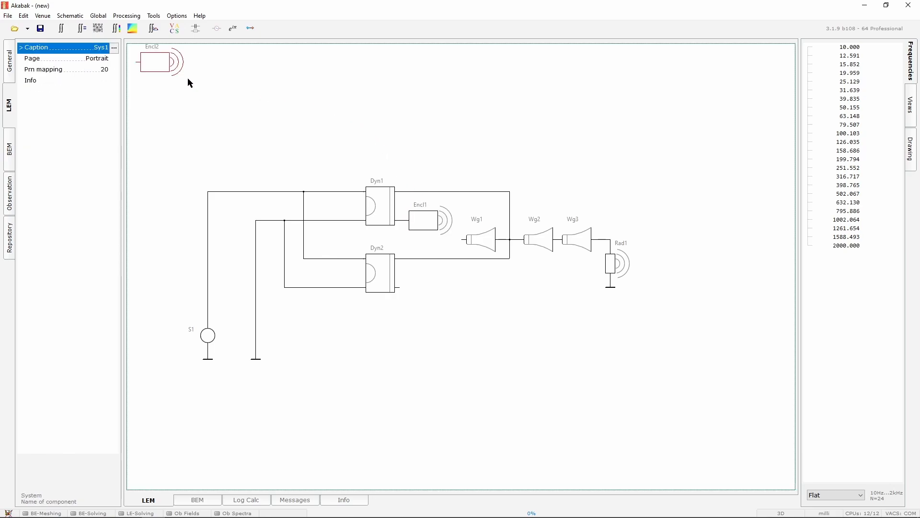
{"action": "left_click_drag", "start_coordinate": [144, 67], "coordinate": [415, 291]}
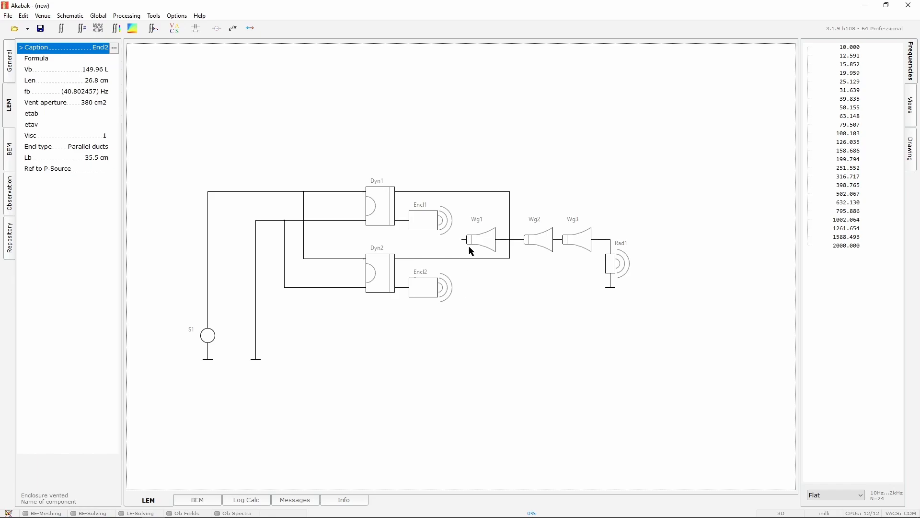
Open the throat settings of the first waveguide Wg1 and set its shape to Rectangle
{"action": "left_click", "coordinate": [480, 244]}
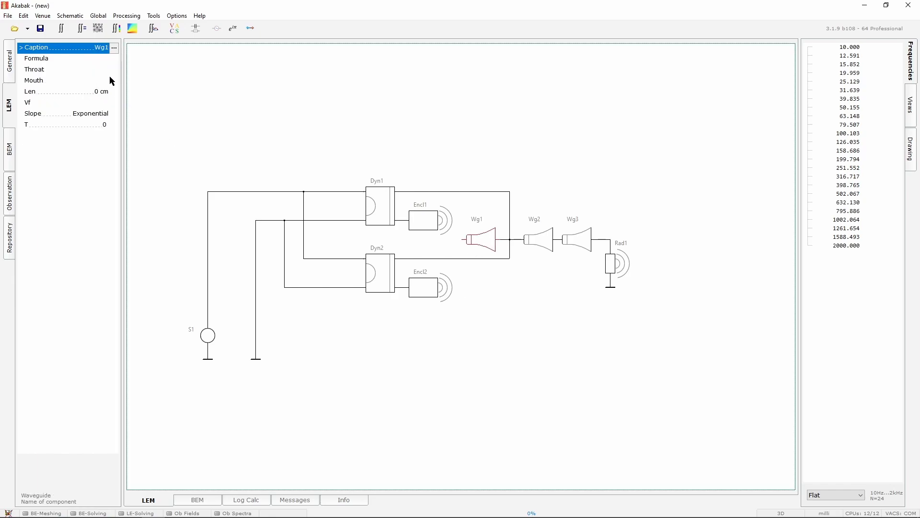
{"action": "left_click", "coordinate": [67, 70]}
{"action": "left_click", "coordinate": [114, 70]}
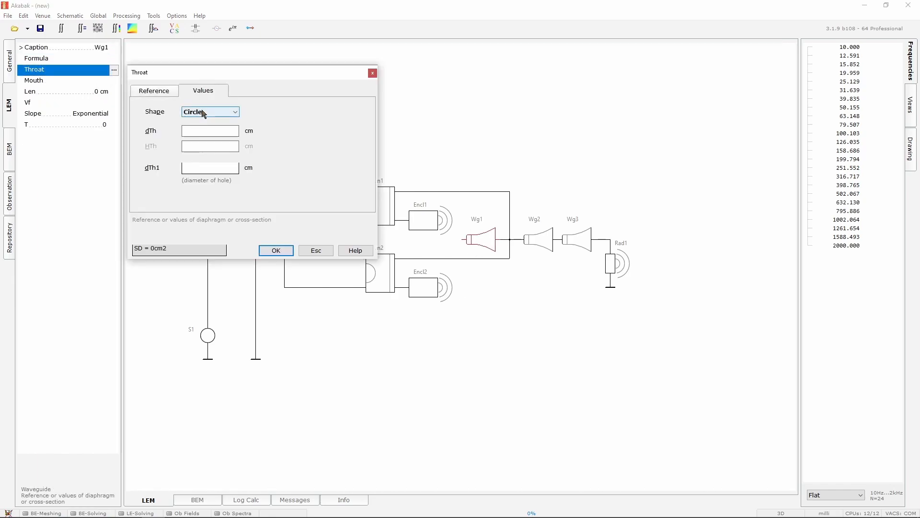
{"action": "scroll", "coordinate": [204, 114], "scroll_direction": "down", "scroll_amount": 2}
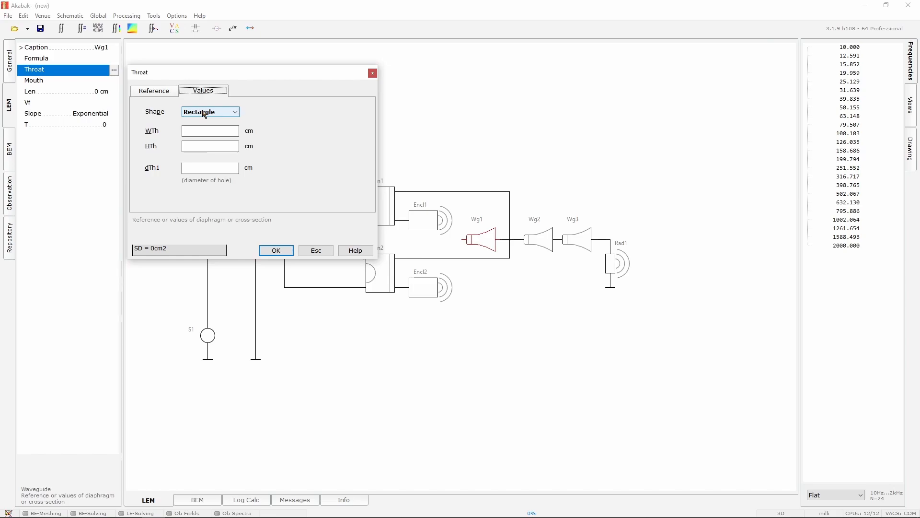
{"action": "left_click", "coordinate": [198, 131]}
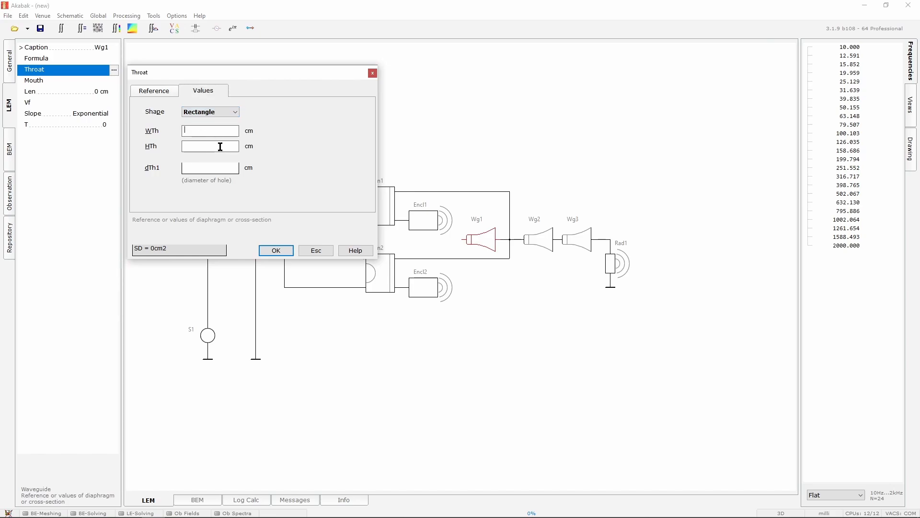
Switch to the Onshape model, orbit it, and measure the height of the horn's side panel edge
{"action": "key", "text": "alt+Tab"}
{"action": "key", "text": "alt+Tab"}
{"action": "key", "text": "alt+Tab"}
{"action": "right_click_drag", "start_coordinate": [514, 389], "coordinate": [412, 339]}
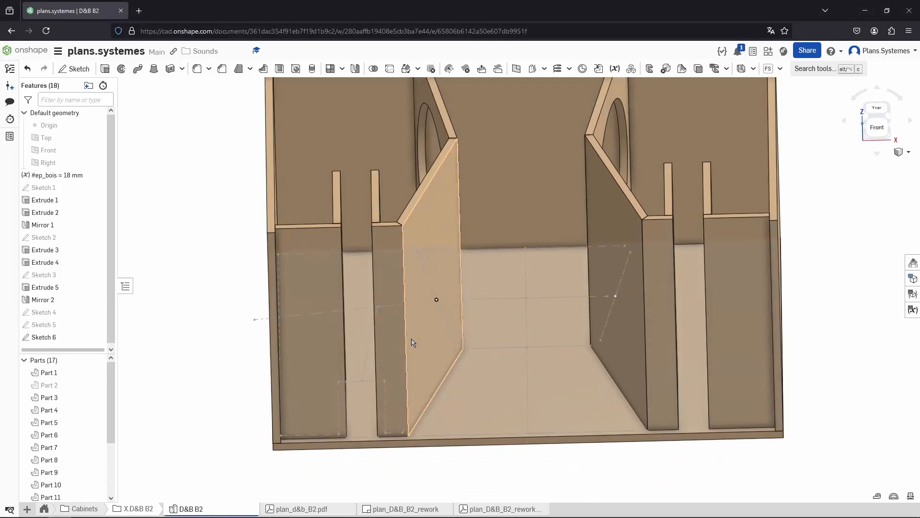
{"action": "left_click", "coordinate": [406, 342]}
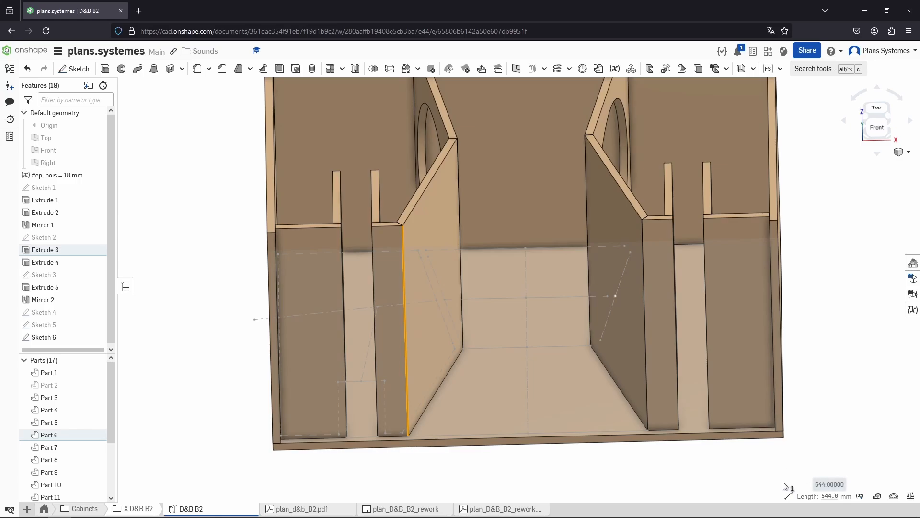
Record the inner height as 54.4cm in the Notepad measurement notes
{"action": "key", "text": "alt+Tab"}
{"action": "key", "text": "alt+Tab"}
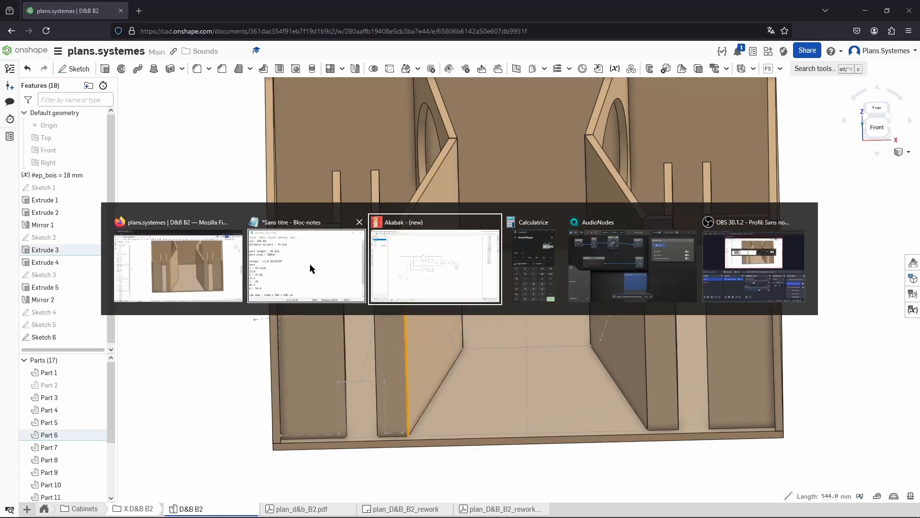
{"action": "left_click", "coordinate": [311, 268]}
{"action": "left_click", "coordinate": [675, 306]}
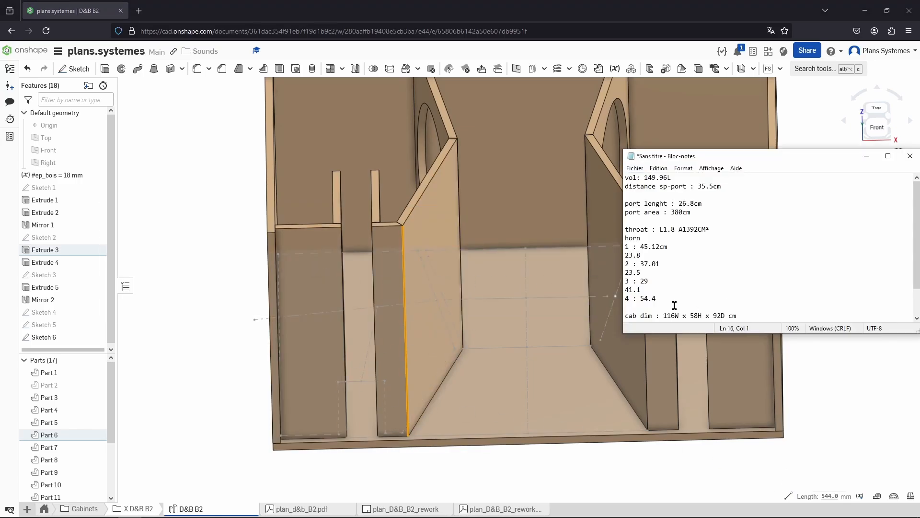
{"action": "type", "text": "54.4"}
{"action": "left_click_drag", "start_coordinate": [654, 306], "coordinate": [617, 307]}
{"action": "left_click", "coordinate": [673, 295]}
{"action": "key", "text": "Return"}
{"action": "scroll", "coordinate": [673, 299], "scroll_direction": "down", "scroll_amount": 2}
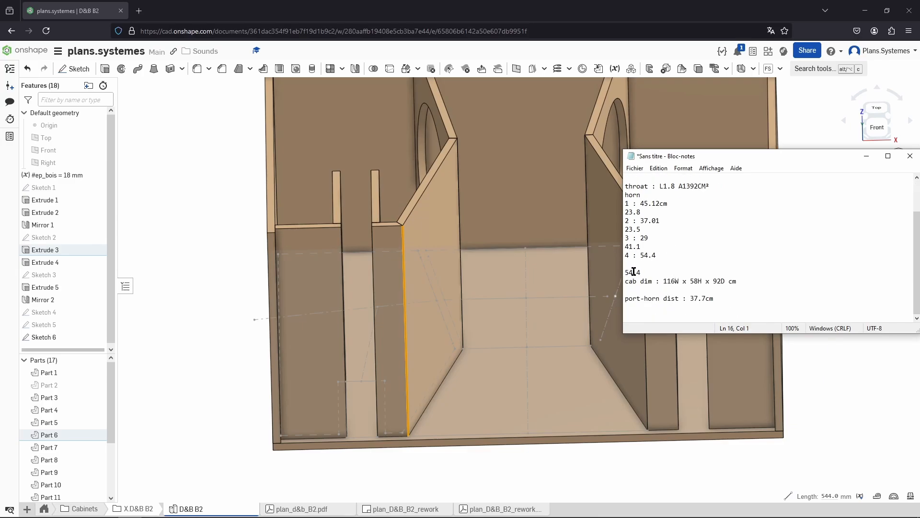
{"action": "type", "text": "inner height"}
Set Wg1's rectangular throat to 45.12 cm wide and 54.4 cm high
{"action": "key", "text": "alt+Tab"}
{"action": "key", "text": "Tab"}
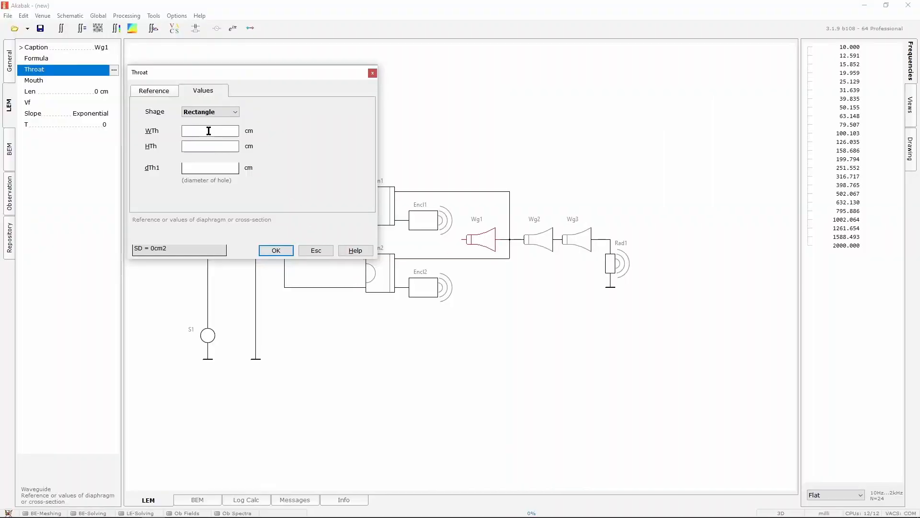
{"action": "key", "text": "alt+Tab"}
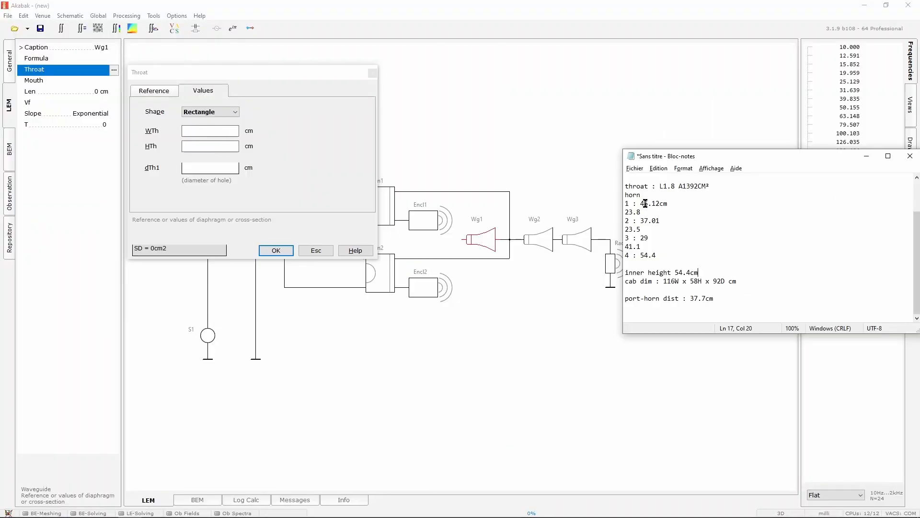
{"action": "left_click_drag", "start_coordinate": [640, 203], "coordinate": [660, 203]}
{"action": "left_click", "coordinate": [191, 130]}
{"action": "type", "text": "45.12"}
{"action": "left_click", "coordinate": [210, 147]}
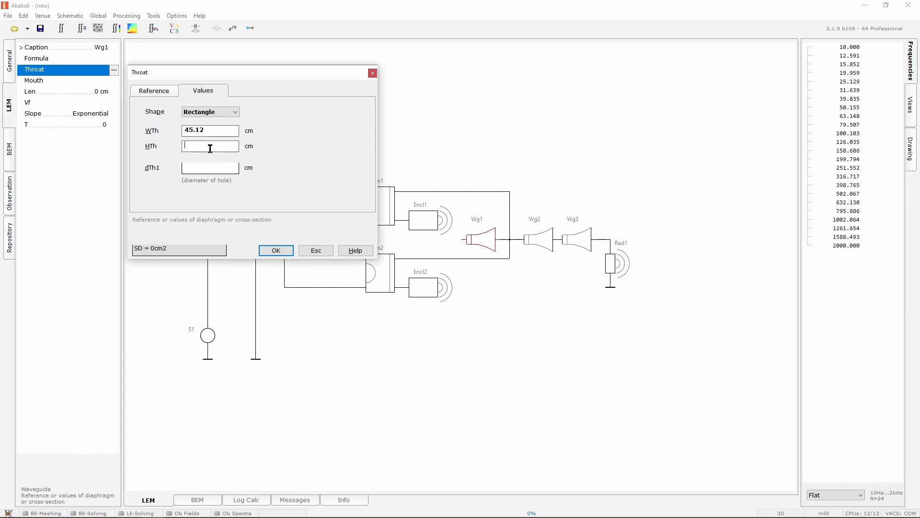
{"action": "type", "text": "54.4"}
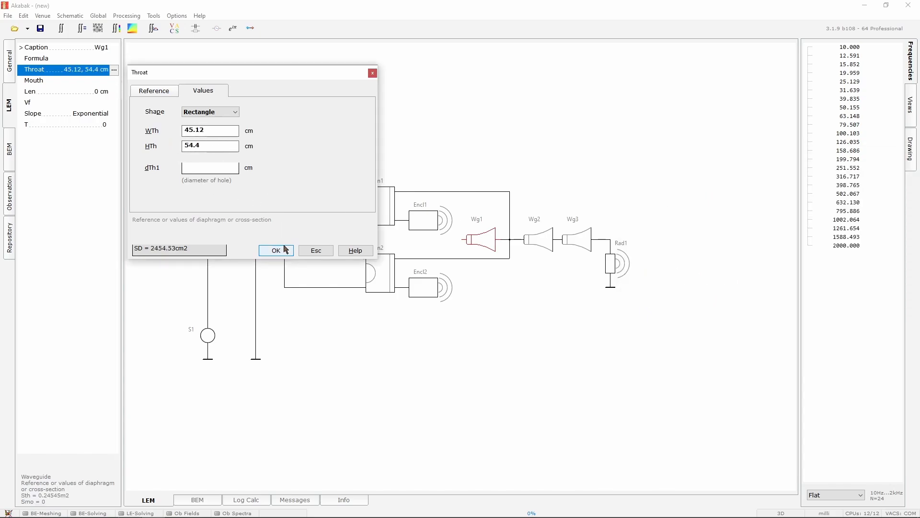
{"action": "left_click", "coordinate": [277, 251]}
Set Wg1's mouth to a rectangle 37.01 cm wide and 54.4 cm high
{"action": "left_click", "coordinate": [109, 83]}
{"action": "left_click", "coordinate": [114, 81]}
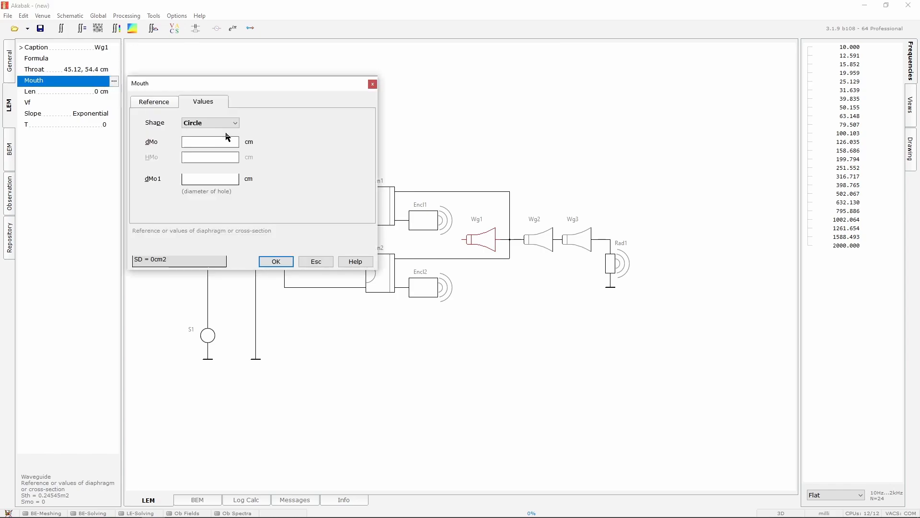
{"action": "key", "text": "alt+Tab"}
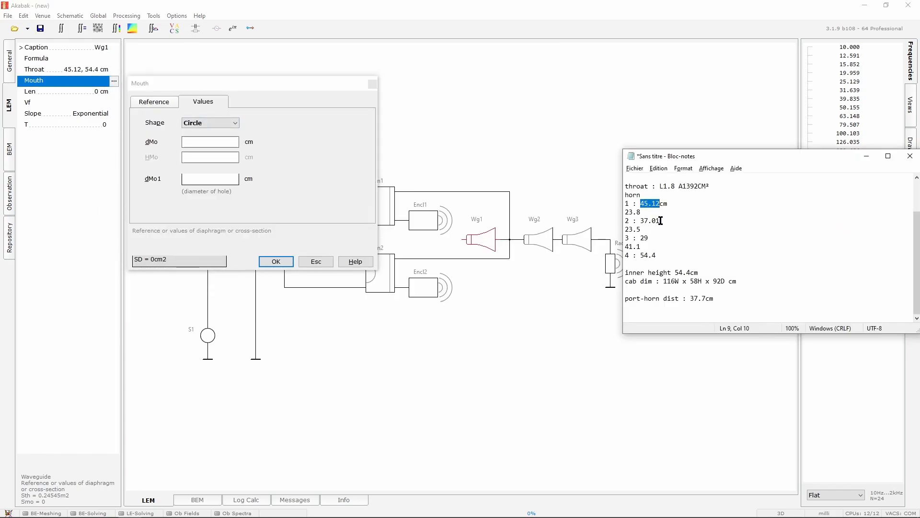
{"action": "left_click_drag", "start_coordinate": [661, 221], "coordinate": [641, 220]}
{"action": "key", "text": "ctrl+c"}
{"action": "left_click", "coordinate": [185, 142]}
{"action": "key", "text": "ctrl+v"}
{"action": "scroll", "coordinate": [213, 123], "scroll_direction": "down", "scroll_amount": 1}
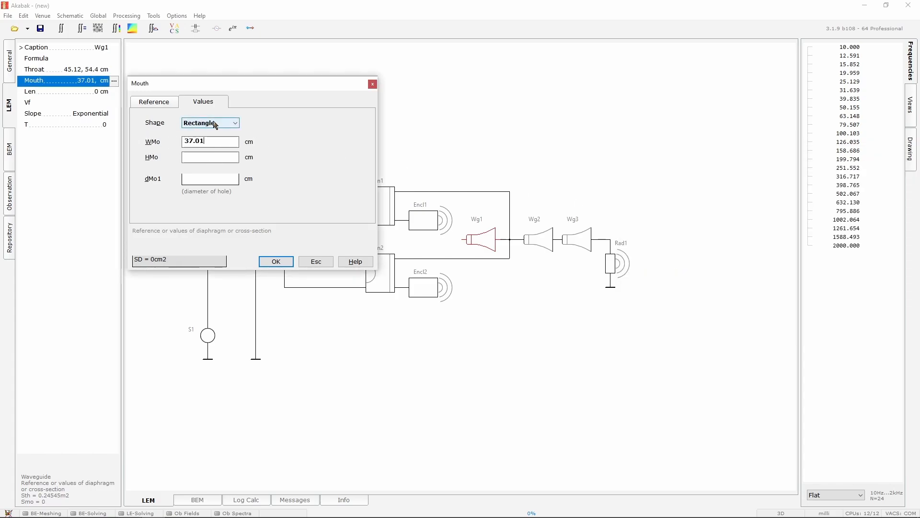
{"action": "left_click", "coordinate": [210, 157]}
{"action": "type", "text": "54.4"}
{"action": "key", "text": "Return"}
Set Wg1's length to 23.8 cm and its slope to Conical
{"action": "double_click", "coordinate": [115, 92]}
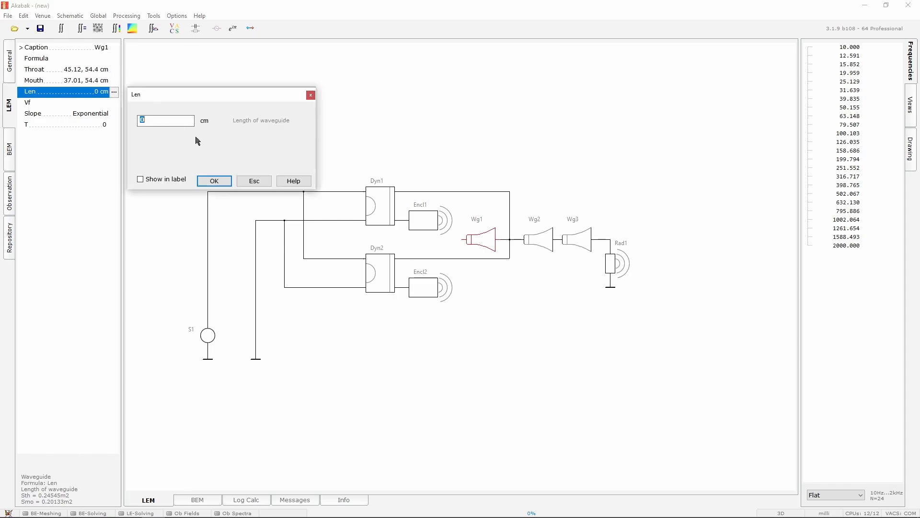
{"action": "key", "text": "alt+Tab"}
{"action": "left_click_drag", "start_coordinate": [650, 229], "coordinate": [593, 214]}
{"action": "double_click", "coordinate": [140, 120]}
{"action": "key", "text": "ctrl+v"}
{"action": "left_click", "coordinate": [213, 181]}
{"action": "left_click", "coordinate": [111, 115]}
{"action": "left_click", "coordinate": [113, 114]}
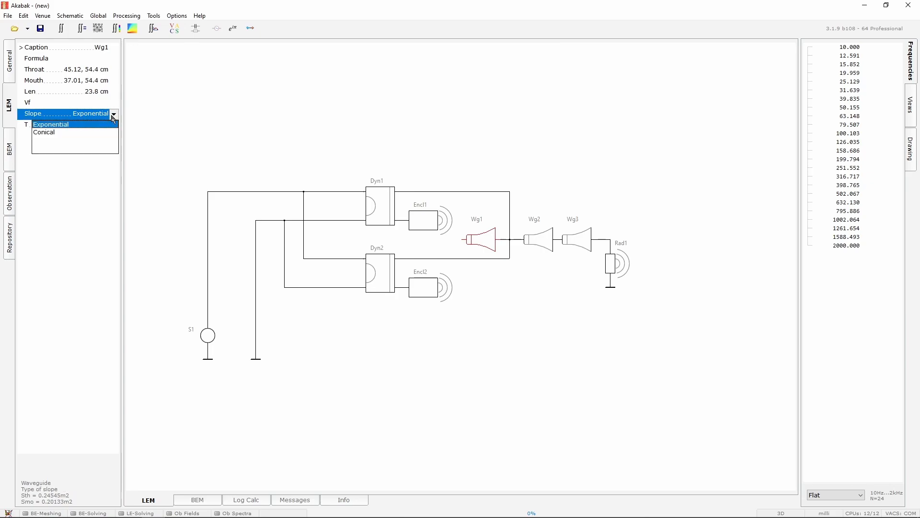
{"action": "left_click", "coordinate": [66, 133]}
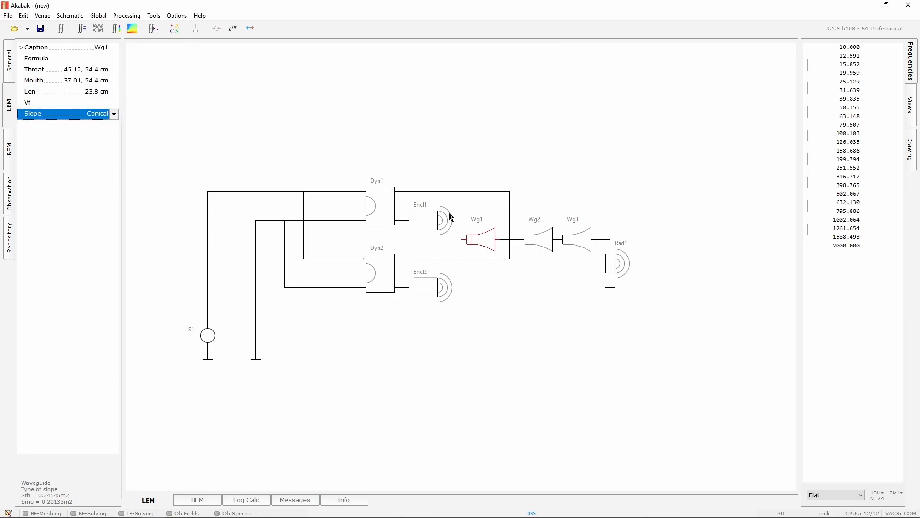
Set Wg2's rectangular throat to 37.01 cm wide and 29 cm high, copying the values from the notes
{"action": "left_click", "coordinate": [531, 246]}
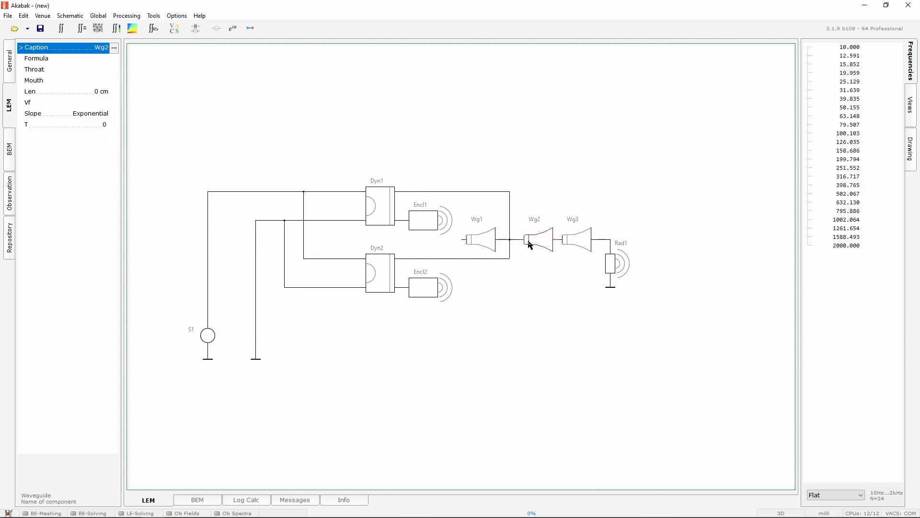
{"action": "left_click", "coordinate": [111, 70]}
{"action": "left_click", "coordinate": [114, 70]}
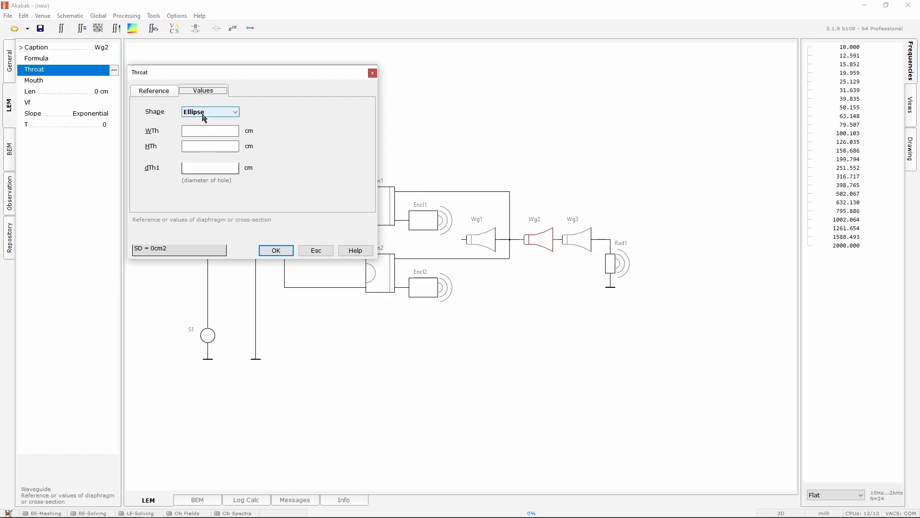
{"action": "key", "text": "alt+Tab"}
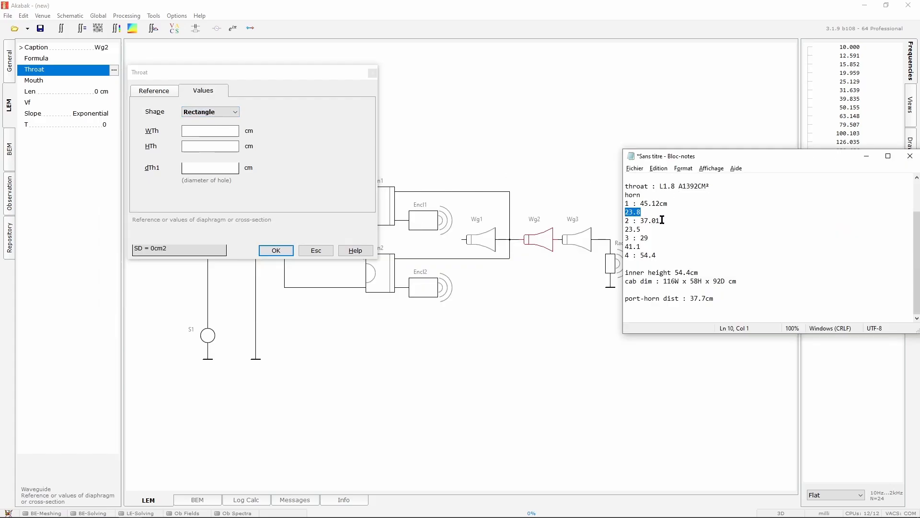
{"action": "left_click_drag", "start_coordinate": [664, 220], "coordinate": [641, 221]}
{"action": "left_click", "coordinate": [225, 130]}
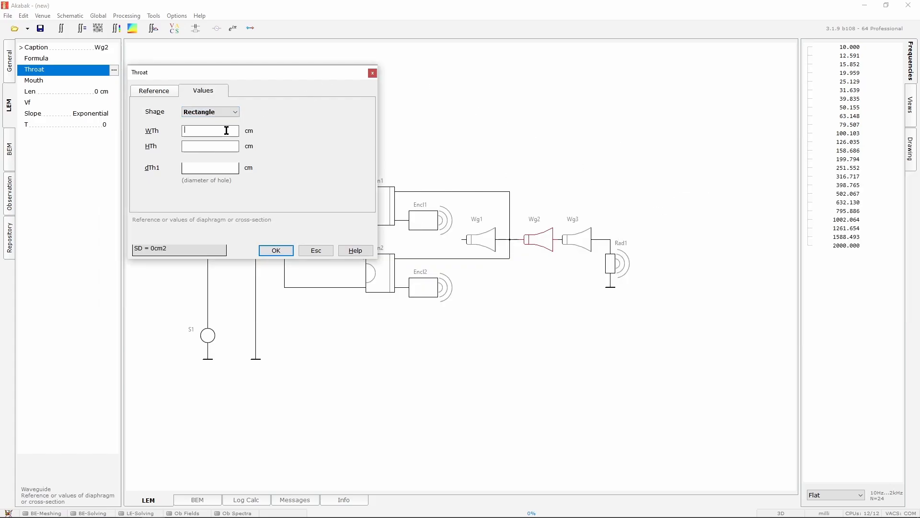
{"action": "key", "text": "ctrl+v"}
{"action": "key", "text": "alt+Tab"}
{"action": "left_click_drag", "start_coordinate": [657, 238], "coordinate": [644, 238]}
{"action": "left_click", "coordinate": [213, 145]}
{"action": "key", "text": "ctrl+v"}
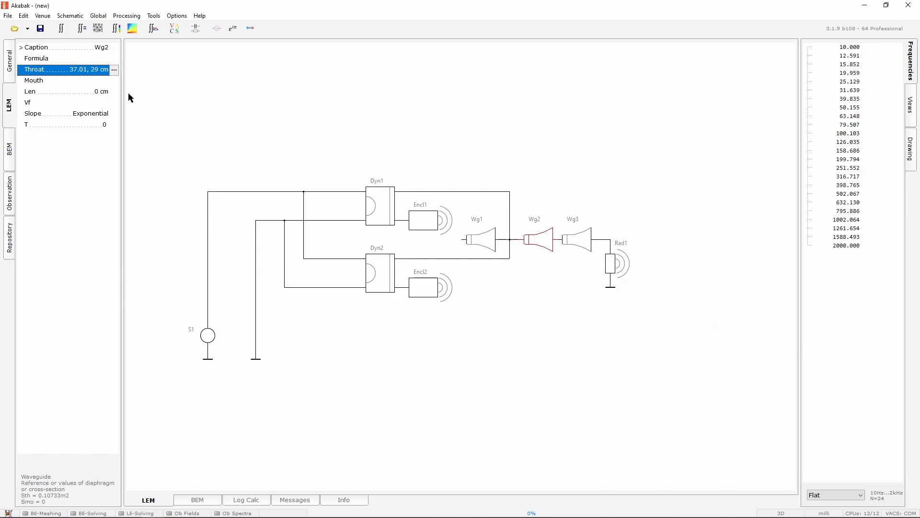
{"action": "left_click", "coordinate": [114, 81]}
{"action": "key", "text": "alt+Tab"}
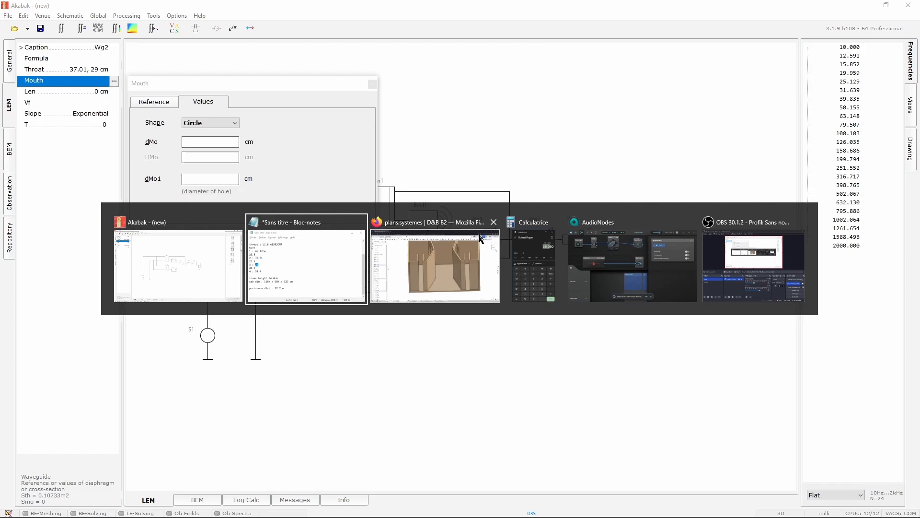
{"action": "left_click", "coordinate": [215, 249]}
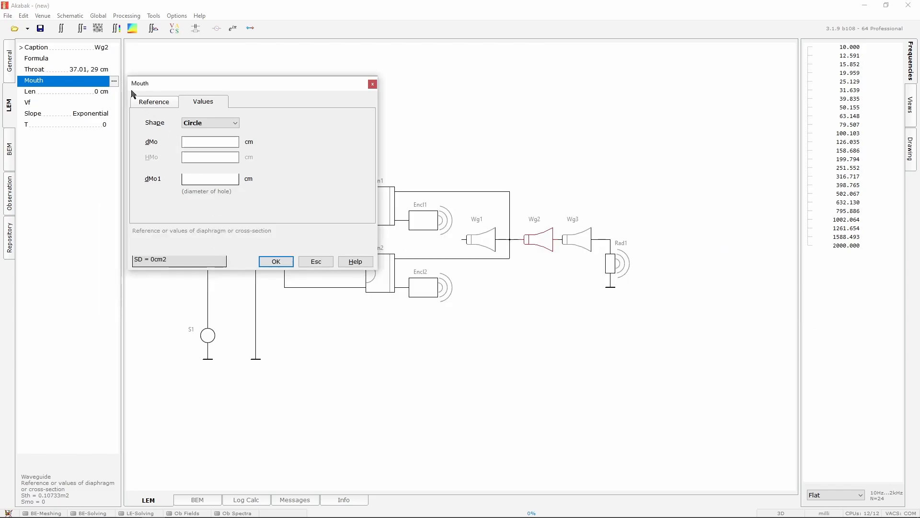
{"action": "left_click", "coordinate": [314, 261]}
Set Wg2's throat height to 54.4 cm
{"action": "left_click", "coordinate": [115, 69]}
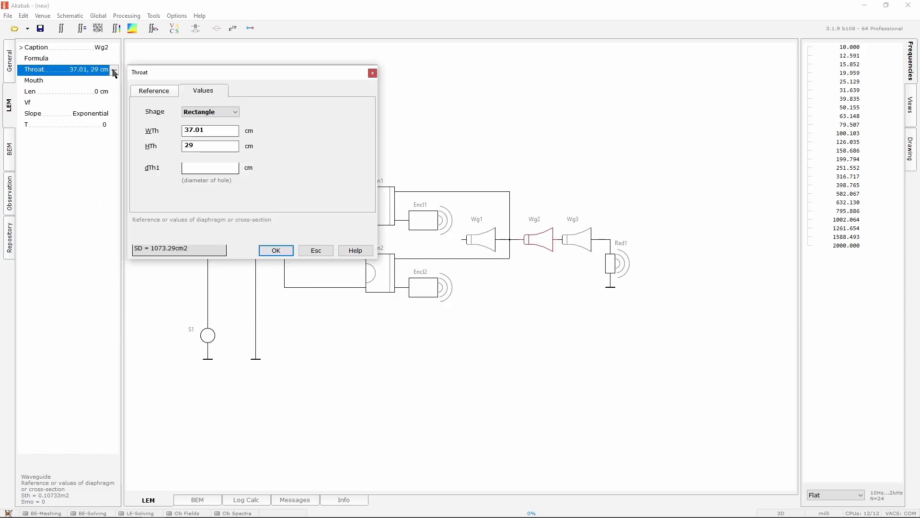
{"action": "double_click", "coordinate": [215, 150]}
{"action": "type", "text": "54.4"}
{"action": "key", "text": "Return"}
Set Wg2's mouth to a rectangle 29 cm wide and 54.4 cm high
{"action": "left_click", "coordinate": [114, 80]}
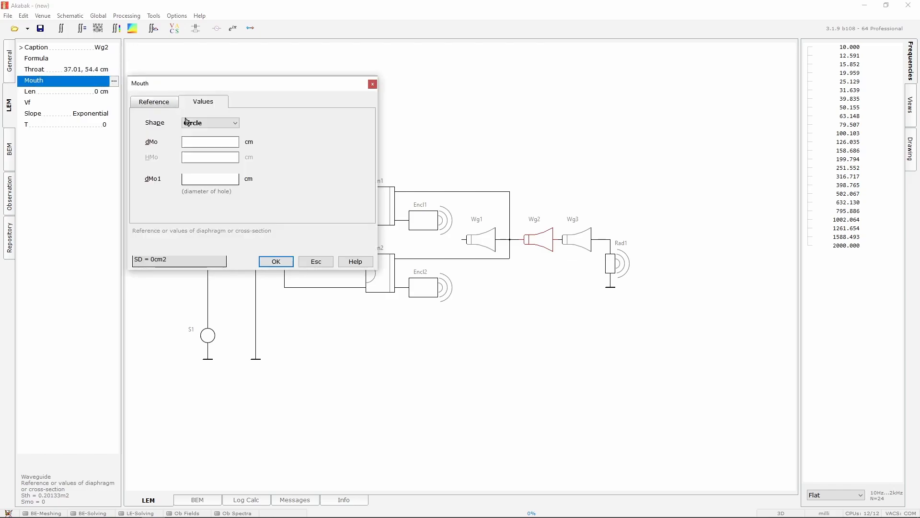
{"action": "key", "text": "alt+Tab"}
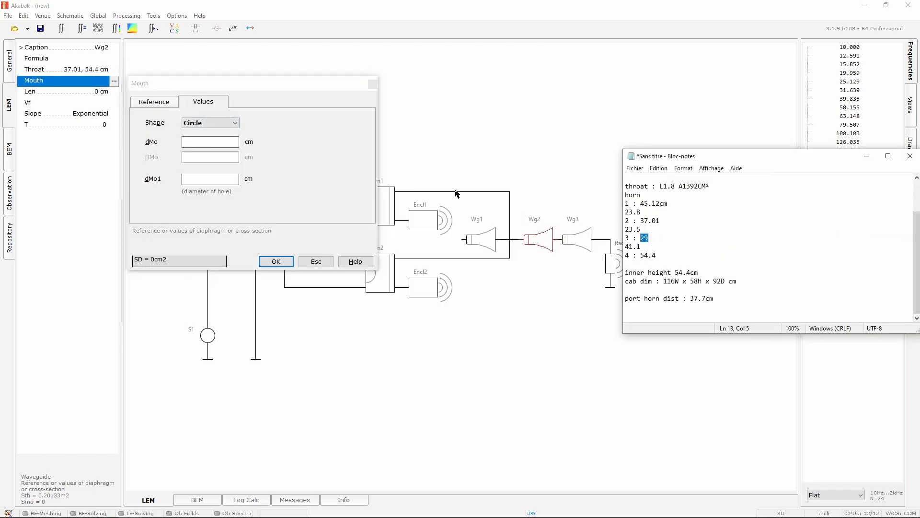
{"action": "key", "text": "ctrl+v"}
{"action": "left_click", "coordinate": [220, 144]}
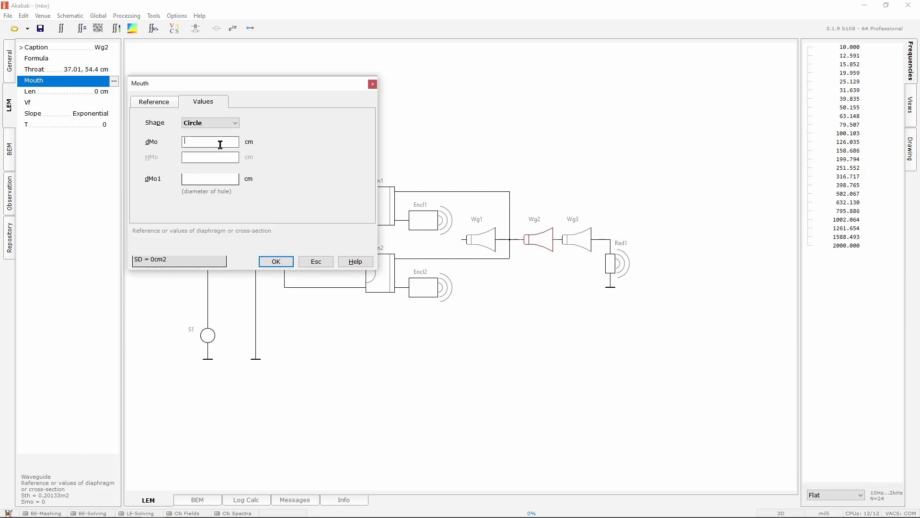
{"action": "scroll", "coordinate": [218, 125], "scroll_direction": "down", "scroll_amount": 1}
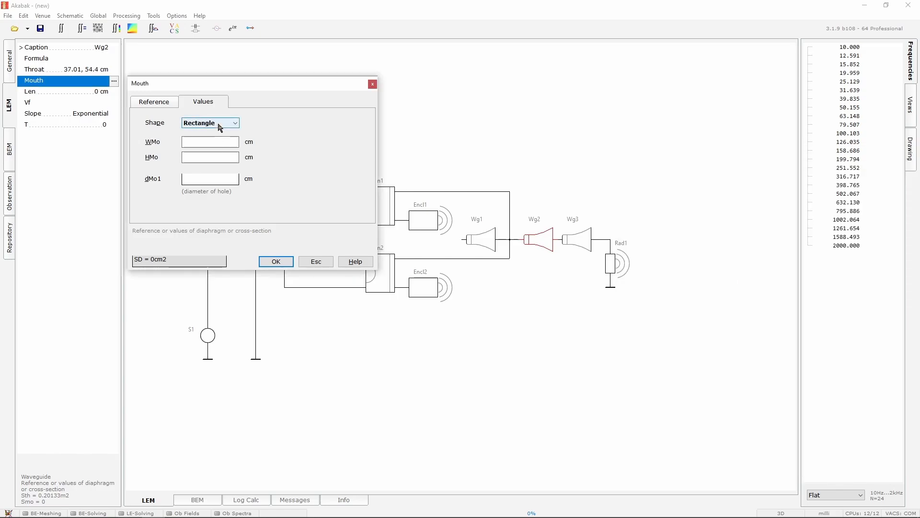
{"action": "left_click", "coordinate": [215, 141]}
{"action": "key", "text": "ctrl+v"}
{"action": "left_click", "coordinate": [217, 156]}
{"action": "type", "text": "5"}
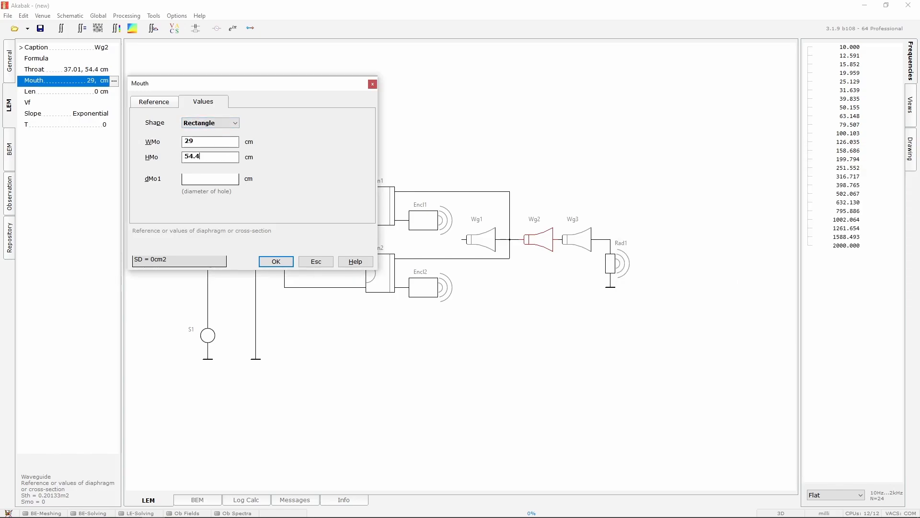
{"action": "key", "text": "Return"}
Set Wg2's length to 23.5 cm and its slope to Conical
{"action": "left_click", "coordinate": [97, 91]}
{"action": "left_click", "coordinate": [114, 91]}
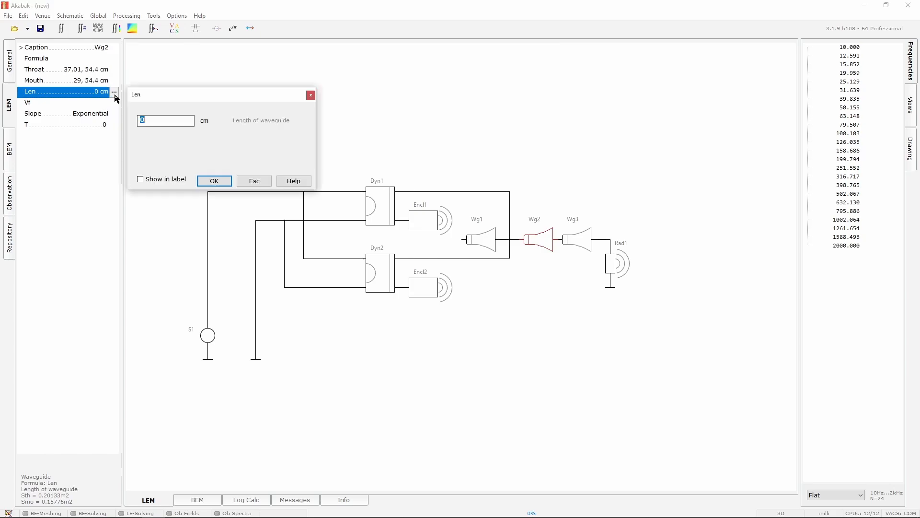
{"action": "key", "text": "alt+Tab"}
{"action": "left_click_drag", "start_coordinate": [656, 229], "coordinate": [625, 229]}
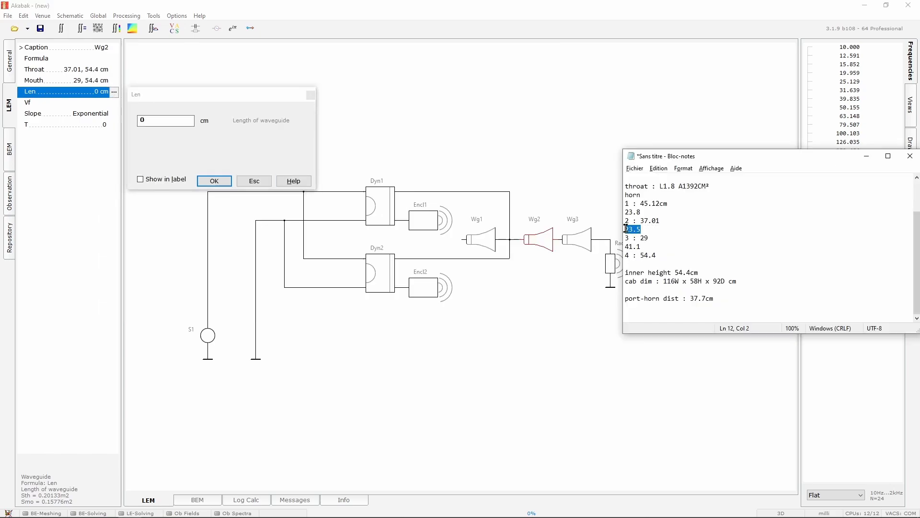
{"action": "key", "text": "alt+Tab"}
{"action": "key", "text": "ctrl+v"}
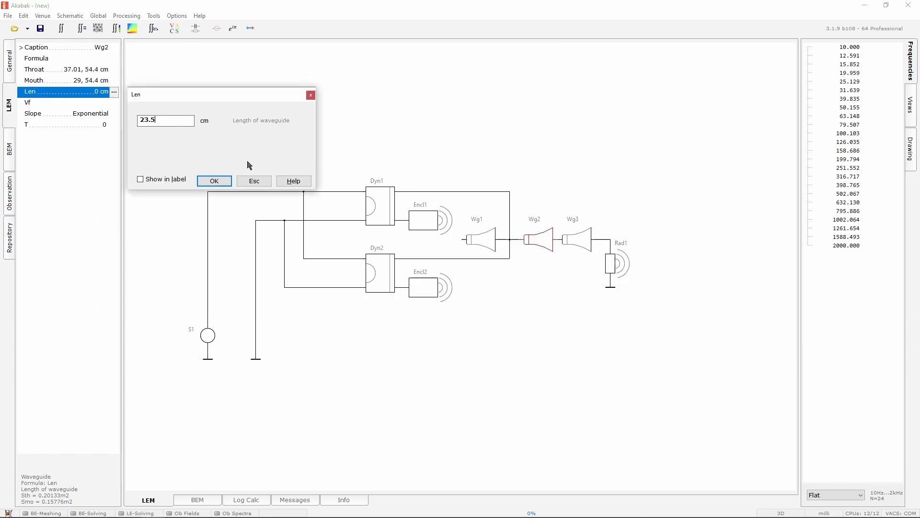
{"action": "left_click", "coordinate": [214, 180]}
{"action": "left_click", "coordinate": [113, 117]}
{"action": "left_click", "coordinate": [114, 119]}
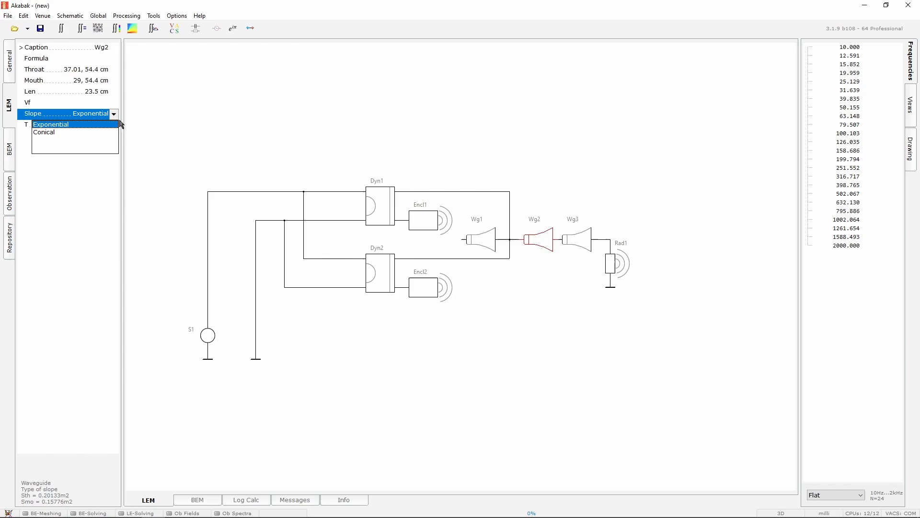
{"action": "left_click", "coordinate": [85, 131]}
Set Wg3's rectangular throat to 29 cm wide and 54.4 cm high
{"action": "left_click", "coordinate": [170, 133]}
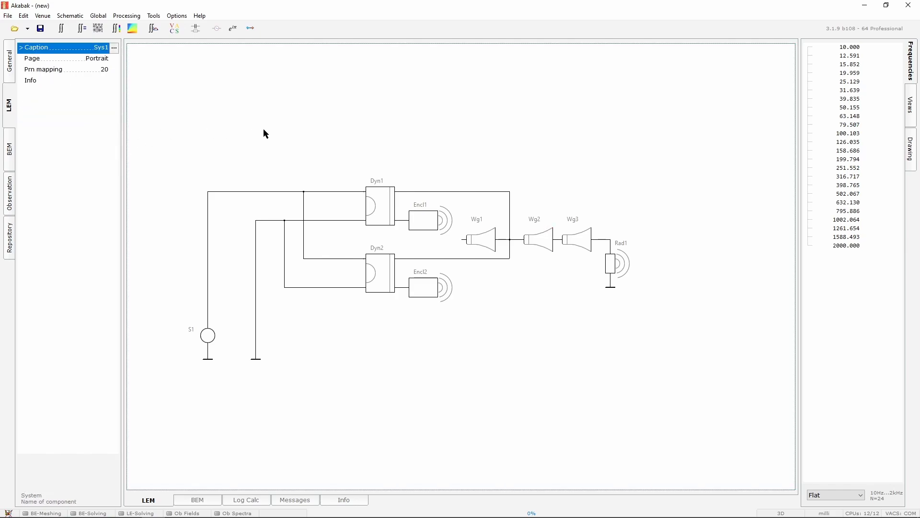
{"action": "left_click", "coordinate": [580, 237]}
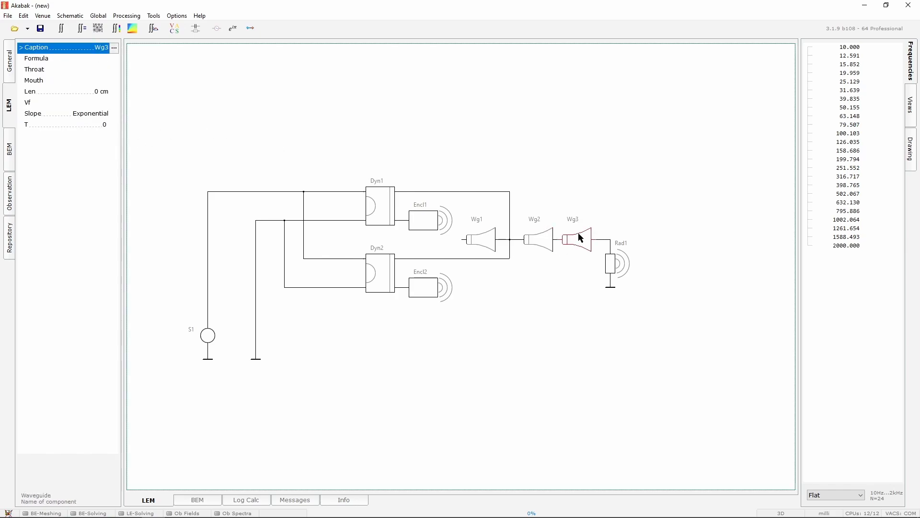
{"action": "left_click", "coordinate": [112, 71]}
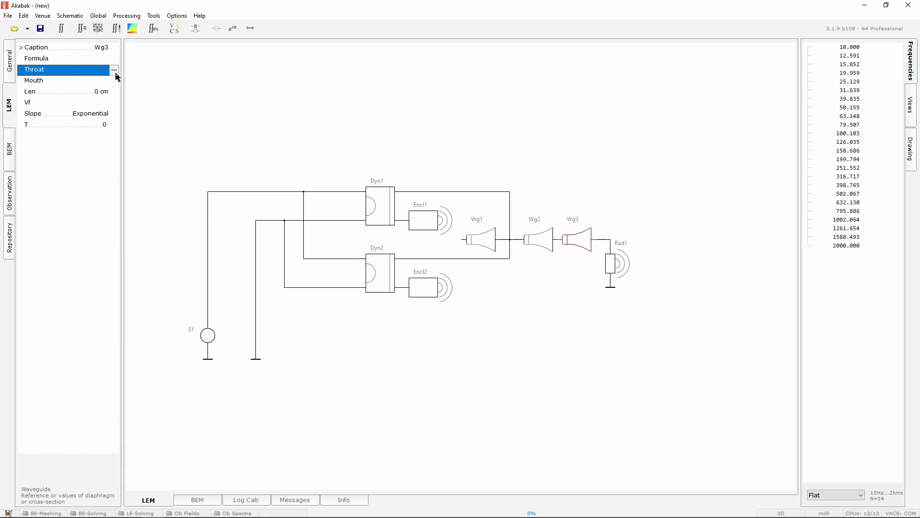
{"action": "key", "text": "alt+Tab"}
{"action": "left_click_drag", "start_coordinate": [649, 238], "coordinate": [643, 239]}
{"action": "key", "text": "ctrl+c"}
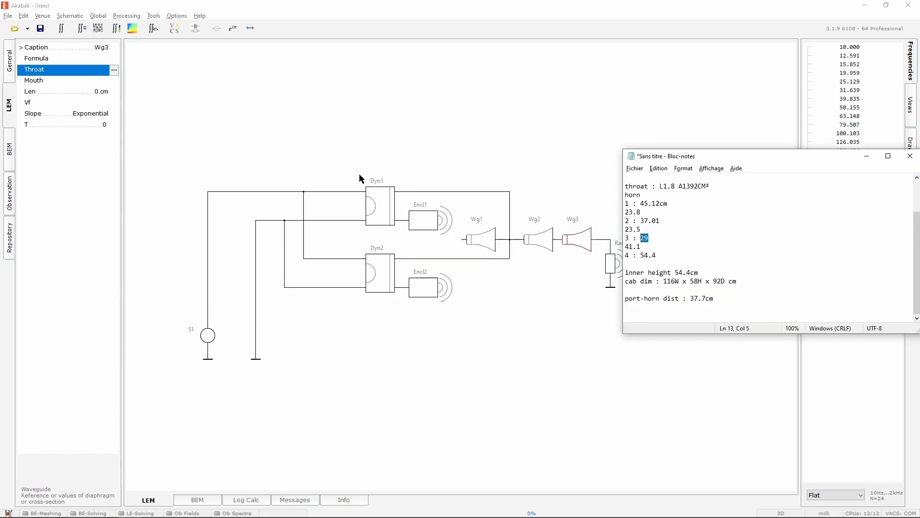
{"action": "left_click", "coordinate": [114, 70]}
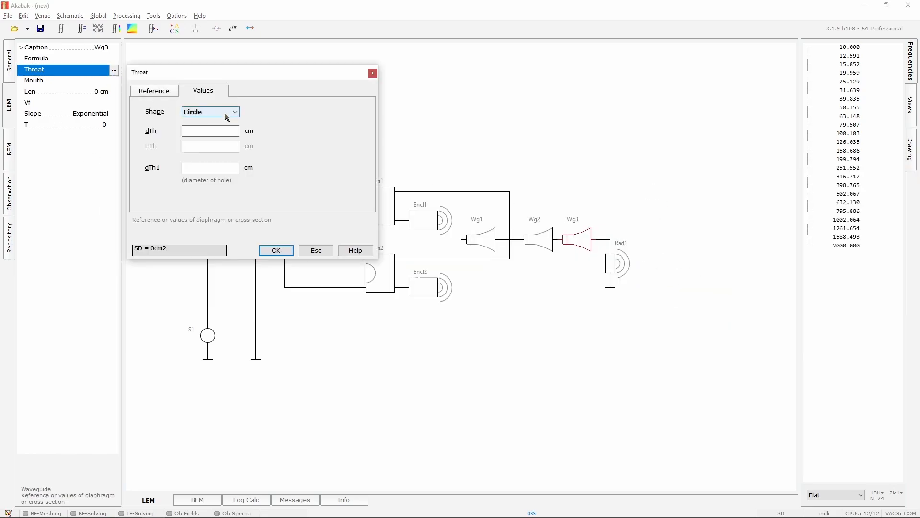
{"action": "scroll", "coordinate": [227, 116], "scroll_direction": "down", "scroll_amount": 1}
{"action": "left_click", "coordinate": [212, 129]}
{"action": "key", "text": "ctrl+v"}
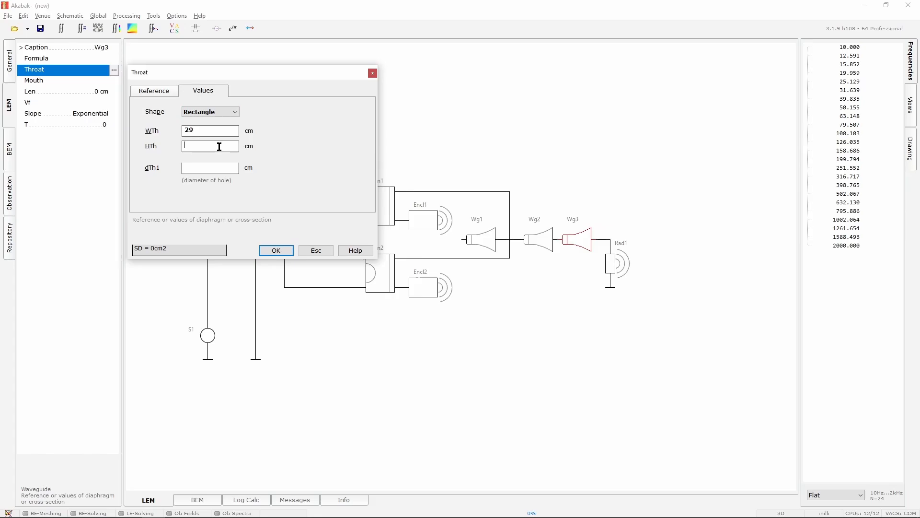
{"action": "type", "text": "54.4"}
{"action": "key", "text": "Return"}
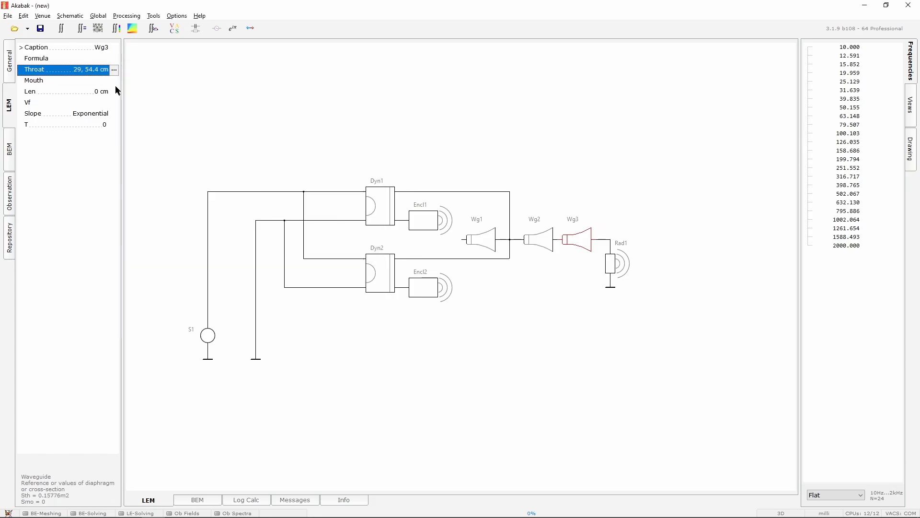
Set Wg3's mouth to a rectangle 54.4 cm wide and 54.4 cm high
{"action": "double_click", "coordinate": [114, 81]}
{"action": "key", "text": "alt+Tab"}
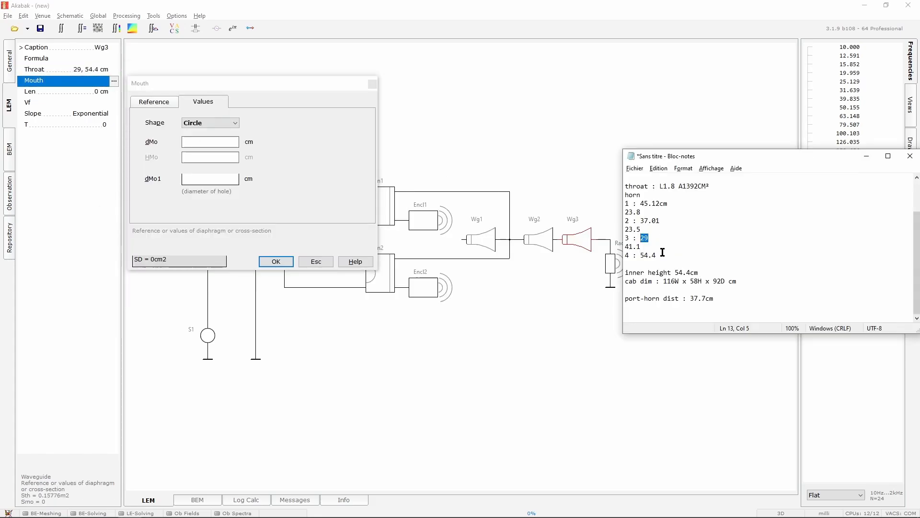
{"action": "left_click_drag", "start_coordinate": [663, 252], "coordinate": [641, 254]}
{"action": "key", "text": "ctrl+c"}
{"action": "left_click", "coordinate": [216, 123]}
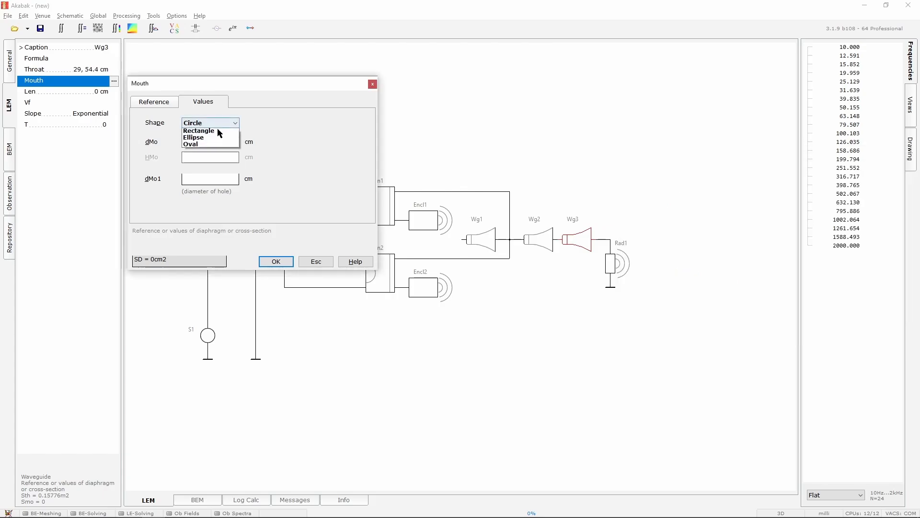
{"action": "left_click", "coordinate": [214, 138]}
{"action": "left_click", "coordinate": [212, 142]}
{"action": "key", "text": "ctrl+v"}
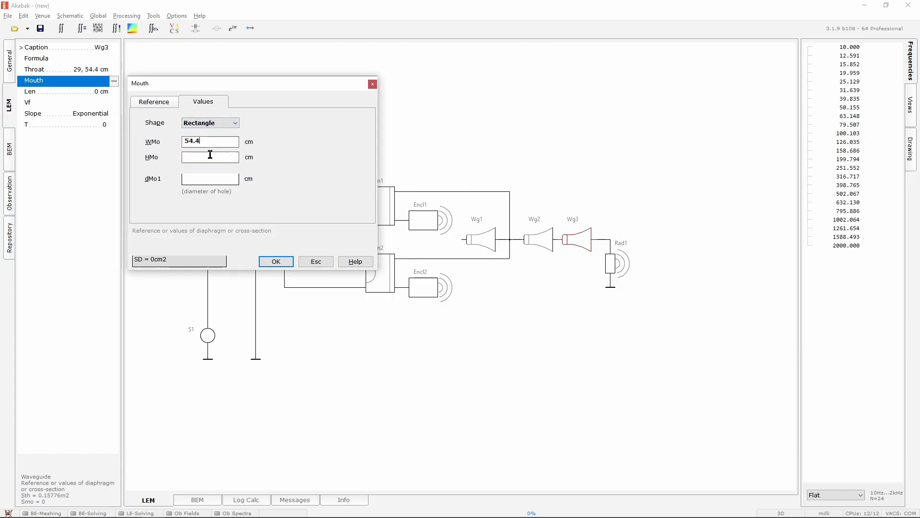
{"action": "left_click", "coordinate": [211, 155]}
{"action": "key", "text": "ctrl+v"}
{"action": "left_click", "coordinate": [276, 261]}
Set Wg3's length to 41.1 cm and its slope to Conical
{"action": "left_click", "coordinate": [117, 94]}
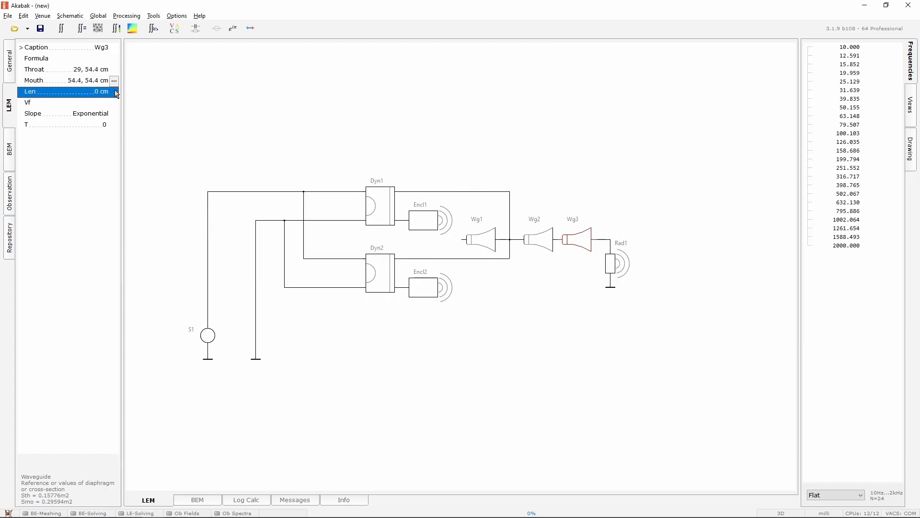
{"action": "left_click", "coordinate": [115, 92]}
{"action": "key", "text": "alt+Tab"}
{"action": "left_click_drag", "start_coordinate": [649, 247], "coordinate": [626, 246]}
{"action": "key", "text": "ctrl+c"}
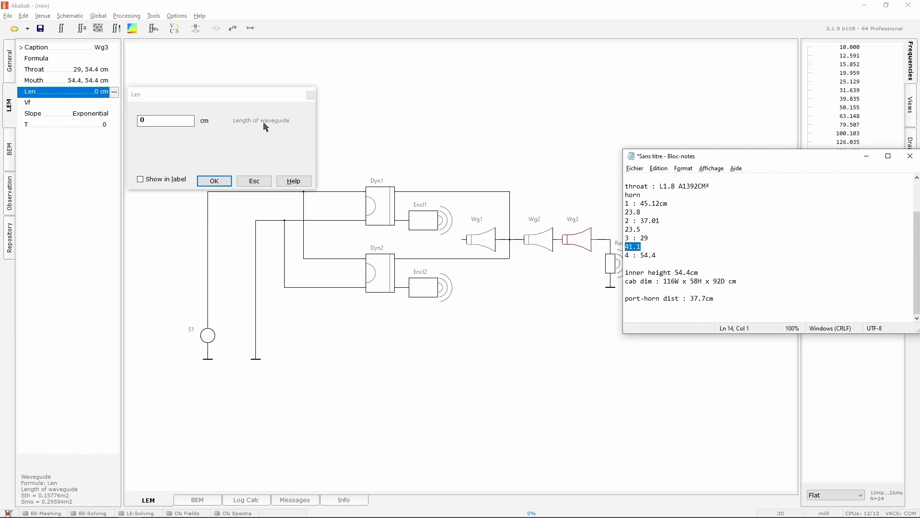
{"action": "left_click", "coordinate": [187, 123]}
{"action": "key", "text": "ctrl+v"}
{"action": "left_click", "coordinate": [223, 181]}
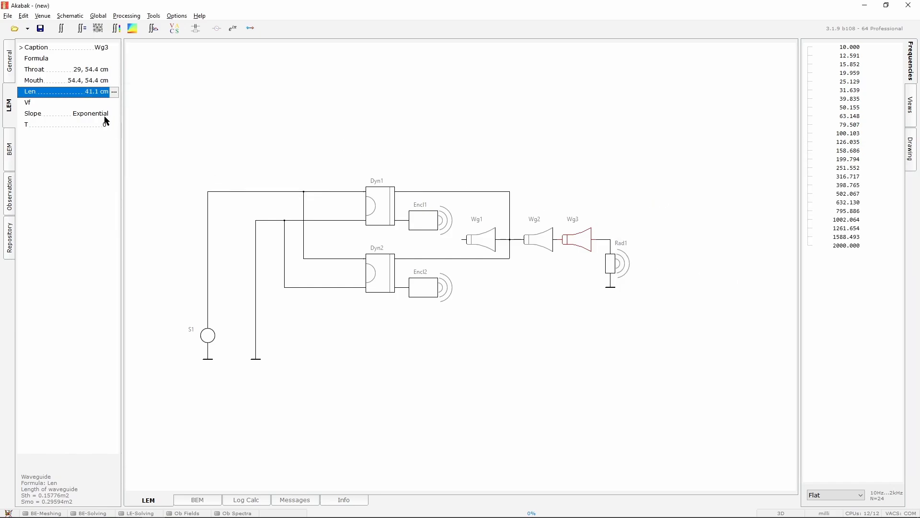
{"action": "left_click", "coordinate": [106, 117]}
{"action": "left_click", "coordinate": [115, 115]}
{"action": "left_click", "coordinate": [88, 133]}
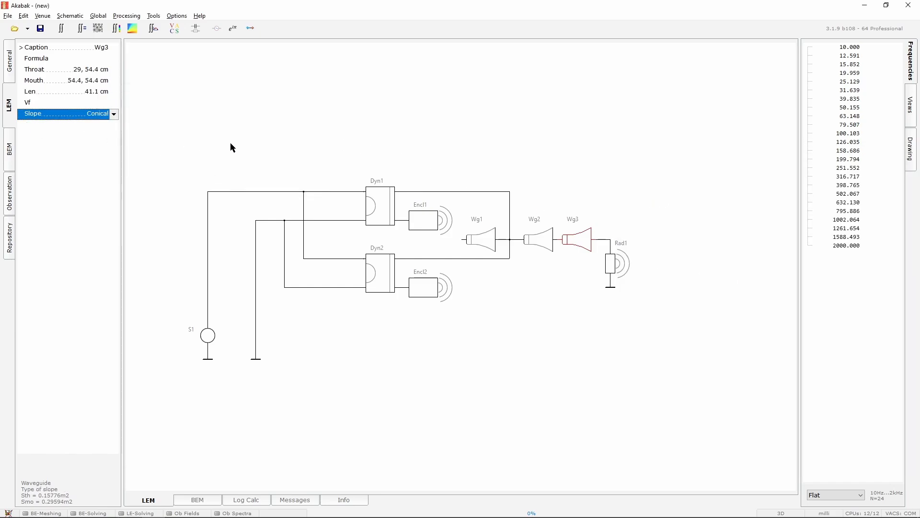
Set the radiator Rad1's application to Lumped element and reference it to waveguide Wg3
{"action": "left_click", "coordinate": [466, 153]}
{"action": "left_click", "coordinate": [610, 261]}
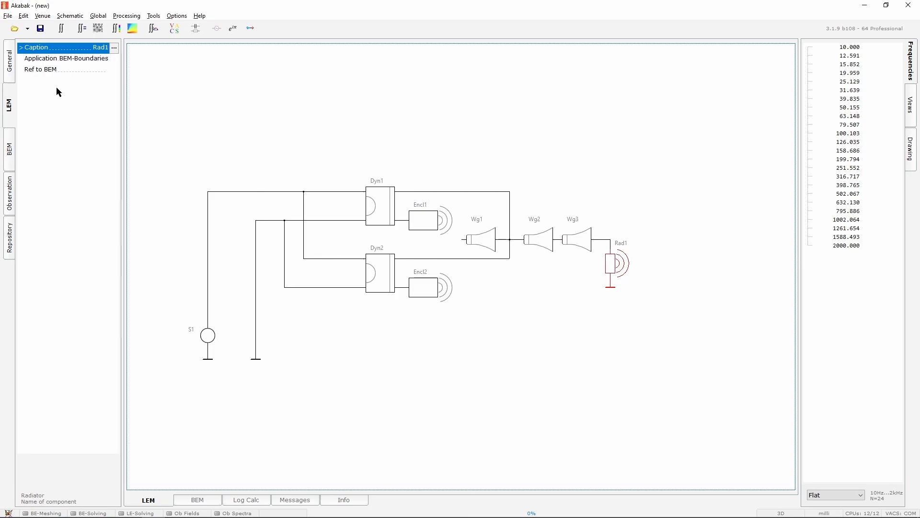
{"action": "left_click", "coordinate": [111, 59]}
{"action": "left_click", "coordinate": [115, 59]}
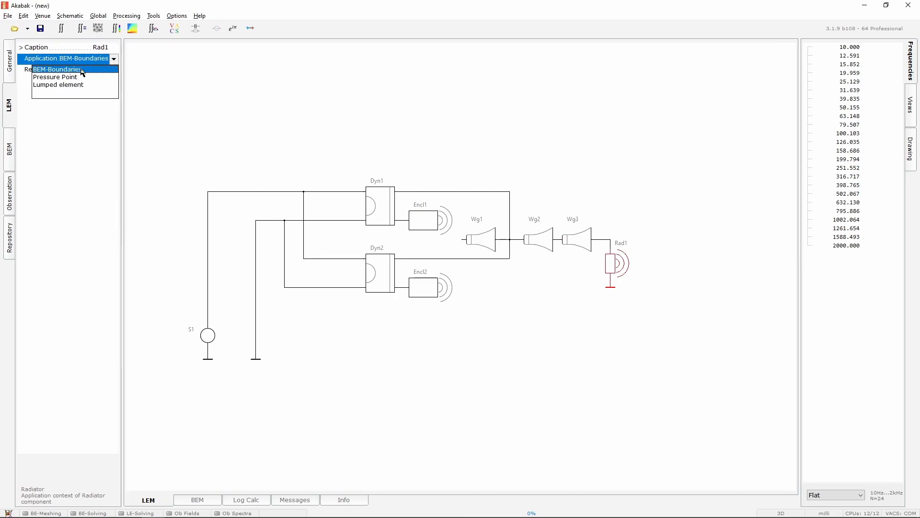
{"action": "left_click", "coordinate": [71, 85]}
{"action": "left_click", "coordinate": [119, 73]}
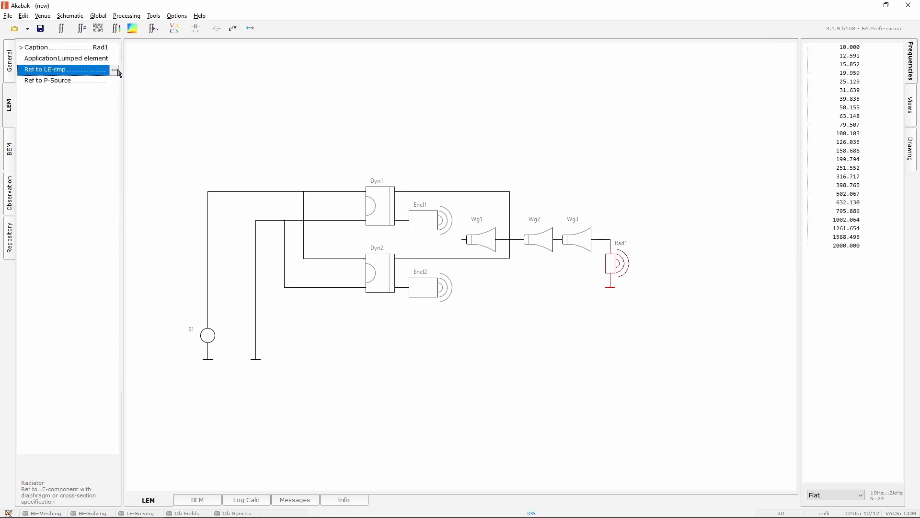
{"action": "left_click", "coordinate": [117, 70]}
{"action": "scroll", "coordinate": [170, 105], "scroll_direction": "down", "scroll_amount": 2}
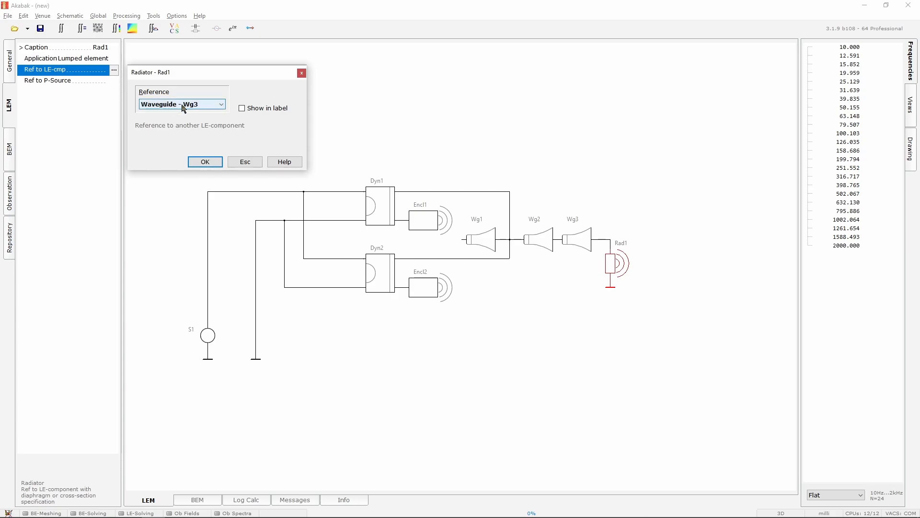
{"action": "left_click", "coordinate": [207, 163]}
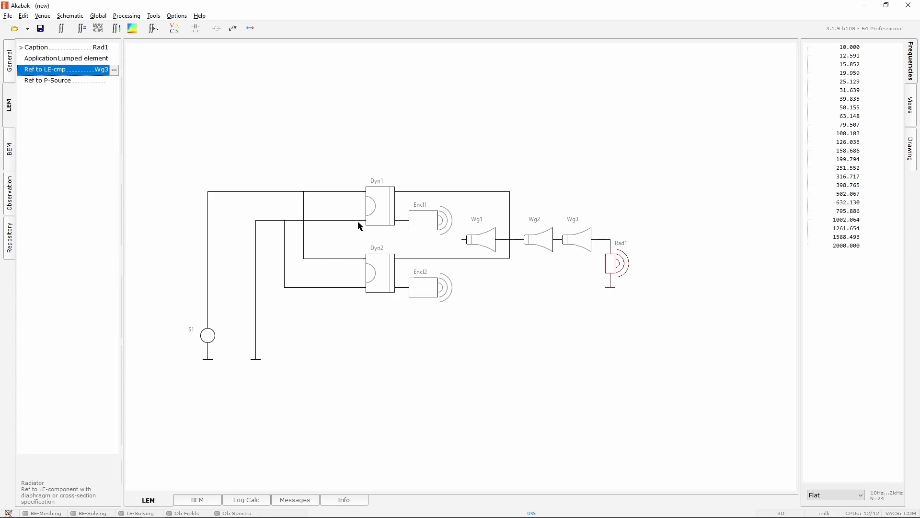
Check the recorded throat data in the notes, then insert an acoustic Duct component into the schematic
{"action": "key", "text": "alt+Tab"}
{"action": "left_click", "coordinate": [662, 239]}
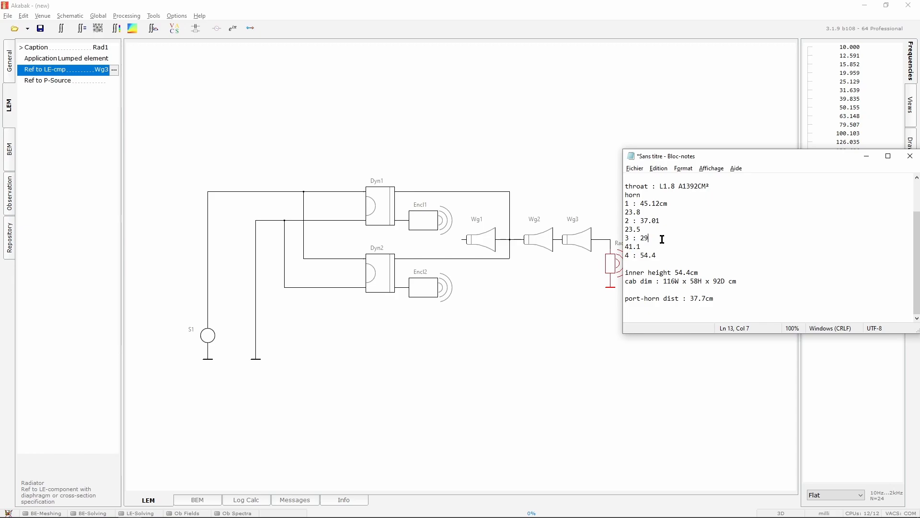
{"action": "triple_click", "coordinate": [676, 190]}
{"action": "left_click", "coordinate": [755, 186]}
{"action": "double_click", "coordinate": [433, 113]}
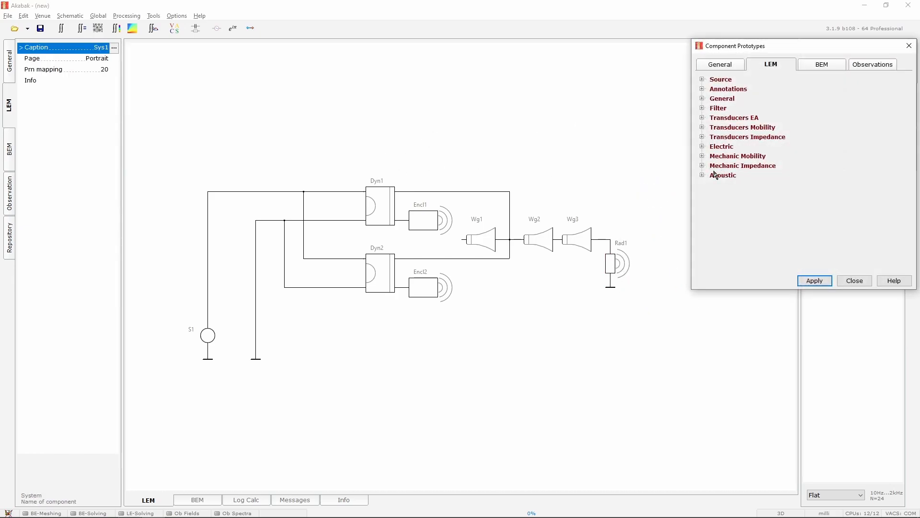
{"action": "left_click", "coordinate": [704, 176]}
{"action": "double_click", "coordinate": [725, 233]}
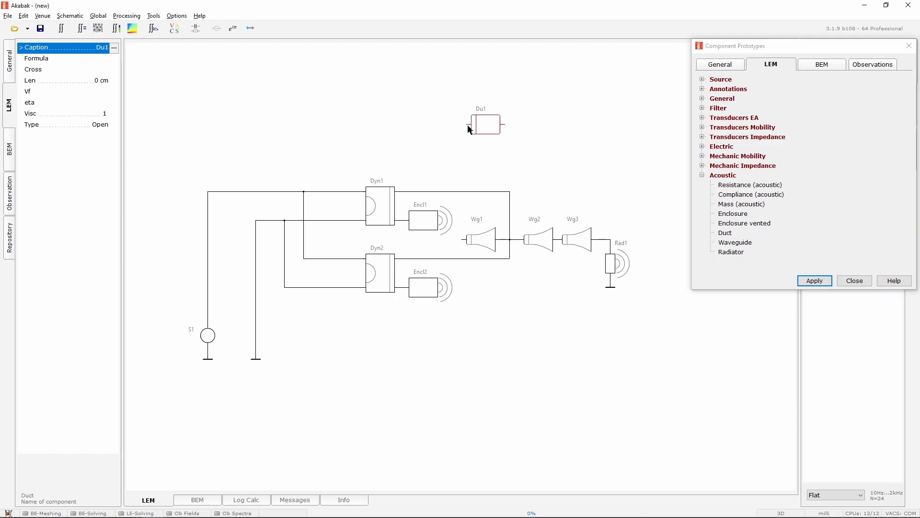
{"action": "left_click", "coordinate": [855, 281]}
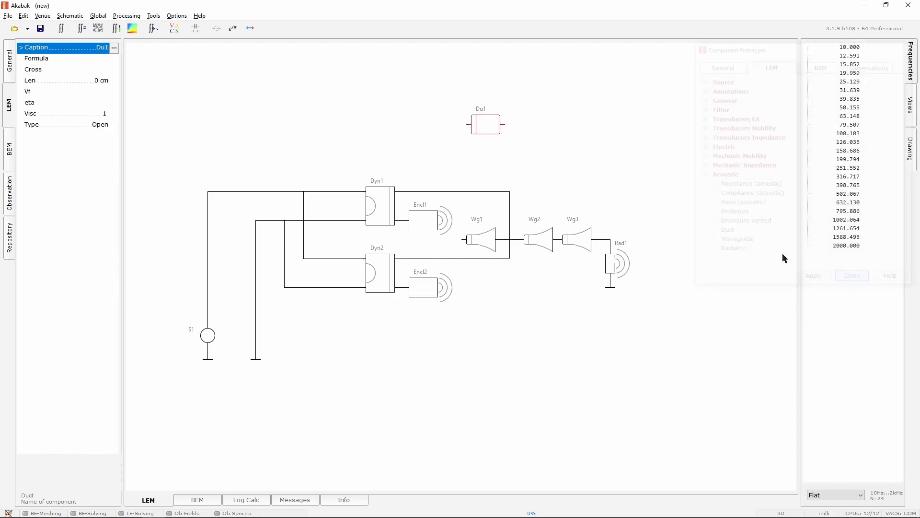
Delete the wire above Encl1 and connect the duct Du1 in its place between Dyn1 and the waveguide junction
{"action": "left_click", "coordinate": [461, 192]}
{"action": "key", "text": "Delete"}
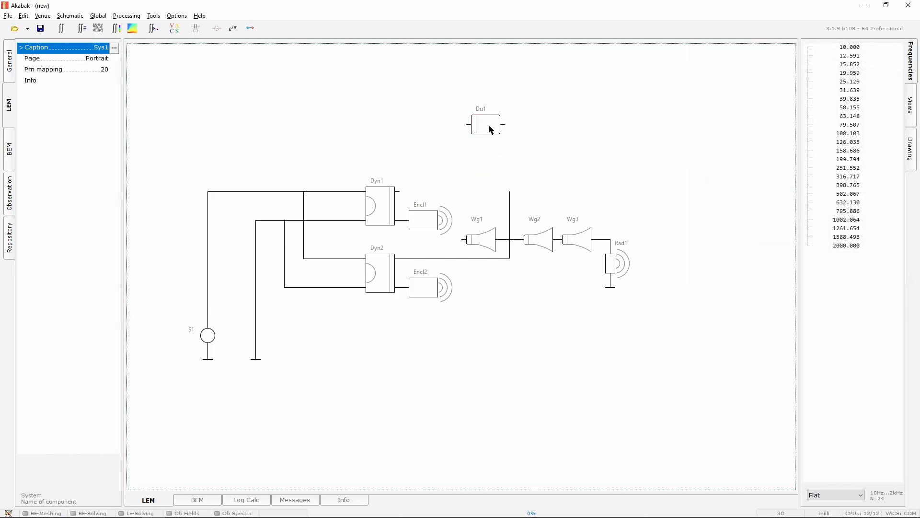
{"action": "left_click_drag", "start_coordinate": [487, 125], "coordinate": [510, 191]}
{"action": "left_click", "coordinate": [399, 191]}
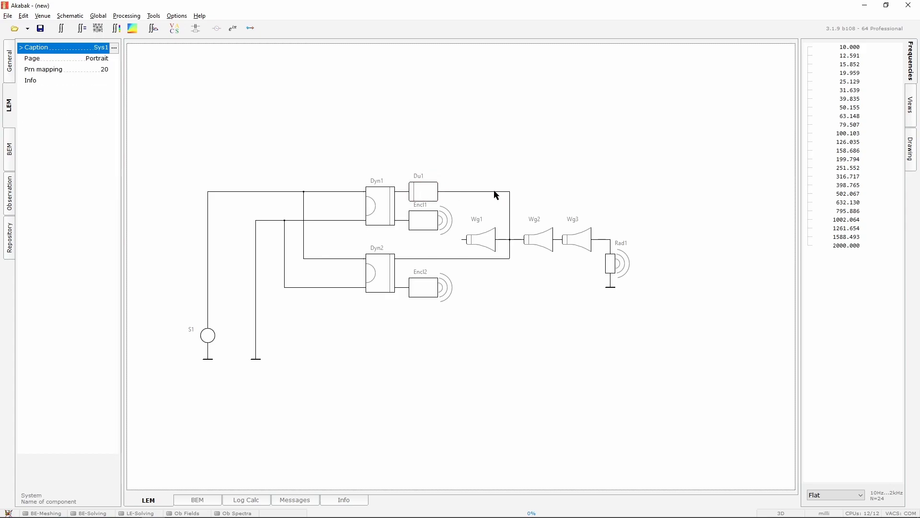
{"action": "left_click", "coordinate": [426, 190]}
Set Du1's cross-section to an area of 1392 cm2, copied from the recorded throat value in the notes
{"action": "left_click", "coordinate": [110, 69]}
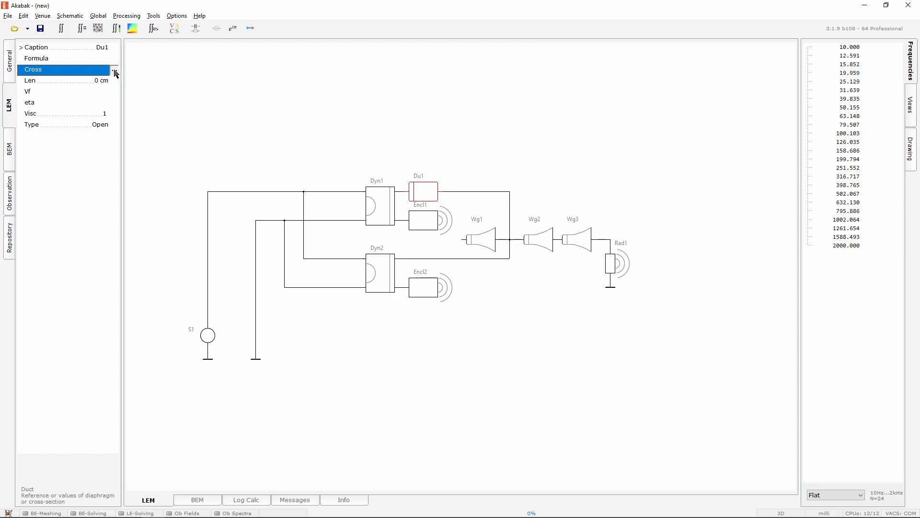
{"action": "left_click", "coordinate": [114, 71]}
{"action": "scroll", "coordinate": [209, 114], "scroll_direction": "down", "scroll_amount": 2}
{"action": "left_click", "coordinate": [210, 129]}
{"action": "key", "text": "alt+Tab"}
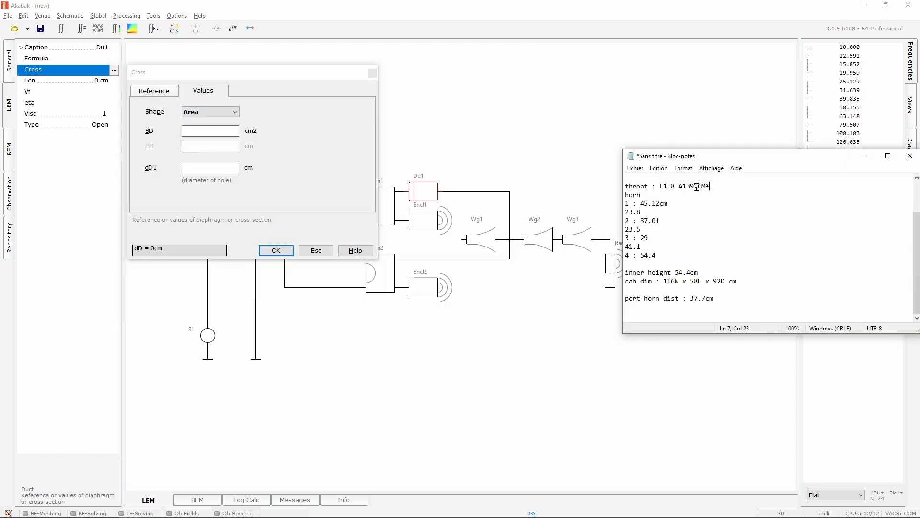
{"action": "left_click_drag", "start_coordinate": [696, 185], "coordinate": [682, 187]}
{"action": "key", "text": "ctrl+c"}
{"action": "left_click", "coordinate": [195, 131]}
{"action": "key", "text": "ctrl+v"}
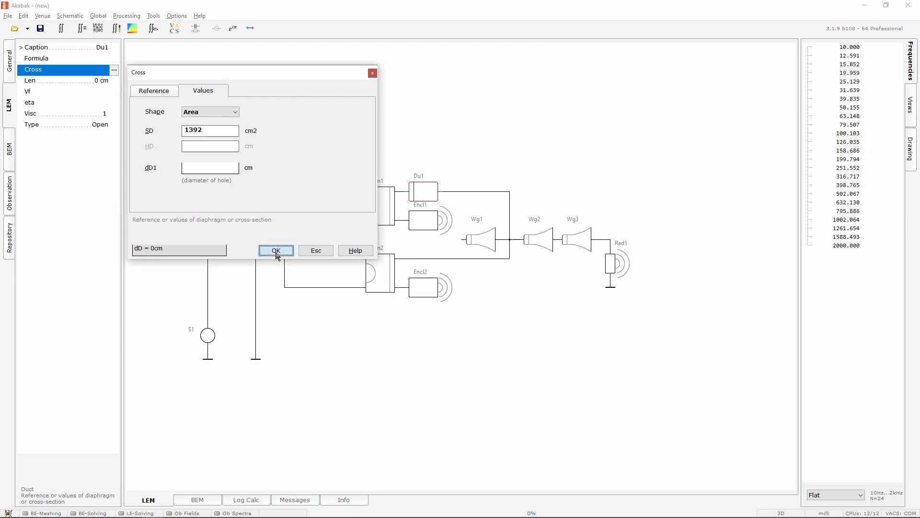
{"action": "left_click", "coordinate": [276, 251]}
Set Du1's duct length to 1.8 cm
{"action": "left_click", "coordinate": [111, 81]}
{"action": "left_click", "coordinate": [114, 82]}
{"action": "type", "text": "1"}
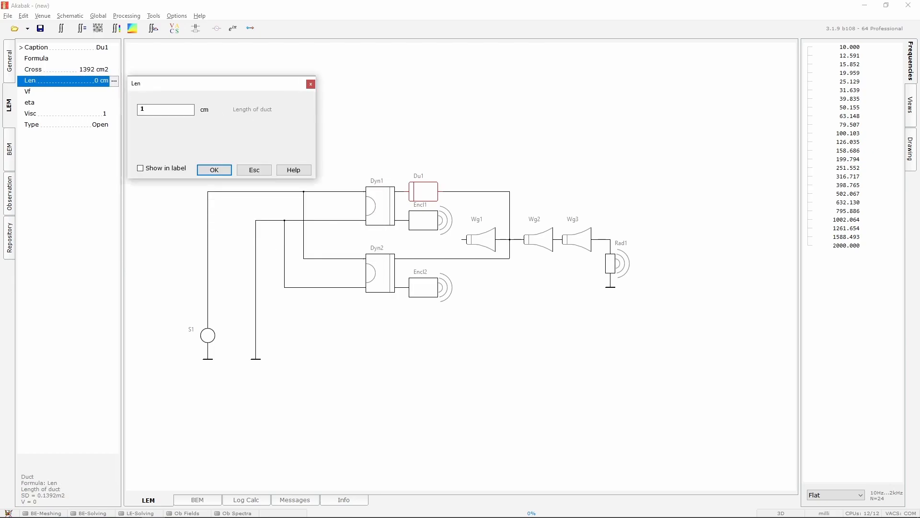
{"action": "type", "text": ".8"}
{"action": "key", "text": "Return"}
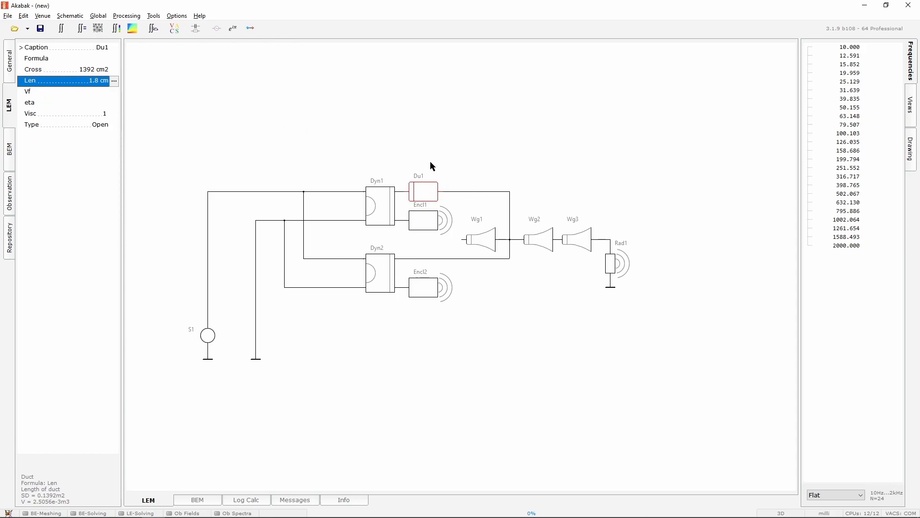
Paste a copy of the duct and connect it in place of the wire between Dyn2 and the waveguide junction
{"action": "key", "text": "ctrl+c"}
{"action": "key", "text": "Return"}
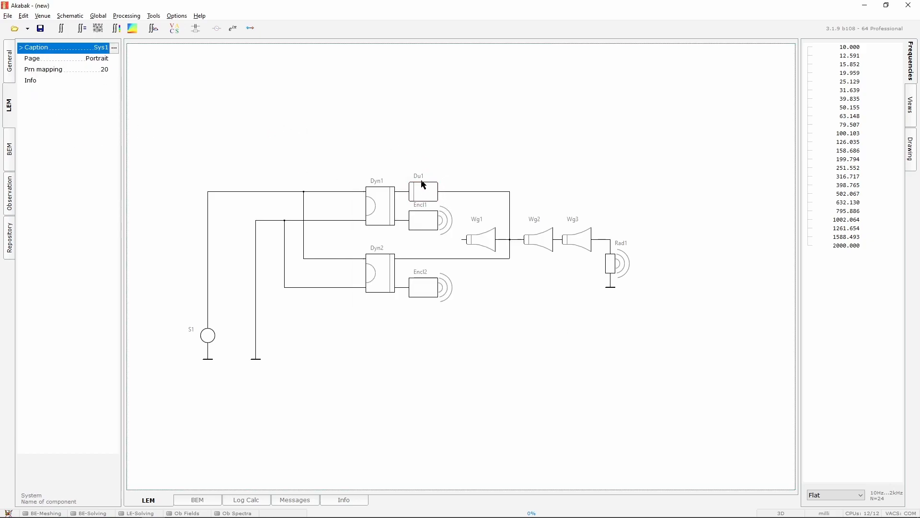
{"action": "key", "text": "ctrl+v"}
{"action": "left_click", "coordinate": [546, 377]}
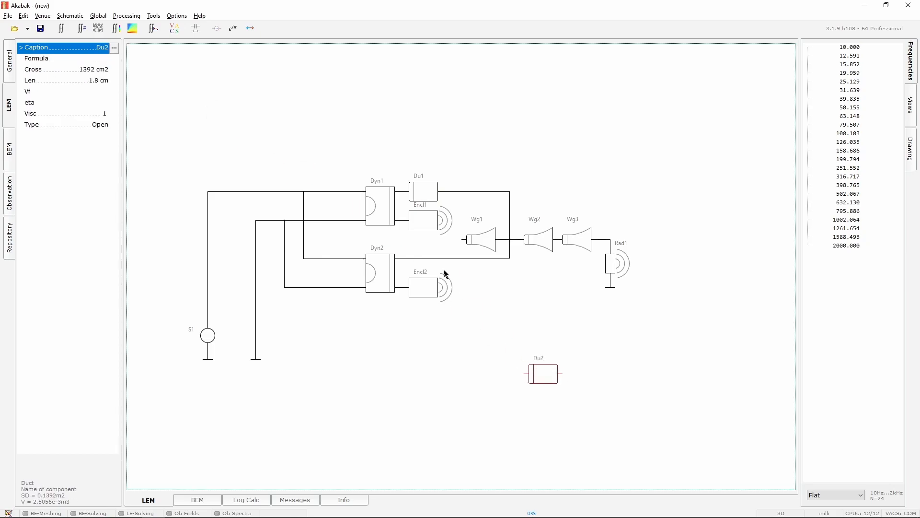
{"action": "left_click", "coordinate": [445, 259]}
{"action": "key", "text": "Delete"}
{"action": "left_click_drag", "start_coordinate": [555, 383], "coordinate": [417, 258]}
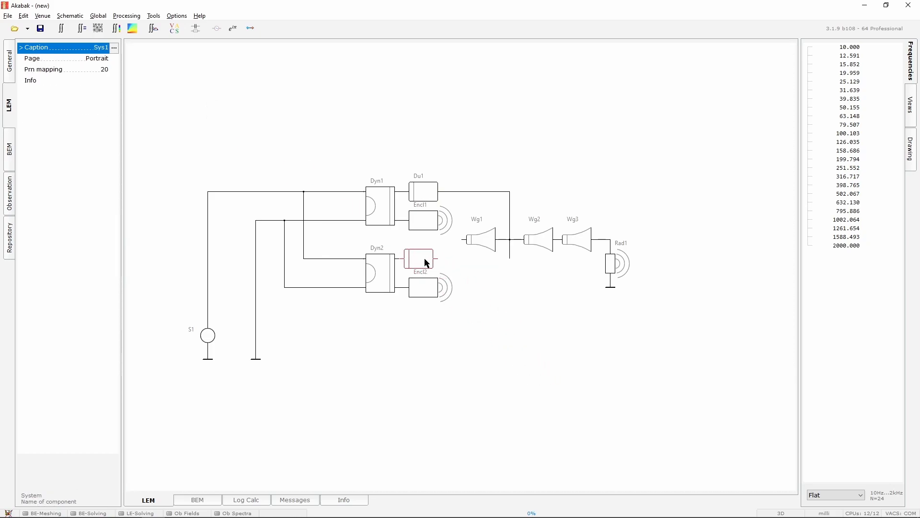
{"action": "left_click", "coordinate": [386, 272]}
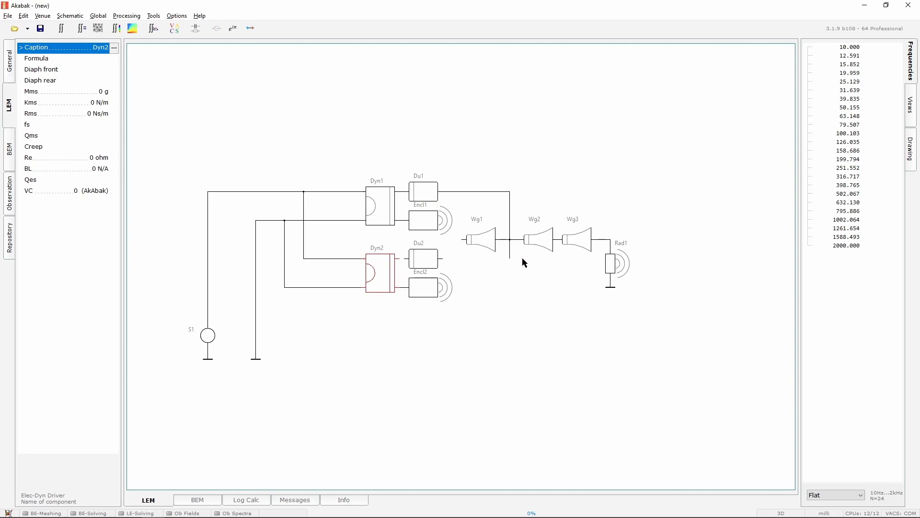
Measure the diameter of the baffle's driver cutout in the Onshape cabinet model
{"action": "key", "text": "alt+Tab"}
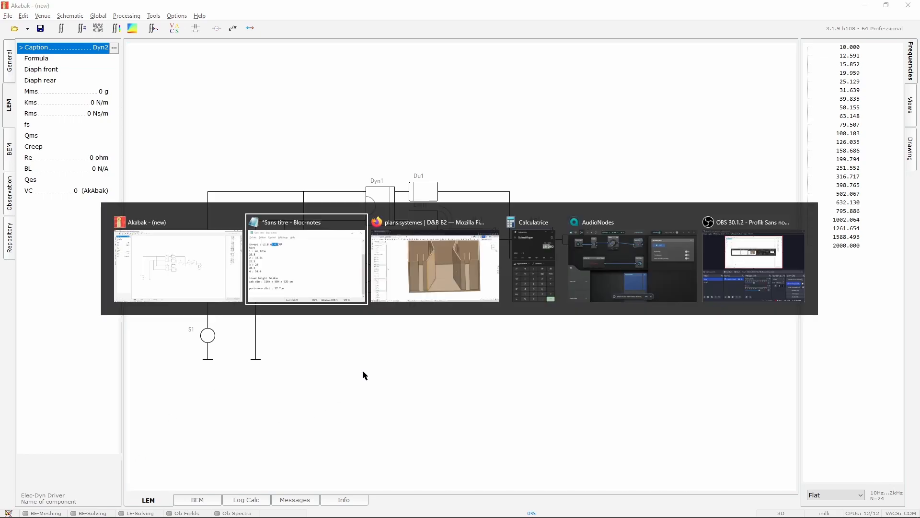
{"action": "scroll", "coordinate": [463, 232], "scroll_direction": "up", "scroll_amount": 5}
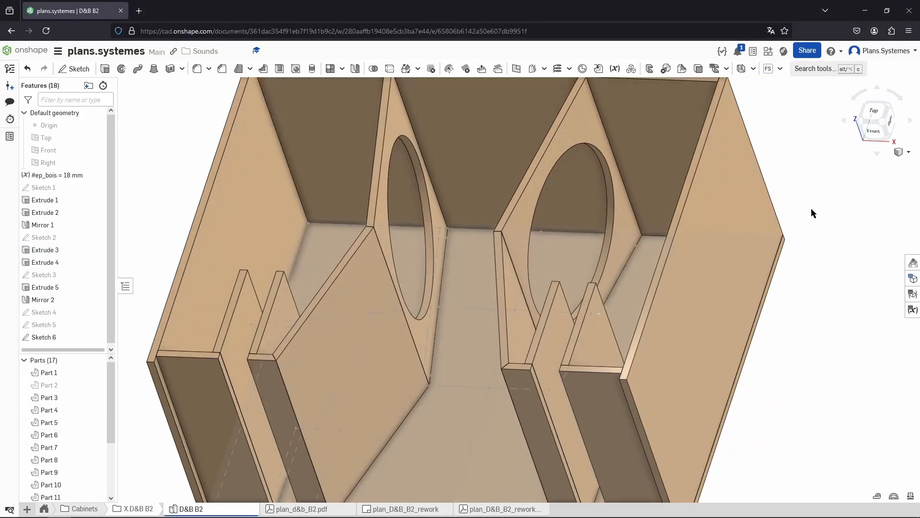
{"action": "left_click", "coordinate": [421, 214]}
{"action": "right_click_drag", "start_coordinate": [421, 214], "coordinate": [404, 246]}
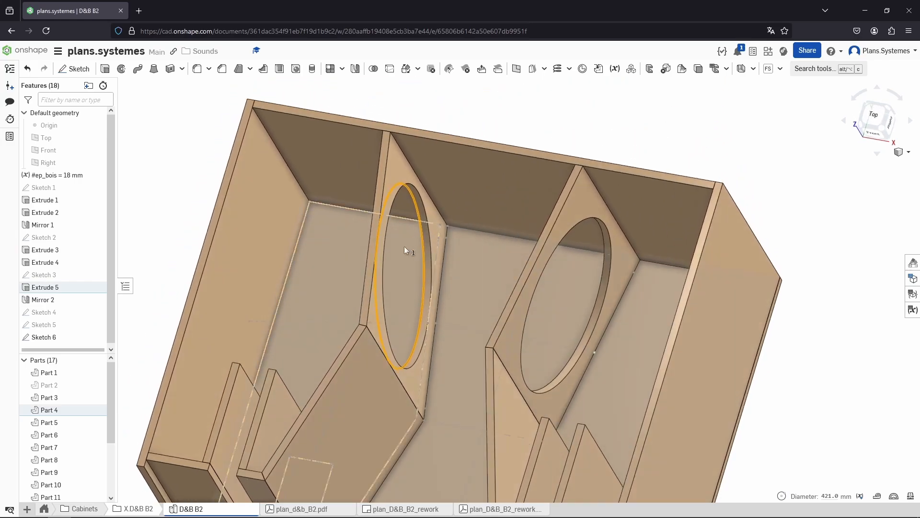
{"action": "left_click", "coordinate": [432, 285]}
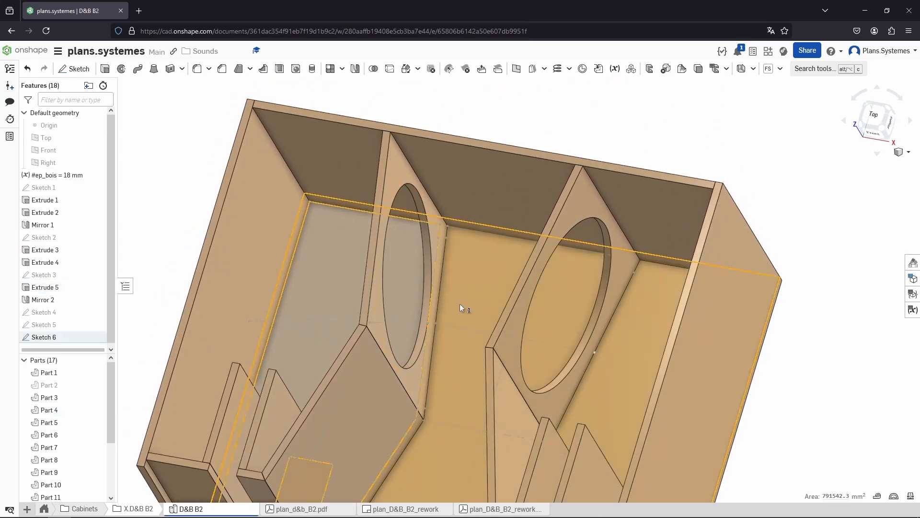
{"action": "key", "text": "space"}
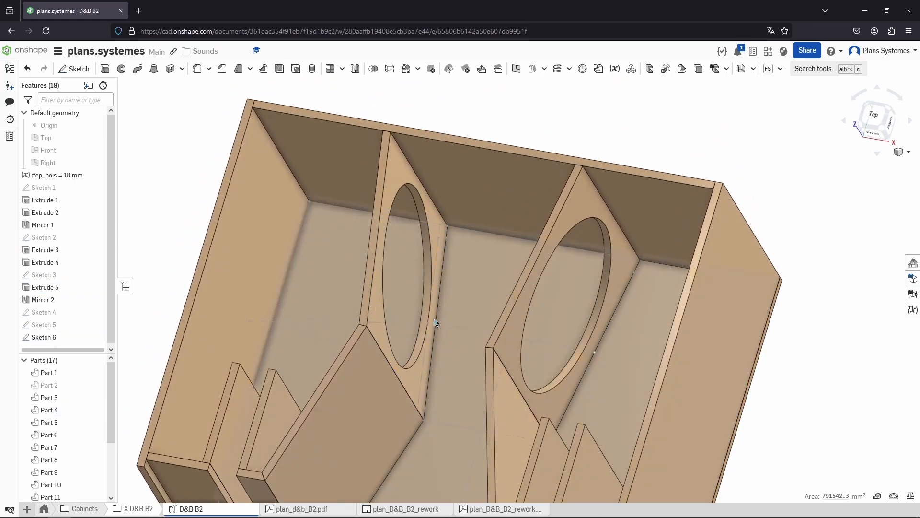
{"action": "left_click", "coordinate": [426, 298]}
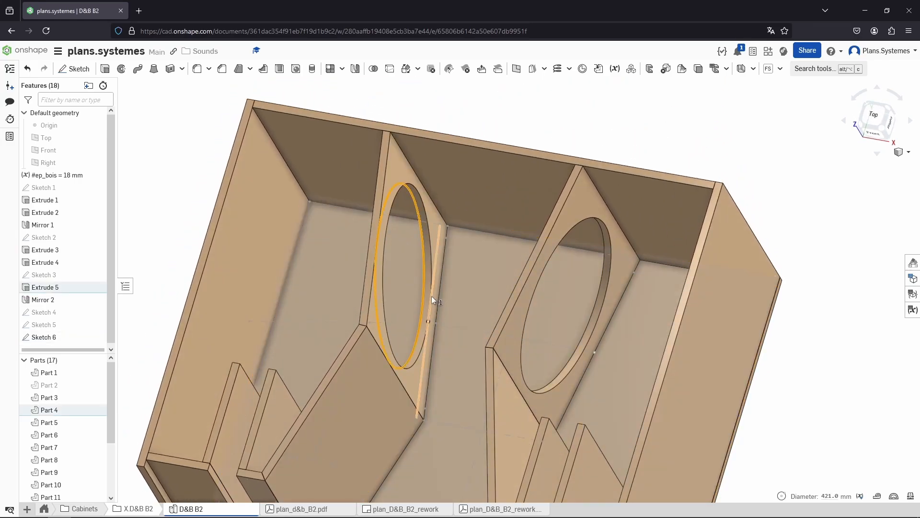
{"action": "left_click", "coordinate": [430, 259]}
{"action": "key", "text": "space"}
{"action": "left_click", "coordinate": [427, 258]}
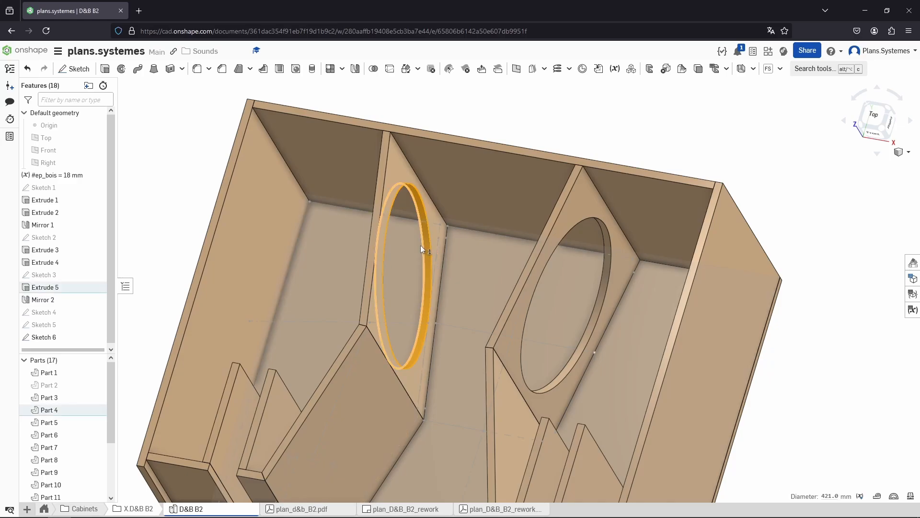
{"action": "key", "text": "alt+Tab"}
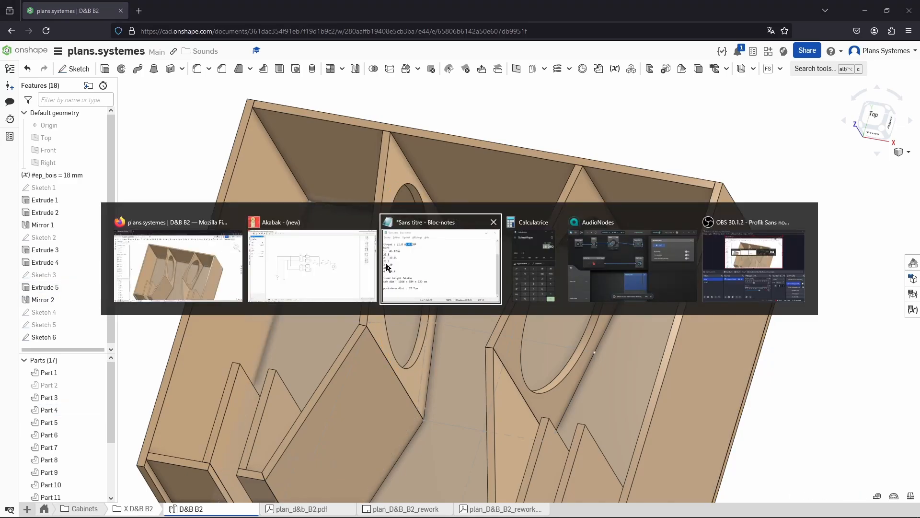
{"action": "left_click", "coordinate": [325, 274]}
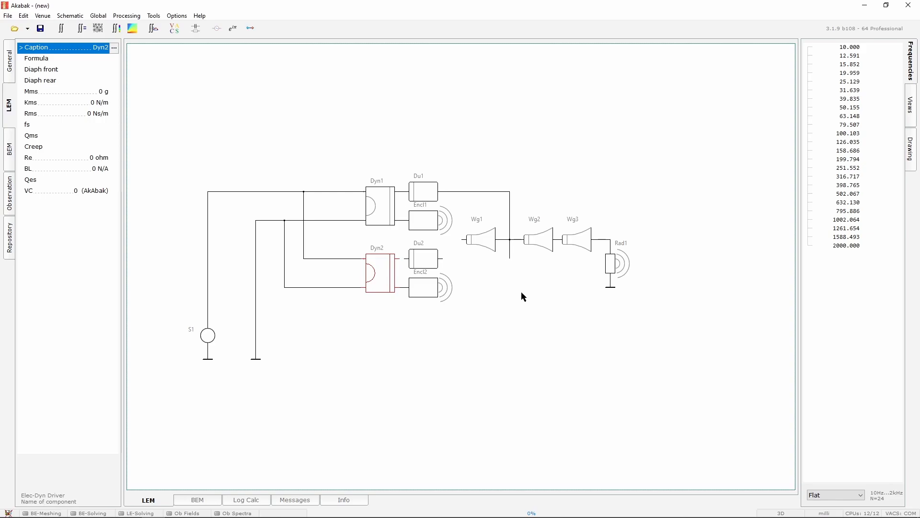
{"action": "left_click", "coordinate": [396, 252]}
{"action": "left_click_drag", "start_coordinate": [398, 259], "coordinate": [511, 261]}
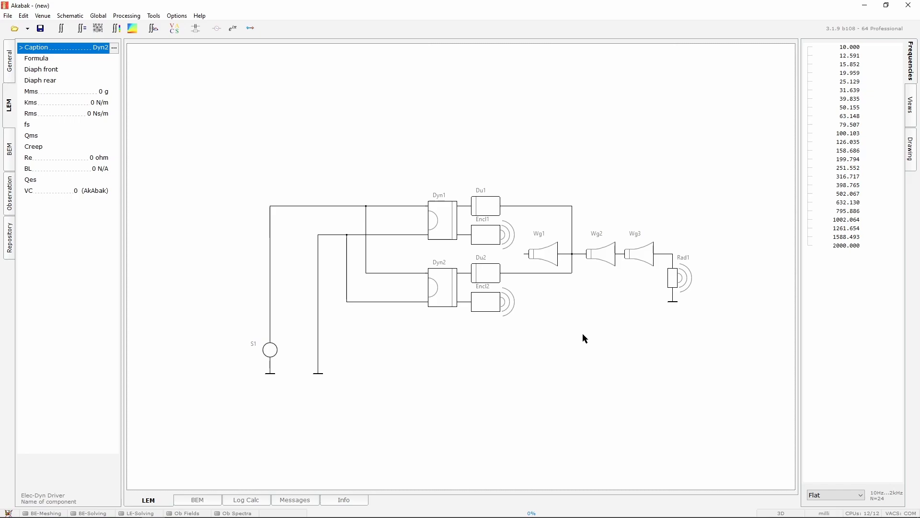
{"action": "left_click", "coordinate": [447, 233]}
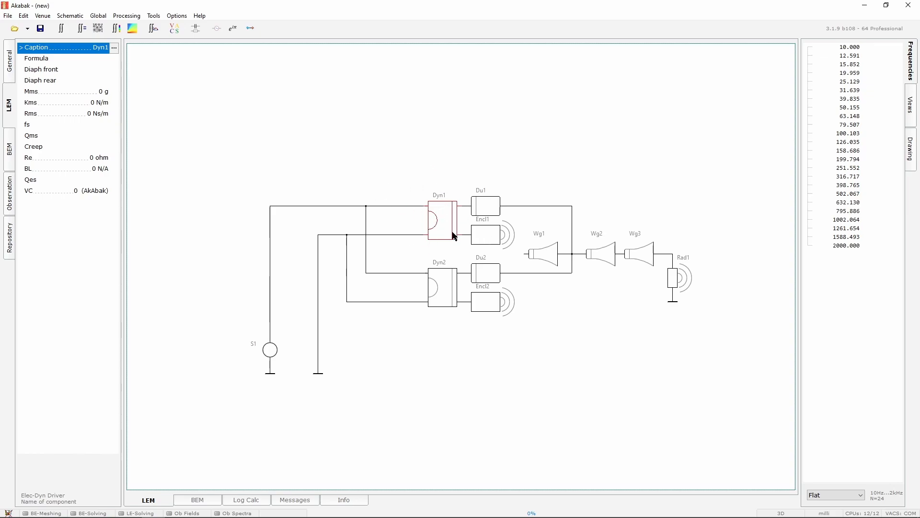
{"action": "left_click", "coordinate": [389, 133]}
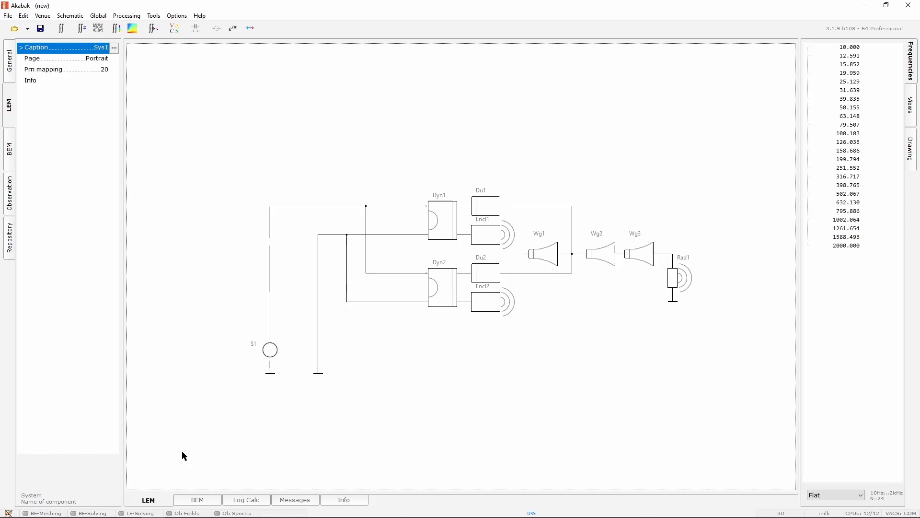
Show Part 2 again in the isometric cabinet view and open the plan_d&b_B2.pdf drawing tab
{"action": "key", "text": "alt+Tab"}
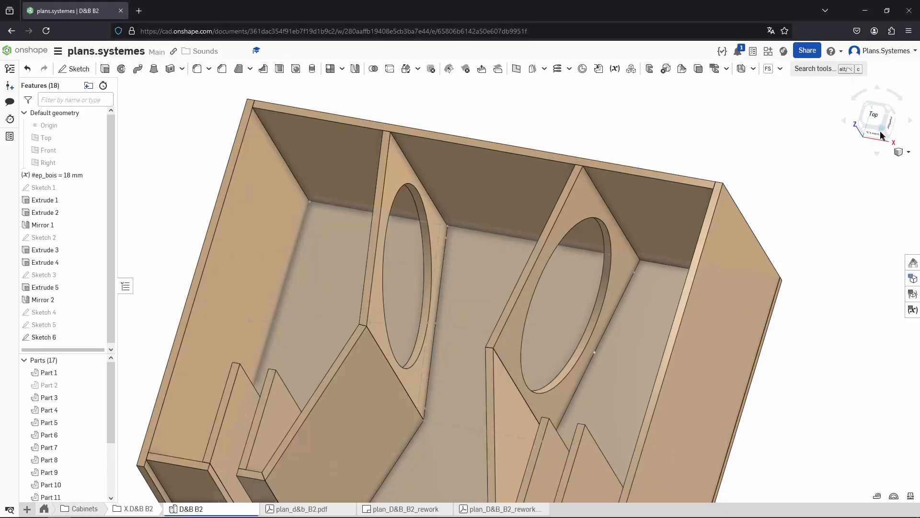
{"action": "key", "text": "i"}
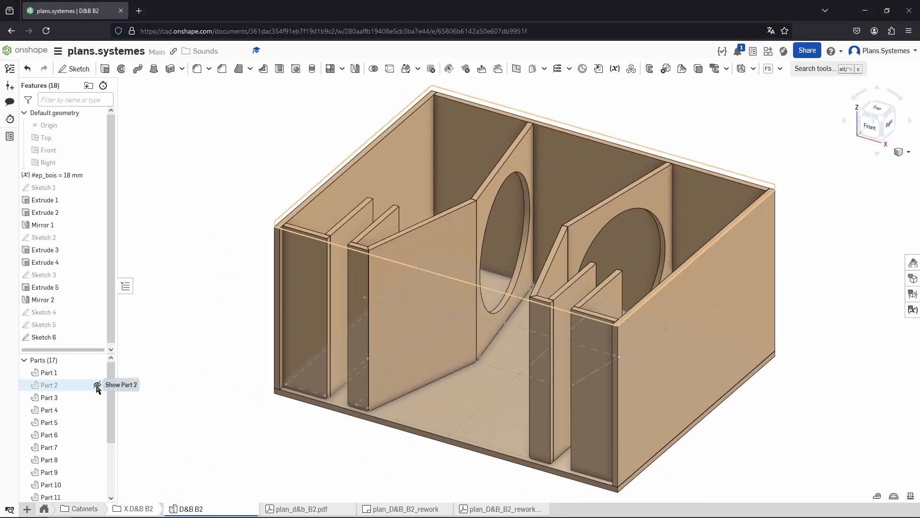
{"action": "left_click", "coordinate": [99, 385]}
{"action": "left_click", "coordinate": [328, 509]}
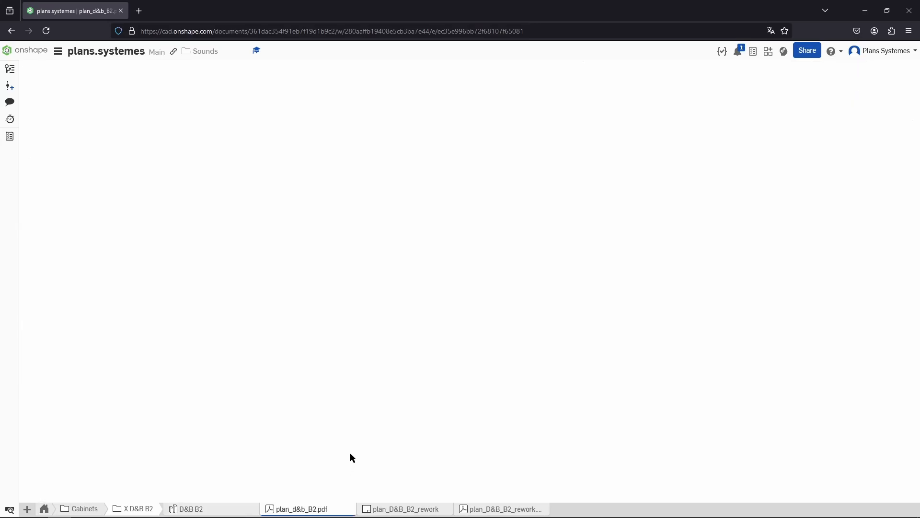
Search the web for the RCF LF18G401 driver named in the drawing's simulation note
{"action": "scroll", "coordinate": [415, 276], "scroll_direction": "down", "scroll_amount": 5}
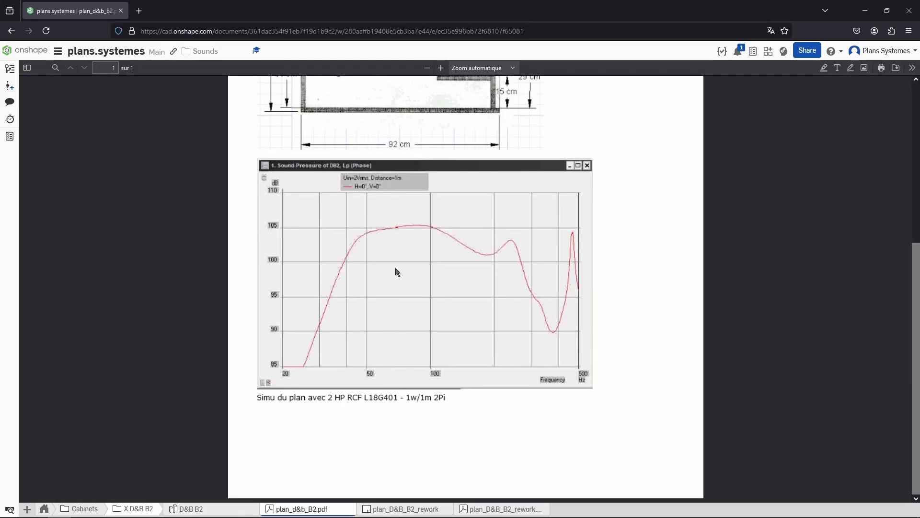
{"action": "left_click", "coordinate": [139, 11]}
{"action": "type", "text": "RCF"}
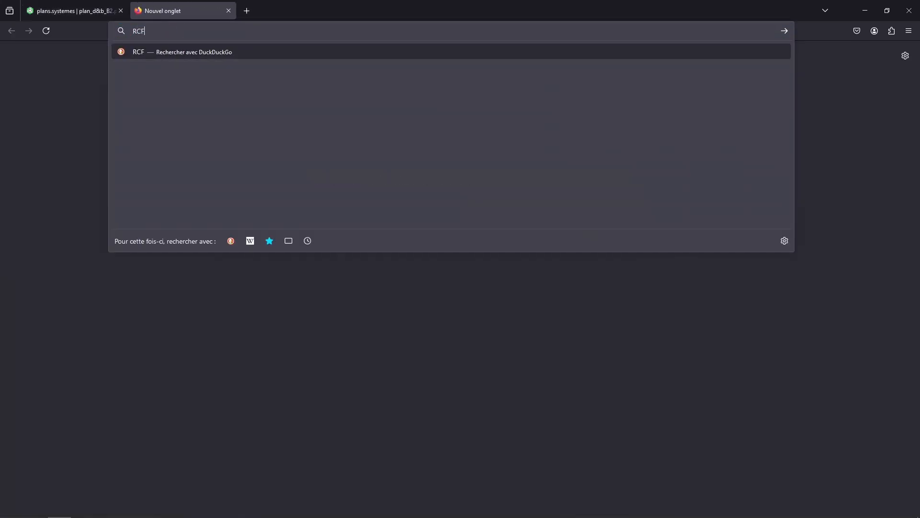
{"action": "type", "text": " LF18G"}
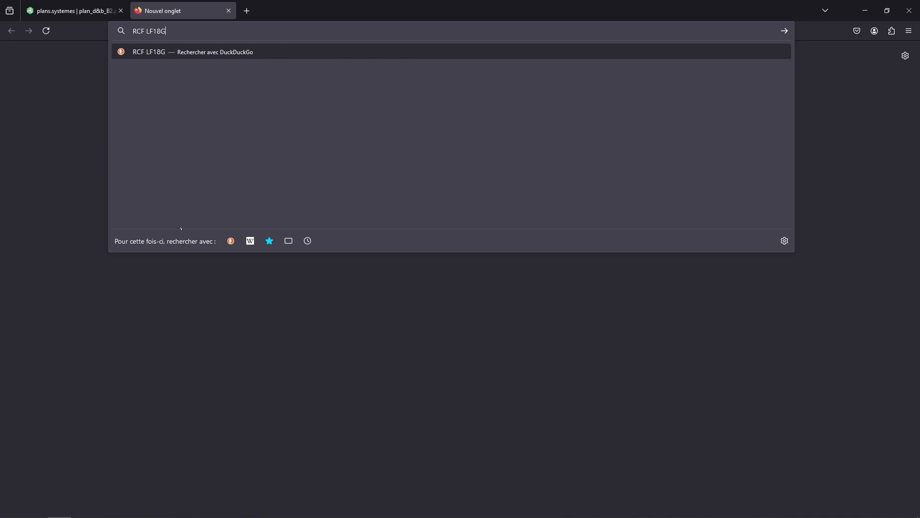
{"action": "type", "text": "401"}
{"action": "key", "text": "Return"}
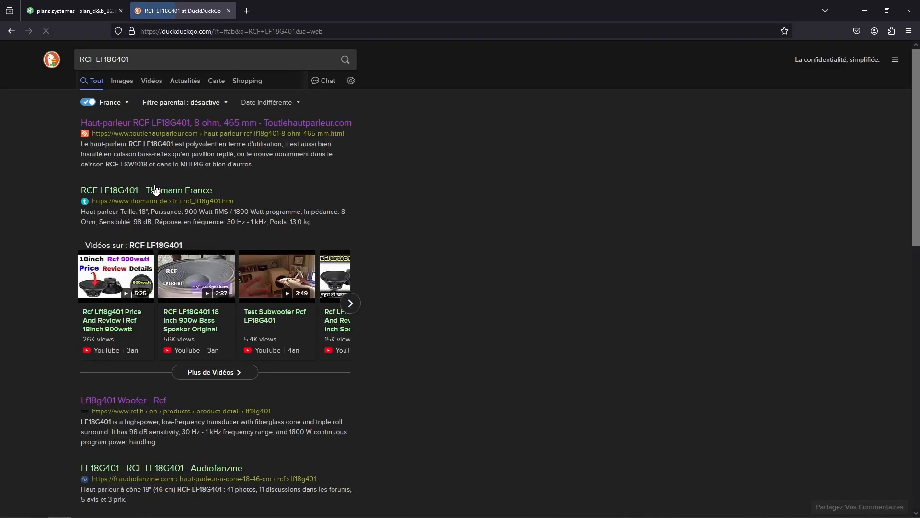
Open the toutlehautparleur product page for the LF18G401 and scroll through its Thiele-Small parameters
{"action": "left_click", "coordinate": [140, 124]}
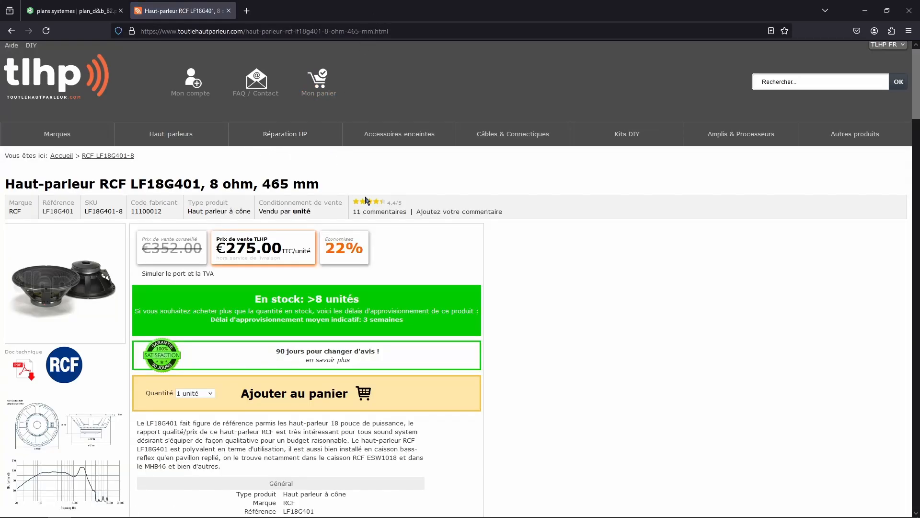
{"action": "scroll", "coordinate": [431, 216], "scroll_direction": "down", "scroll_amount": 4}
{"action": "scroll", "coordinate": [422, 212], "scroll_direction": "down", "scroll_amount": 1}
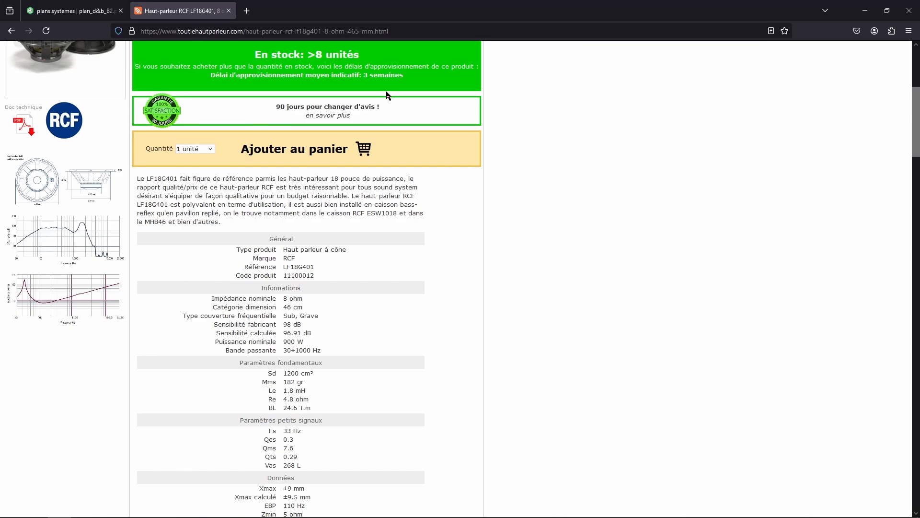
{"action": "scroll", "coordinate": [381, 203], "scroll_direction": "down", "scroll_amount": 3}
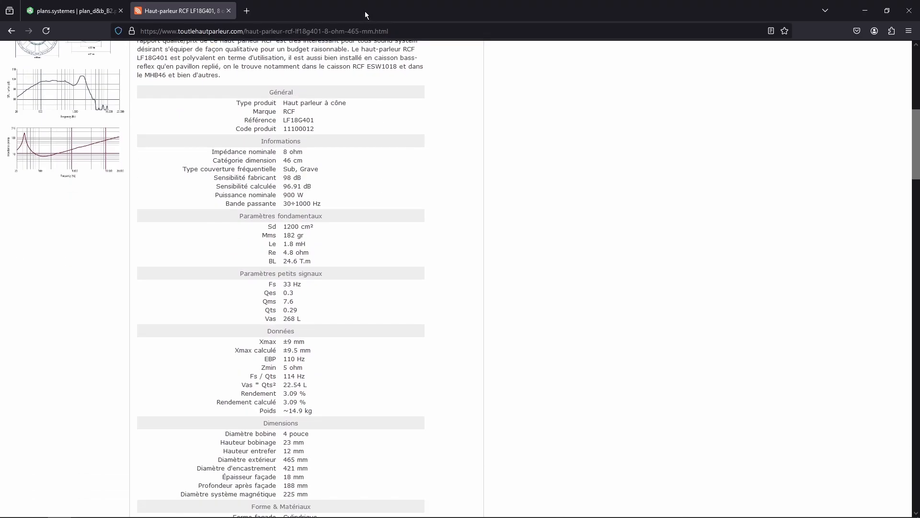
Place the browser beside Akabak and set Dyn1's front diaphragm area to 1200 cm2
{"action": "key", "text": "super+Right"}
{"action": "left_click", "coordinate": [257, 130]}
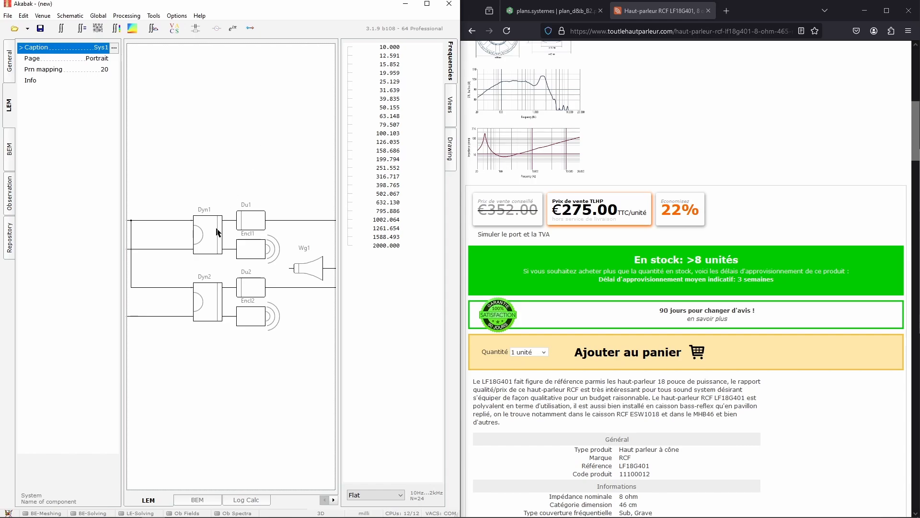
{"action": "left_click", "coordinate": [218, 233]}
{"action": "left_click", "coordinate": [113, 70]}
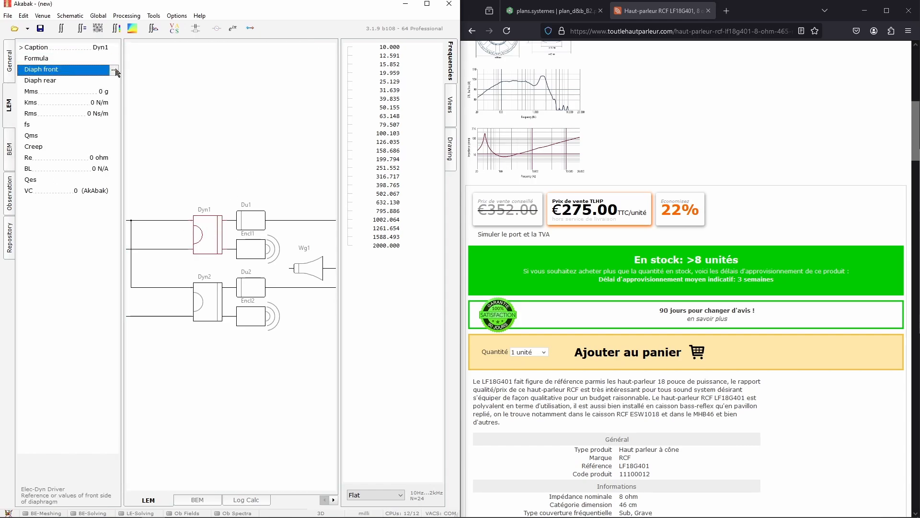
{"action": "left_click", "coordinate": [113, 70]}
{"action": "scroll", "coordinate": [230, 111], "scroll_direction": "down", "scroll_amount": 1}
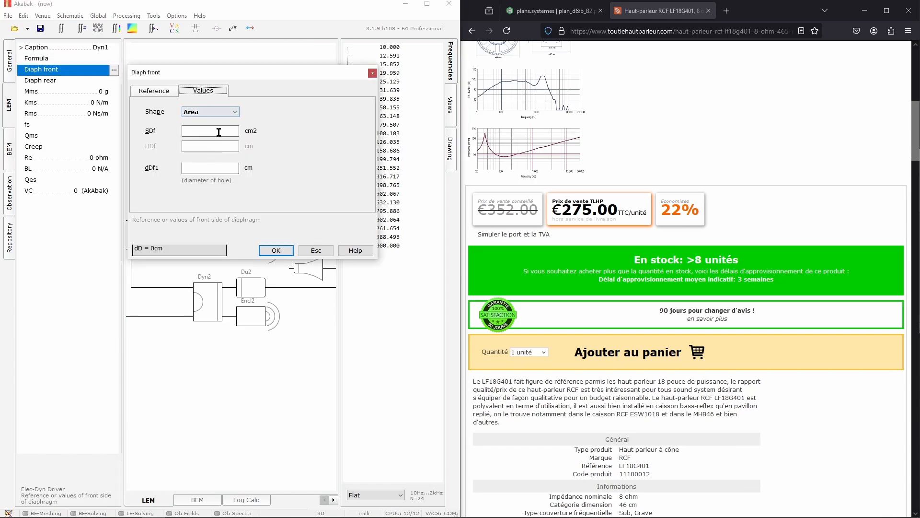
{"action": "left_click", "coordinate": [219, 132]}
{"action": "scroll", "coordinate": [685, 297], "scroll_direction": "down", "scroll_amount": 6}
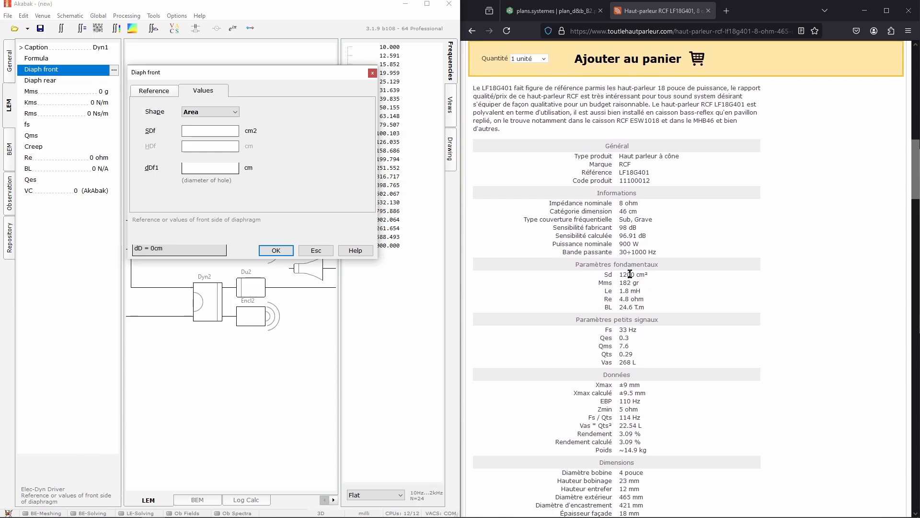
{"action": "left_click", "coordinate": [219, 132]}
{"action": "type", "text": "1200"}
{"action": "key", "text": "Return"}
Set Dyn1's rear diaphragm shape to Area with 1200 cm2
{"action": "double_click", "coordinate": [109, 84]}
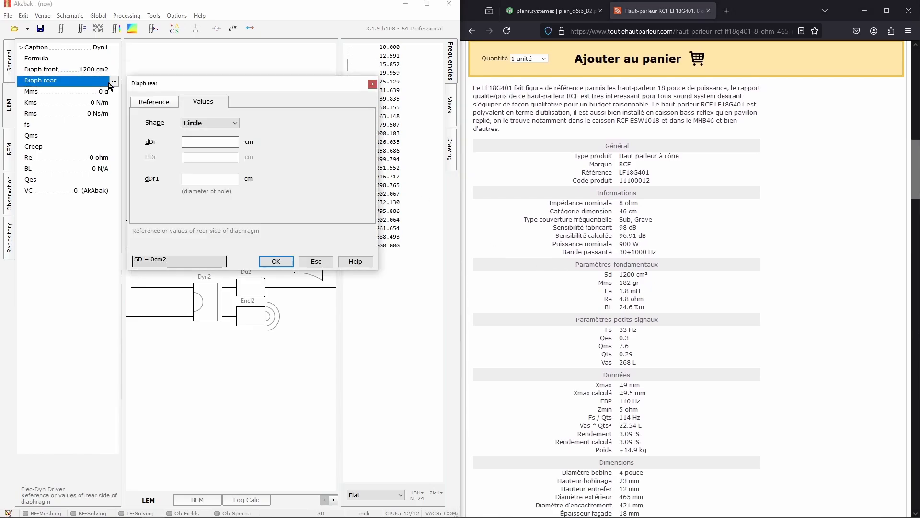
{"action": "left_click", "coordinate": [211, 122]}
{"action": "left_click", "coordinate": [201, 132]}
{"action": "left_click", "coordinate": [205, 142]}
{"action": "type", "text": "1200"}
{"action": "key", "text": "Return"}
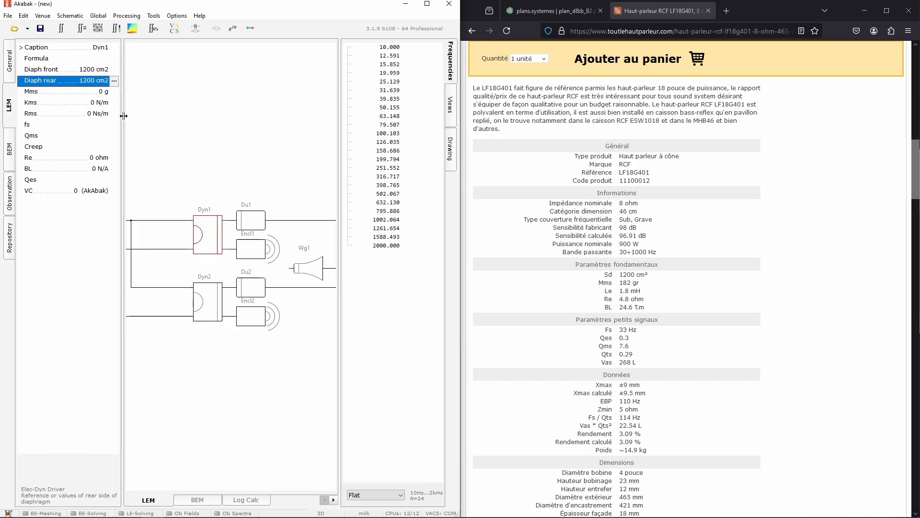
Set Dyn1's Mms to 182 g and its Vas to 268 L
{"action": "double_click", "coordinate": [111, 91]}
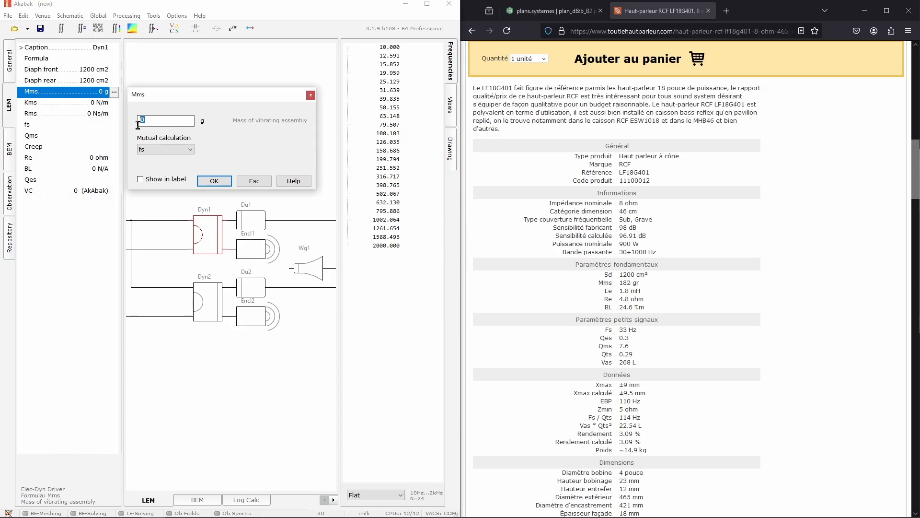
{"action": "type", "text": "82"}
{"action": "key", "text": "Return"}
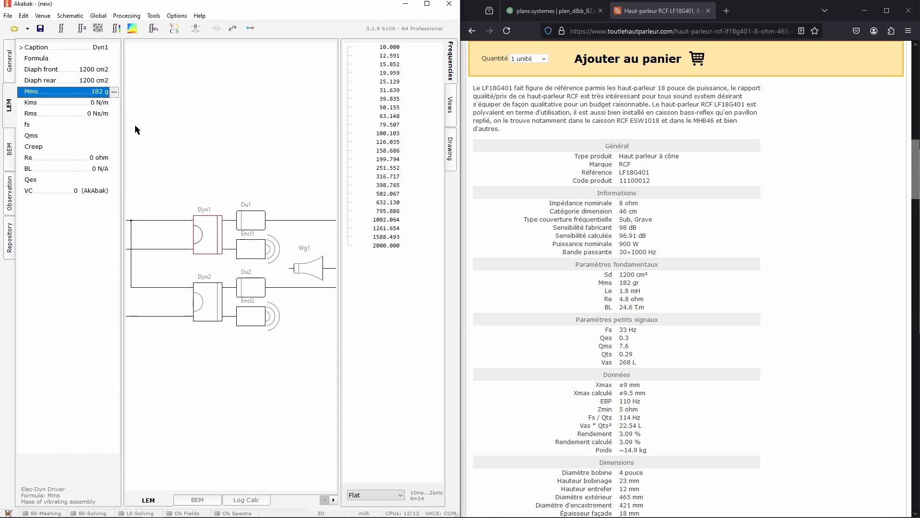
{"action": "left_click", "coordinate": [114, 105]}
{"action": "left_click", "coordinate": [115, 104]}
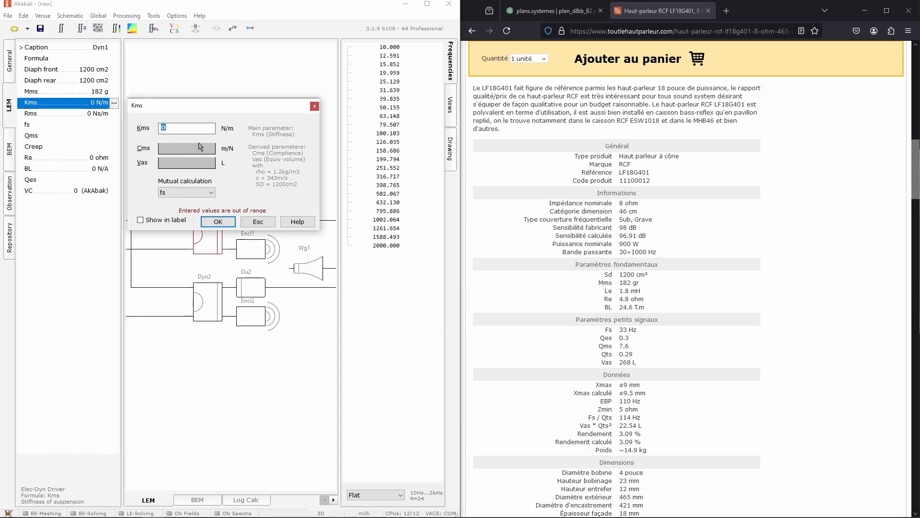
{"action": "left_click", "coordinate": [200, 160]}
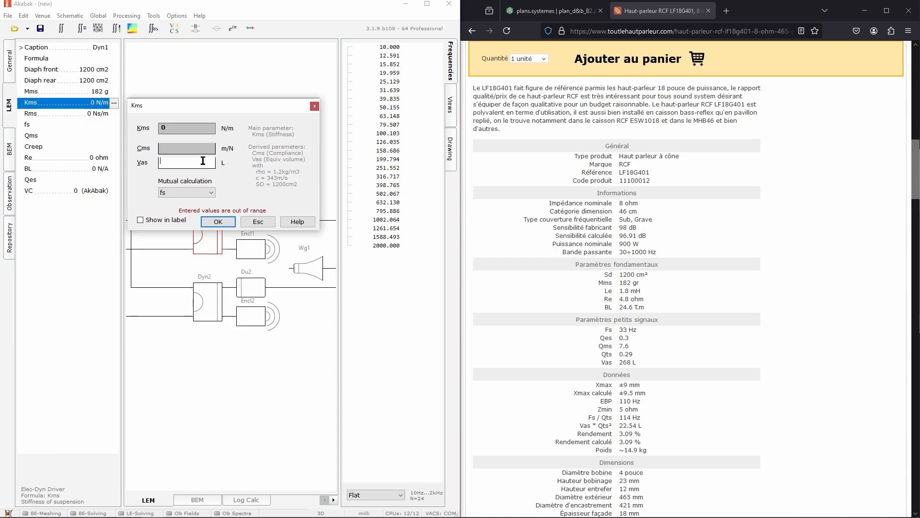
{"action": "type", "text": "268"}
{"action": "key", "text": "Return"}
Set Dyn1's Qms to 7.6 and its Re to 4.8 ohm
{"action": "left_click", "coordinate": [96, 136]}
{"action": "left_click", "coordinate": [114, 136]}
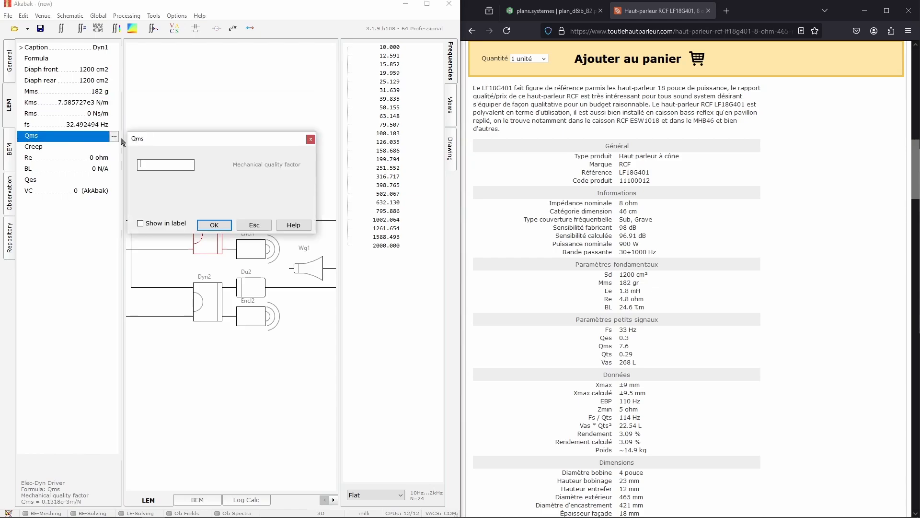
{"action": "type", "text": "7.6"}
{"action": "key", "text": "Return"}
{"action": "left_click", "coordinate": [113, 158]}
{"action": "left_click", "coordinate": [114, 158]}
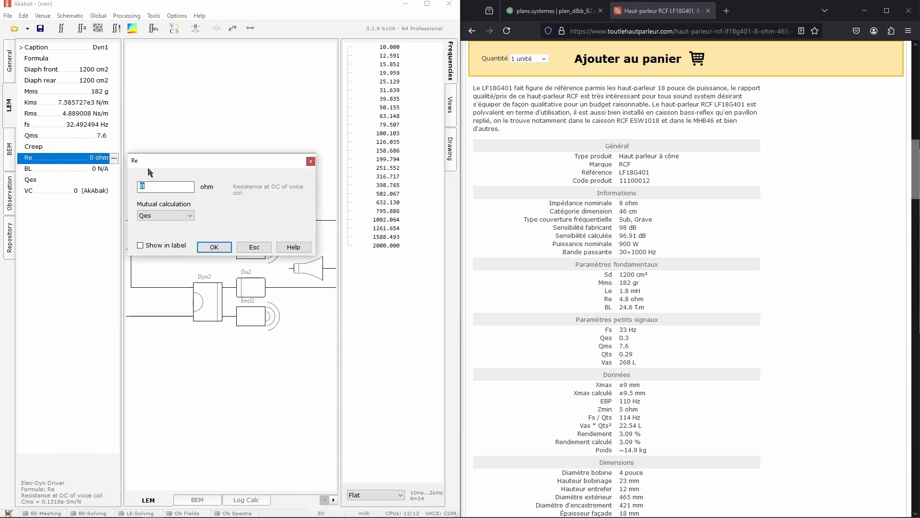
{"action": "type", "text": "4.8"}
{"action": "key", "text": "Return"}
Set Dyn1's Qes to 0.3 and its voice-coil inductance Le to 1.8 mH
{"action": "left_click", "coordinate": [114, 180]}
{"action": "left_click", "coordinate": [114, 180]}
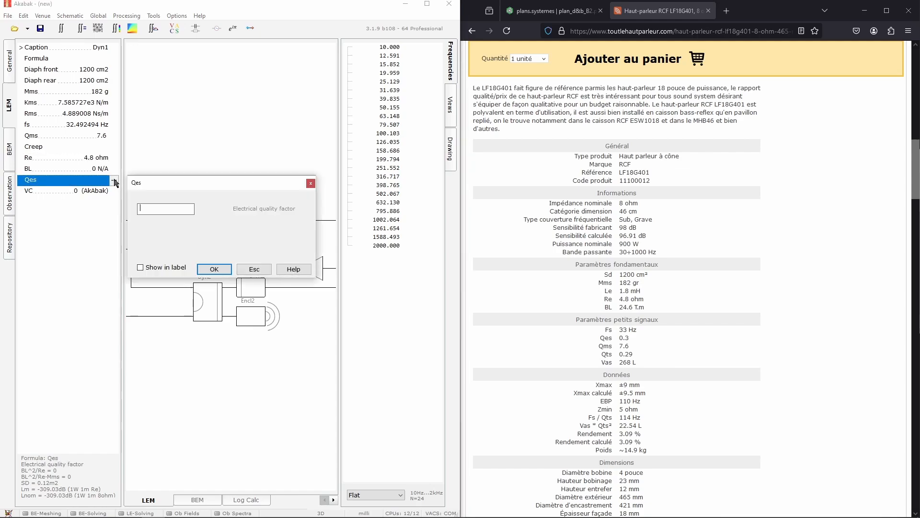
{"action": "type", "text": "0.3"}
{"action": "key", "text": "Return"}
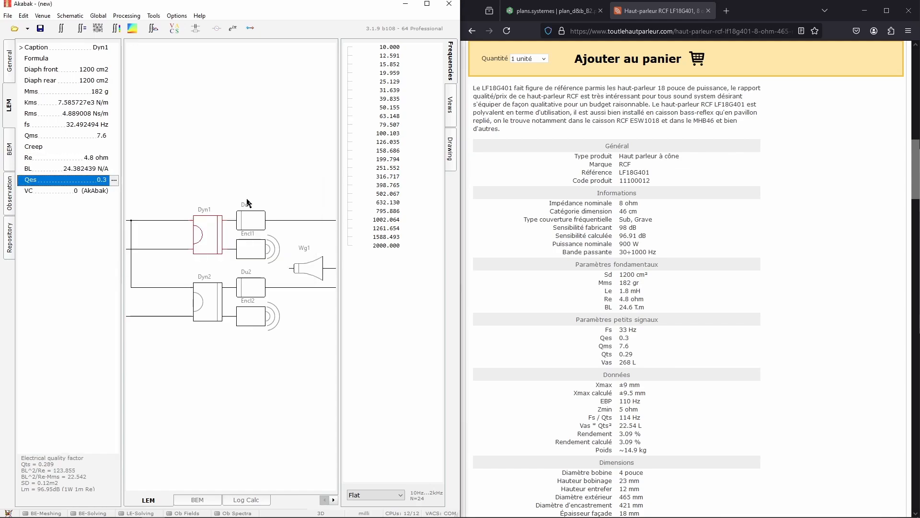
{"action": "left_click", "coordinate": [78, 191]}
{"action": "left_click", "coordinate": [114, 191]}
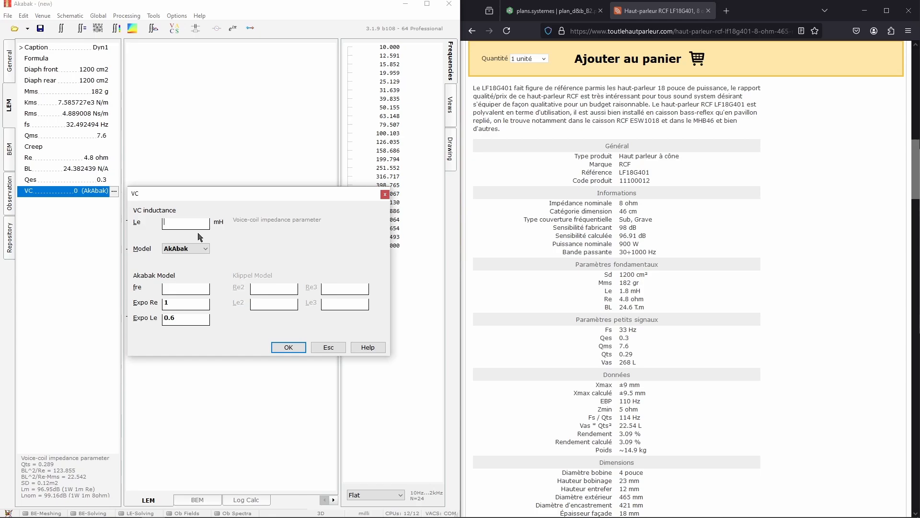
{"action": "key", "text": "Return"}
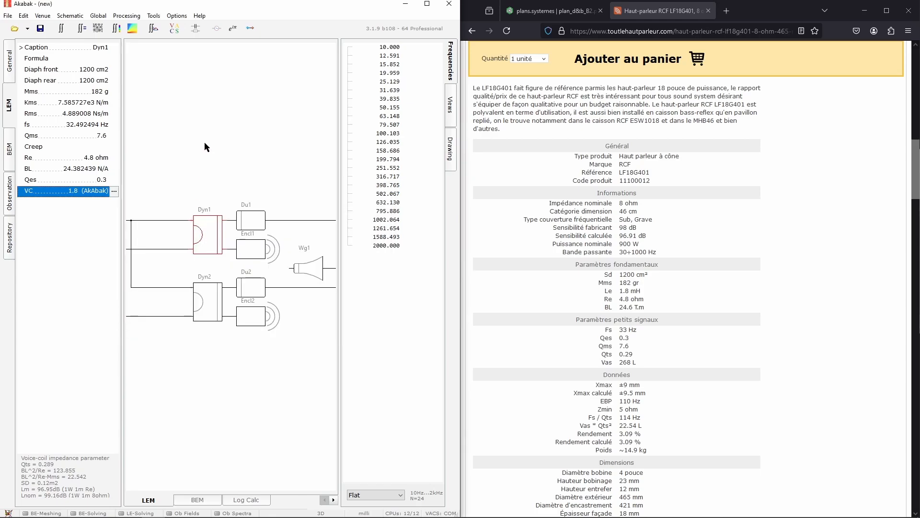
Delete Dyn2 and replace it with a pasted copy of Dyn1 placed in the same position
{"action": "left_click", "coordinate": [205, 141]}
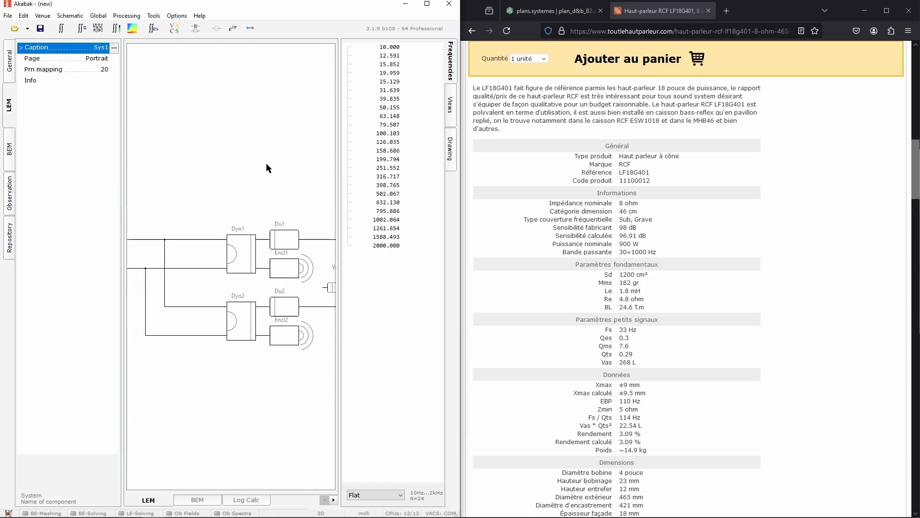
{"action": "left_click", "coordinate": [241, 323]}
{"action": "key", "text": "Delete"}
{"action": "left_click", "coordinate": [246, 263]}
{"action": "key", "text": "ctrl+c"}
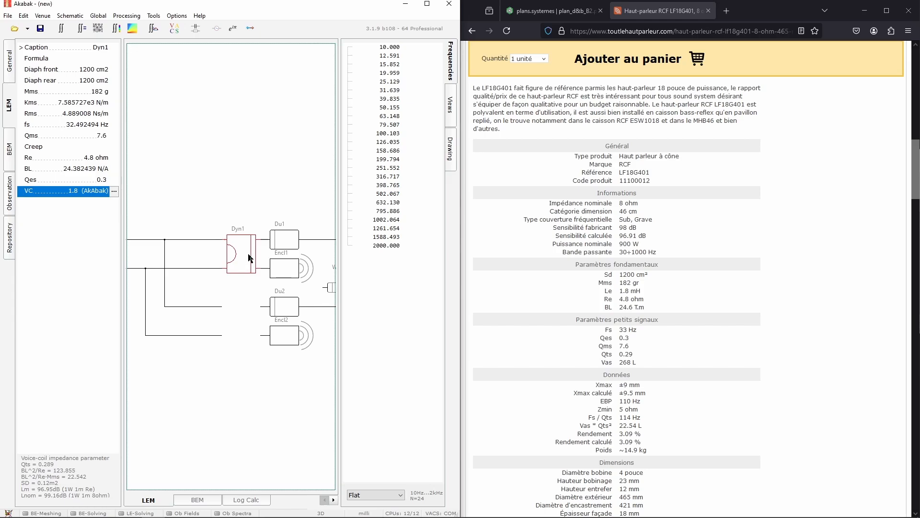
{"action": "key", "text": "ctrl+v"}
{"action": "left_click_drag", "start_coordinate": [155, 71], "coordinate": [243, 323]}
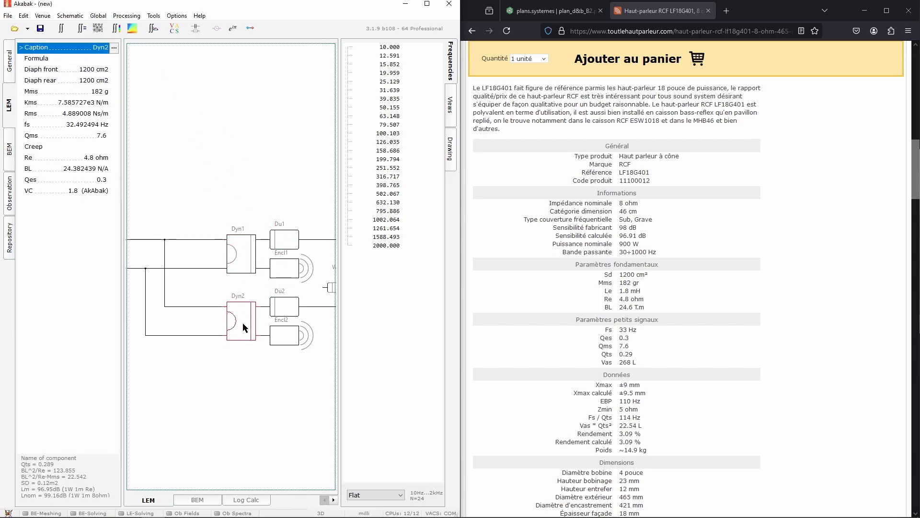
{"action": "left_click", "coordinate": [237, 369]}
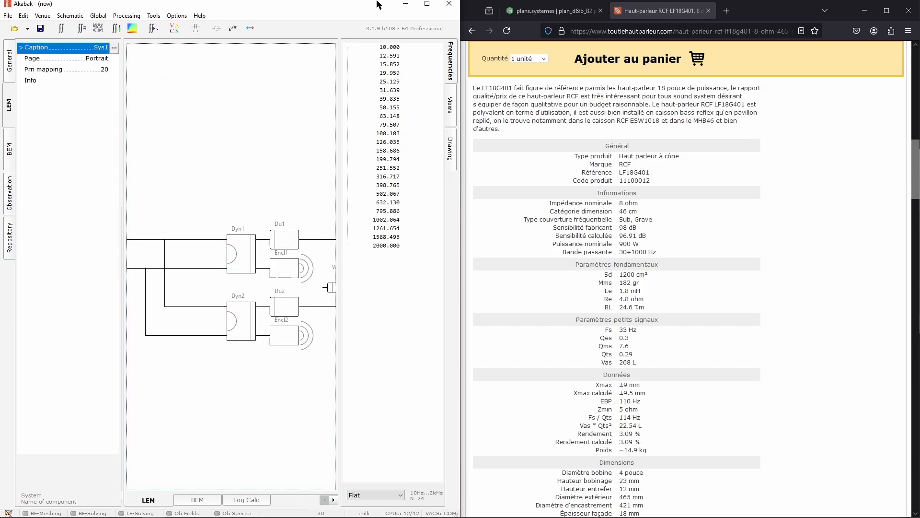
Maximize the Akabak window and inspect the properties of Encl1, Rad1 and Du1 in the schematic
{"action": "left_click", "coordinate": [427, 4]}
{"action": "middle_click_drag", "start_coordinate": [322, 159], "coordinate": [498, 177]}
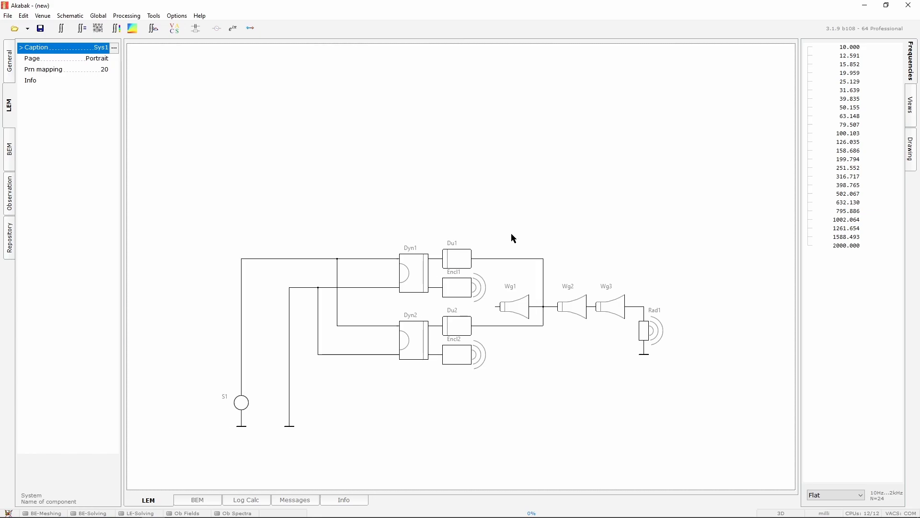
{"action": "middle_click_drag", "start_coordinate": [478, 225], "coordinate": [475, 191]}
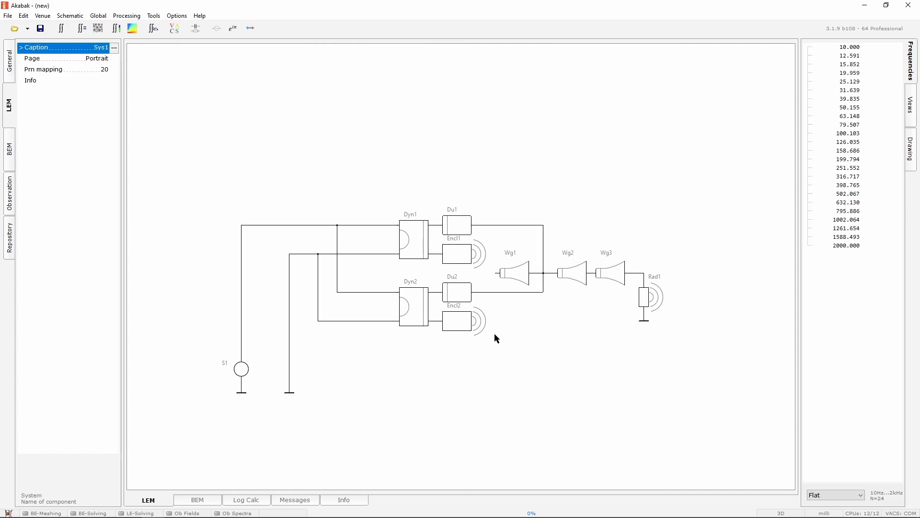
{"action": "left_click", "coordinate": [460, 265]}
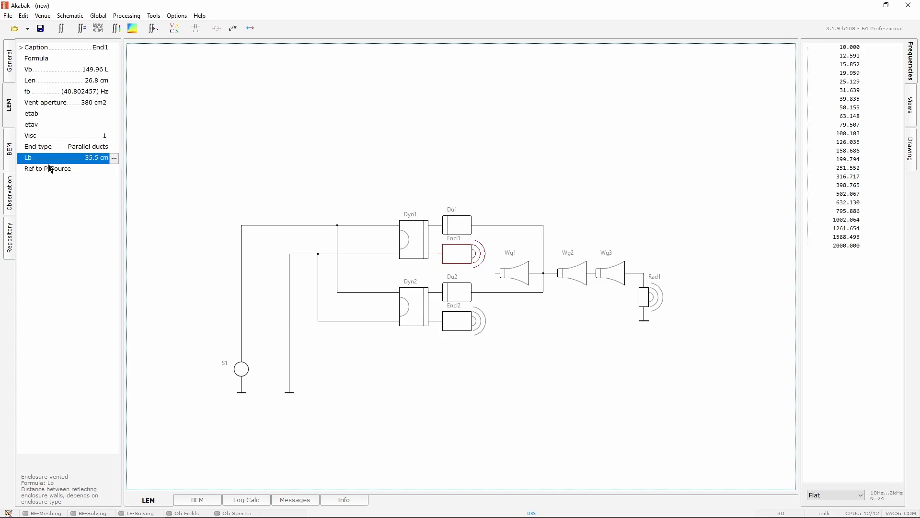
{"action": "left_click", "coordinate": [647, 299]}
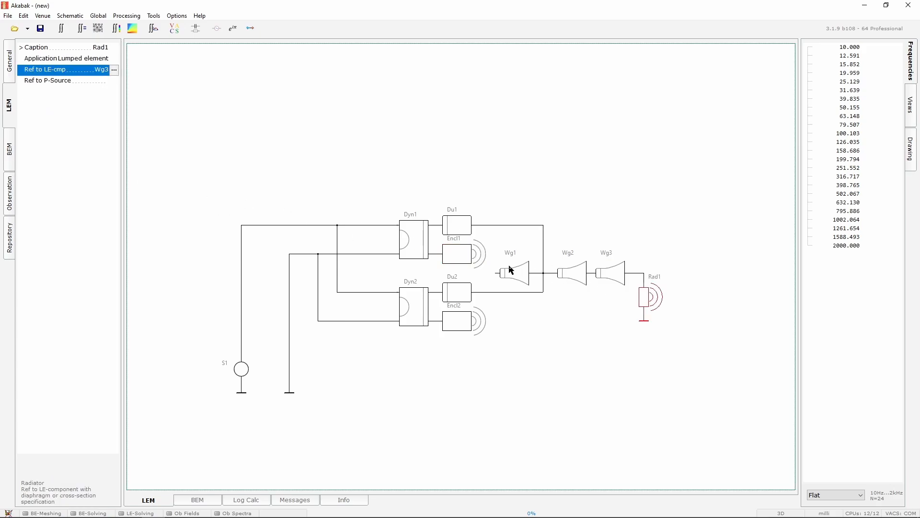
{"action": "left_click", "coordinate": [469, 254]}
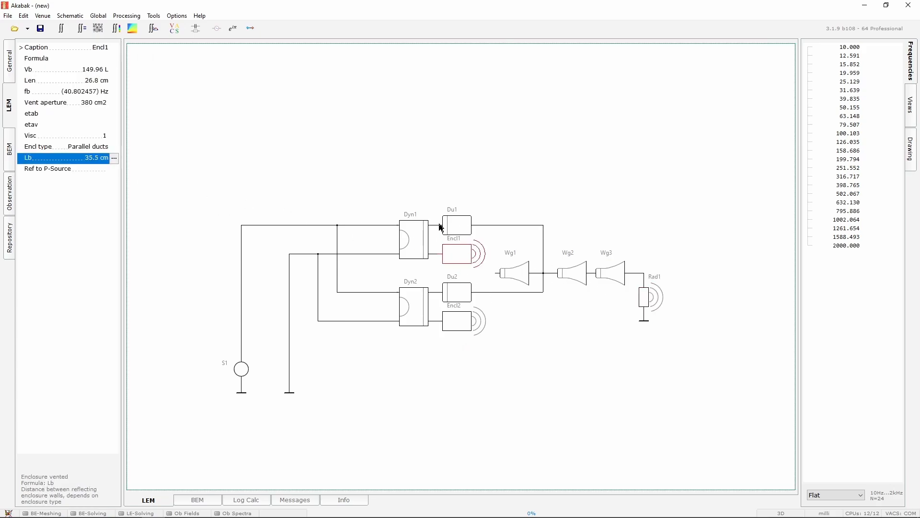
{"action": "left_click", "coordinate": [389, 174]}
Add an Exterior SUBDOMAIN to the BEM model from the component prototypes
{"action": "left_click", "coordinate": [208, 503]}
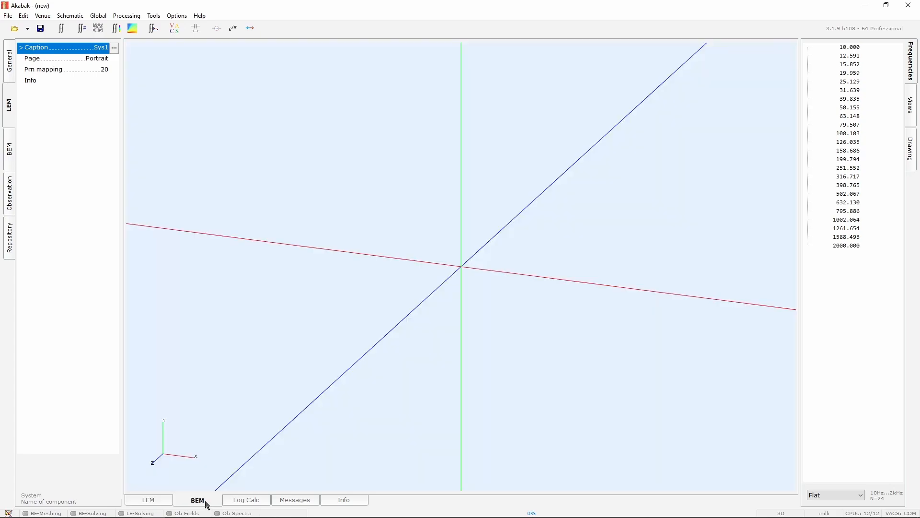
{"action": "left_click", "coordinate": [9, 67]}
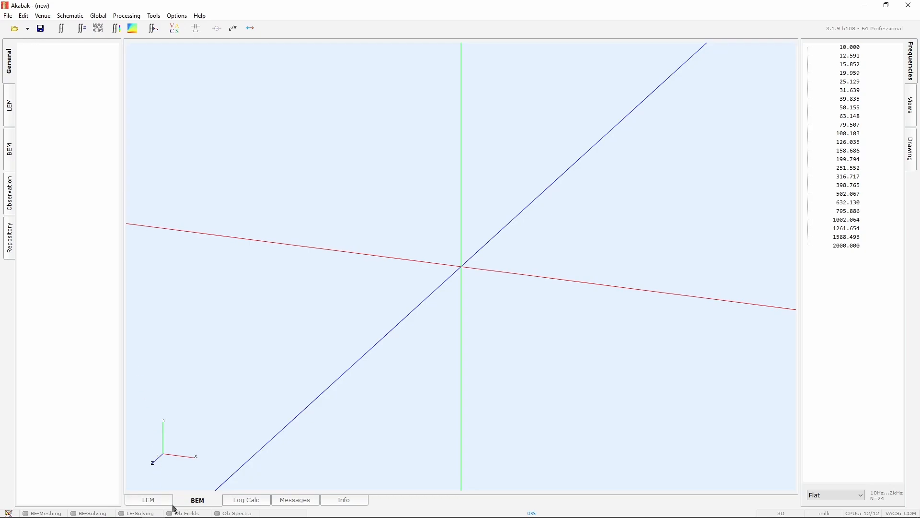
{"action": "double_click", "coordinate": [44, 65]}
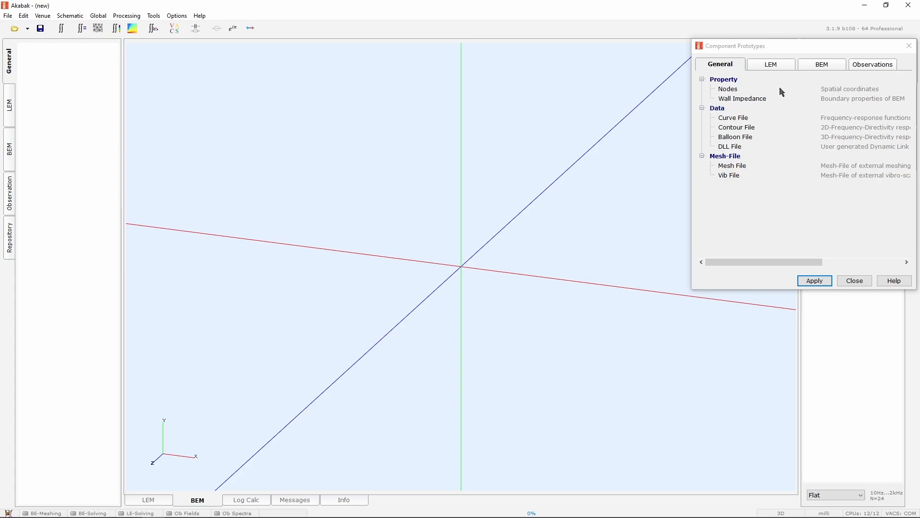
{"action": "left_click", "coordinate": [822, 67]}
{"action": "left_click", "coordinate": [10, 155]}
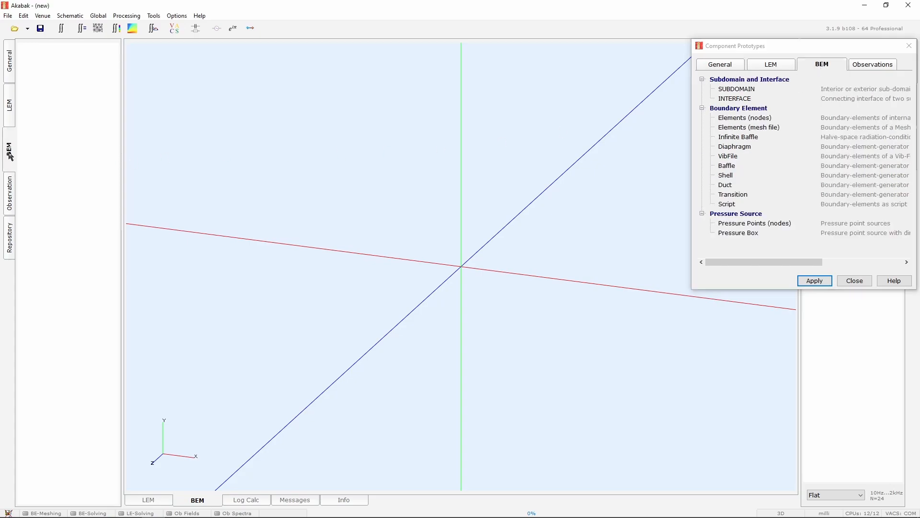
{"action": "double_click", "coordinate": [738, 91]}
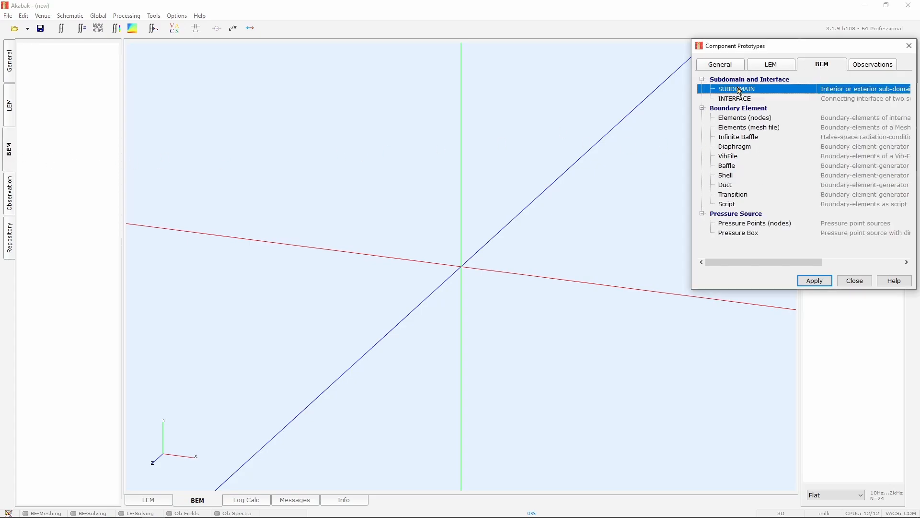
{"action": "left_click", "coordinate": [706, 63]}
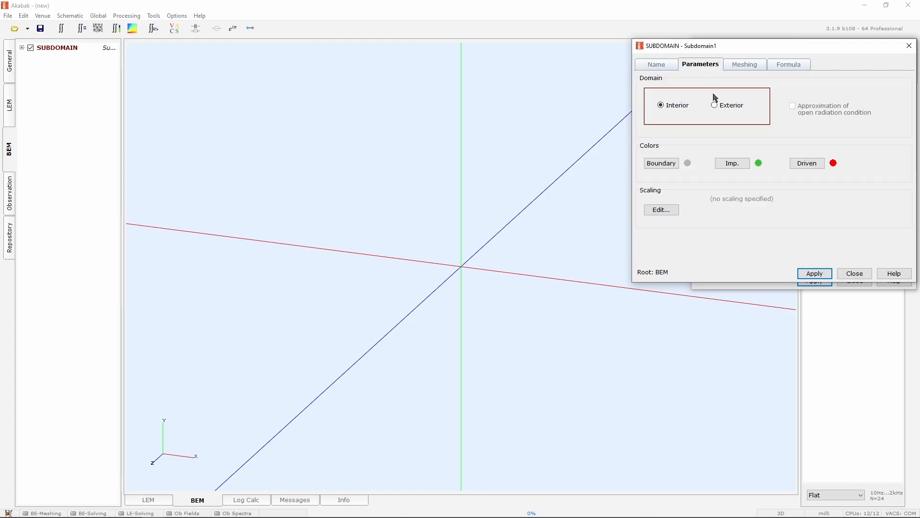
{"action": "left_click", "coordinate": [714, 105]}
{"action": "left_click", "coordinate": [822, 277]}
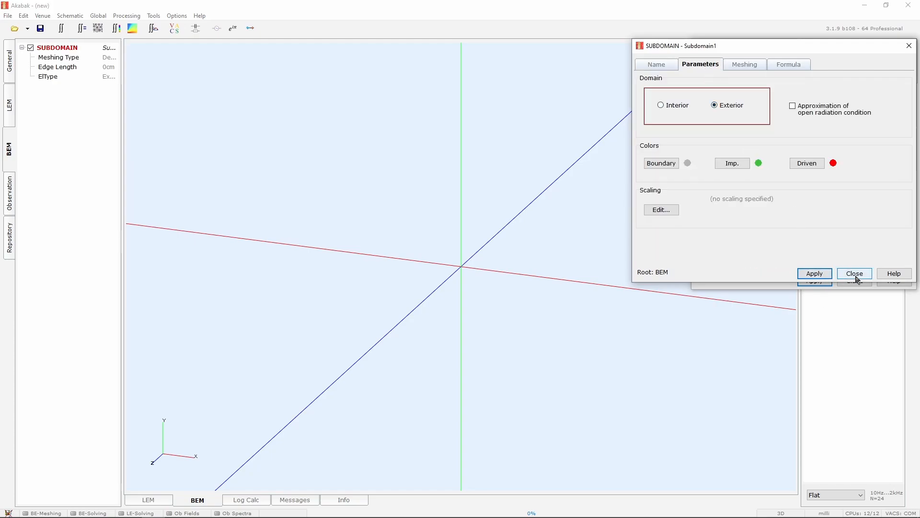
{"action": "left_click", "coordinate": [855, 275]}
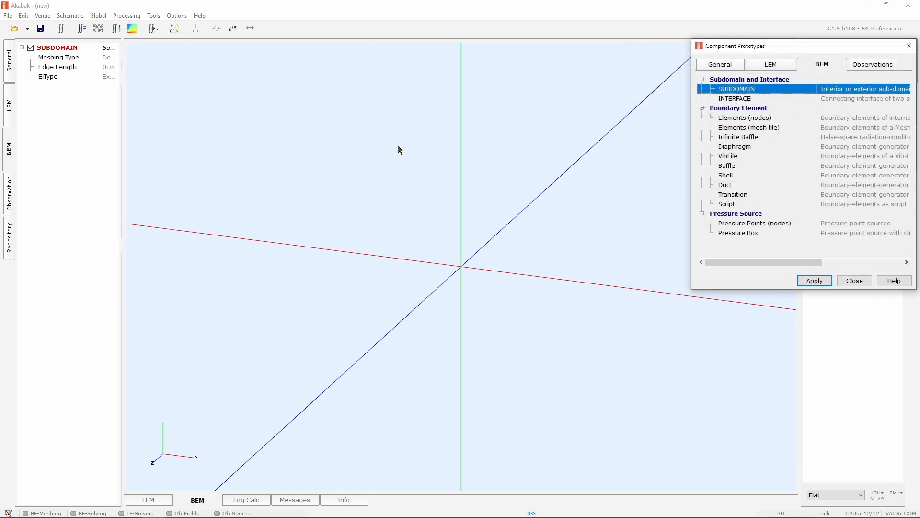
Add a Pressure Box source to the subdomain and review the cabinet's 3D model in Onshape
{"action": "double_click", "coordinate": [743, 234]}
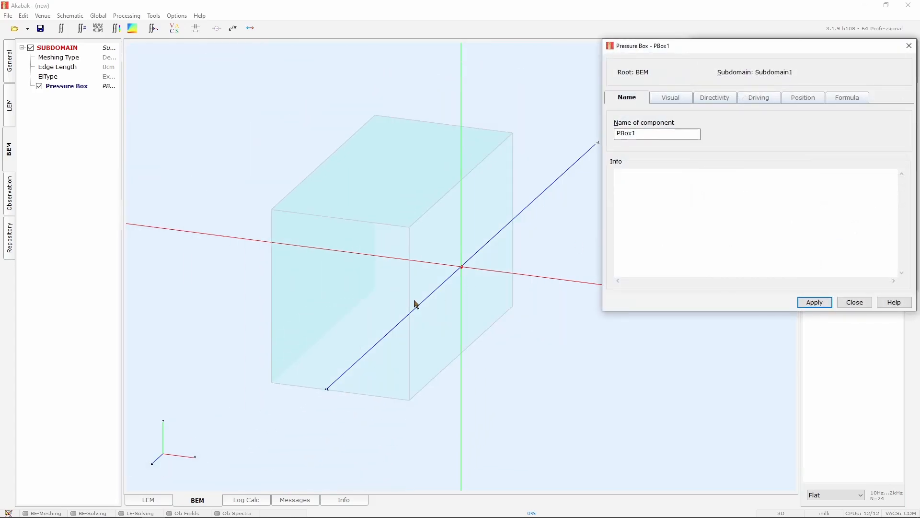
{"action": "key", "text": "alt+Tab"}
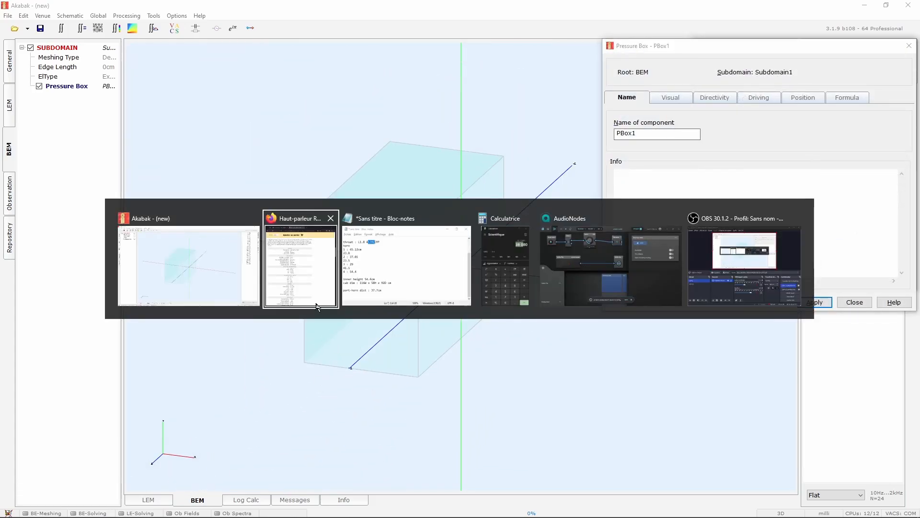
{"action": "left_click", "coordinate": [290, 274]}
{"action": "left_click", "coordinate": [566, 16]}
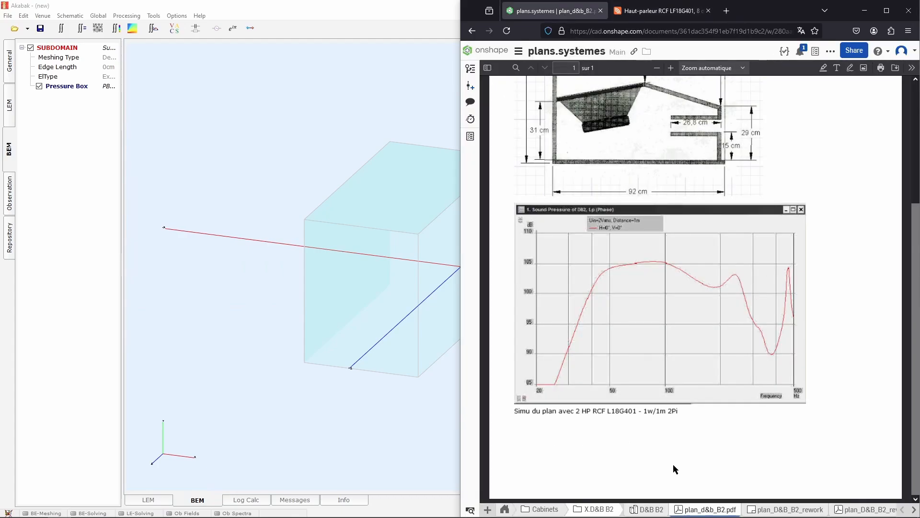
{"action": "left_click", "coordinate": [655, 511]}
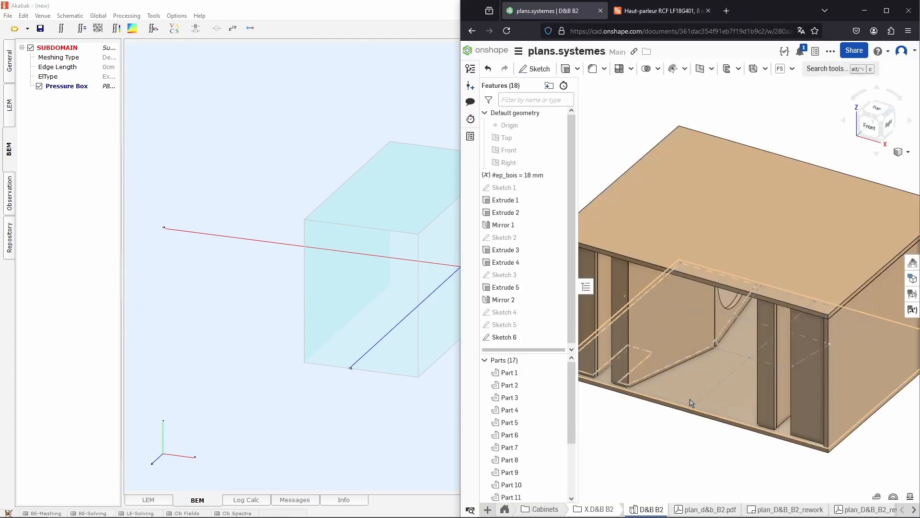
{"action": "scroll", "coordinate": [695, 446], "scroll_direction": "down", "scroll_amount": 3}
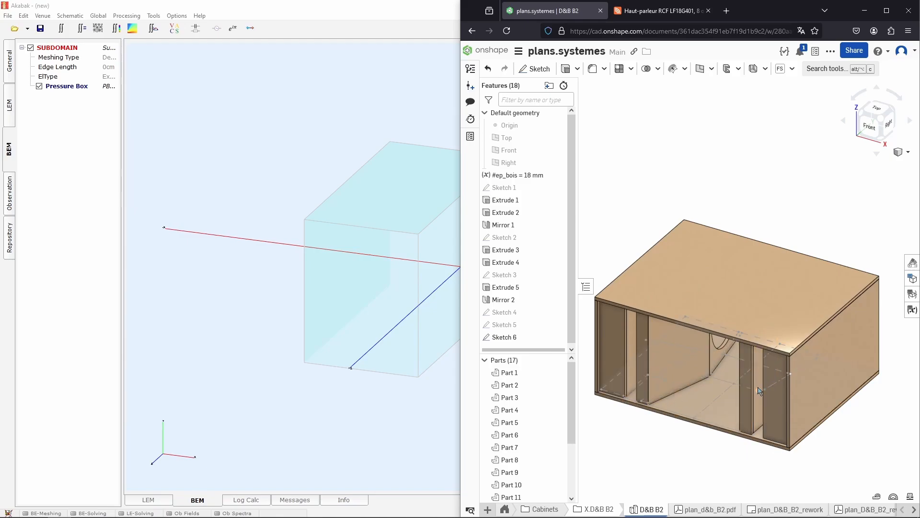
{"action": "scroll", "coordinate": [802, 393], "scroll_direction": "down", "scroll_amount": 1}
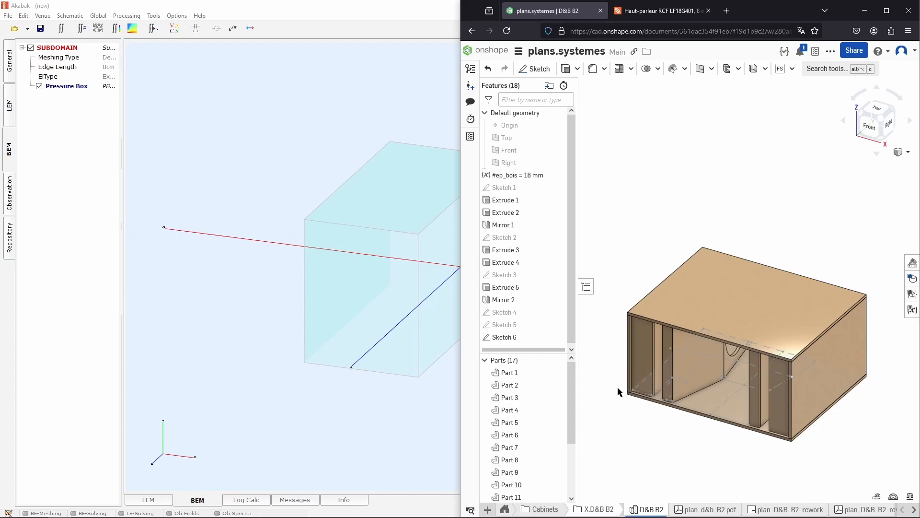
{"action": "left_click", "coordinate": [307, 195]}
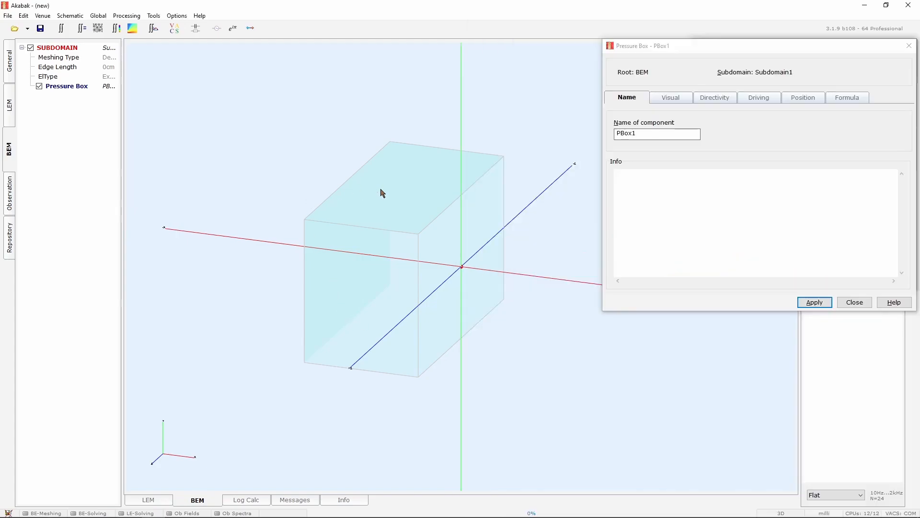
Set the pressure box's direction identifier to z and apply it
{"action": "left_click", "coordinate": [801, 98]}
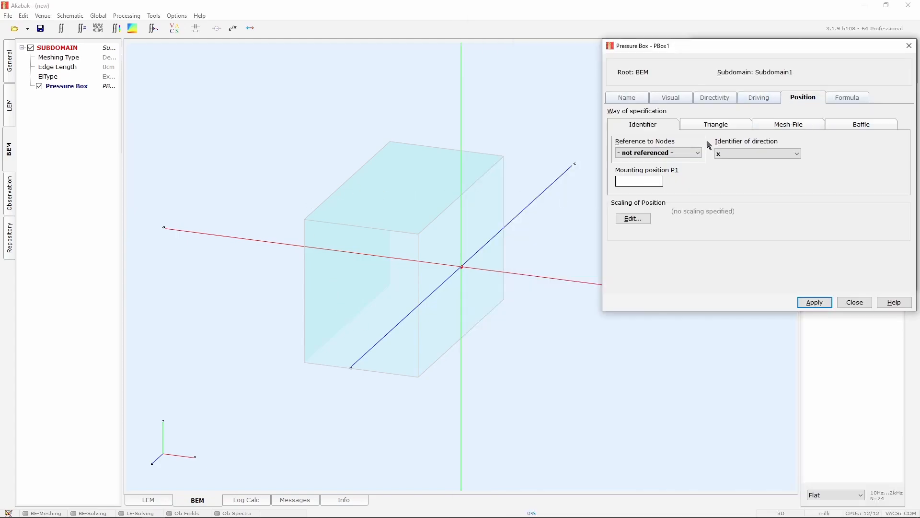
{"action": "left_click", "coordinate": [740, 153]}
{"action": "left_click", "coordinate": [735, 179]}
{"action": "left_click", "coordinate": [815, 302]}
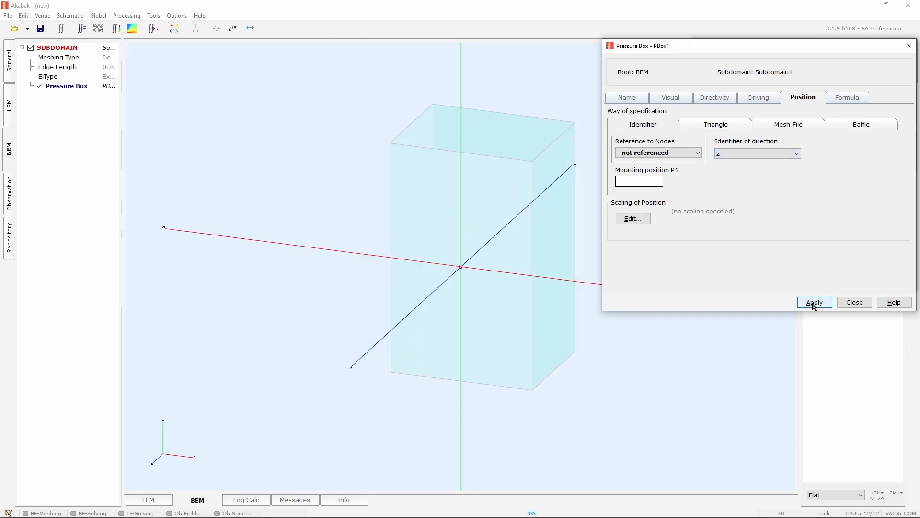
Paste the cabinet width of 116 cm from the notes into the pressure box's visual width
{"action": "left_click", "coordinate": [713, 97]}
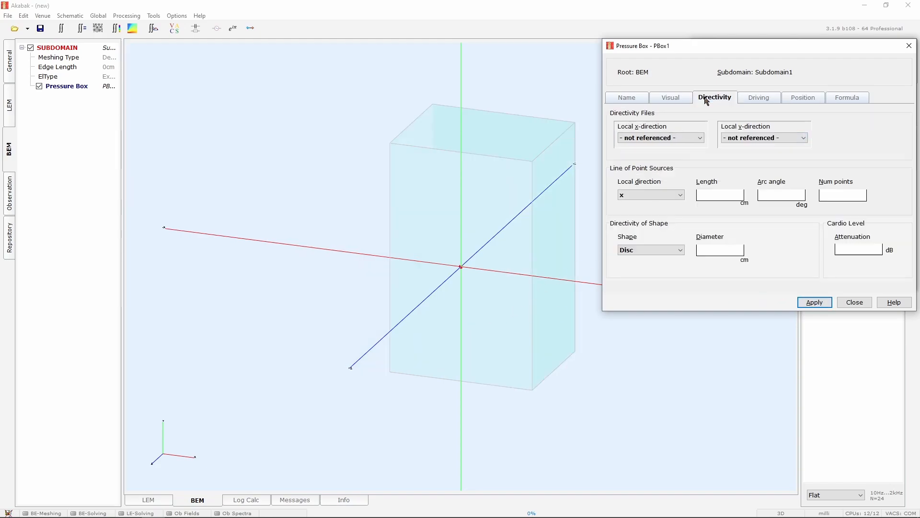
{"action": "left_click", "coordinate": [671, 98]}
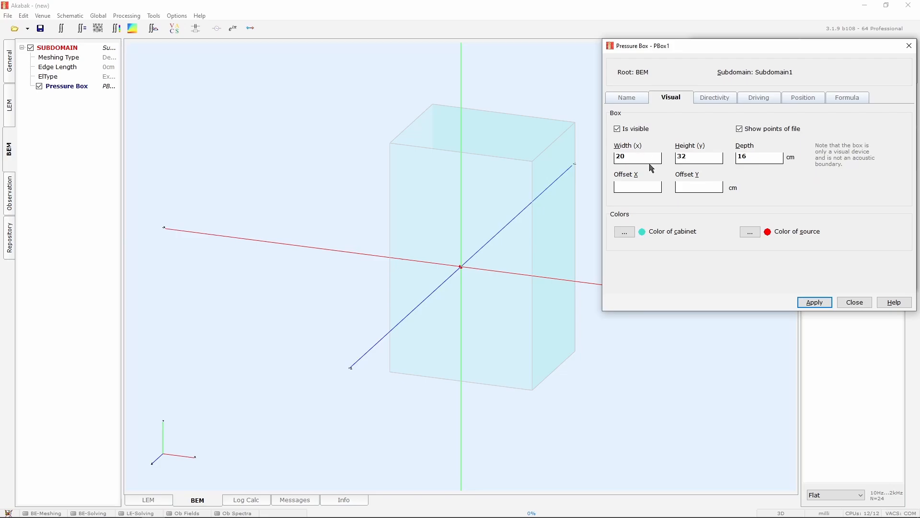
{"action": "left_click", "coordinate": [454, 193]}
{"action": "key", "text": "alt+Tab"}
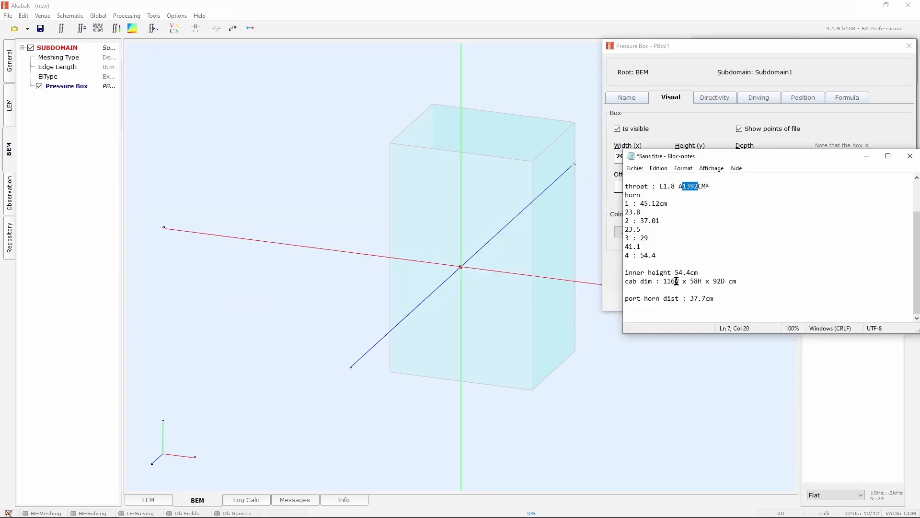
{"action": "left_click_drag", "start_coordinate": [676, 282], "coordinate": [660, 283]}
{"action": "key", "text": "ctrl+c"}
{"action": "left_click", "coordinate": [613, 158]}
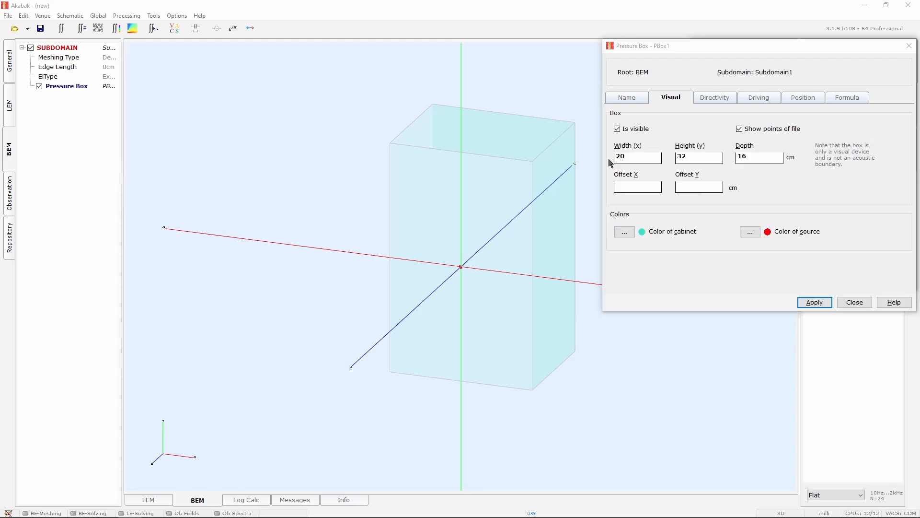
{"action": "left_click_drag", "start_coordinate": [626, 157], "coordinate": [580, 159]}
{"action": "key", "text": "ctrl+v"}
Set the pressure box's visual height to 58 cm and depth to 92 cm, then apply
{"action": "key", "text": "alt+Tab"}
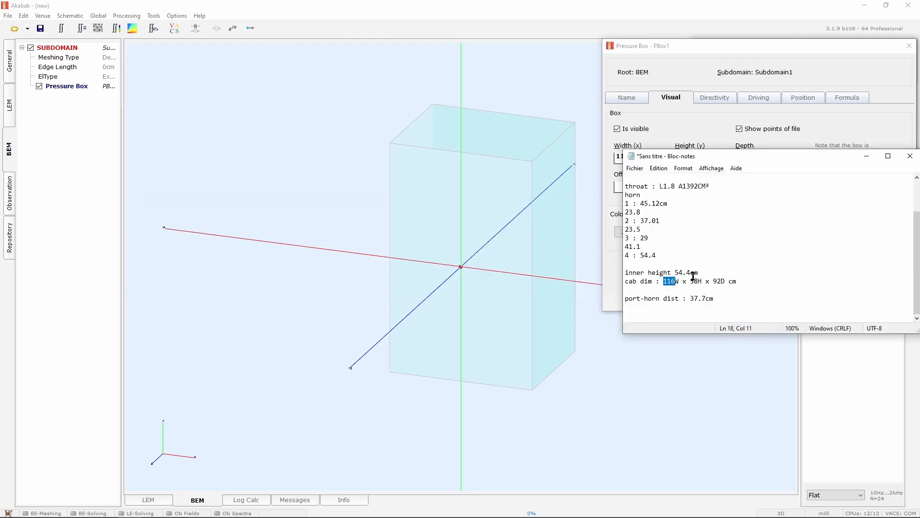
{"action": "left_click_drag", "start_coordinate": [724, 281], "coordinate": [714, 281]}
{"action": "left_click", "coordinate": [687, 126]}
{"action": "left_click_drag", "start_coordinate": [697, 157], "coordinate": [608, 164]}
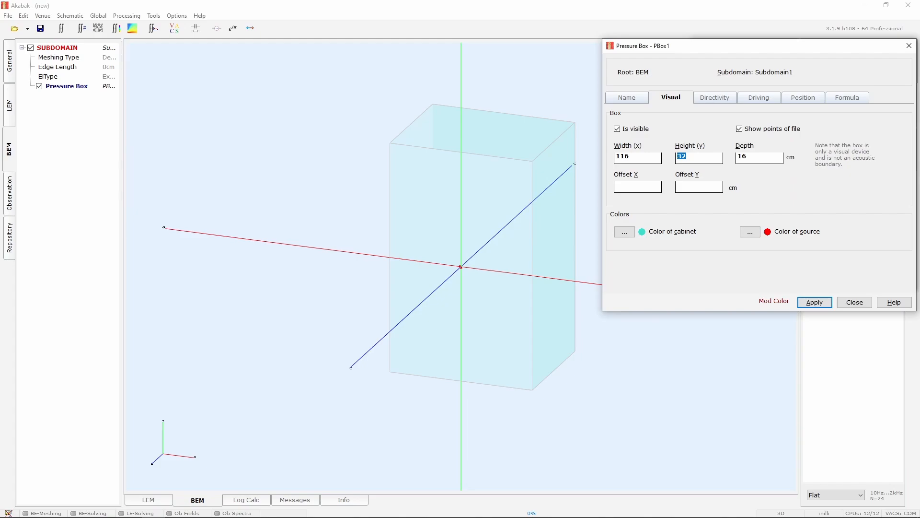
{"action": "left_click", "coordinate": [815, 302]}
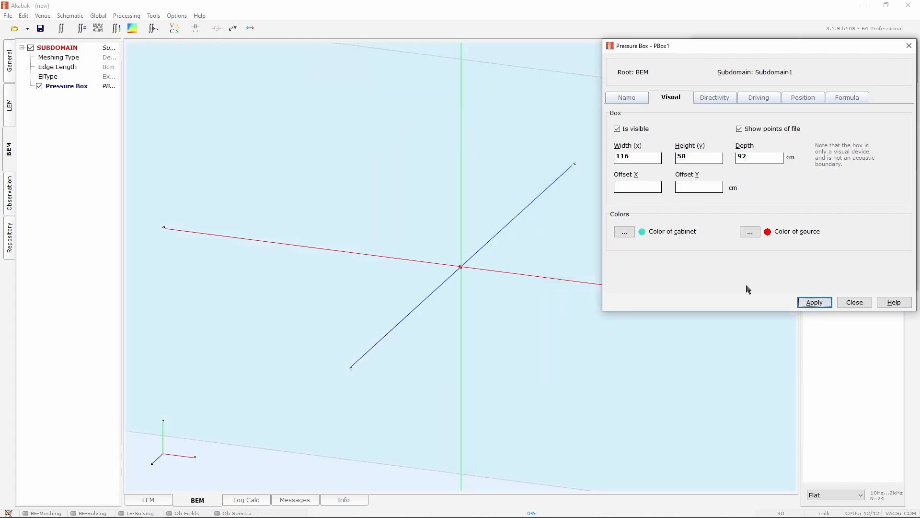
Set the pressure box's directivity shape to Rectangle, 54.4 cm wide and 54.4 cm high, and apply
{"action": "left_click_drag", "start_coordinate": [459, 217], "coordinate": [328, 225]}
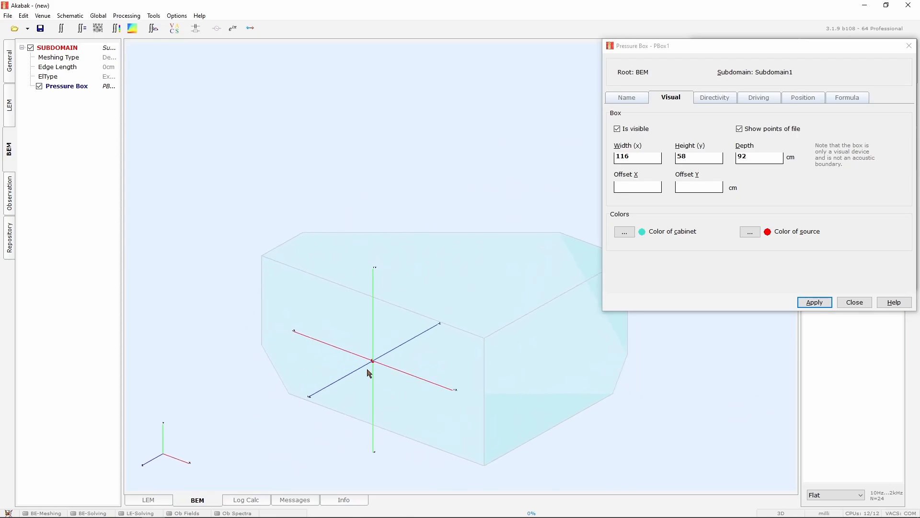
{"action": "left_click_drag", "start_coordinate": [369, 373], "coordinate": [399, 383]}
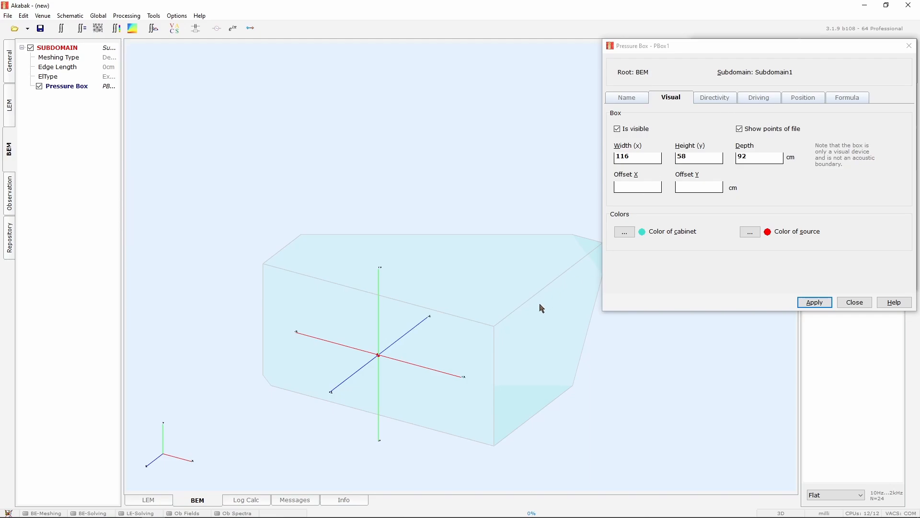
{"action": "left_click_drag", "start_coordinate": [542, 308], "coordinate": [454, 296]}
{"action": "left_click", "coordinate": [715, 97]}
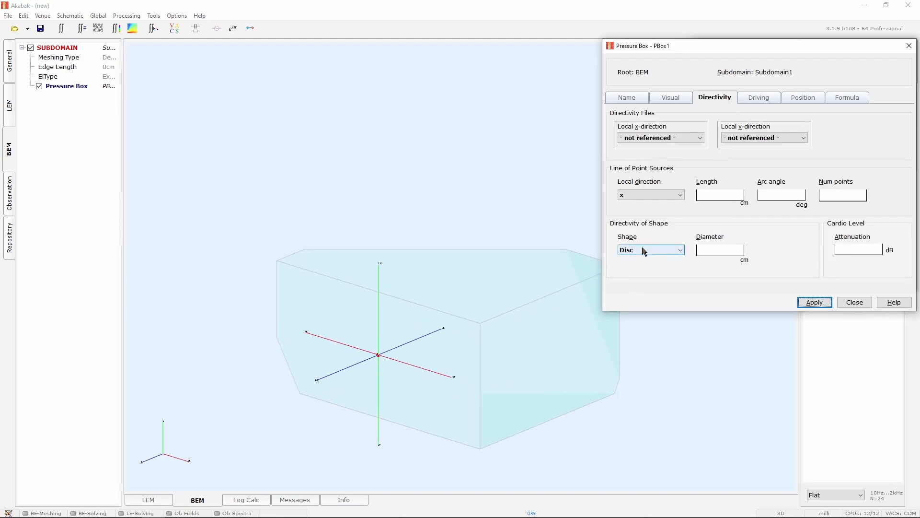
{"action": "scroll", "coordinate": [644, 251], "scroll_direction": "down", "scroll_amount": 1}
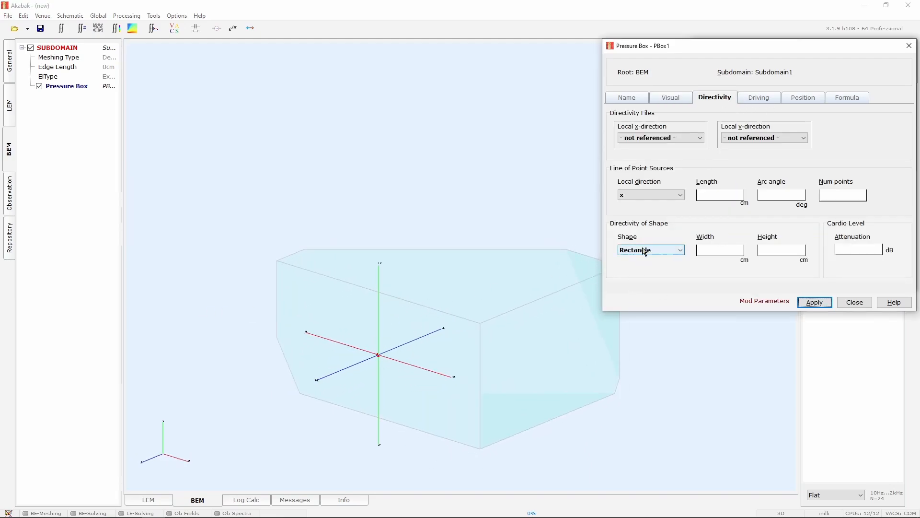
{"action": "left_click", "coordinate": [703, 248]}
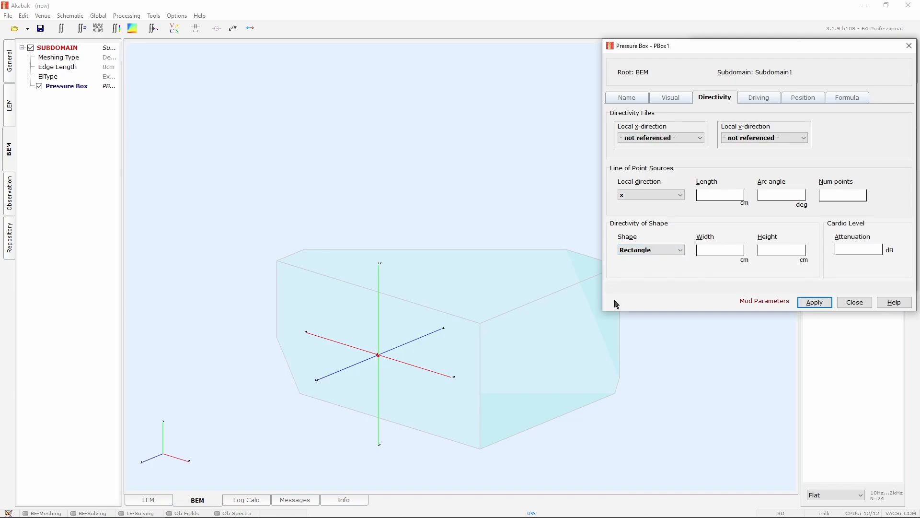
{"action": "key", "text": "alt+Tab"}
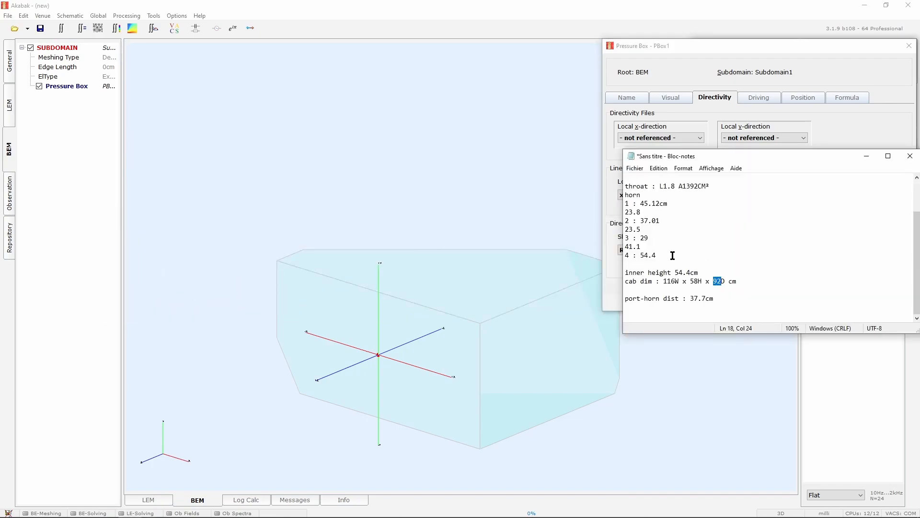
{"action": "left_click_drag", "start_coordinate": [657, 256], "coordinate": [641, 255]}
{"action": "double_click", "coordinate": [676, 272]}
{"action": "left_click", "coordinate": [612, 154]}
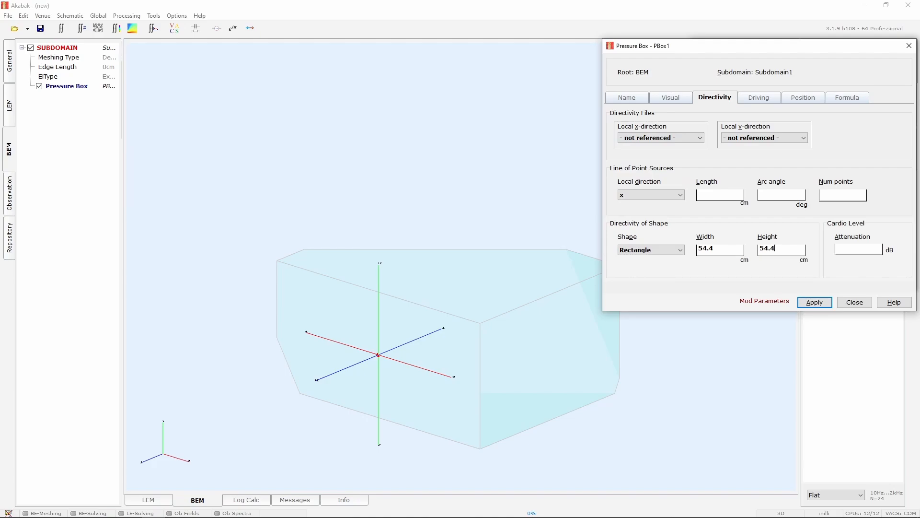
{"action": "left_click", "coordinate": [825, 304]}
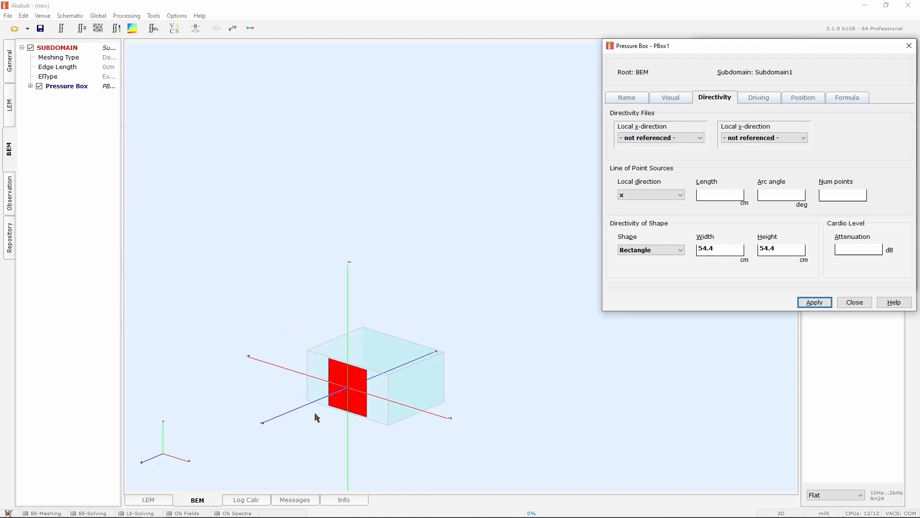
Close the pressure box dialog
{"action": "scroll", "coordinate": [314, 415], "scroll_direction": "up", "scroll_amount": 5}
{"action": "scroll", "coordinate": [521, 374], "scroll_direction": "up", "scroll_amount": 5}
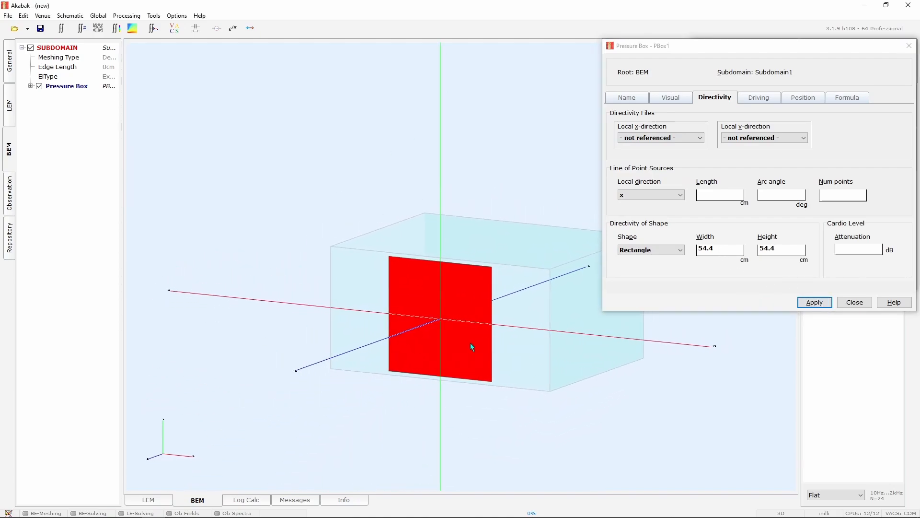
{"action": "left_click_drag", "start_coordinate": [524, 373], "coordinate": [427, 425]}
{"action": "left_click", "coordinate": [860, 298]}
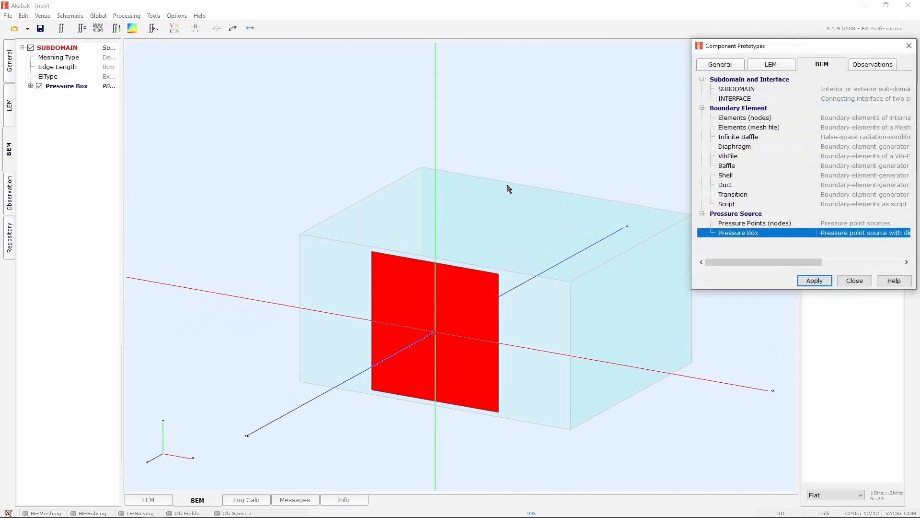
Add a Nodes component and create a new node in its points list
{"action": "left_click", "coordinate": [7, 72]}
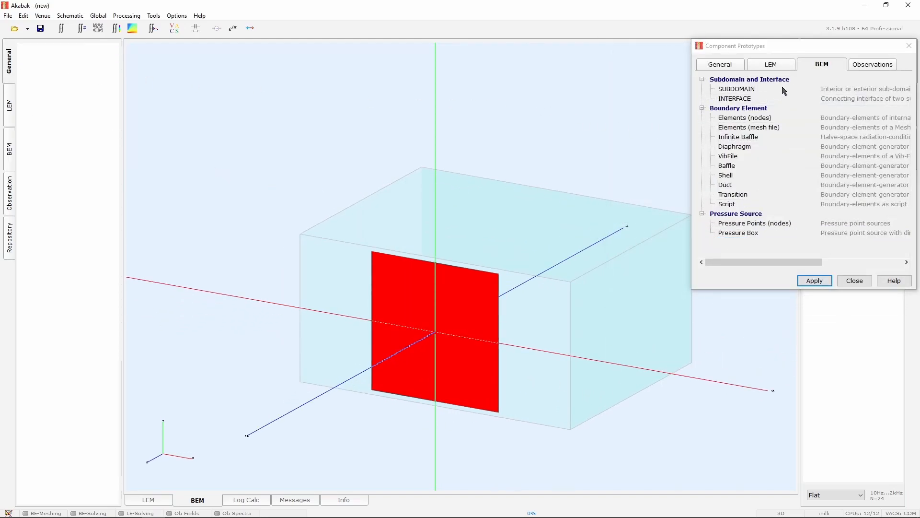
{"action": "left_click", "coordinate": [740, 67]}
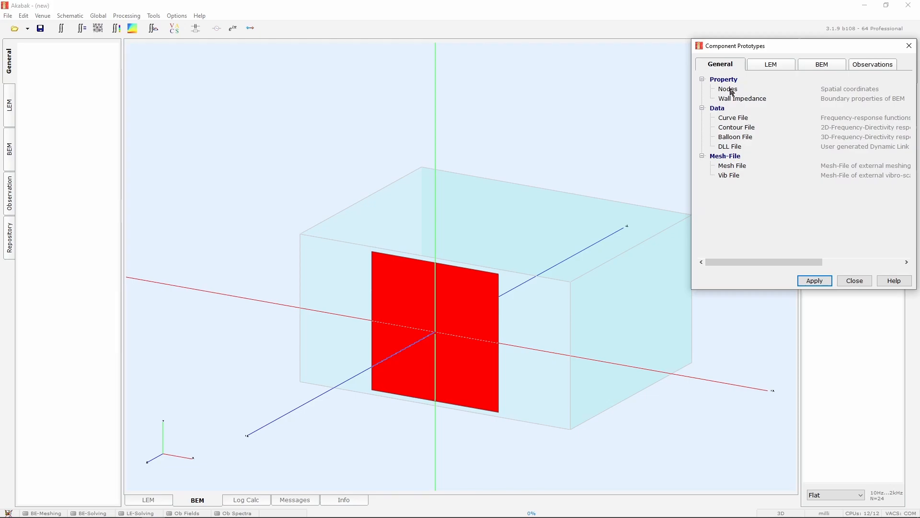
{"action": "double_click", "coordinate": [732, 91]}
{"action": "left_click", "coordinate": [715, 66]}
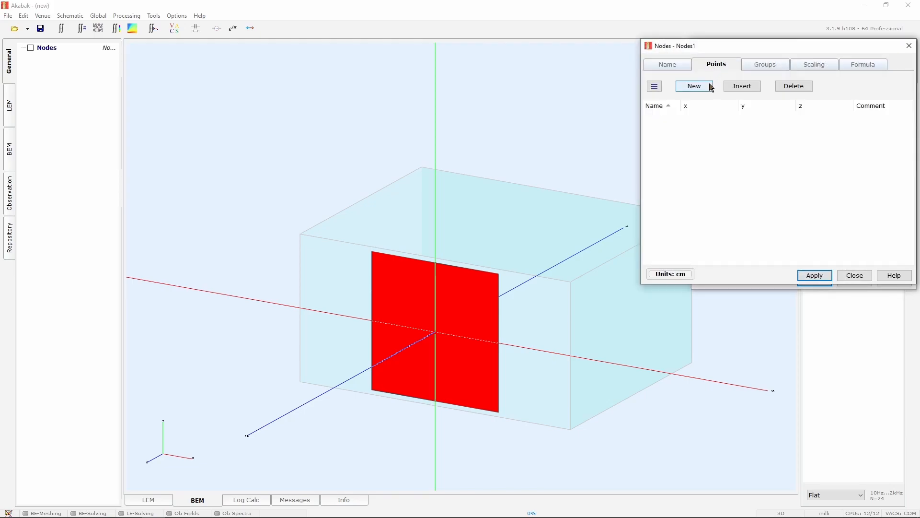
{"action": "left_click", "coordinate": [711, 86]}
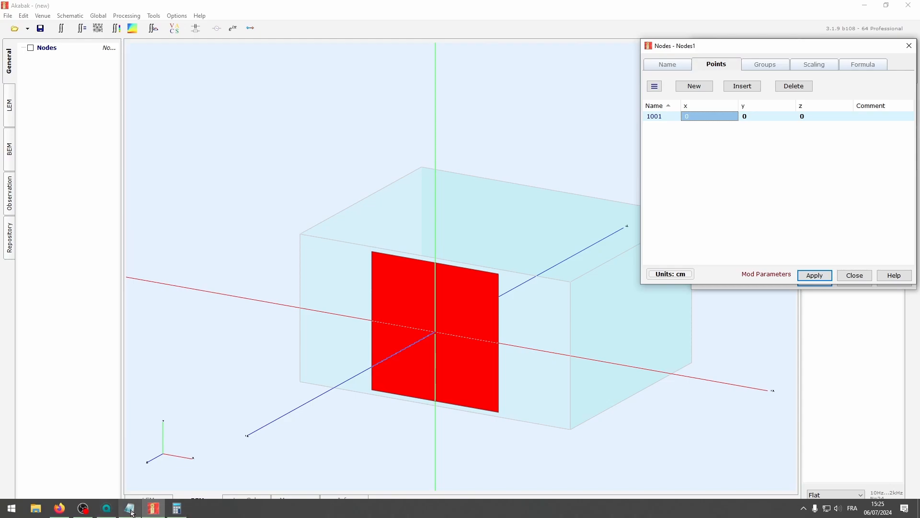
Switch to the notes and copy the port-horn distance value of 37.7
{"action": "left_click", "coordinate": [130, 508]}
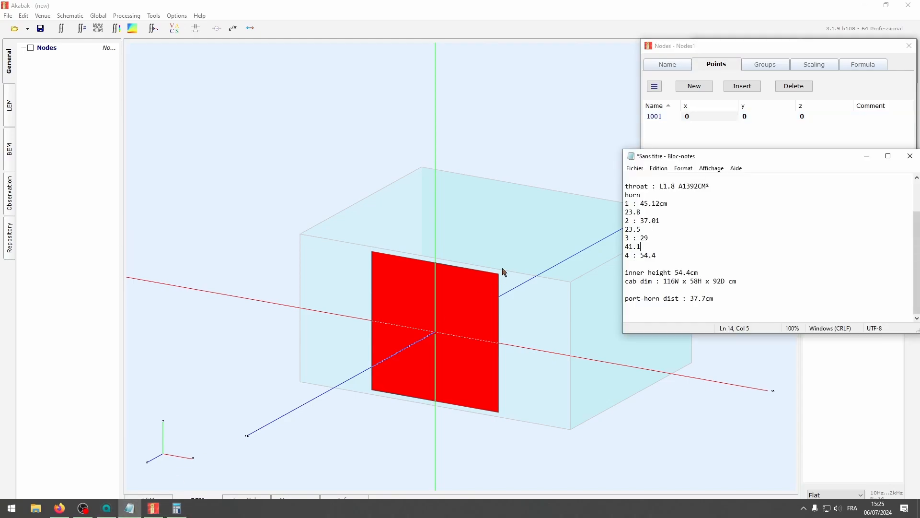
{"action": "double_click", "coordinate": [661, 299]}
{"action": "left_click", "coordinate": [715, 298]}
{"action": "left_click_drag", "start_coordinate": [704, 296], "coordinate": [668, 297]}
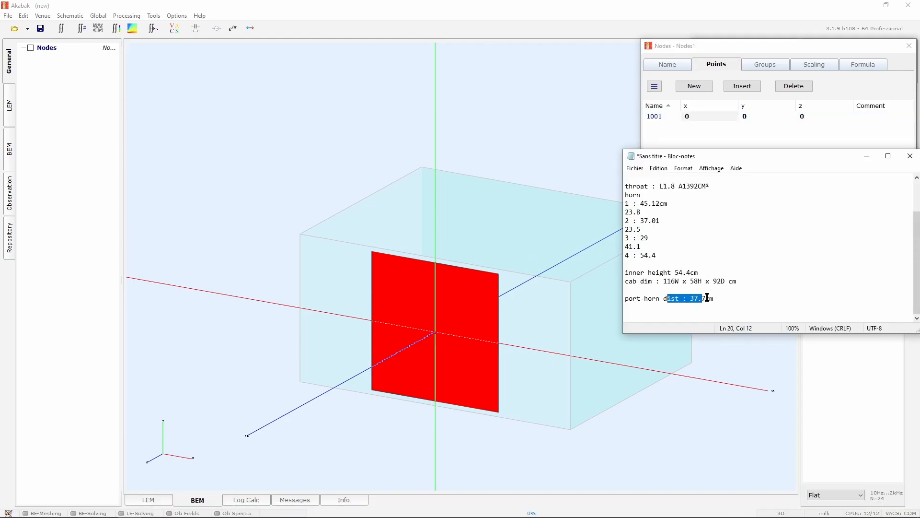
{"action": "left_click", "coordinate": [708, 298]}
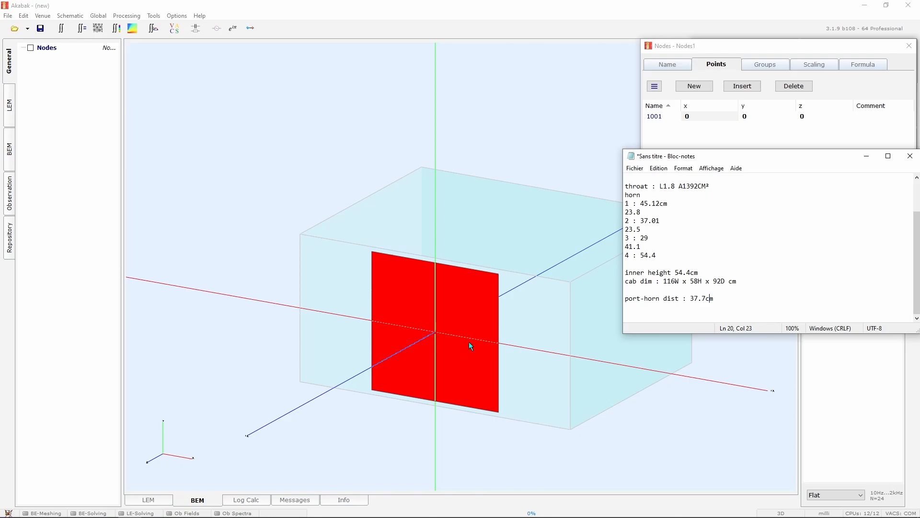
{"action": "left_click_drag", "start_coordinate": [707, 299], "coordinate": [692, 299]}
Set node 1001's x coordinate to -37.7 cm
{"action": "left_click", "coordinate": [707, 137]}
{"action": "left_click", "coordinate": [697, 116]}
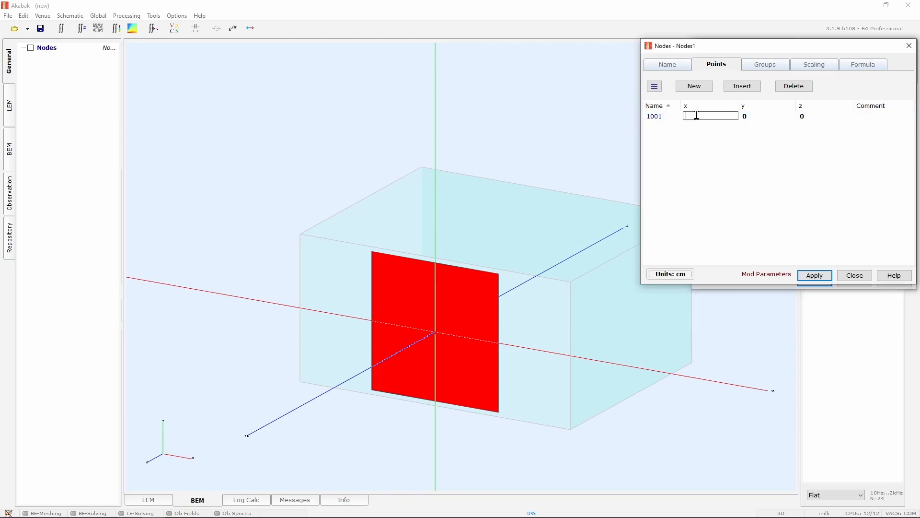
{"action": "type", "text": "-37.7"}
{"action": "key", "text": "Return"}
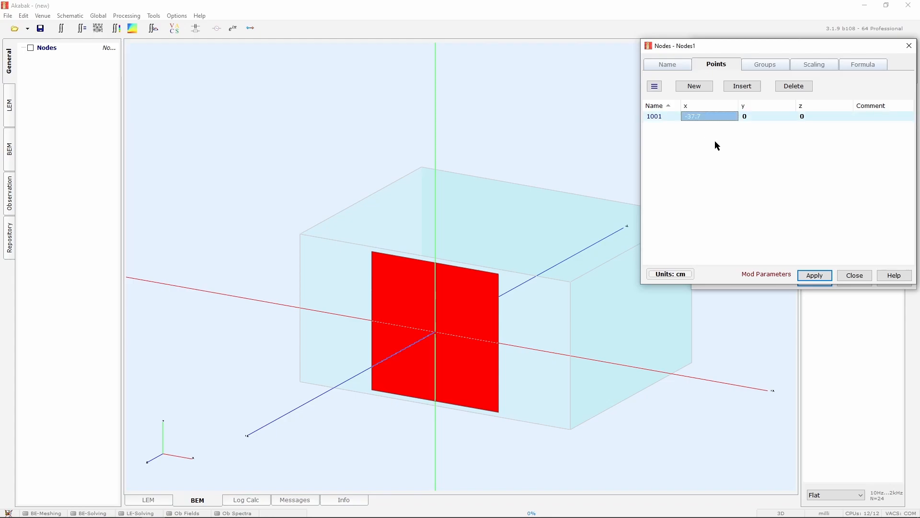
Add a second node with x coordinate 37.7 cm, then apply and close the nodes dialog
{"action": "left_click", "coordinate": [695, 87]}
{"action": "left_click", "coordinate": [699, 125]}
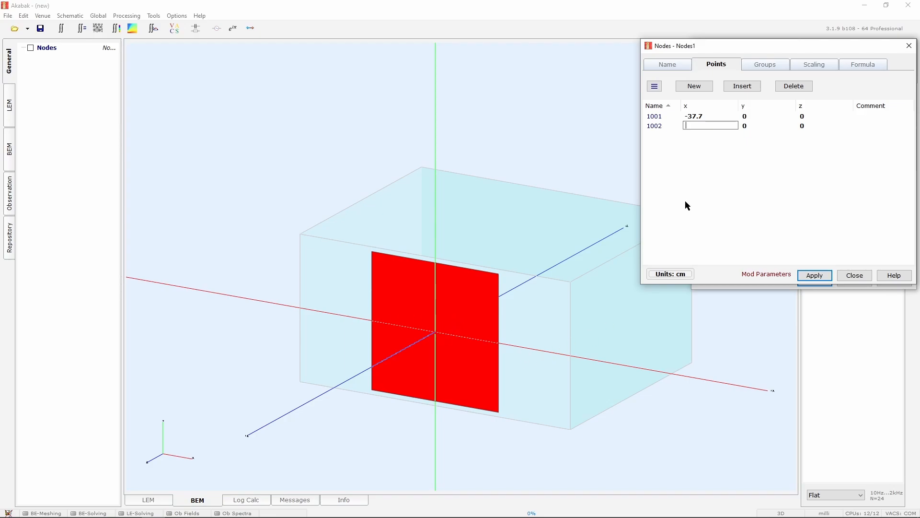
{"action": "type", "text": "37.7"}
{"action": "left_click", "coordinate": [816, 276]}
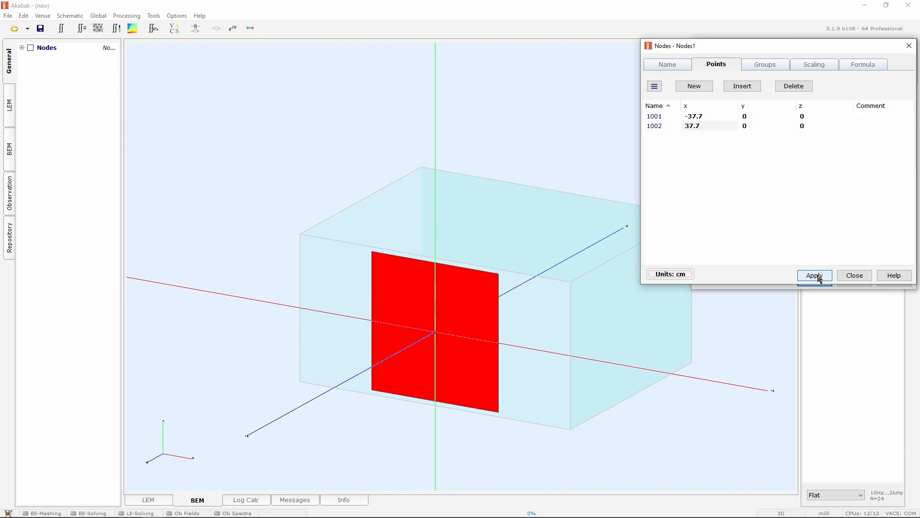
{"action": "left_click", "coordinate": [851, 276]}
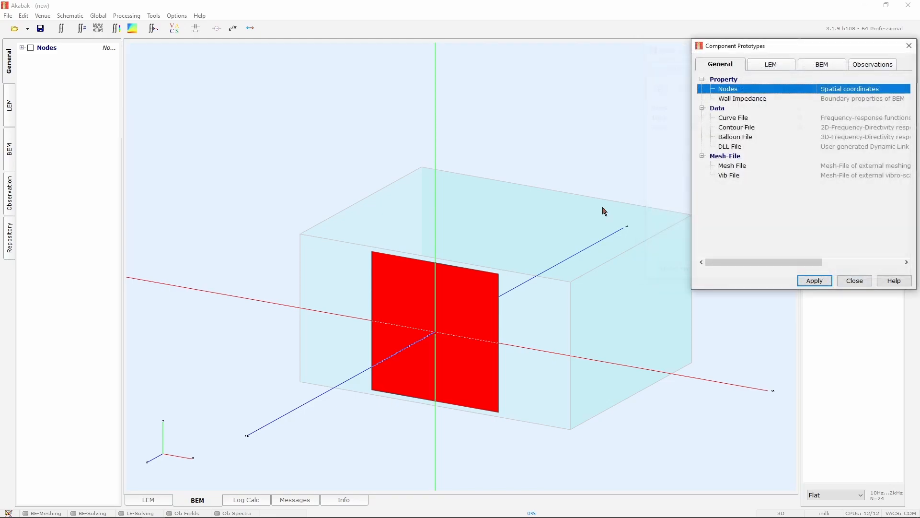
Enable display of the Nodes component in the model view
{"action": "left_click", "coordinate": [30, 49]}
{"action": "left_click_drag", "start_coordinate": [507, 160], "coordinate": [599, 220]}
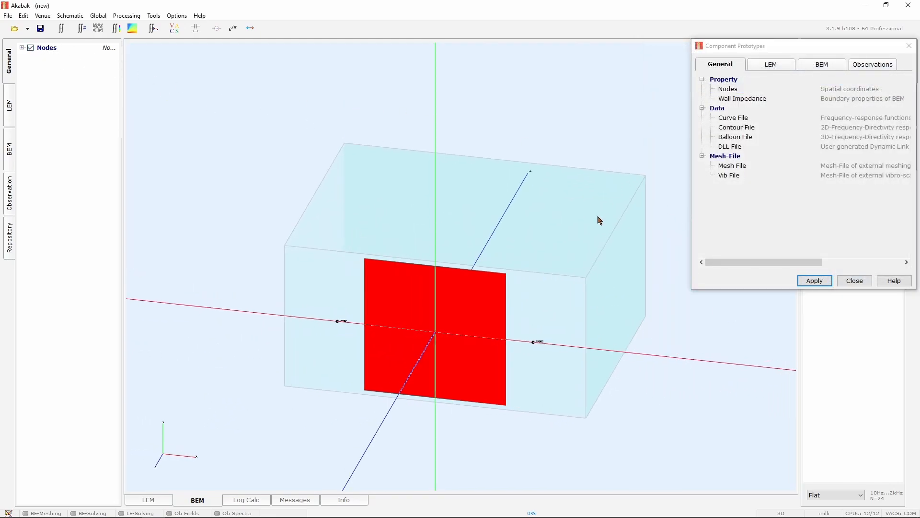
{"action": "left_click", "coordinate": [14, 154]}
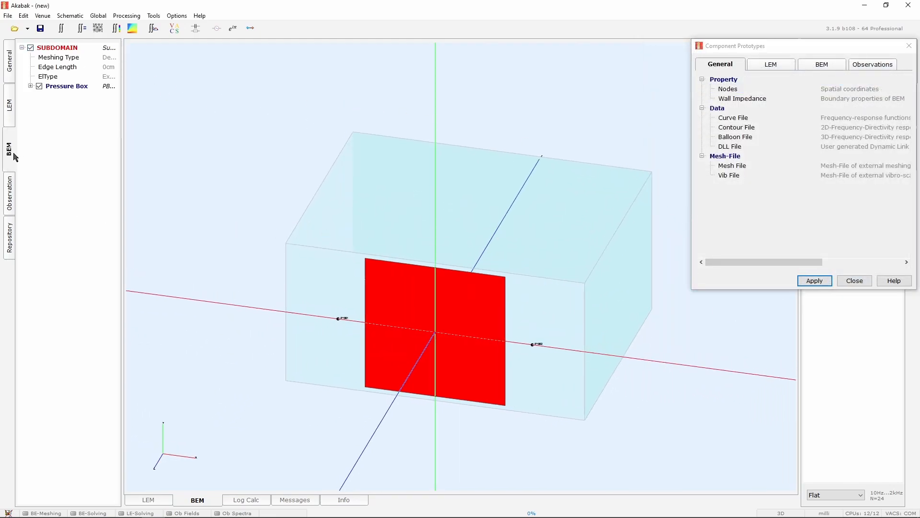
{"action": "left_click", "coordinate": [827, 68]}
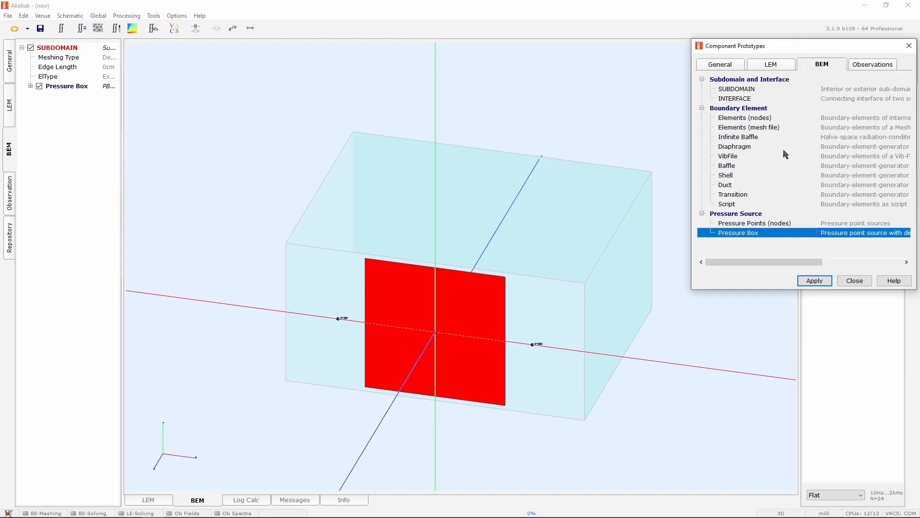
Add a Pressure Points (nodes) source and name it BR_left
{"action": "double_click", "coordinate": [757, 225]}
{"action": "left_click_drag", "start_coordinate": [667, 138], "coordinate": [615, 138]}
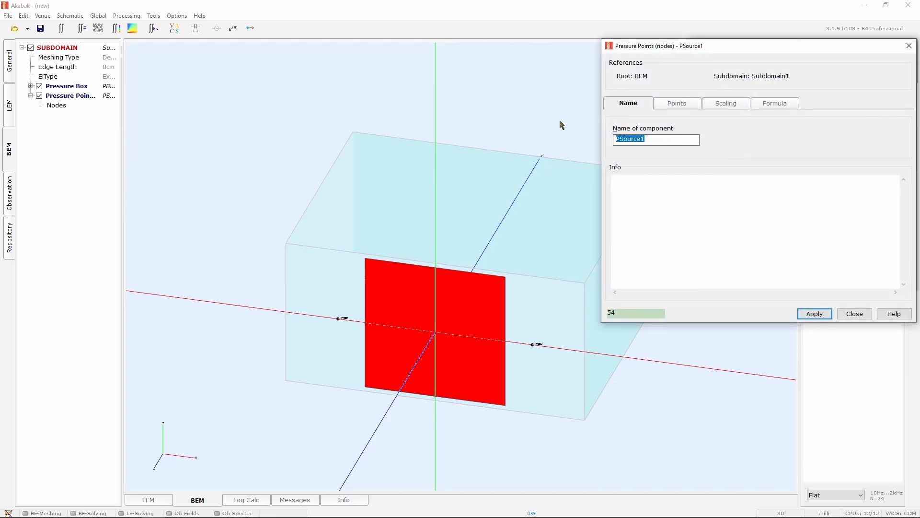
{"action": "type", "text": "BR"}
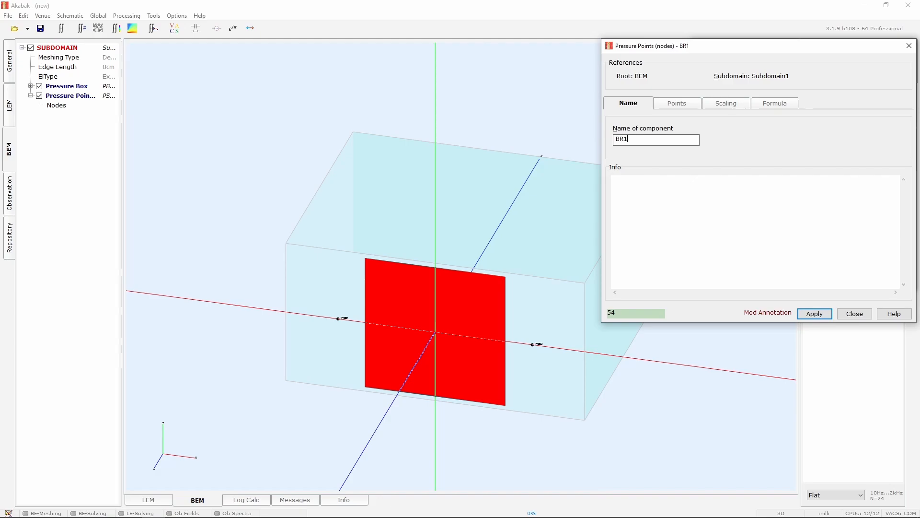
{"action": "type", "text": "_left"}
Add node 1001 as BR_left's pressure point, then apply and close the dialog
{"action": "left_click", "coordinate": [676, 103]}
{"action": "left_click", "coordinate": [661, 136]}
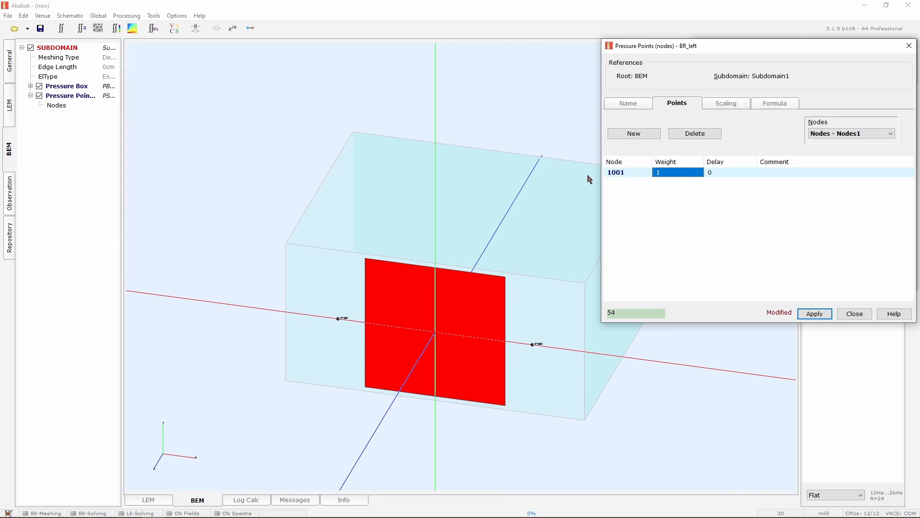
{"action": "left_click", "coordinate": [815, 314]}
{"action": "left_click", "coordinate": [855, 313]}
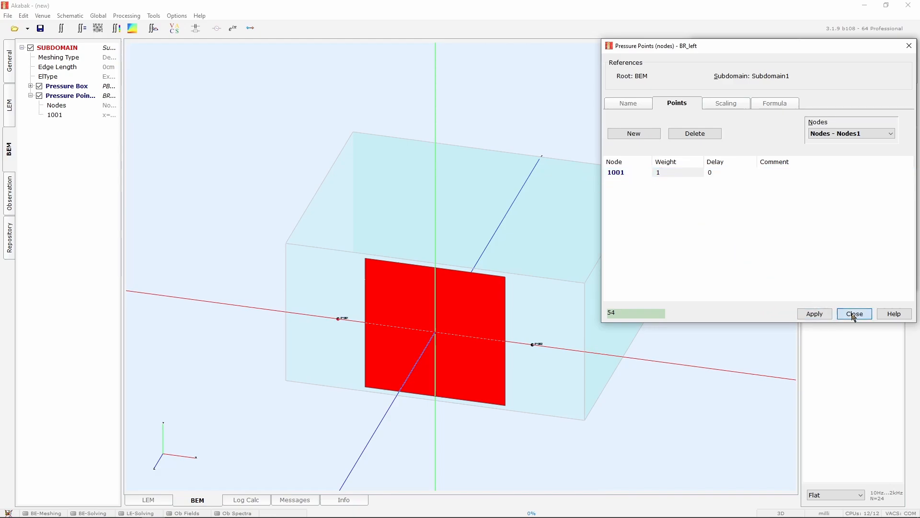
Add another Pressure Points (nodes) source and name it BR_right
{"action": "double_click", "coordinate": [751, 224]}
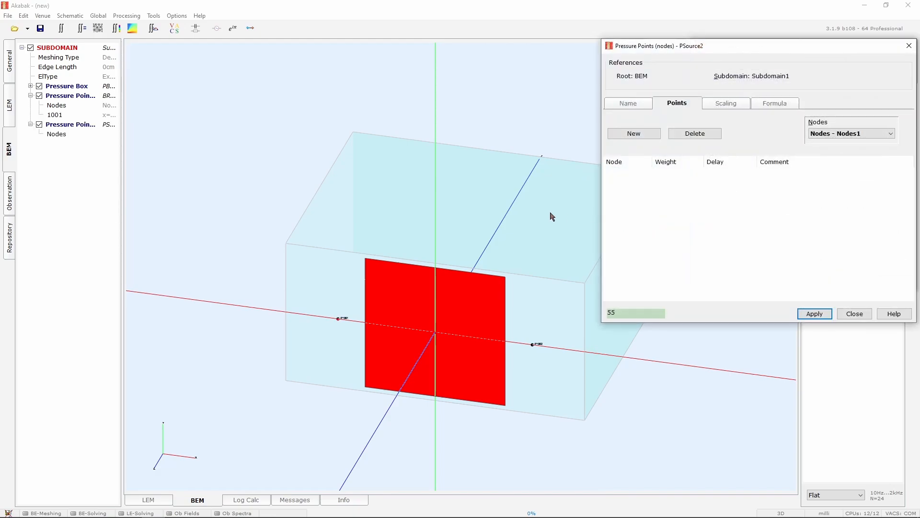
{"action": "scroll", "coordinate": [323, 347], "scroll_direction": "up", "scroll_amount": 3}
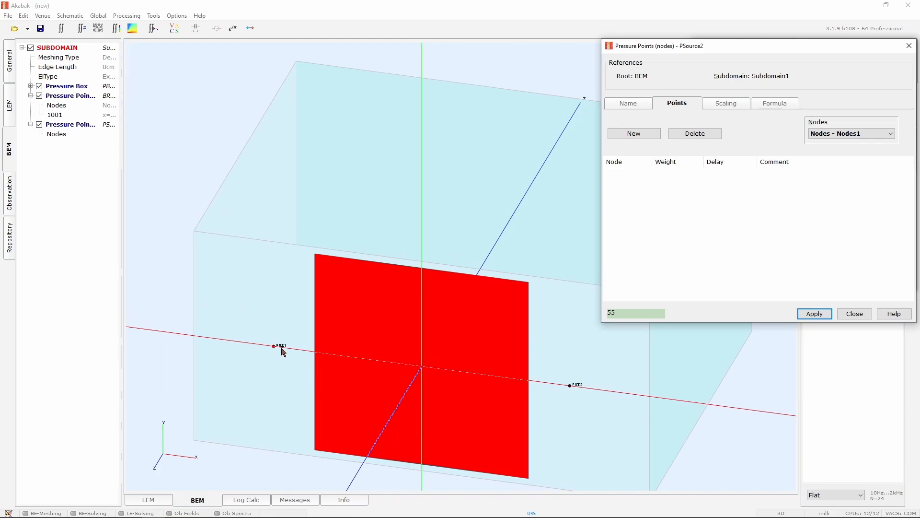
{"action": "scroll", "coordinate": [298, 331], "scroll_direction": "down", "scroll_amount": 2}
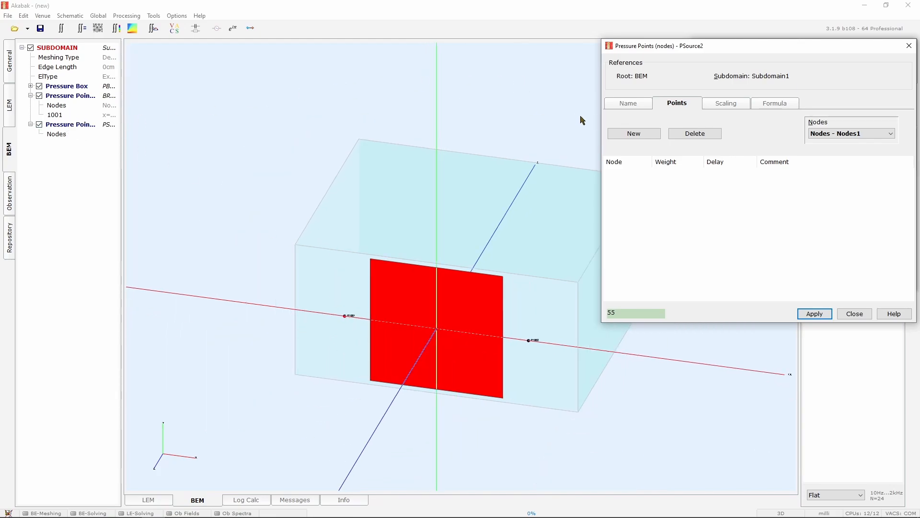
{"action": "left_click", "coordinate": [641, 107]}
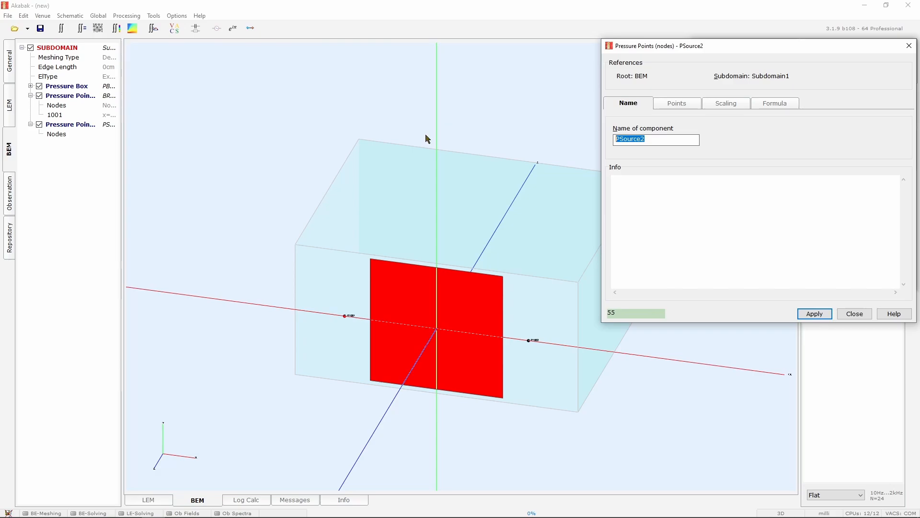
{"action": "type", "text": "BR_right"}
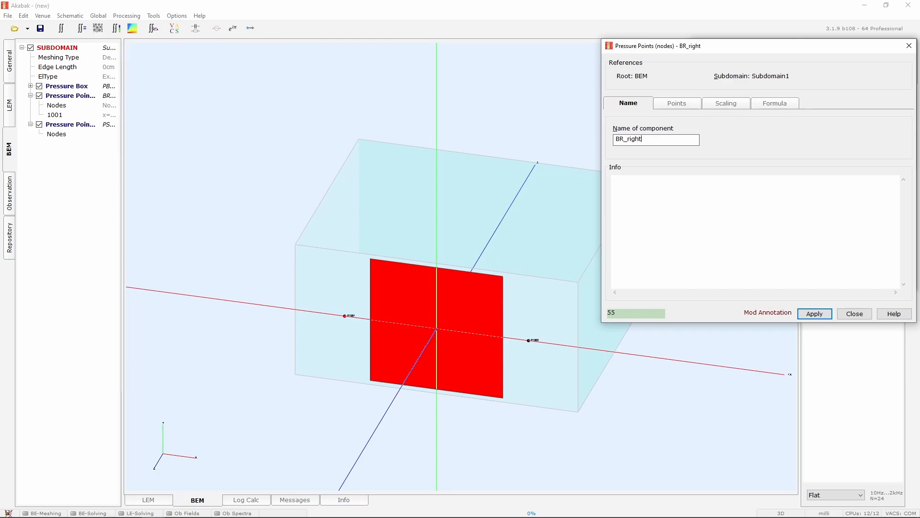
Add node 1002 as BR_right's pressure point, then apply and close the dialog
{"action": "left_click", "coordinate": [672, 107]}
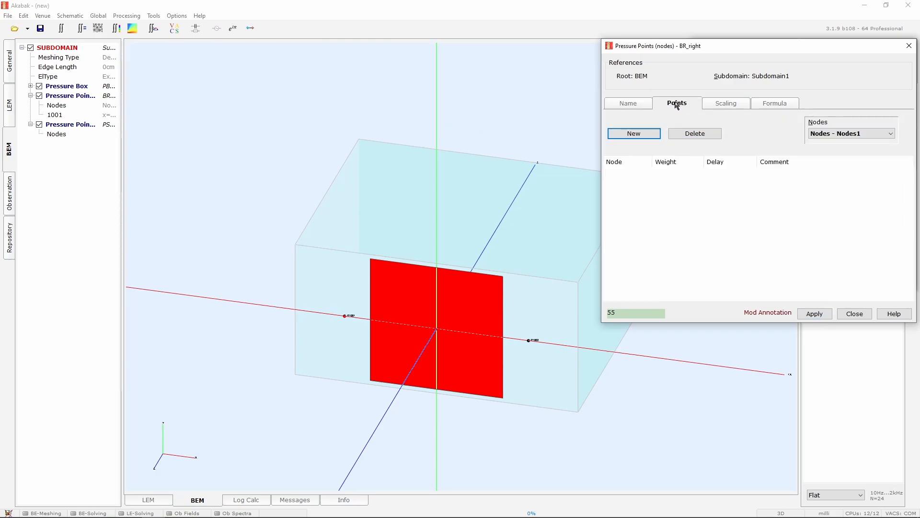
{"action": "left_click", "coordinate": [634, 133]}
{"action": "double_click", "coordinate": [633, 171]}
{"action": "type", "text": "1"}
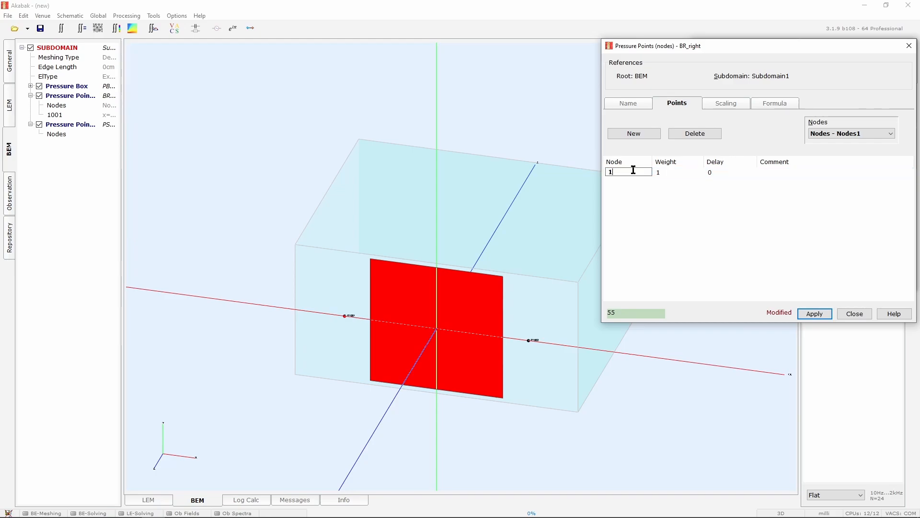
{"action": "type", "text": "002"}
{"action": "key", "text": "Return"}
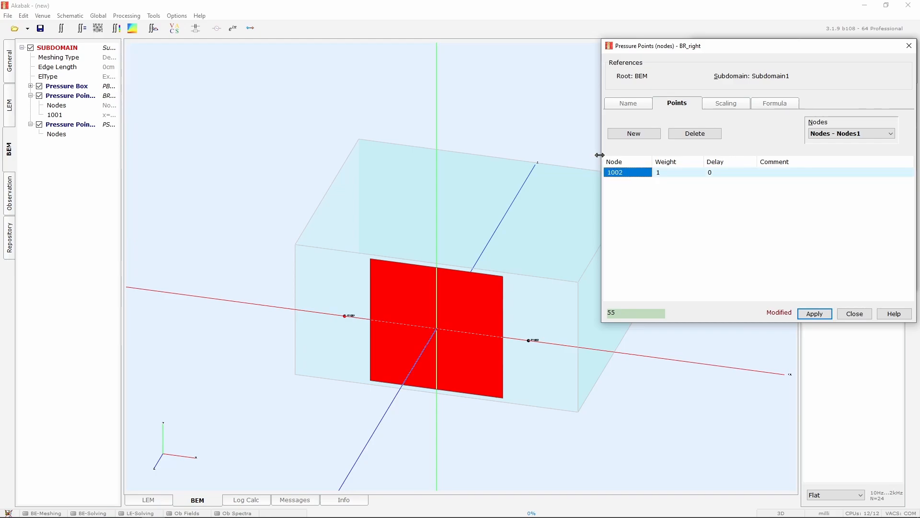
{"action": "scroll", "coordinate": [581, 380], "scroll_direction": "up", "scroll_amount": 1}
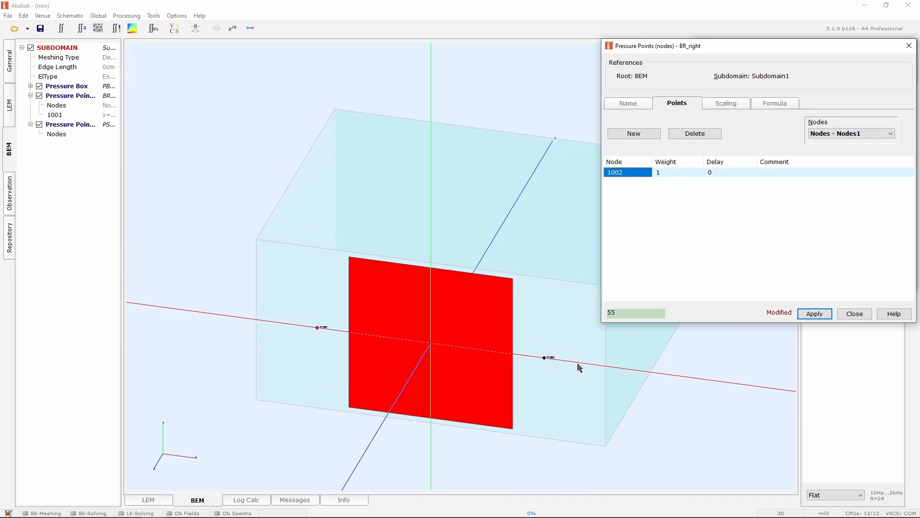
{"action": "left_click", "coordinate": [814, 314]}
{"action": "left_click", "coordinate": [854, 313]}
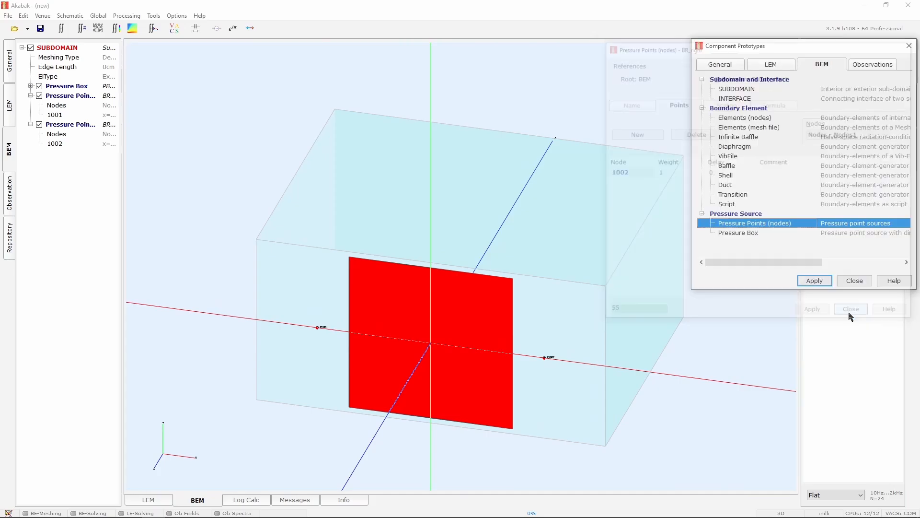
{"action": "left_click", "coordinate": [12, 60]}
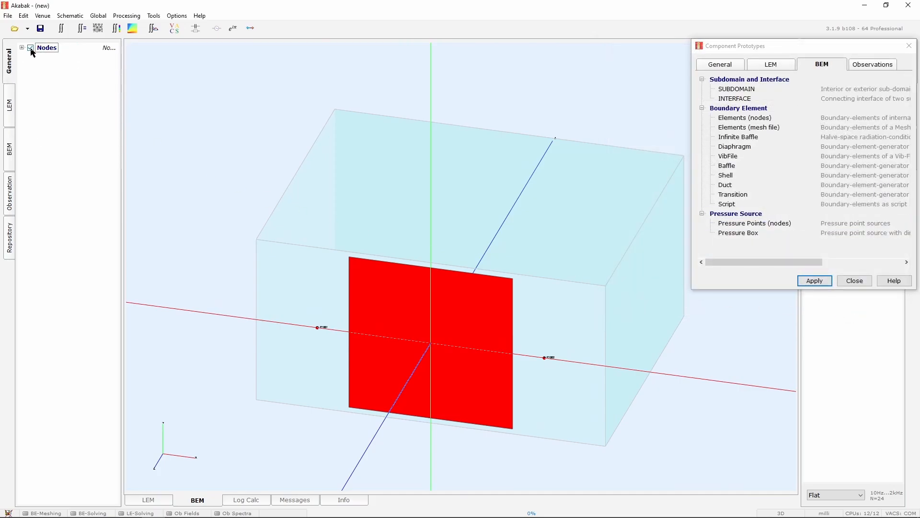
{"action": "left_click", "coordinate": [9, 192]}
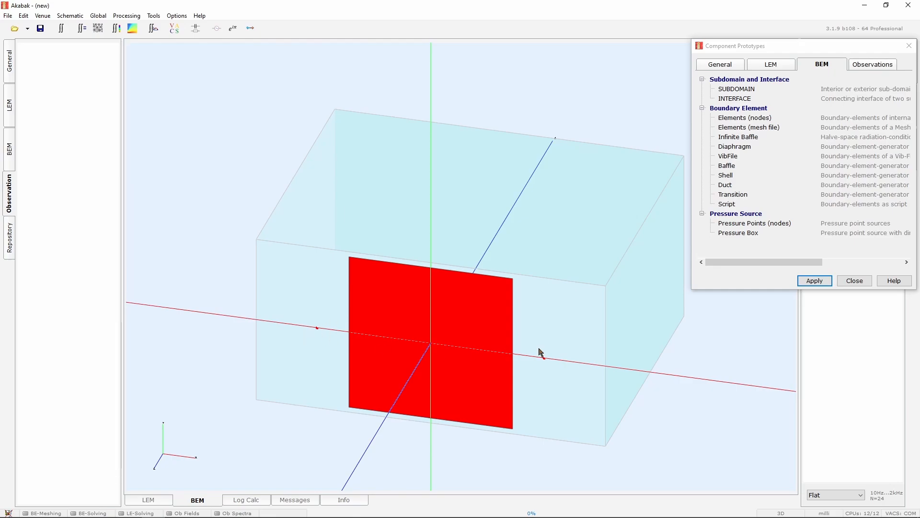
{"action": "left_click", "coordinate": [10, 149]}
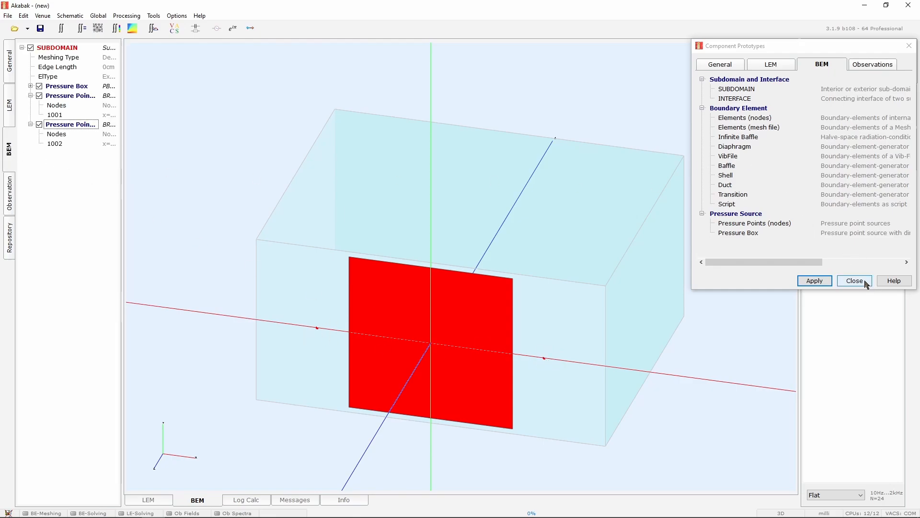
{"action": "scroll", "coordinate": [372, 240], "scroll_direction": "down", "scroll_amount": 5}
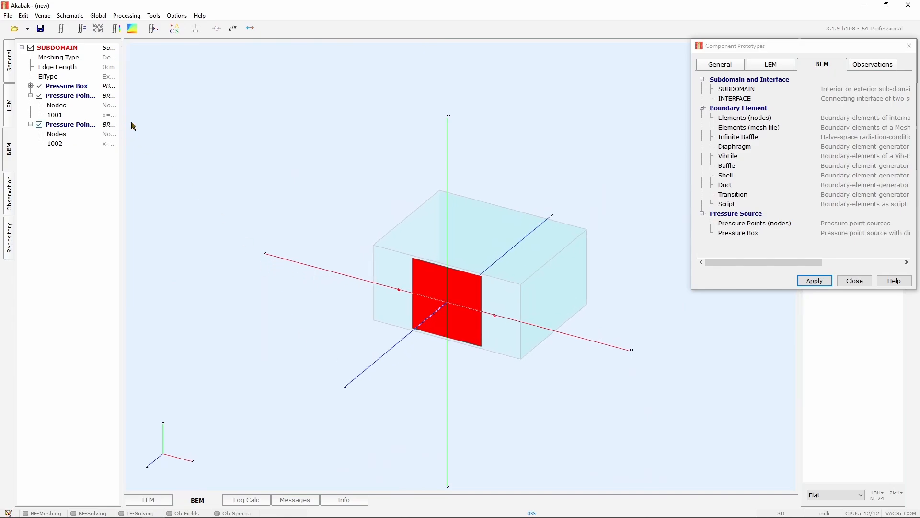
Add a new node 1003 at x 0, y 0, z 100 cm in the nodes list and apply
{"action": "left_click", "coordinate": [9, 61]}
{"action": "double_click", "coordinate": [42, 50]}
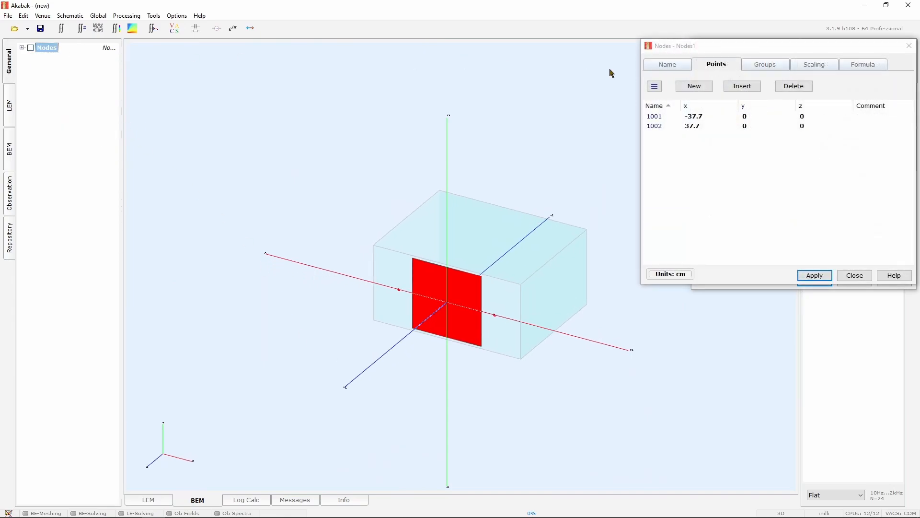
{"action": "left_click", "coordinate": [710, 87]}
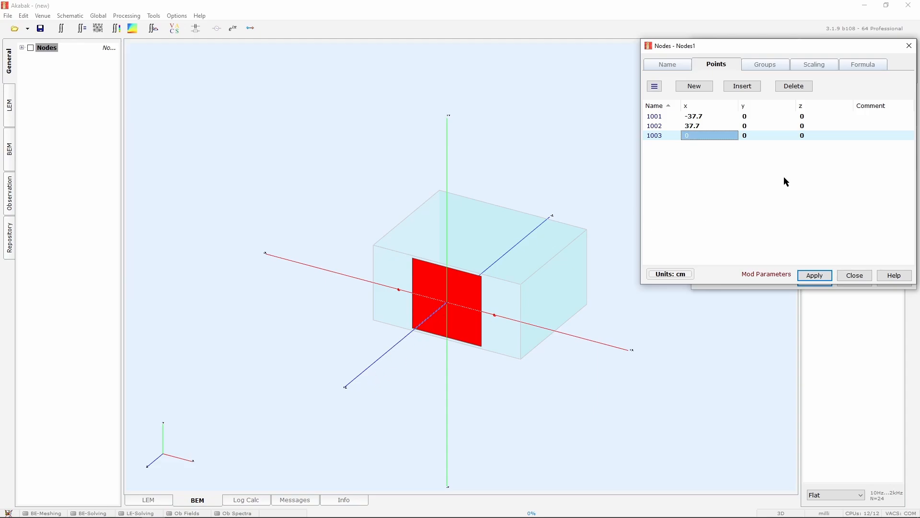
{"action": "left_click", "coordinate": [825, 136]}
{"action": "type", "text": "100"}
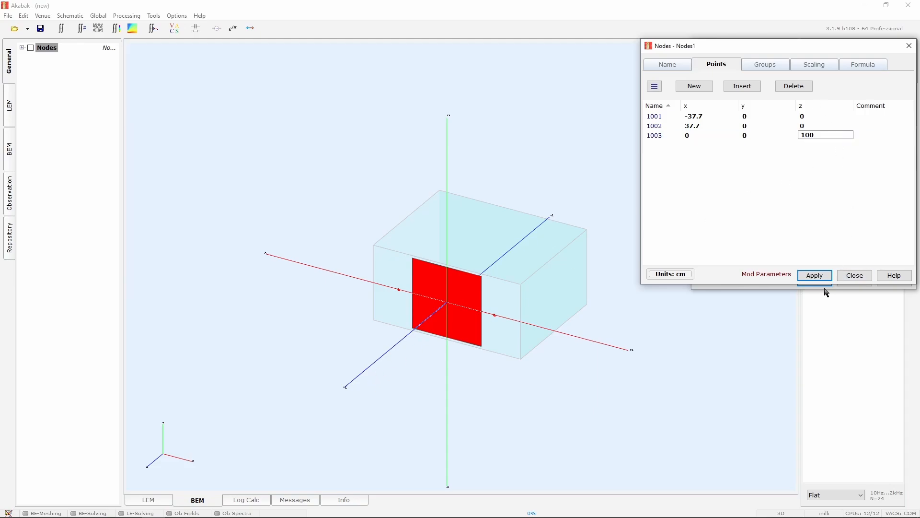
{"action": "left_click", "coordinate": [832, 276]}
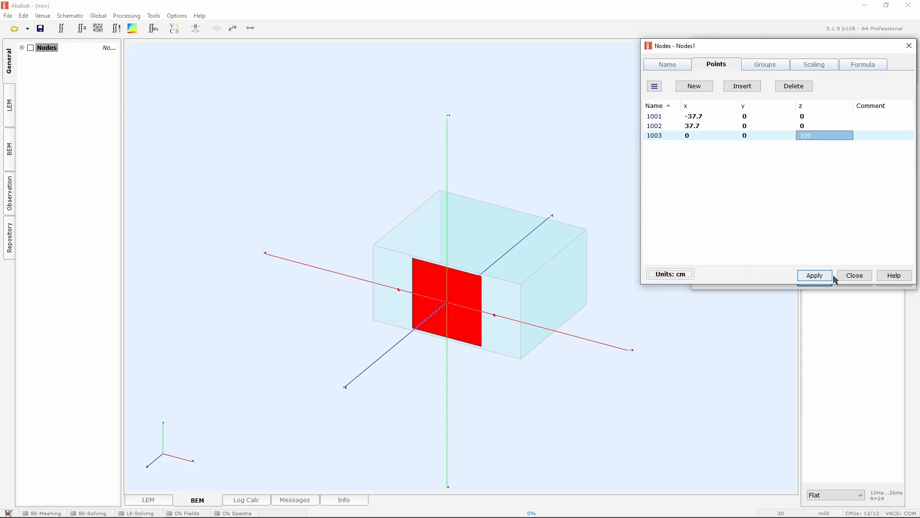
{"action": "left_click", "coordinate": [861, 277]}
Orbit the 3D view to inspect the nodes, toggling their display, and close the component prototypes dialog
{"action": "left_click_drag", "start_coordinate": [542, 377], "coordinate": [377, 357]}
{"action": "left_click", "coordinate": [30, 47]}
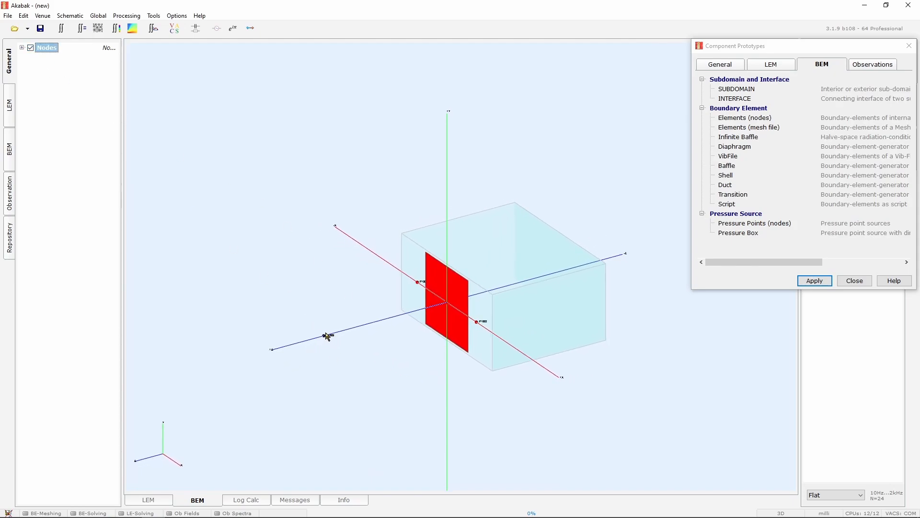
{"action": "left_click", "coordinate": [30, 48]}
{"action": "left_click", "coordinate": [855, 281]}
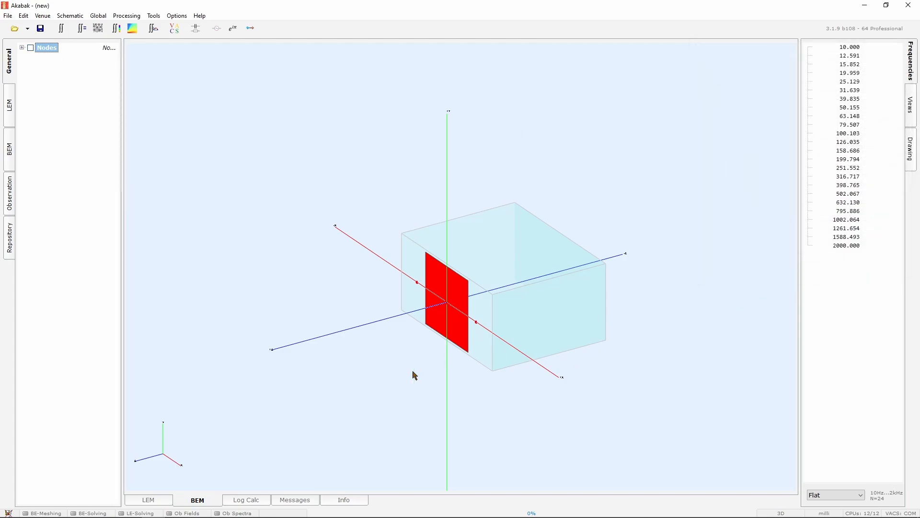
Set enclosure Encl1's pressure-source reference to Pressure Points (nodes) – BR_left in the LEM schematic
{"action": "left_click", "coordinate": [171, 499]}
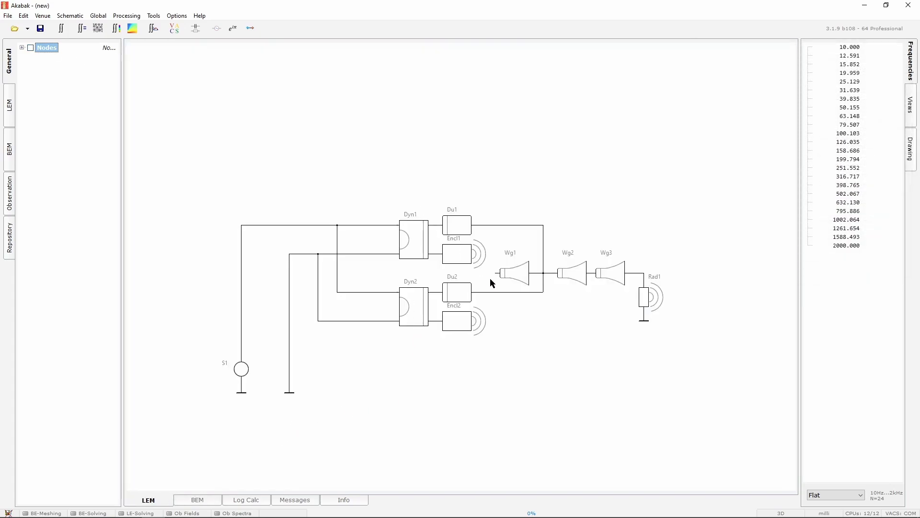
{"action": "left_click", "coordinate": [469, 259]}
{"action": "left_click", "coordinate": [9, 112]}
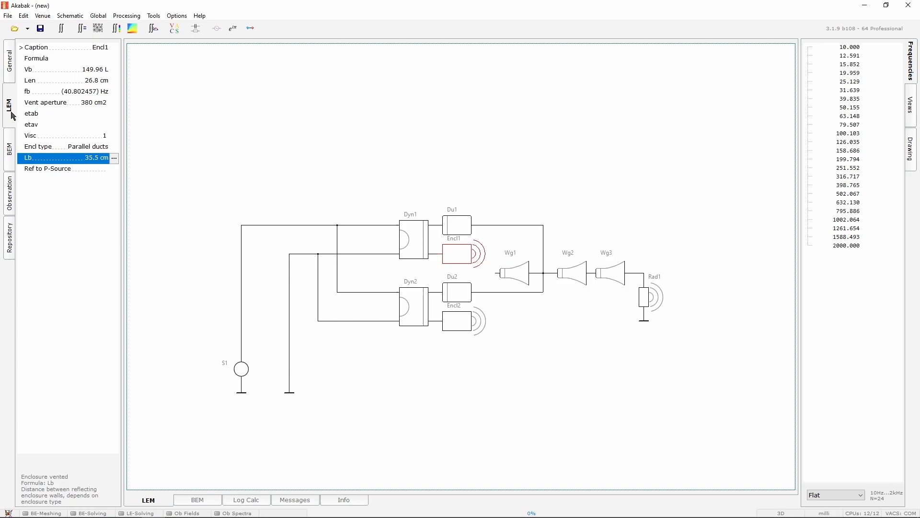
{"action": "left_click", "coordinate": [113, 168]}
{"action": "left_click", "coordinate": [114, 169]}
{"action": "left_click", "coordinate": [199, 203]}
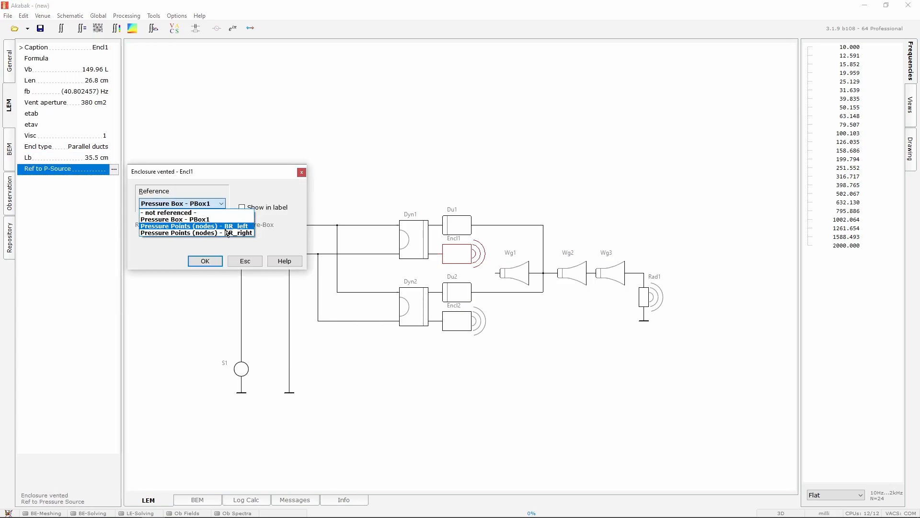
{"action": "left_click", "coordinate": [194, 226]}
{"action": "left_click", "coordinate": [205, 261]}
Set enclosure Encl2's pressure-source reference to Pressure Points (nodes) – BR_right
{"action": "left_click", "coordinate": [463, 321]}
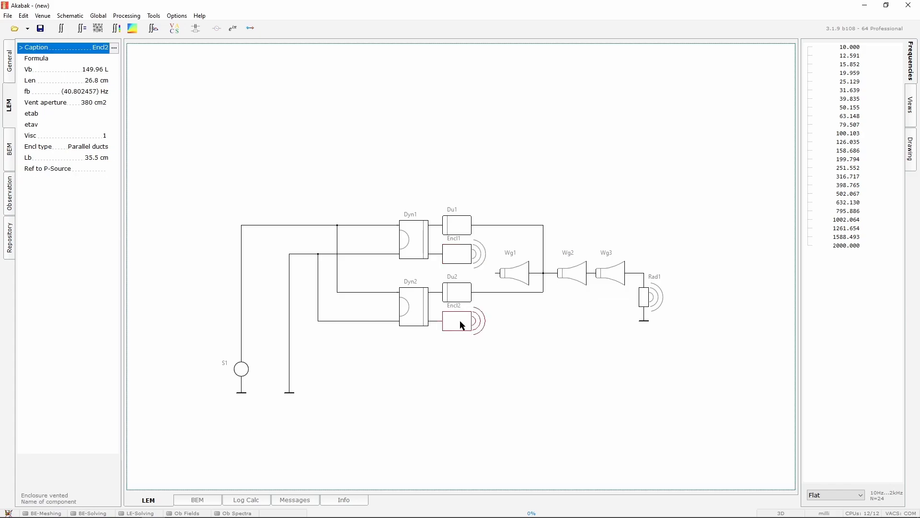
{"action": "left_click", "coordinate": [113, 168]}
{"action": "left_click", "coordinate": [114, 169]}
{"action": "left_click", "coordinate": [157, 205]}
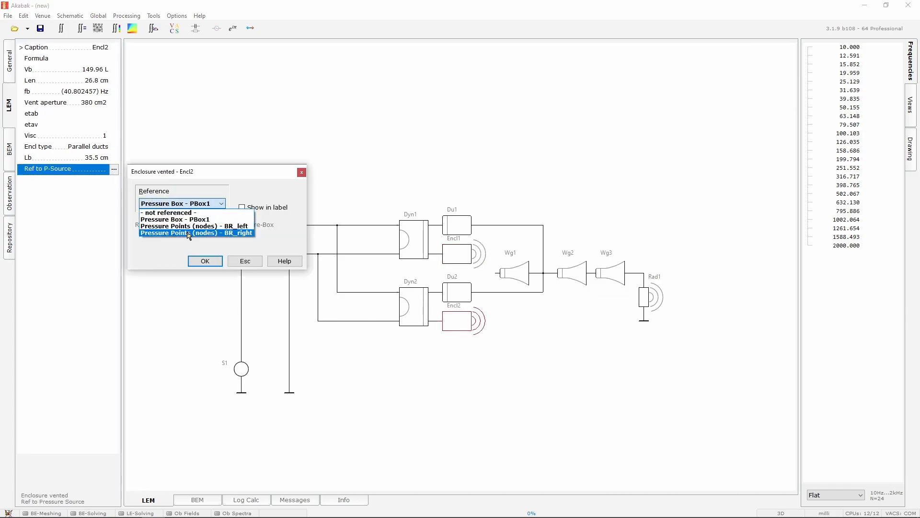
{"action": "left_click", "coordinate": [191, 233]}
{"action": "left_click", "coordinate": [215, 266]}
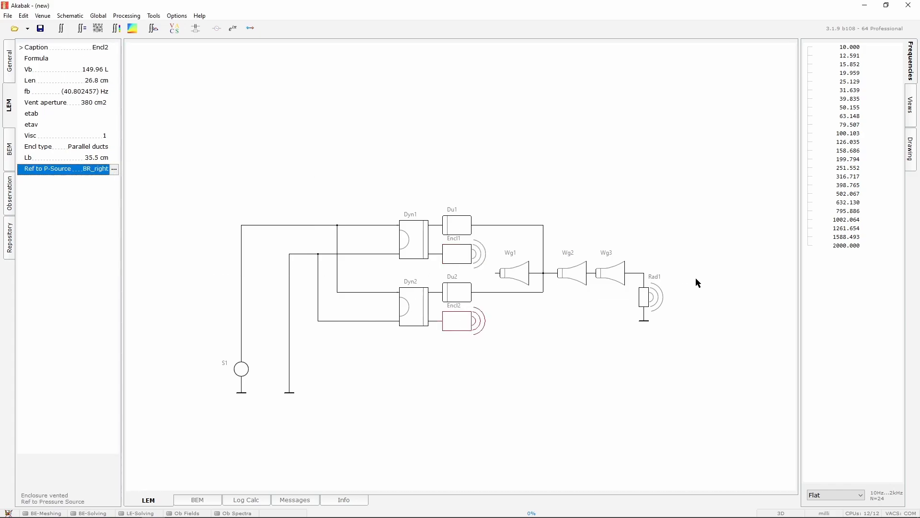
Set radiator Rad1's pressure-source reference to Pressure Box – PBox1
{"action": "left_click", "coordinate": [660, 300]}
{"action": "left_click", "coordinate": [113, 81]}
{"action": "left_click", "coordinate": [114, 81]}
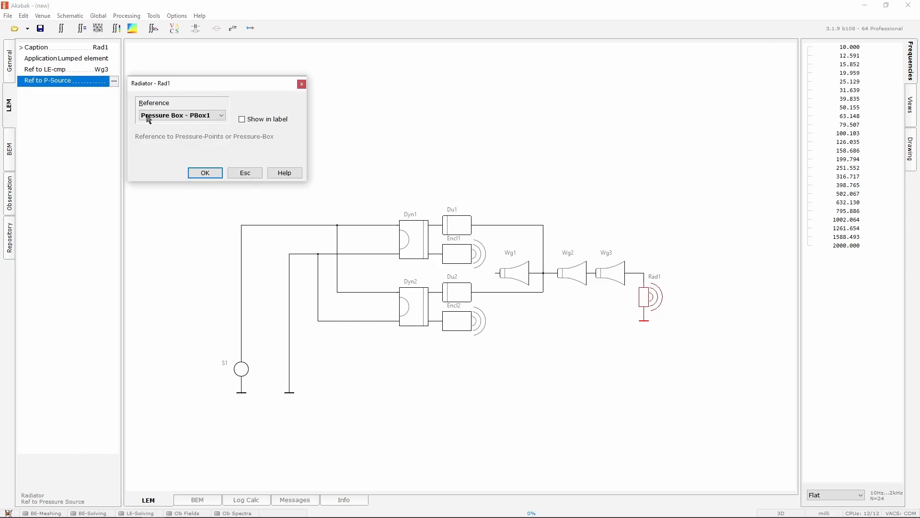
{"action": "left_click", "coordinate": [148, 115]}
{"action": "left_click", "coordinate": [176, 132]}
{"action": "left_click", "coordinate": [211, 175]}
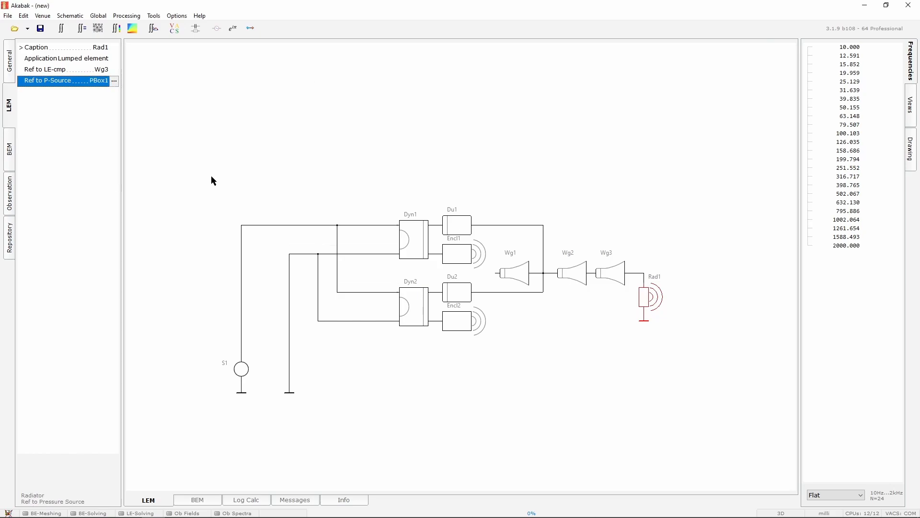
Set the global frequency band to 10 Hz – 20k Hz with 80 points per octave
{"action": "left_click", "coordinate": [274, 164]}
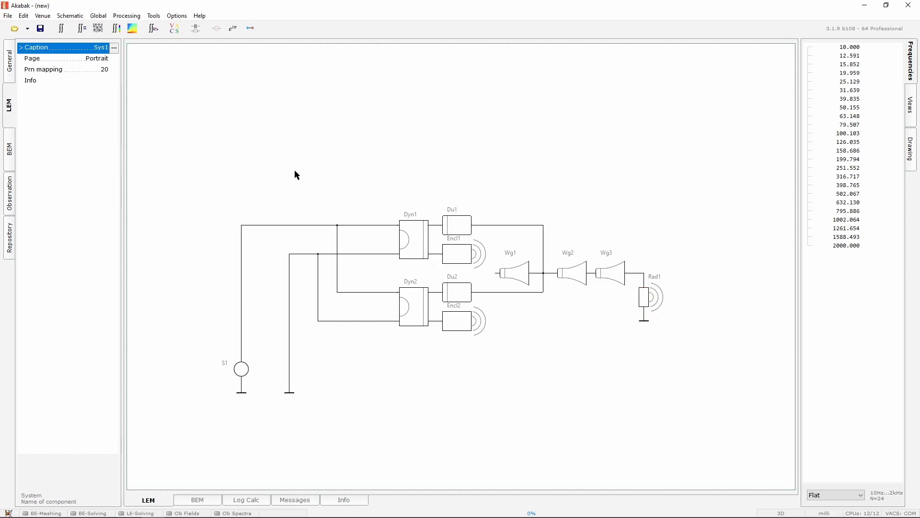
{"action": "left_click", "coordinate": [197, 500]}
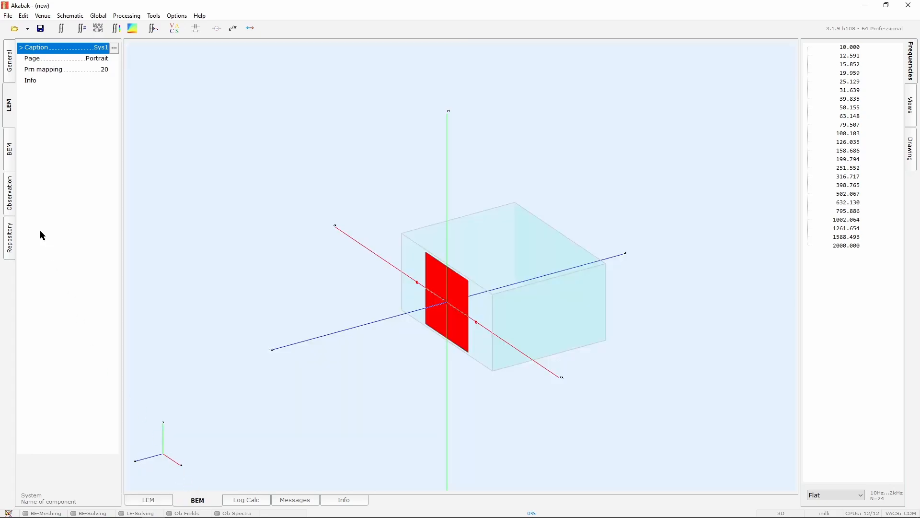
{"action": "left_click", "coordinate": [15, 198]}
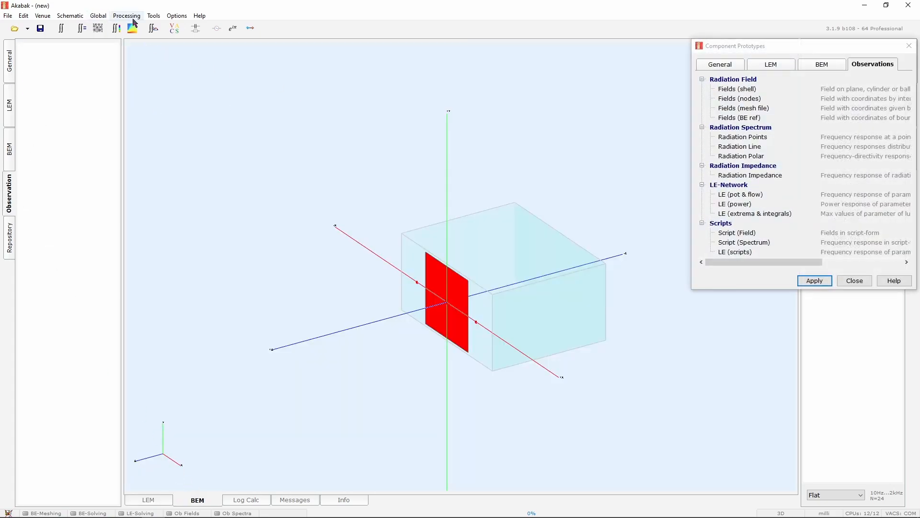
{"action": "left_click", "coordinate": [127, 16]}
{"action": "mouse_move", "coordinate": [99, 16]}
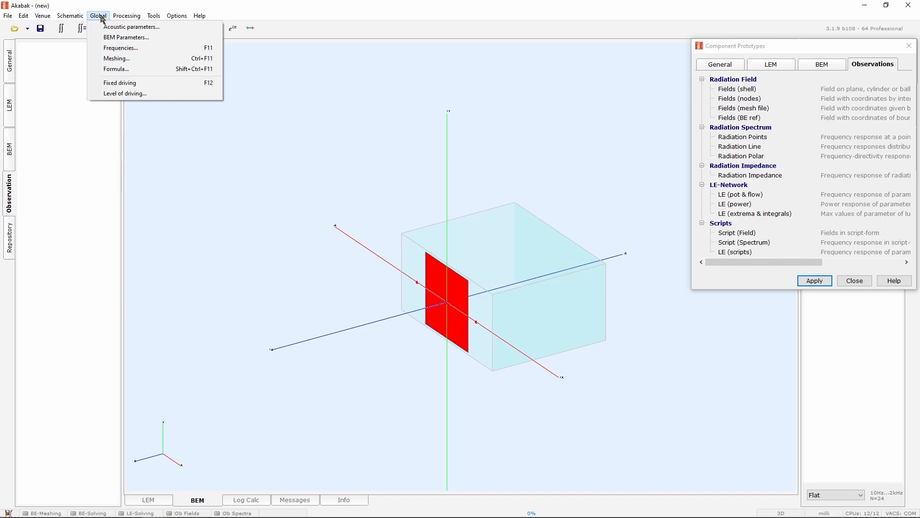
{"action": "left_click", "coordinate": [121, 48]}
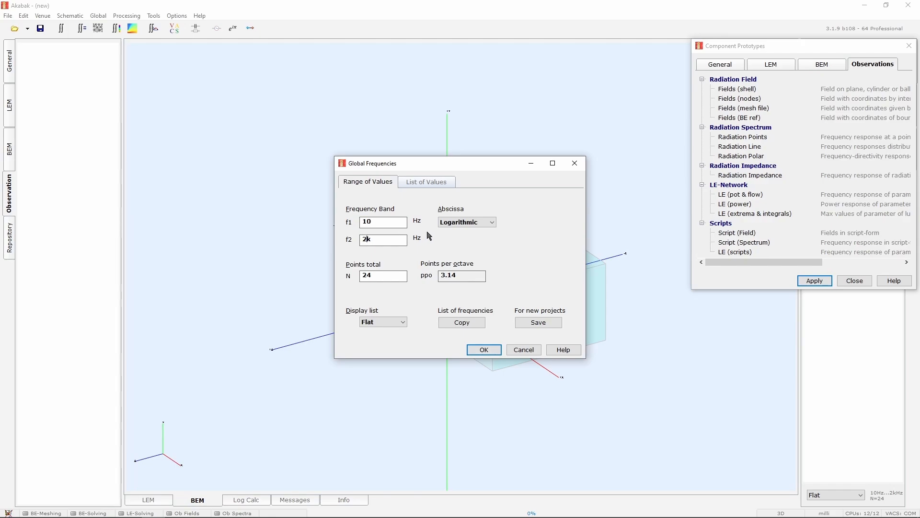
{"action": "type", "text": "0"}
{"action": "left_click", "coordinate": [472, 281]}
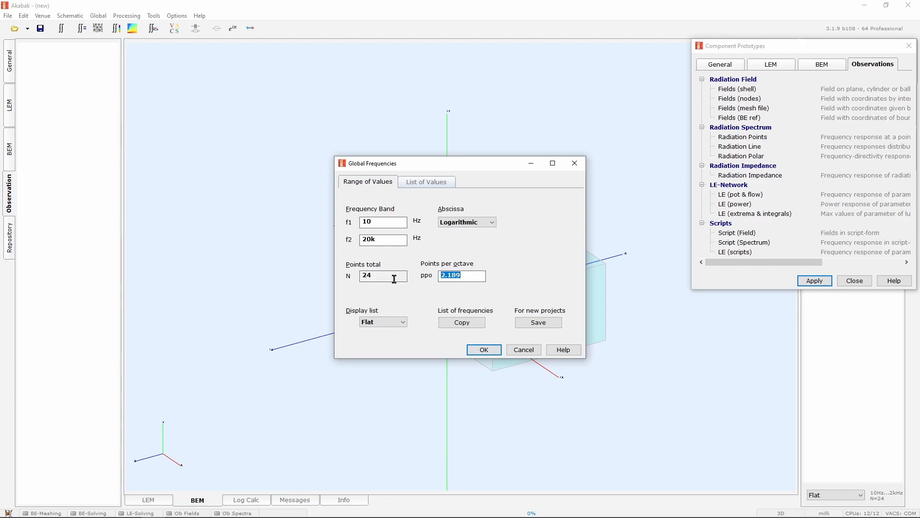
{"action": "type", "text": "80"}
{"action": "left_click", "coordinate": [482, 350]}
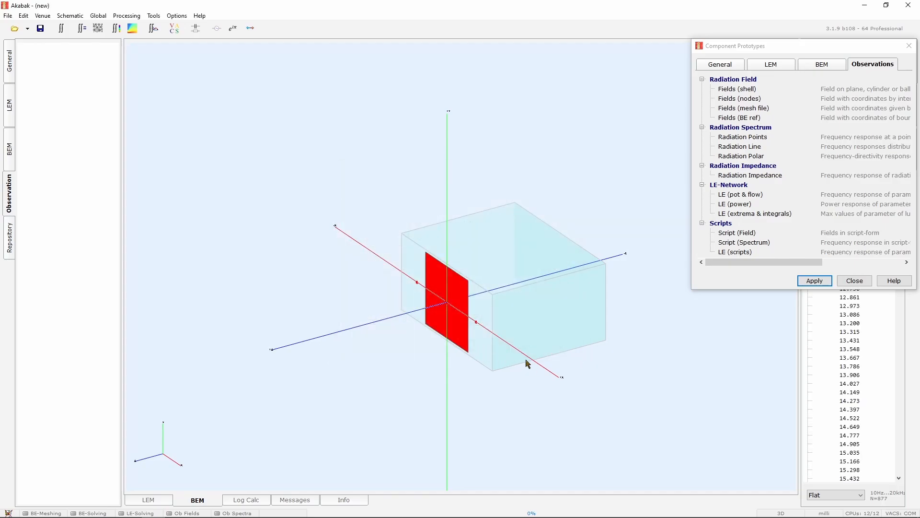
Check the global driving source level settings and close the dialog
{"action": "left_click", "coordinate": [101, 15]}
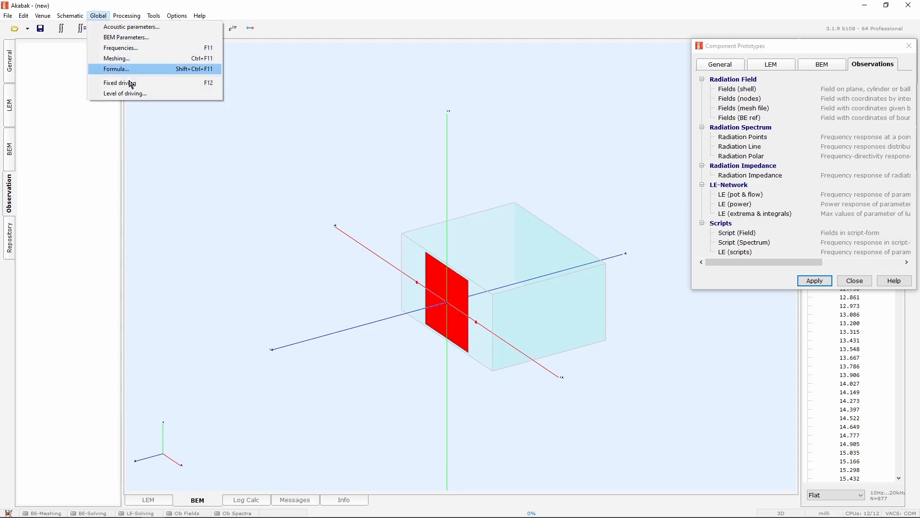
{"action": "left_click", "coordinate": [131, 92]}
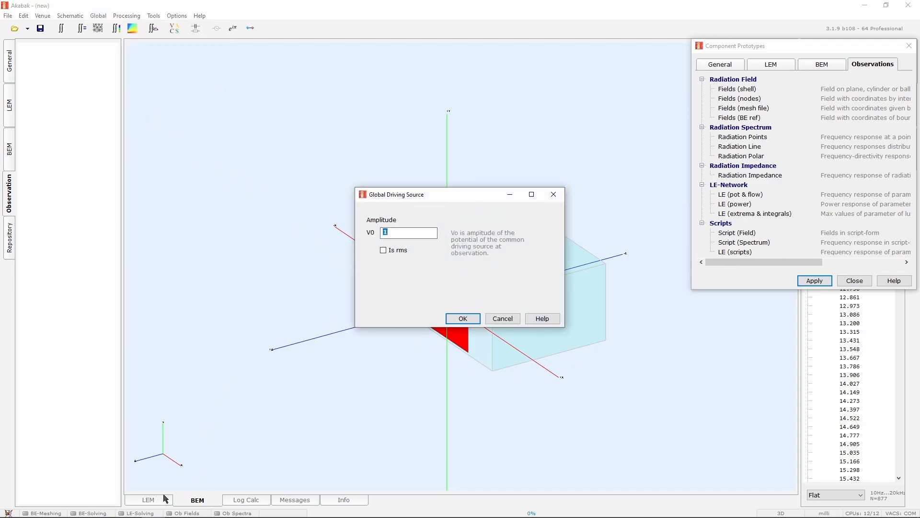
{"action": "left_click", "coordinate": [501, 318]}
{"action": "left_click", "coordinate": [151, 499]}
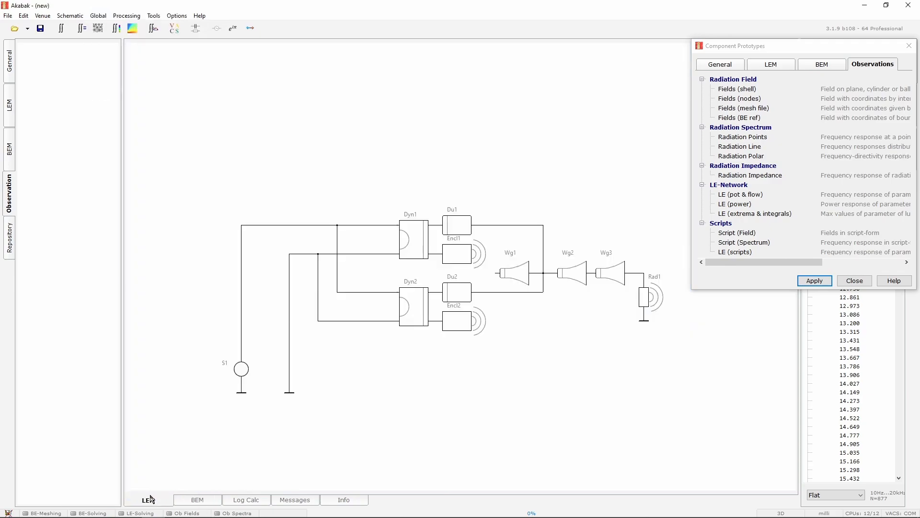
{"action": "left_click", "coordinate": [98, 15]}
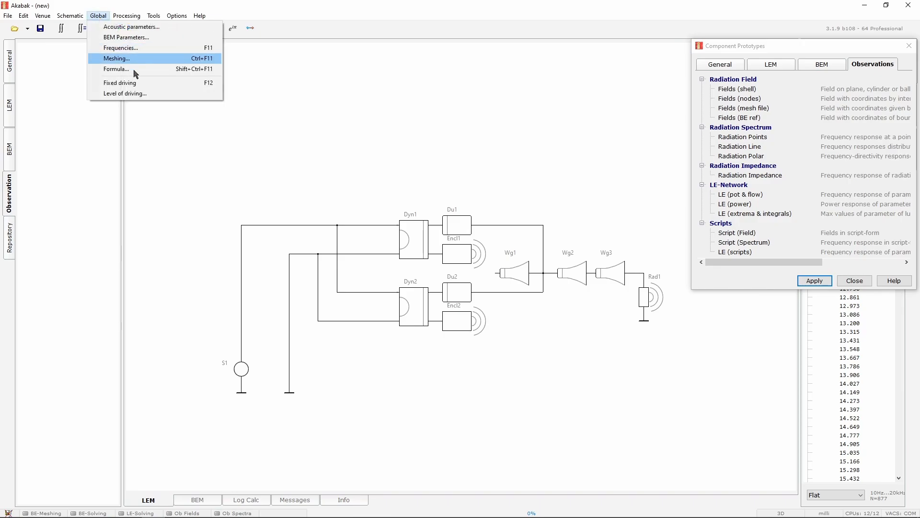
{"action": "left_click", "coordinate": [135, 92]}
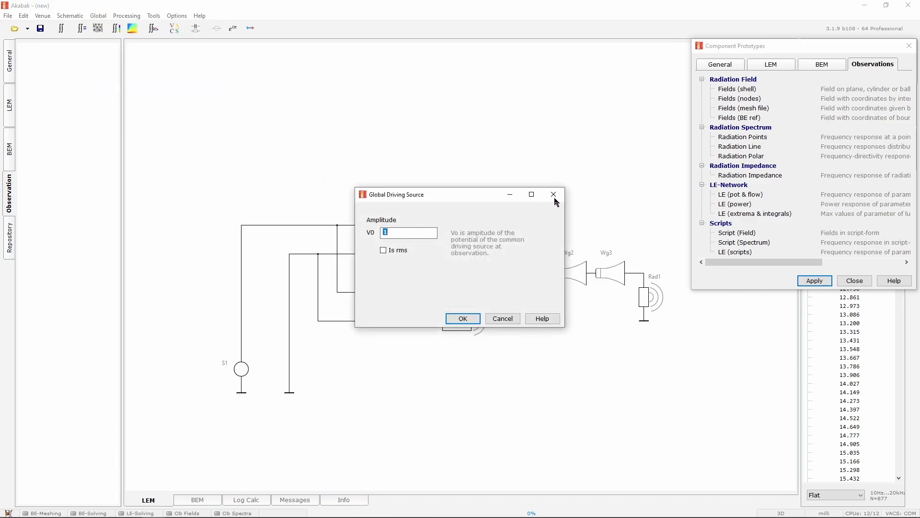
{"action": "left_click_drag", "start_coordinate": [429, 196], "coordinate": [462, 48]}
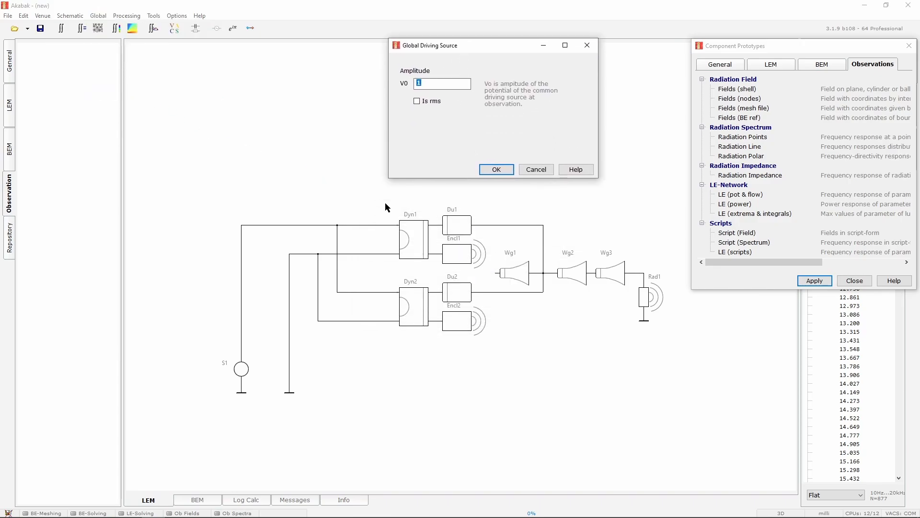
{"action": "left_click", "coordinate": [416, 231]}
{"action": "left_click", "coordinate": [495, 169]}
Open driver Dyn1's LEM parameters and select its Re entry
{"action": "left_click", "coordinate": [418, 240]}
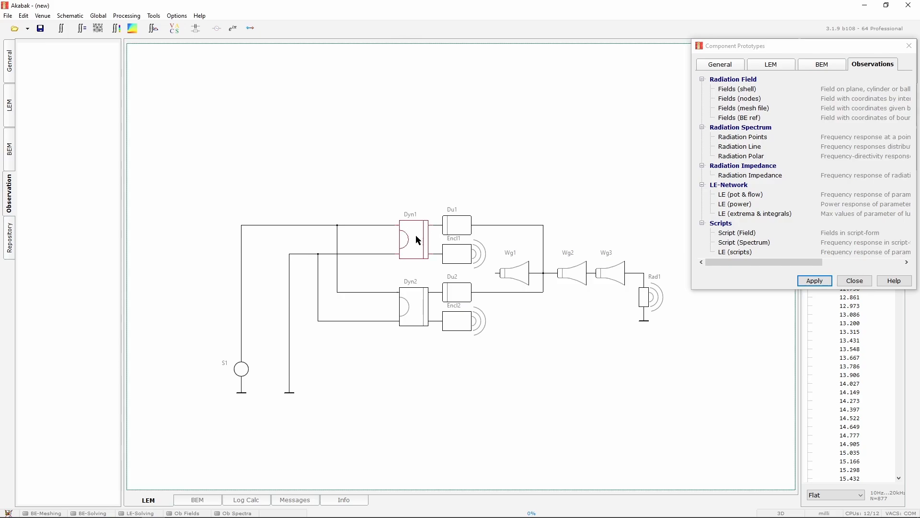
{"action": "left_click", "coordinate": [11, 114]}
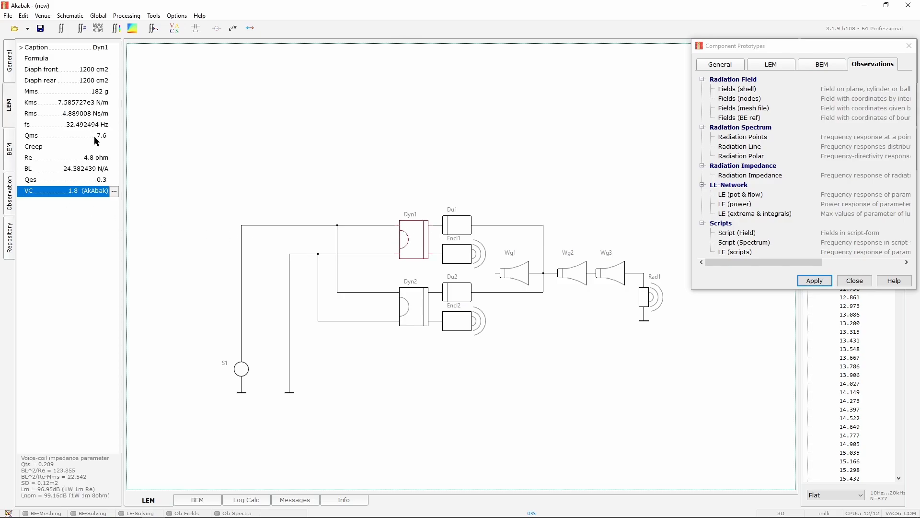
{"action": "left_click", "coordinate": [92, 159]}
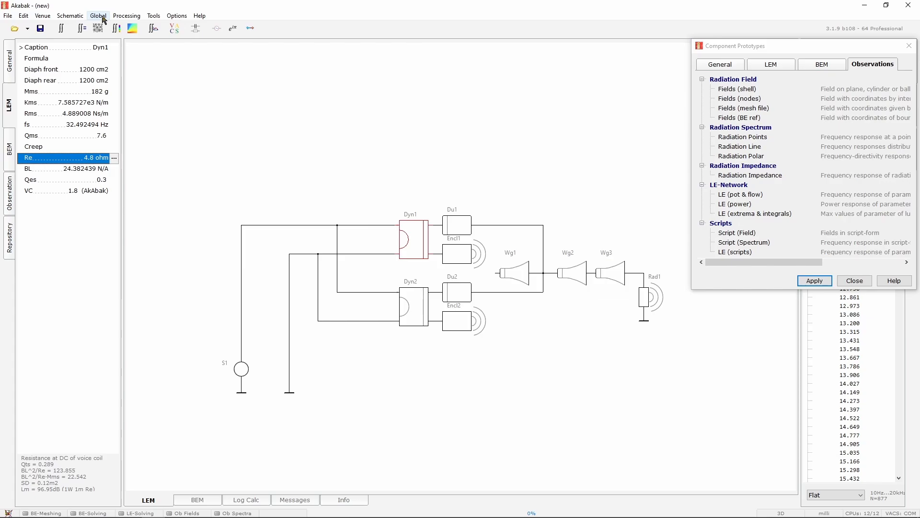
Reopen the global driving source dialog to review the amplitude V0, then confirm it
{"action": "left_click", "coordinate": [104, 16]}
{"action": "left_click", "coordinate": [139, 91]}
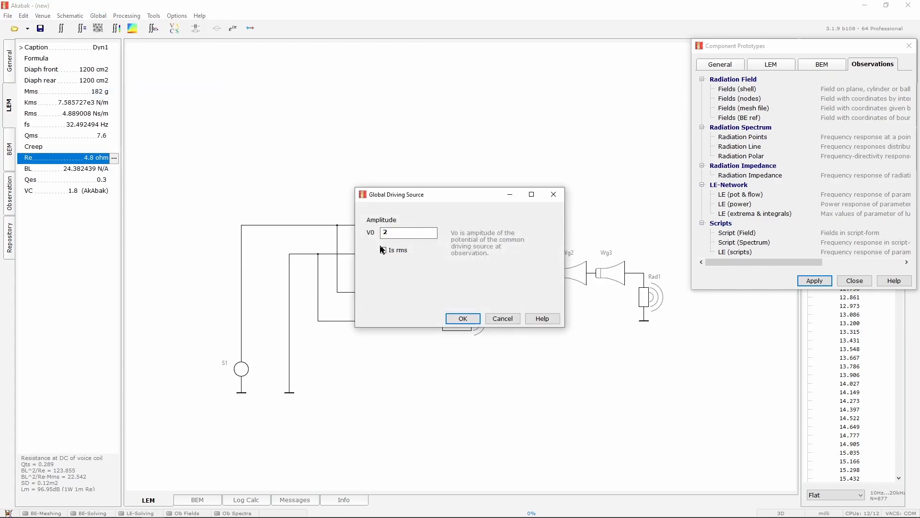
{"action": "left_click", "coordinate": [463, 318]}
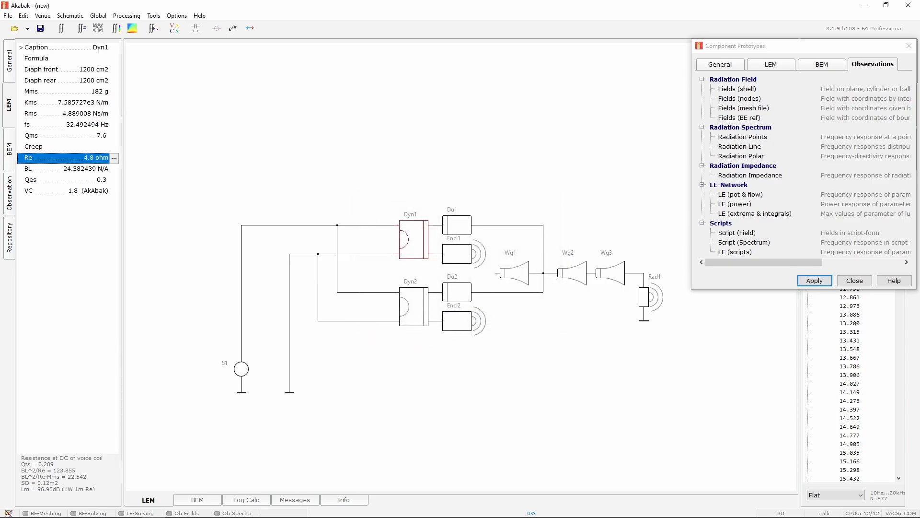
{"action": "left_click", "coordinate": [639, 115]}
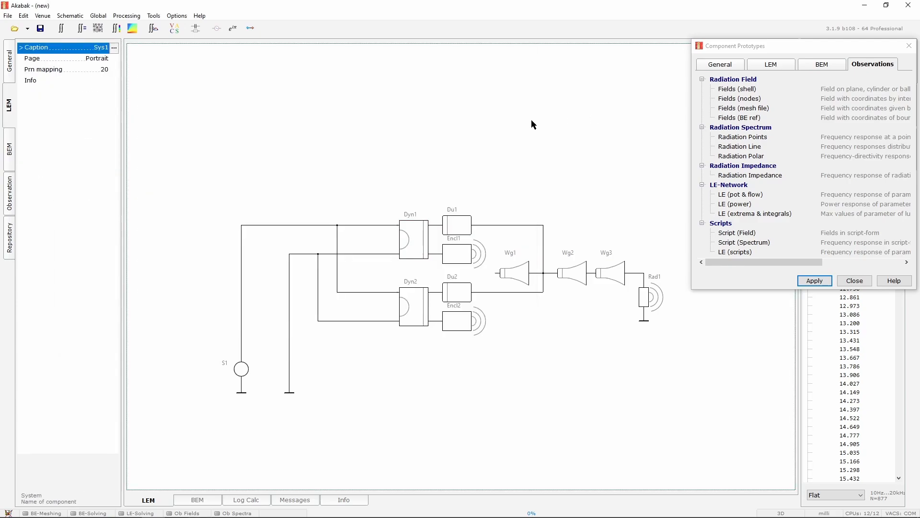
Add a Radiation Points observation whose position P1 references node 1003 of Nodes1, and apply it
{"action": "left_click", "coordinate": [11, 194]}
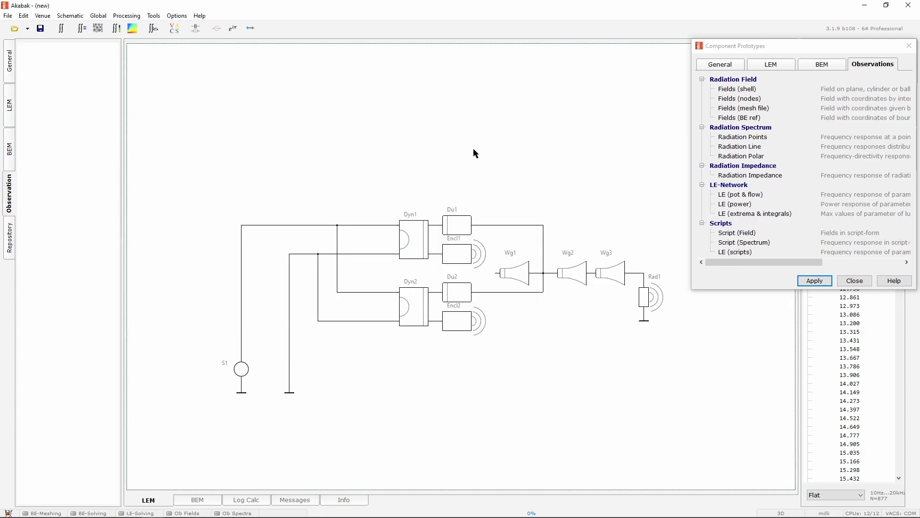
{"action": "double_click", "coordinate": [745, 139]}
{"action": "left_click", "coordinate": [755, 68]}
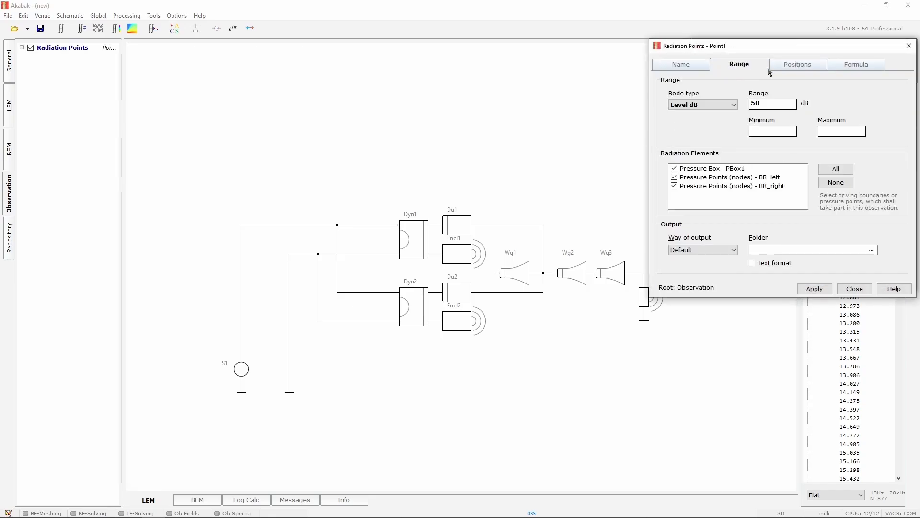
{"action": "left_click", "coordinate": [786, 68]}
{"action": "left_click", "coordinate": [698, 105]}
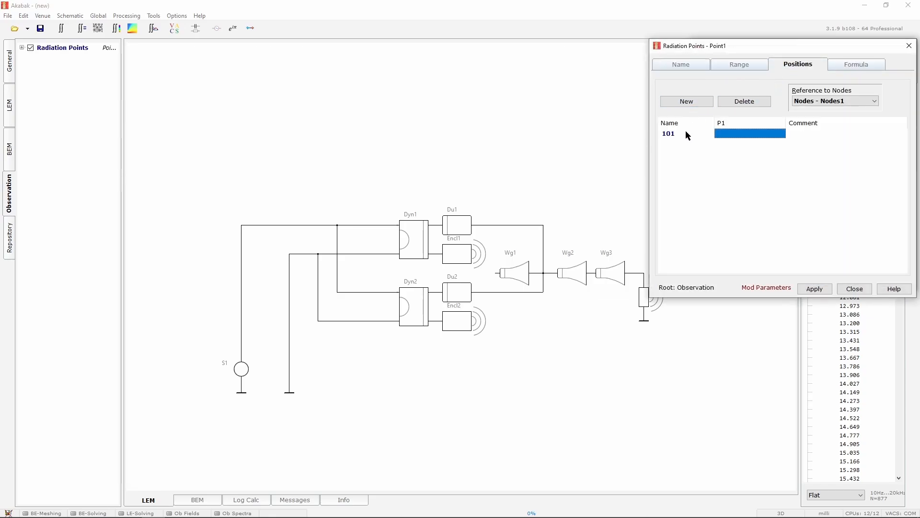
{"action": "left_click", "coordinate": [733, 138]}
{"action": "type", "text": "1003"}
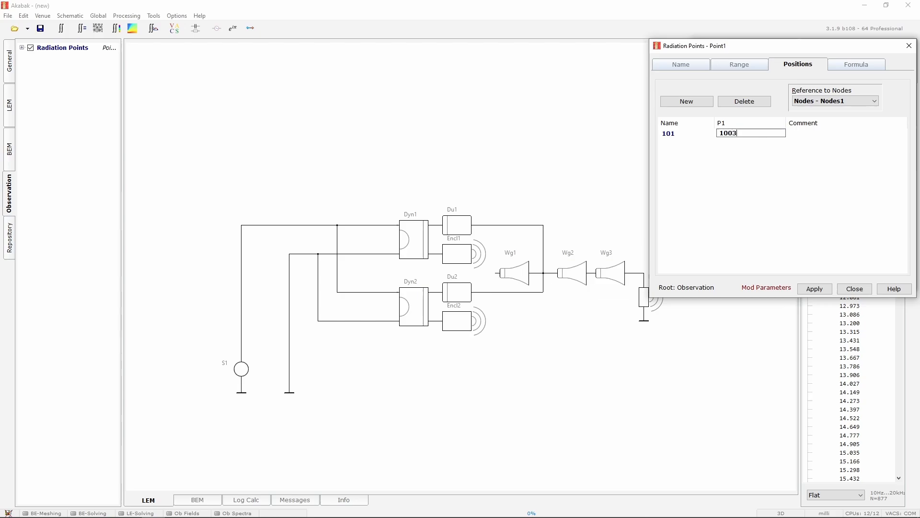
{"action": "key", "text": "Return"}
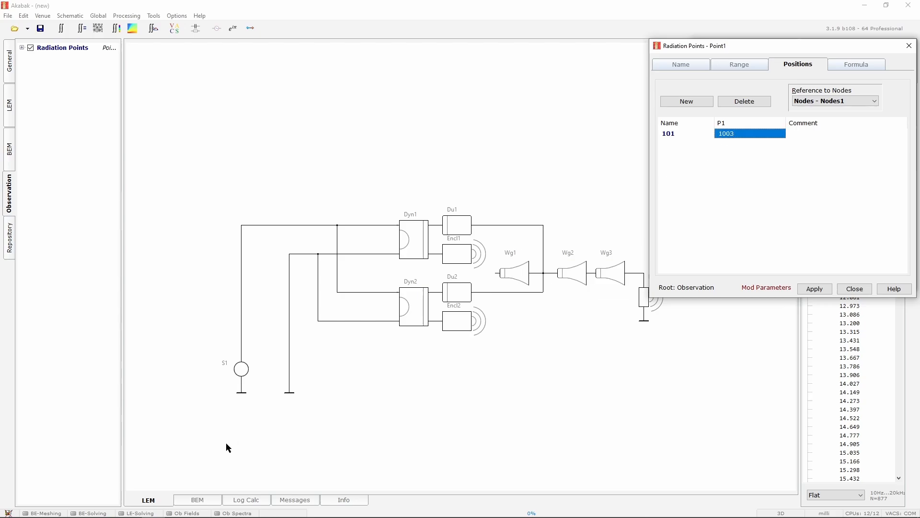
{"action": "left_click", "coordinate": [198, 500]}
{"action": "scroll", "coordinate": [221, 364], "scroll_direction": "up", "scroll_amount": 3}
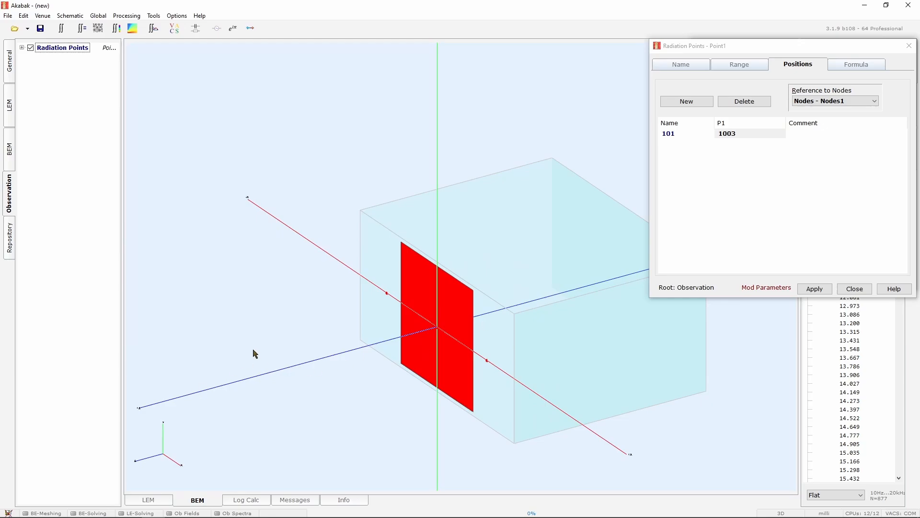
{"action": "scroll", "coordinate": [288, 357], "scroll_direction": "down", "scroll_amount": 1}
{"action": "left_click", "coordinate": [815, 289]}
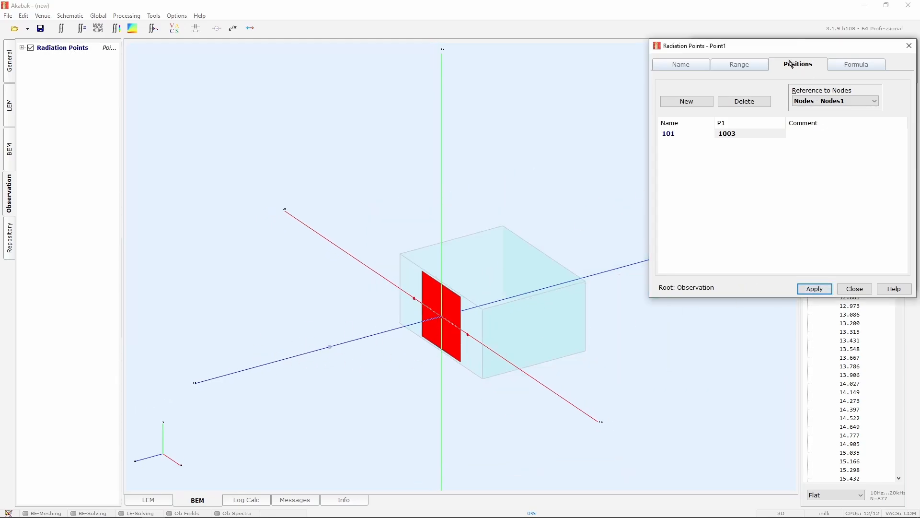
Try to set the observation range minimum to 70 dB and maximum to 120 dB
{"action": "left_click", "coordinate": [761, 66]}
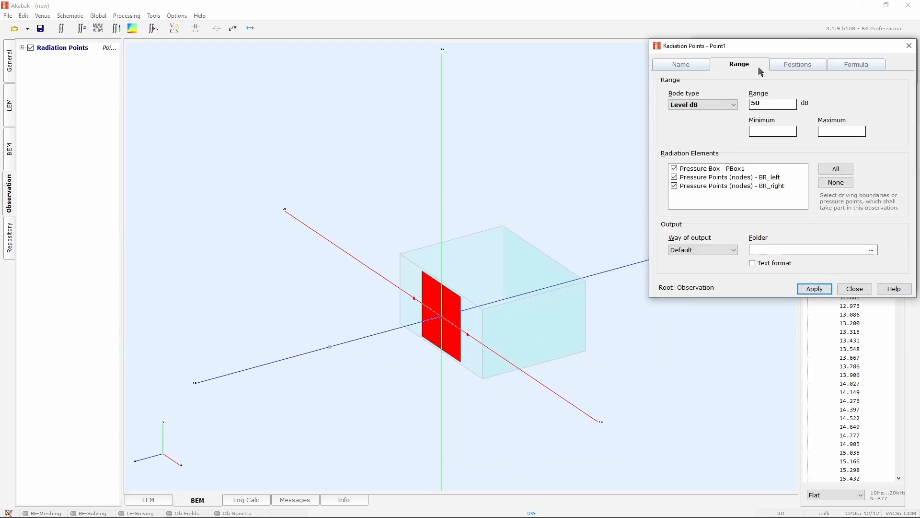
{"action": "left_click", "coordinate": [771, 133]}
{"action": "type", "text": "70"}
{"action": "key", "text": "Tab"}
{"action": "type", "text": "1"}
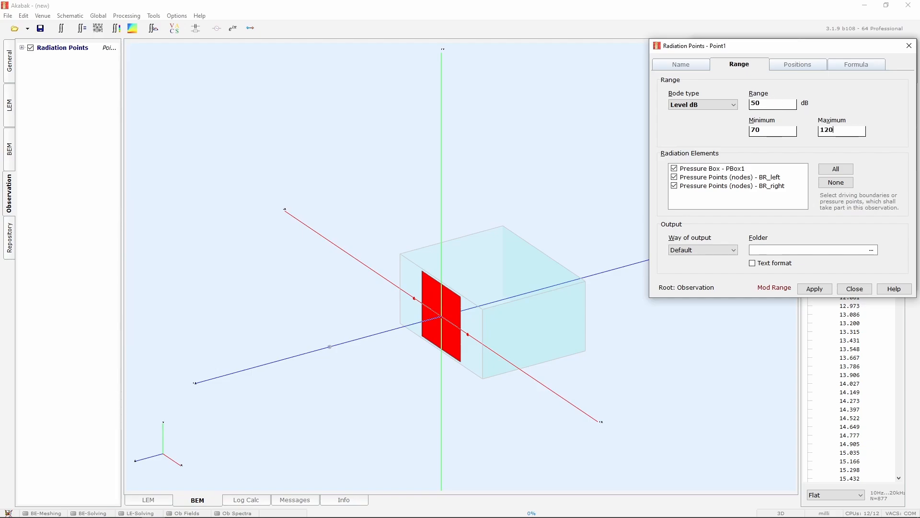
{"action": "left_click", "coordinate": [815, 289]}
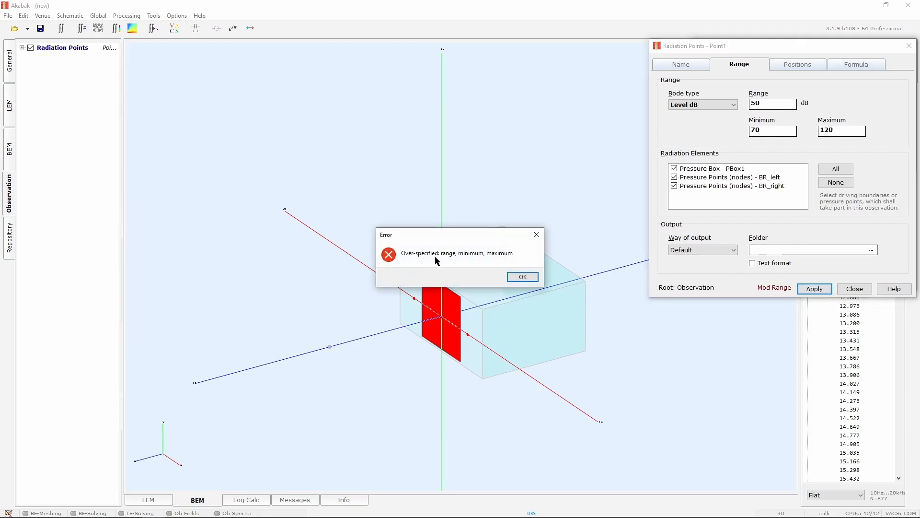
{"action": "left_click", "coordinate": [527, 278]}
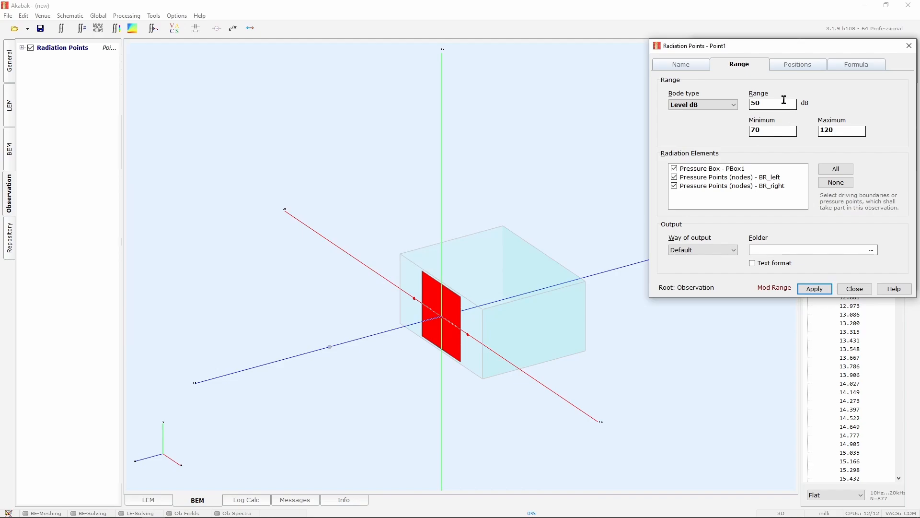
{"action": "left_click_drag", "start_coordinate": [772, 132], "coordinate": [722, 129]}
{"action": "left_click_drag", "start_coordinate": [767, 103], "coordinate": [731, 105]}
{"action": "left_click_drag", "start_coordinate": [846, 131], "coordinate": [648, 107]}
{"action": "key", "text": "BackSpace"}
{"action": "key", "text": "ctrl+z"}
{"action": "left_click_drag", "start_coordinate": [856, 129], "coordinate": [792, 129]}
{"action": "key", "text": "BackSpace"}
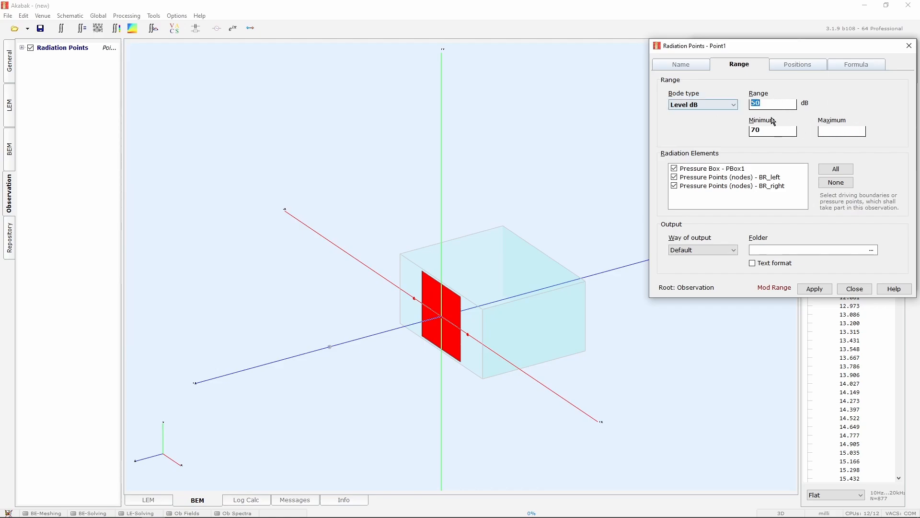
Set the observation's Bode type to Level dB + Phase, apply, and close the dialog
{"action": "left_click", "coordinate": [839, 131]}
{"action": "left_click", "coordinate": [708, 105]}
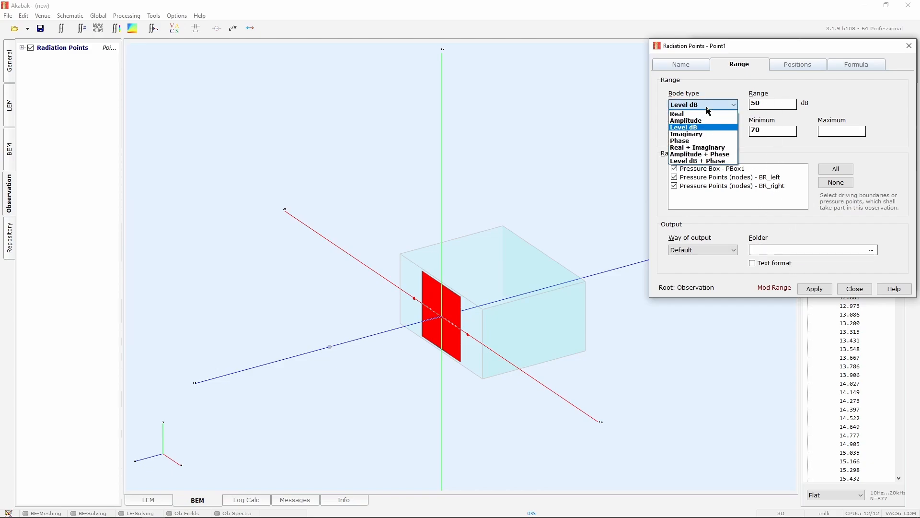
{"action": "left_click", "coordinate": [718, 162]}
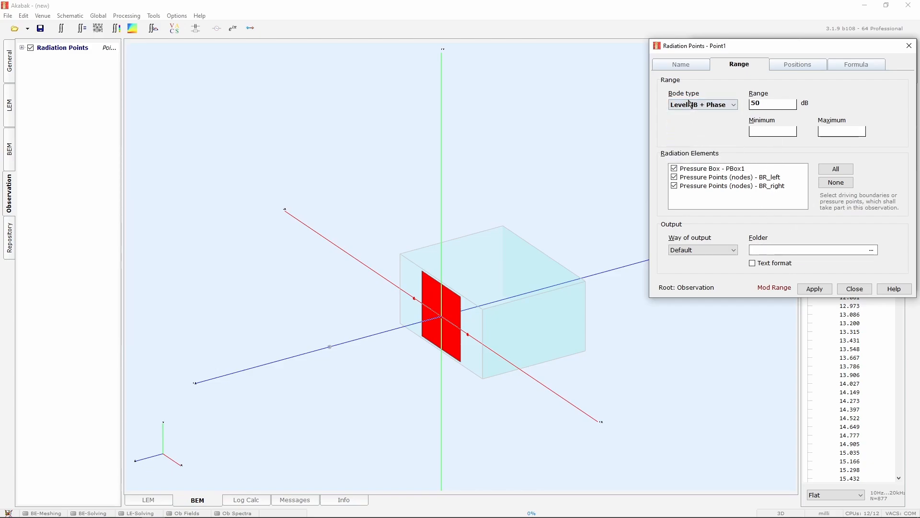
{"action": "left_click", "coordinate": [818, 290]}
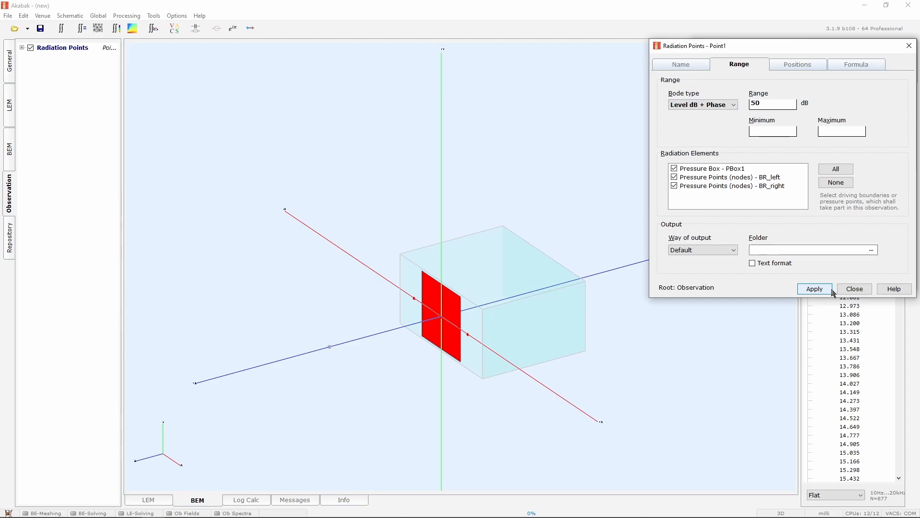
{"action": "left_click", "coordinate": [858, 289]}
{"action": "left_click", "coordinate": [855, 281]}
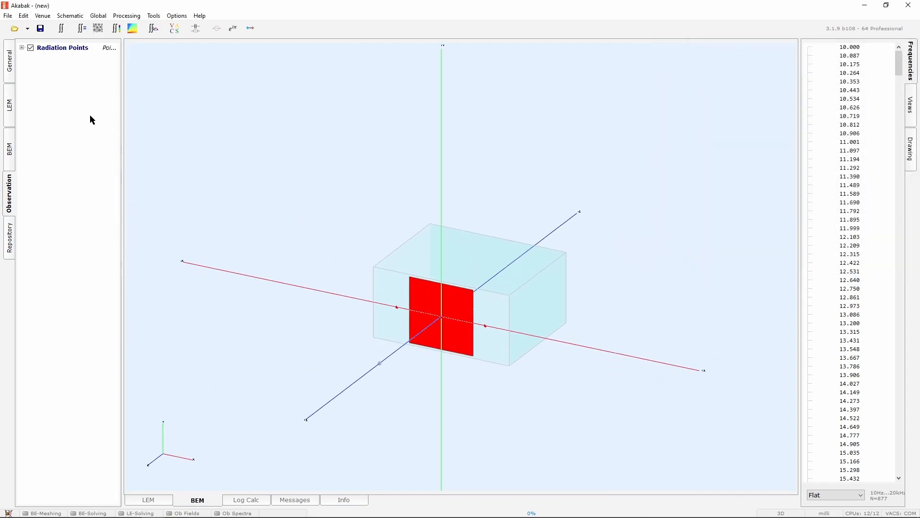
Save the project as D&B B2
{"action": "left_click", "coordinate": [40, 29]}
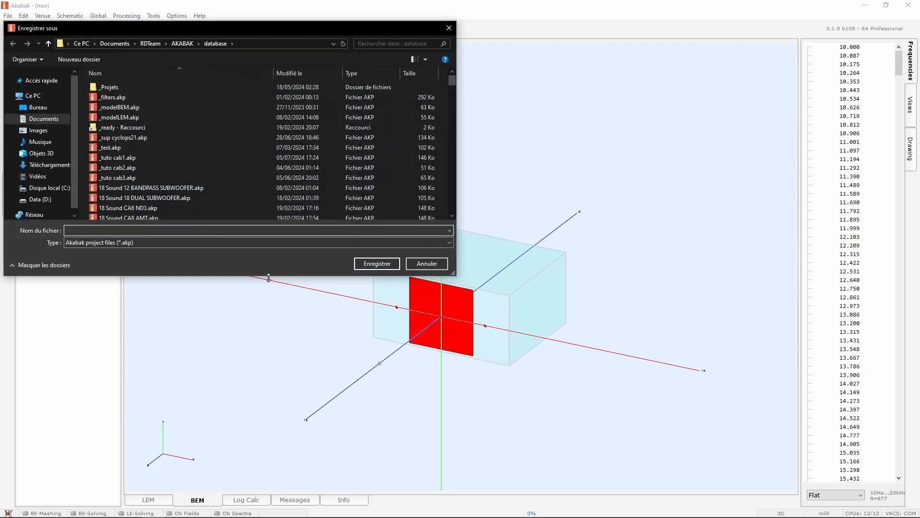
{"action": "type", "text": "D&B B2"}
{"action": "left_click", "coordinate": [366, 264]}
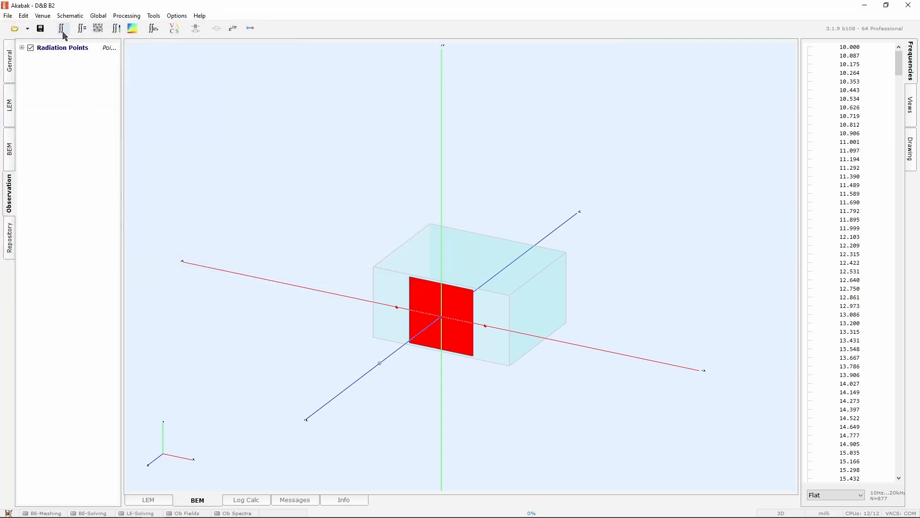
Run the observation calculation and set the graph's level axis range to 70–120
{"action": "left_click", "coordinate": [68, 31]}
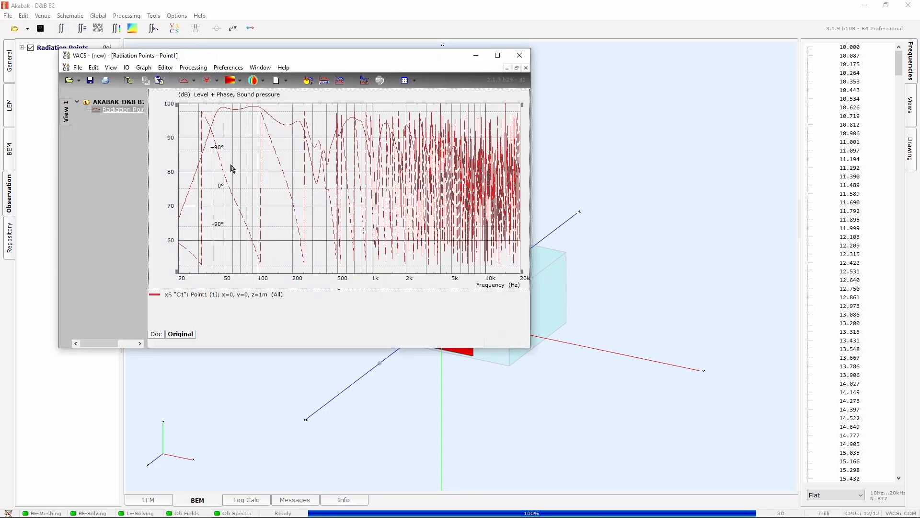
{"action": "double_click", "coordinate": [428, 148]}
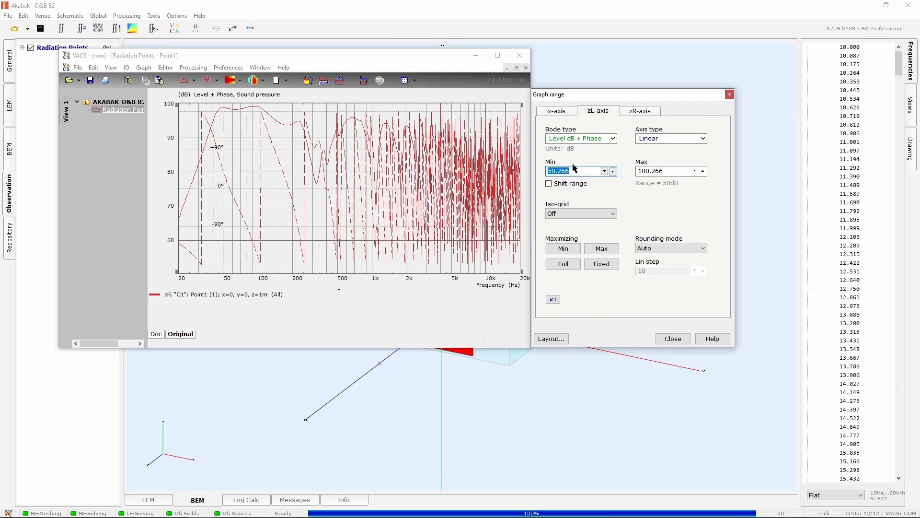
{"action": "type", "text": "70"}
{"action": "key", "text": "Tab"}
{"action": "type", "text": "120"}
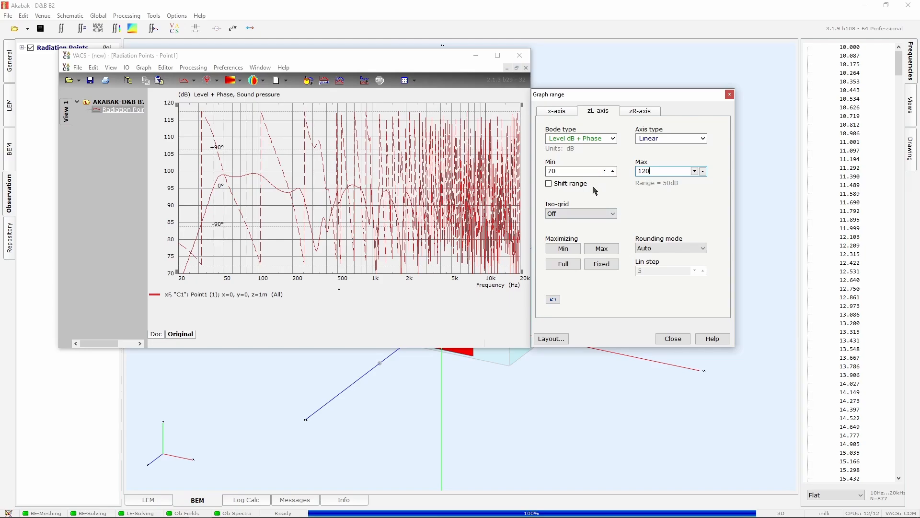
Switch the graph's Bode type to Level dB and set the level axis again to 70–120 dB
{"action": "left_click", "coordinate": [612, 138]}
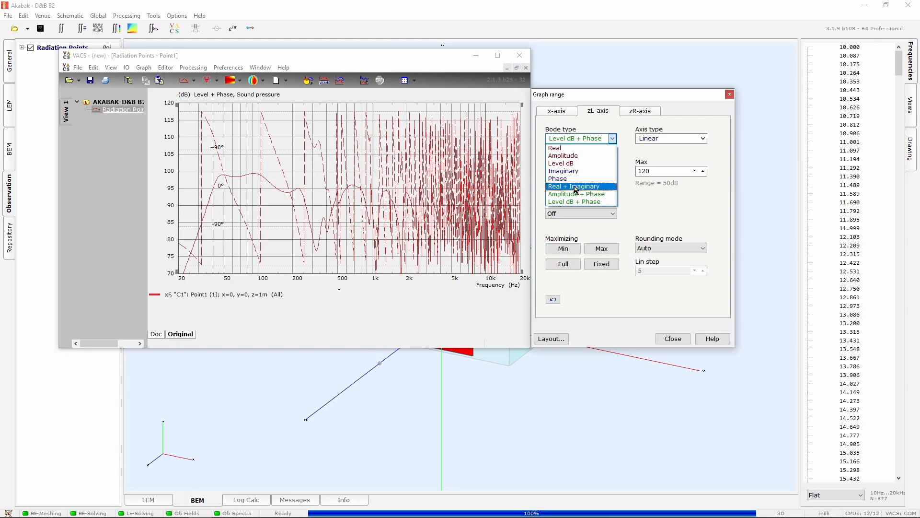
{"action": "left_click", "coordinate": [567, 164]}
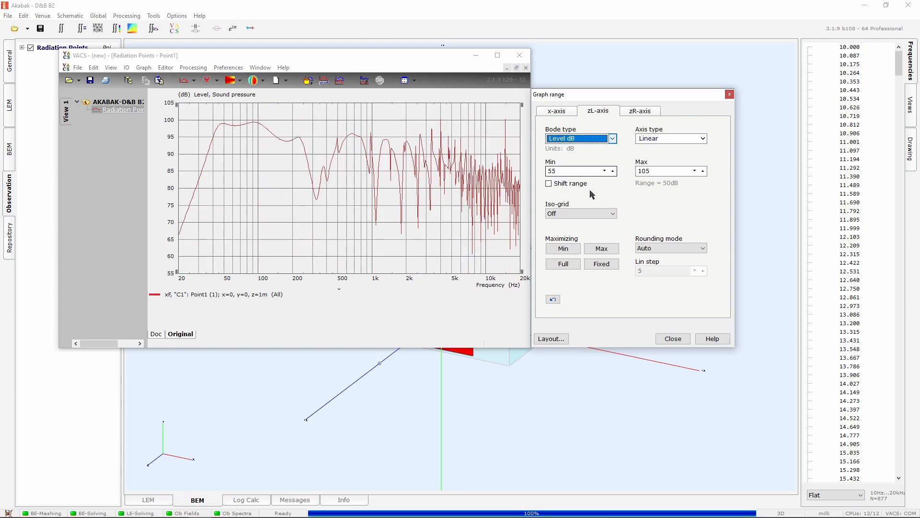
{"action": "left_click", "coordinate": [672, 339]}
{"action": "double_click", "coordinate": [323, 174]}
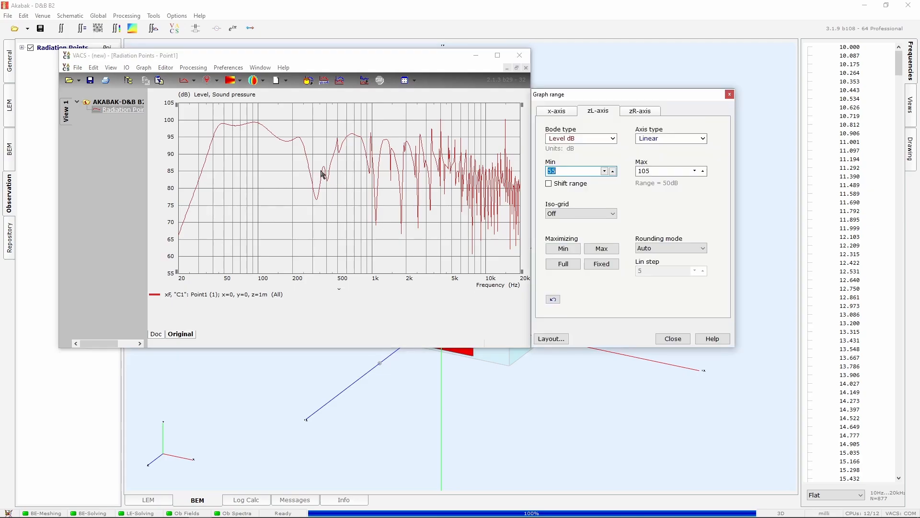
{"action": "type", "text": "70"}
{"action": "key", "text": "Tab"}
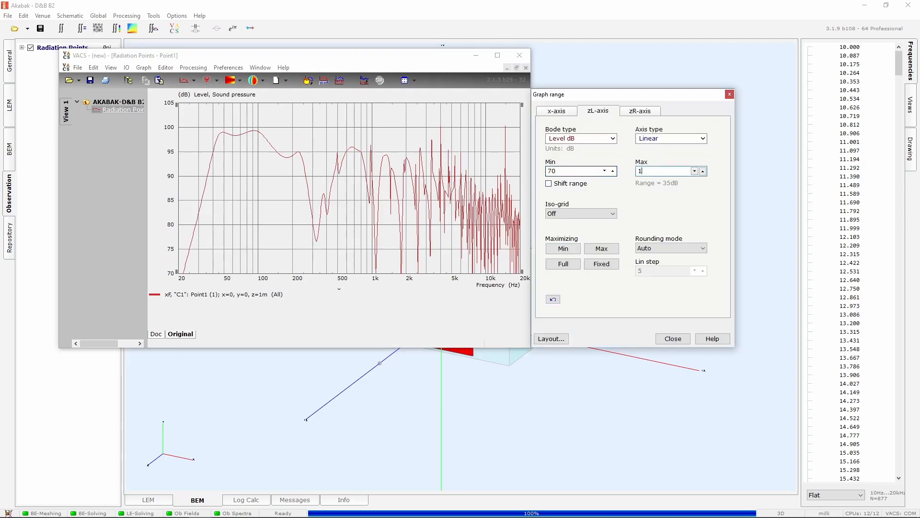
{"action": "type", "text": "120"}
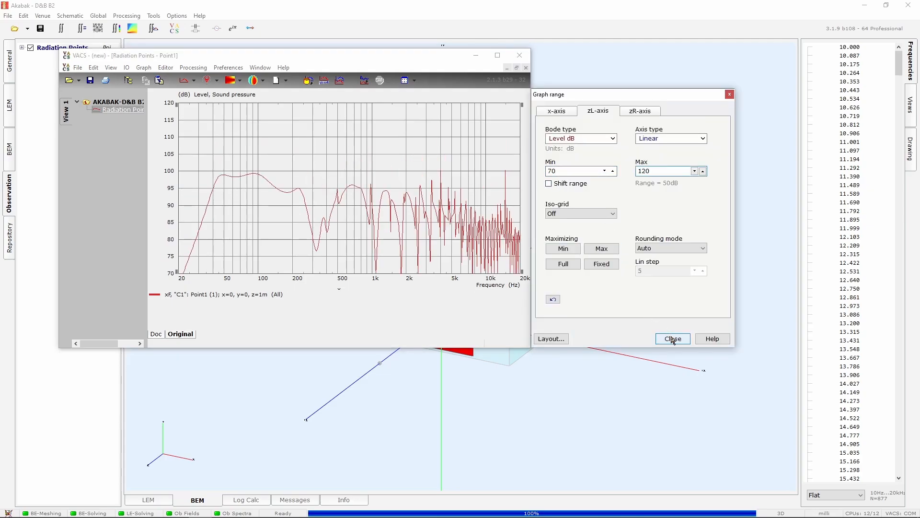
{"action": "left_click", "coordinate": [672, 339]}
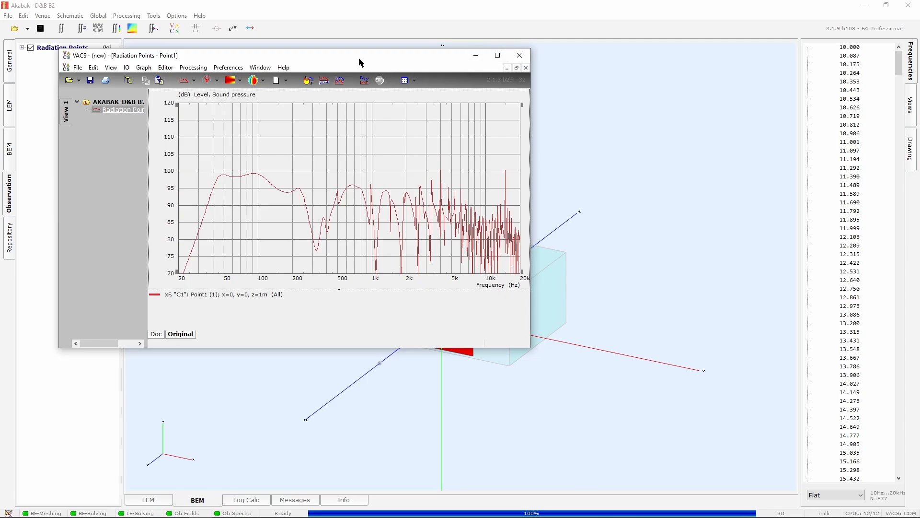
Open the graph's picture export and set the picture size to 167 by 84 mm
{"action": "left_click_drag", "start_coordinate": [363, 57], "coordinate": [534, 61]}
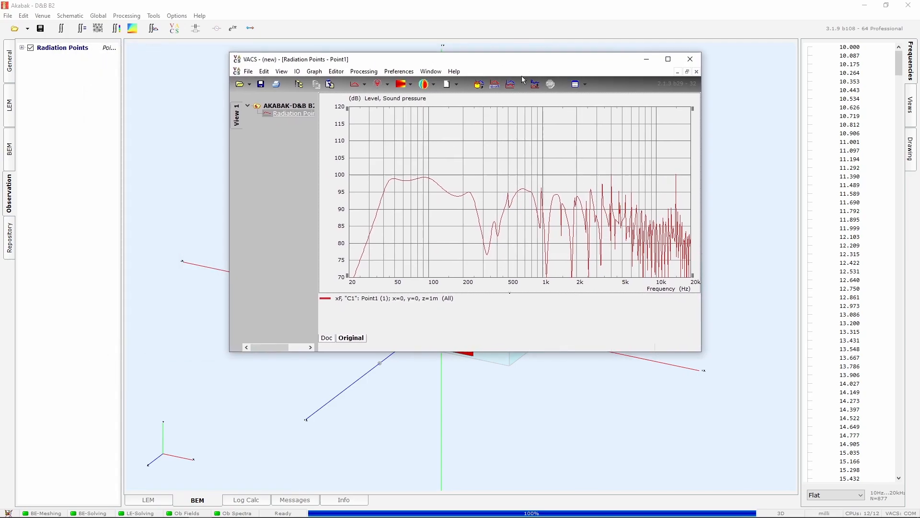
{"action": "right_click", "coordinate": [404, 148]}
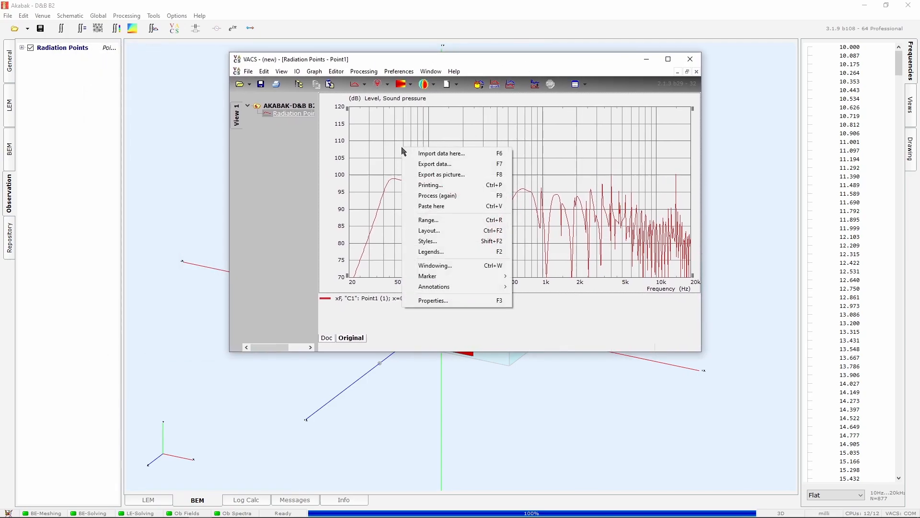
{"action": "left_click", "coordinate": [430, 176]}
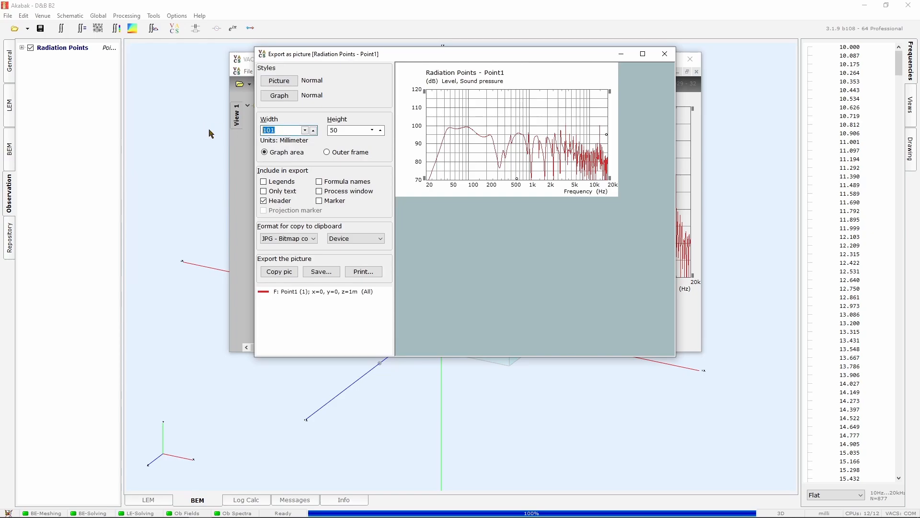
{"action": "type", "text": "167"}
{"action": "key", "text": "Tab"}
{"action": "type", "text": "84"}
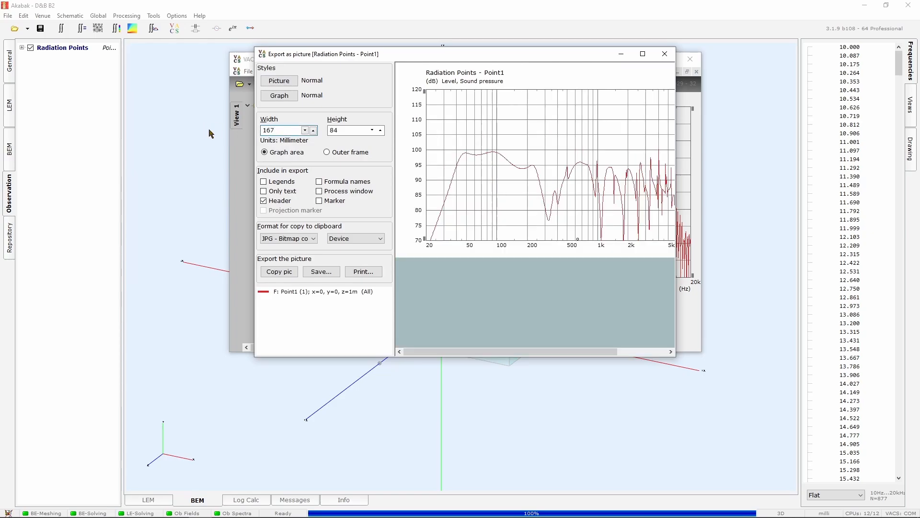
{"action": "left_click_drag", "start_coordinate": [275, 130], "coordinate": [239, 130]}
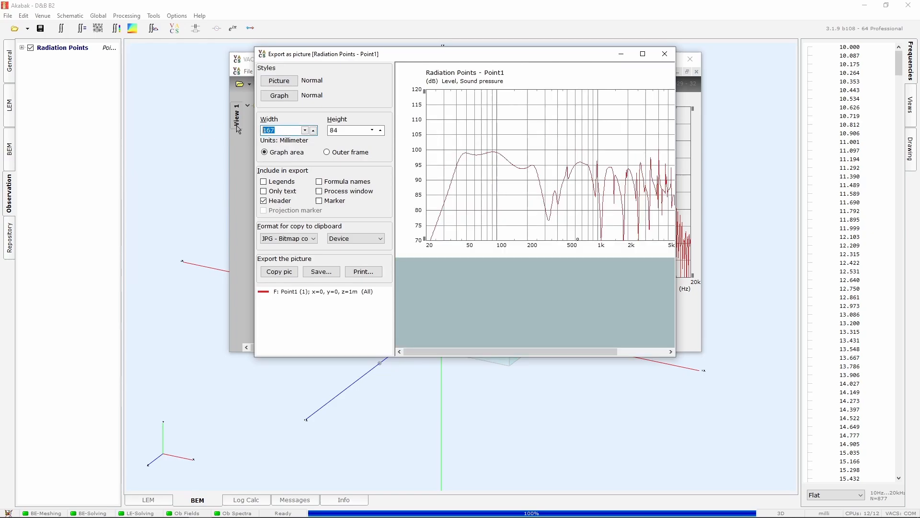
{"action": "left_click", "coordinate": [283, 130]}
{"action": "left_click_drag", "start_coordinate": [280, 129], "coordinate": [258, 132]}
{"action": "left_click", "coordinate": [282, 130]}
{"action": "double_click", "coordinate": [287, 130]}
Copy the picture without its header to the clipboard and close the export dialog
{"action": "left_click", "coordinate": [278, 201]}
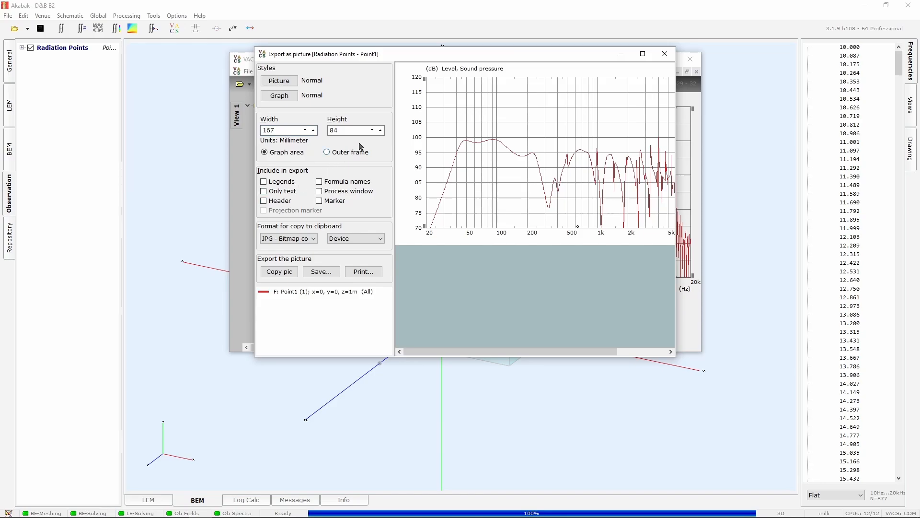
{"action": "left_click", "coordinate": [285, 277]}
{"action": "left_click", "coordinate": [665, 54]}
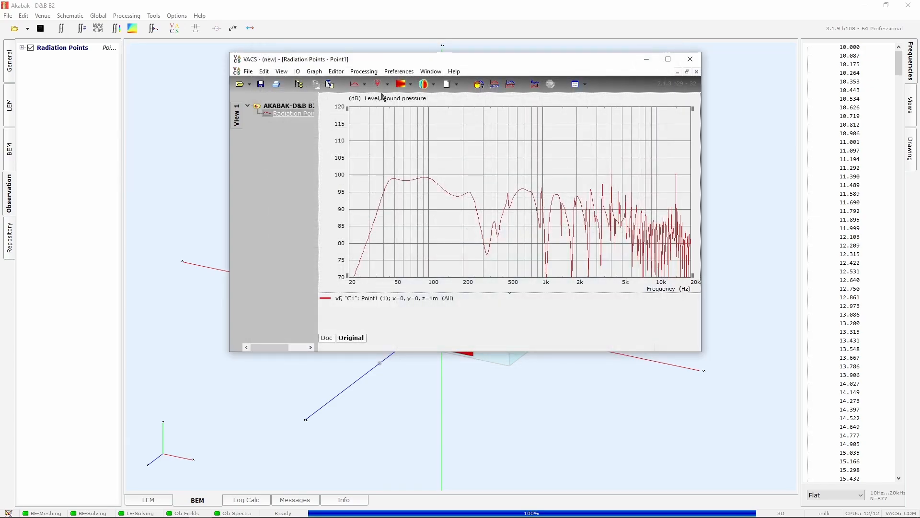
Save the graph document as D&B B2
{"action": "left_click", "coordinate": [262, 84]}
{"action": "type", "text": "D"}
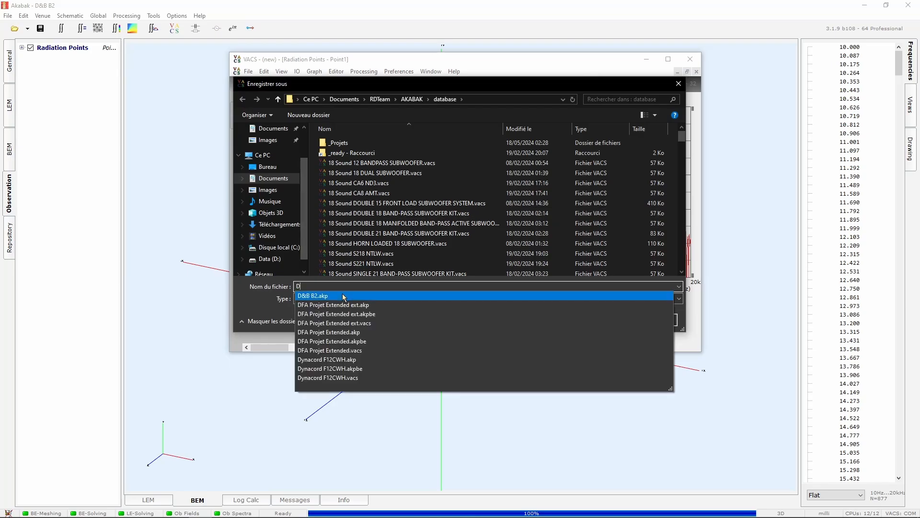
{"action": "left_click", "coordinate": [341, 295]}
{"action": "left_click", "coordinate": [340, 287]}
{"action": "key", "text": "BackSpace"}
{"action": "key", "text": "BackSpace"}
{"action": "key", "text": "BackSpace"}
{"action": "key", "text": "BackSpace"}
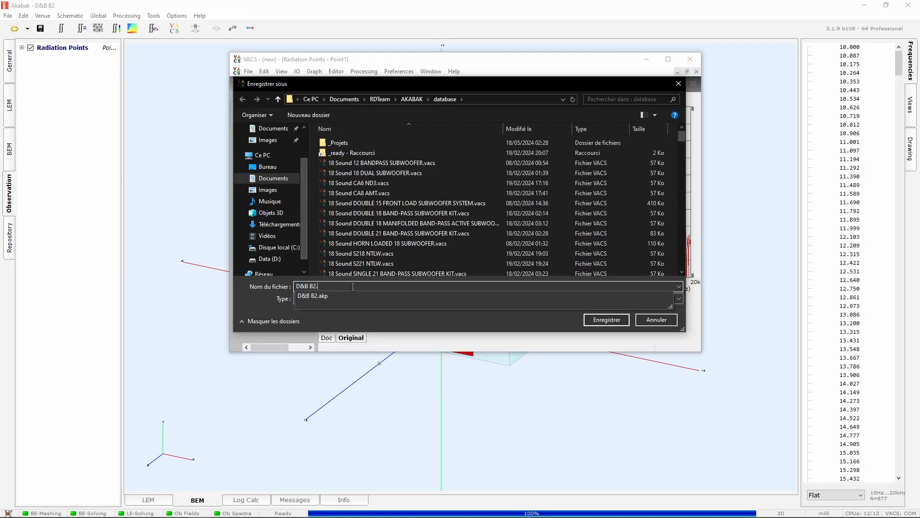
{"action": "left_click", "coordinate": [407, 317]}
{"action": "left_click", "coordinate": [597, 320]}
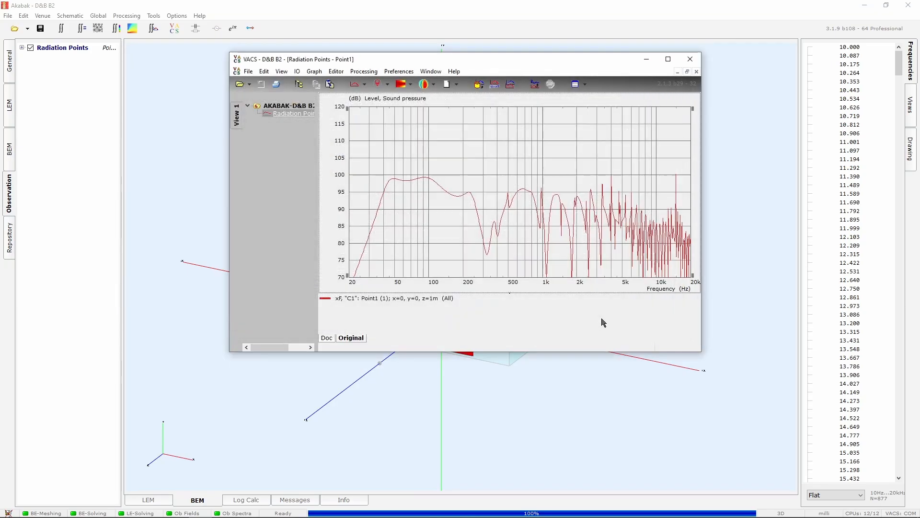